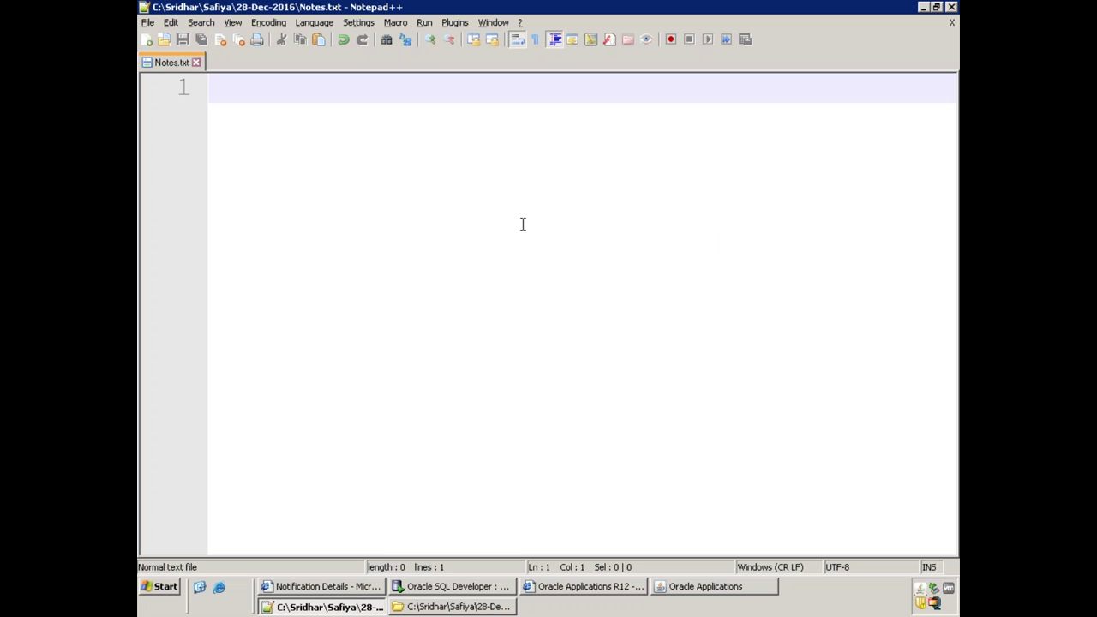
Step: Write the task line 'Design an invoice report , consiering the existing standard report.' and save Notes.txt
text(invoice report , consiering the existing standa)
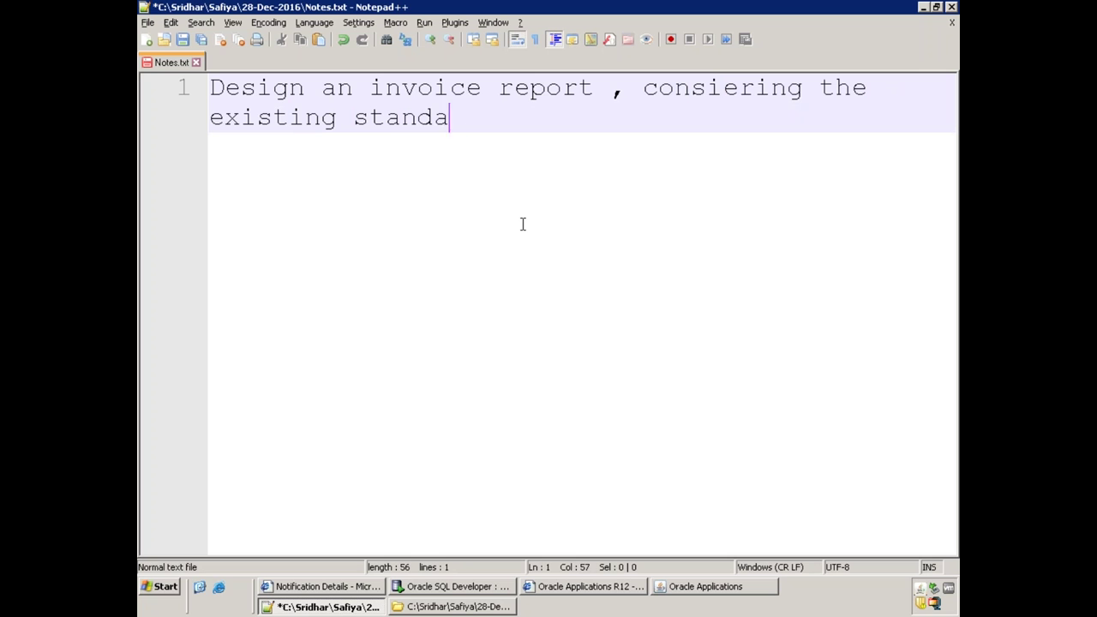
text(rd report.)
key(ctrl+minus)
key(ctrl+minus)
key(ctrl+minus)
key(ctrl+s)
Step: Insert 'AR' before 'invoice', add blank lines below, and save again
click(308, 85)
text(AR)
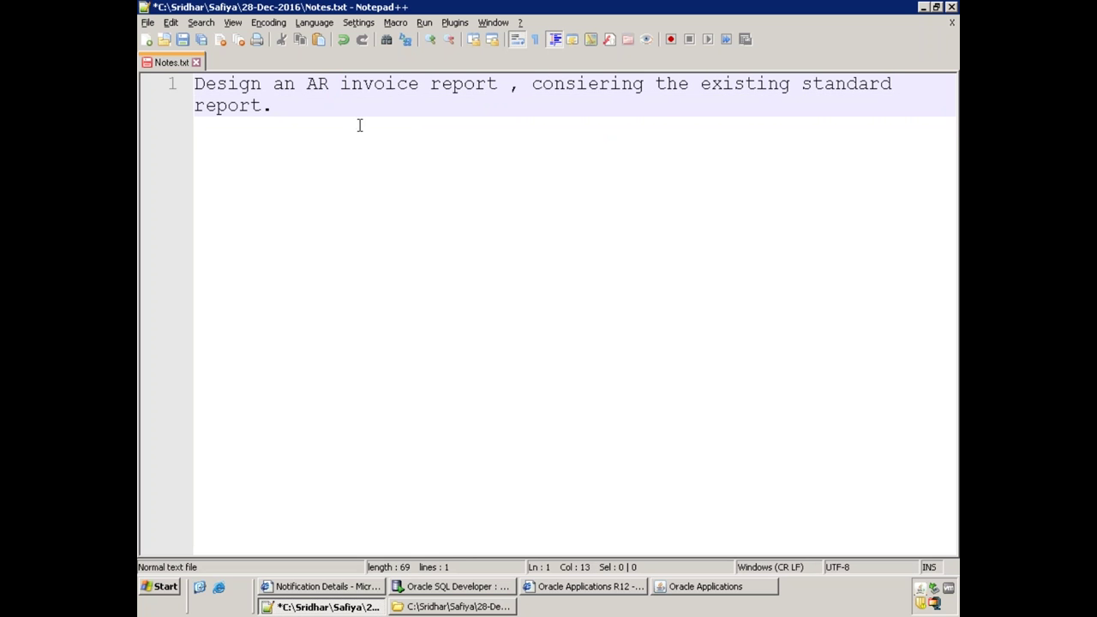
click(368, 142)
key(Return)
key(Return)
key(ctrl+s)
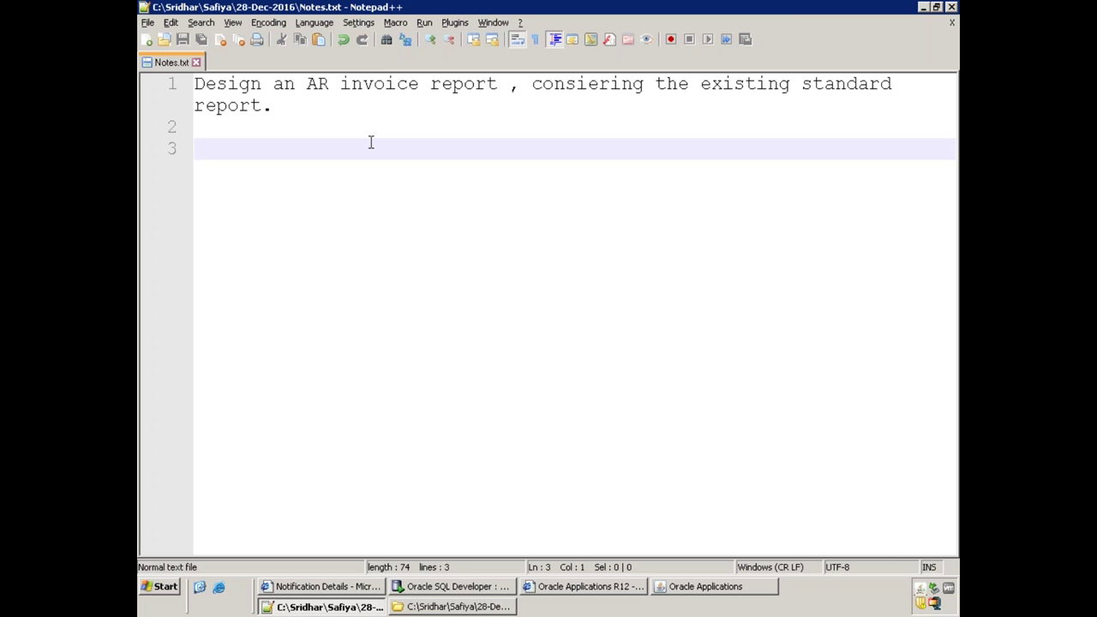
Step: Add 'Standard Report ??? --> by Oracle' and a line 'RDF/XML' beneath the task
text(Standard Report ???)
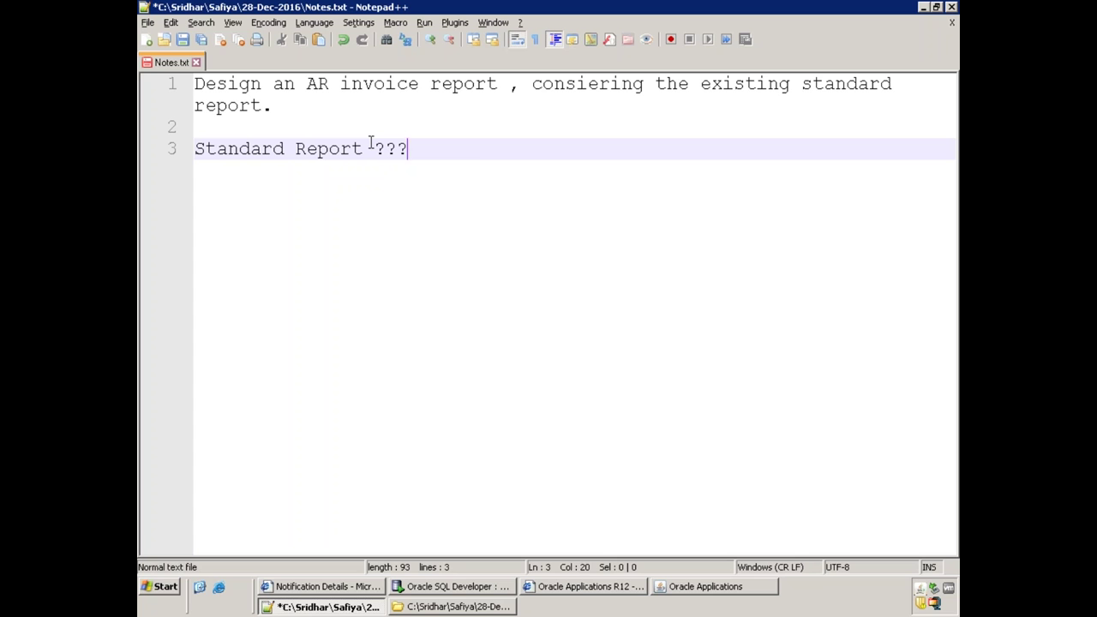
text(--> by Oracle)
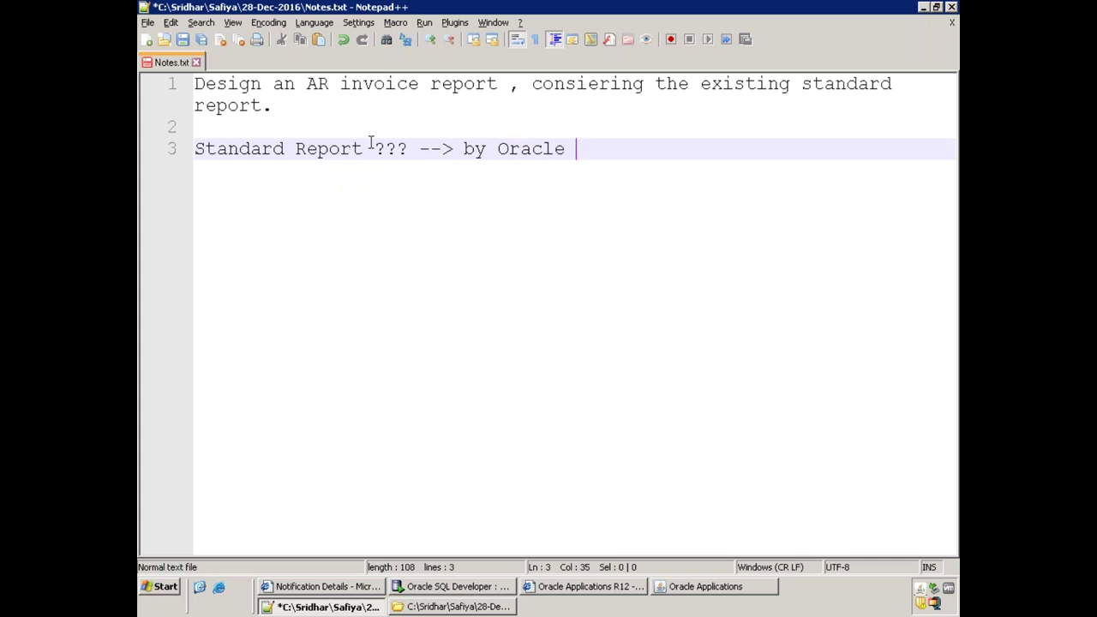
key(Return)
text(RDF/XML)
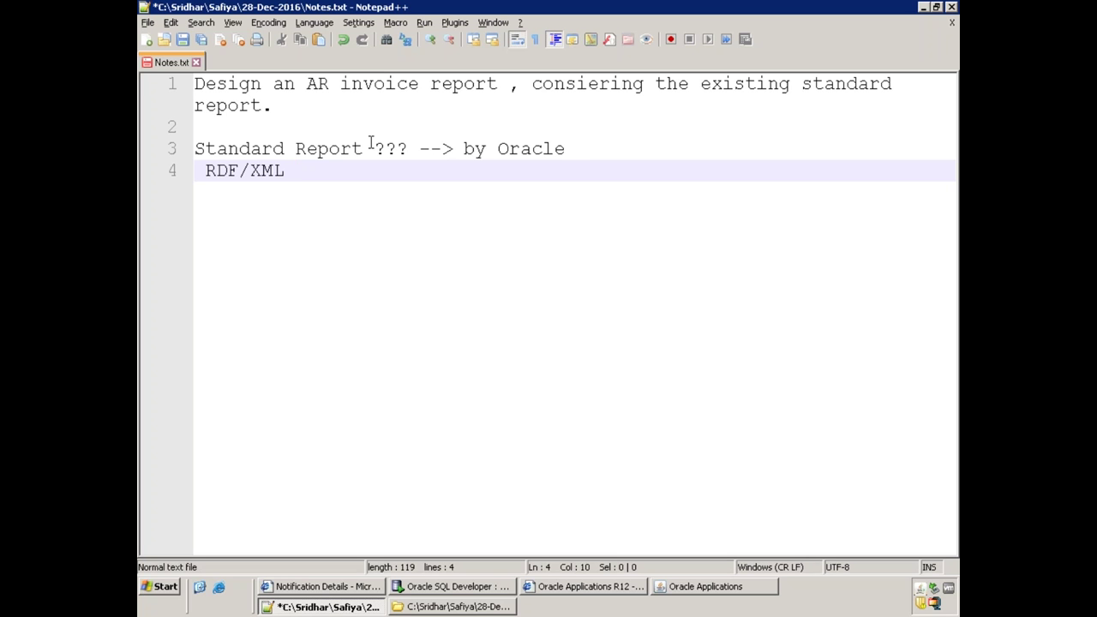
Step: Note 'RDF : ARINV.RDF' on a new line and fix 'consiering' to 'considering'
key(Return)
key(Return)
key(Return)
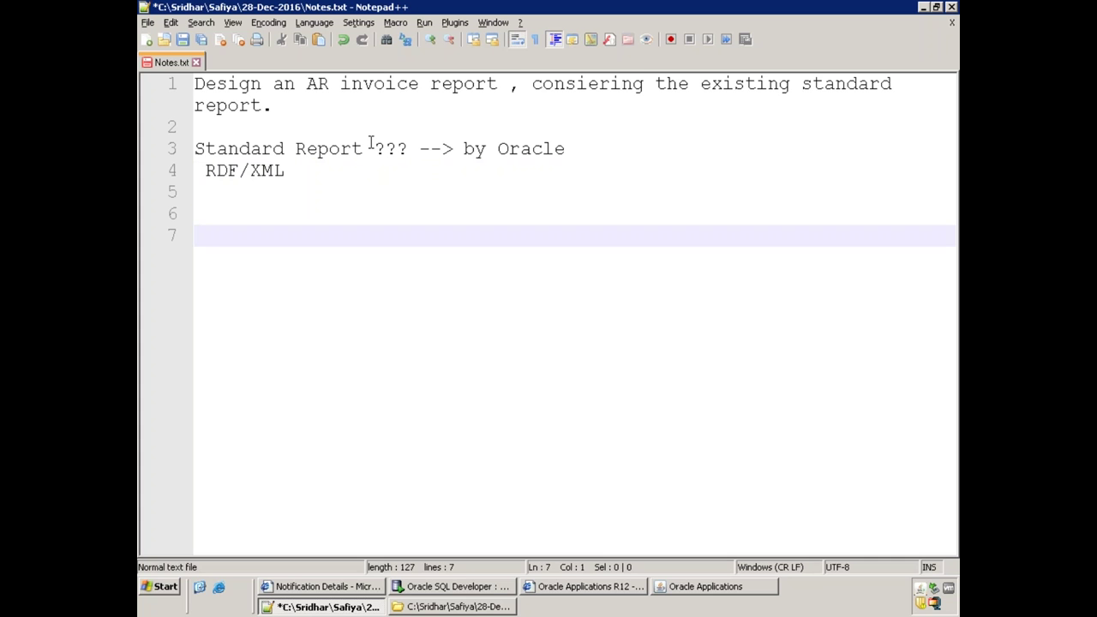
text(RDF : ARD)
key(BackSpace)
text(INV.RDF)
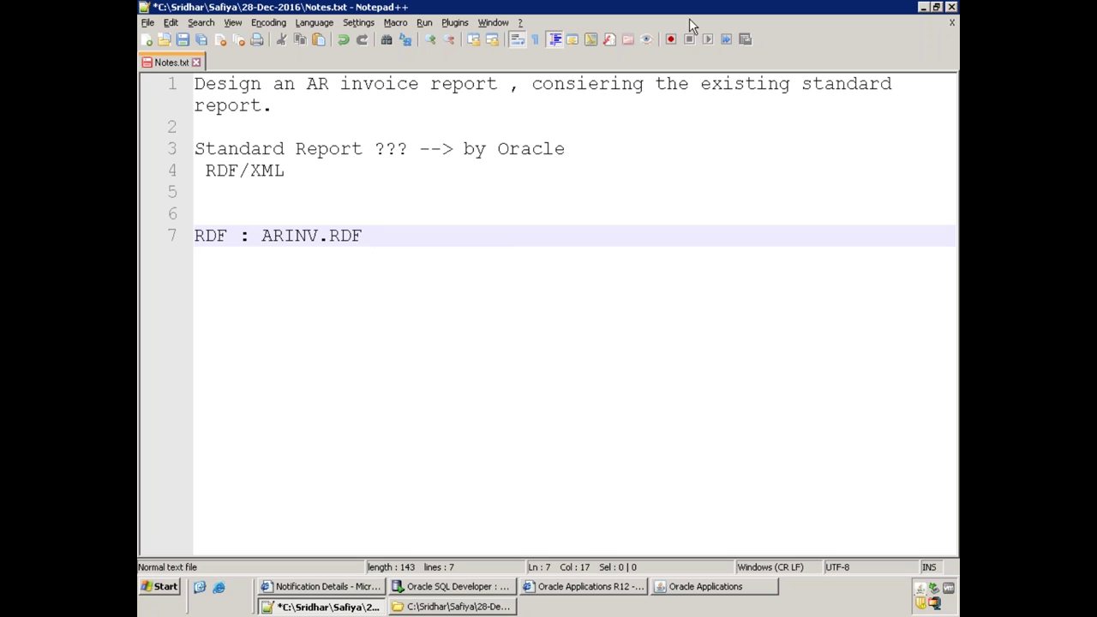
click(590, 83)
text(d)
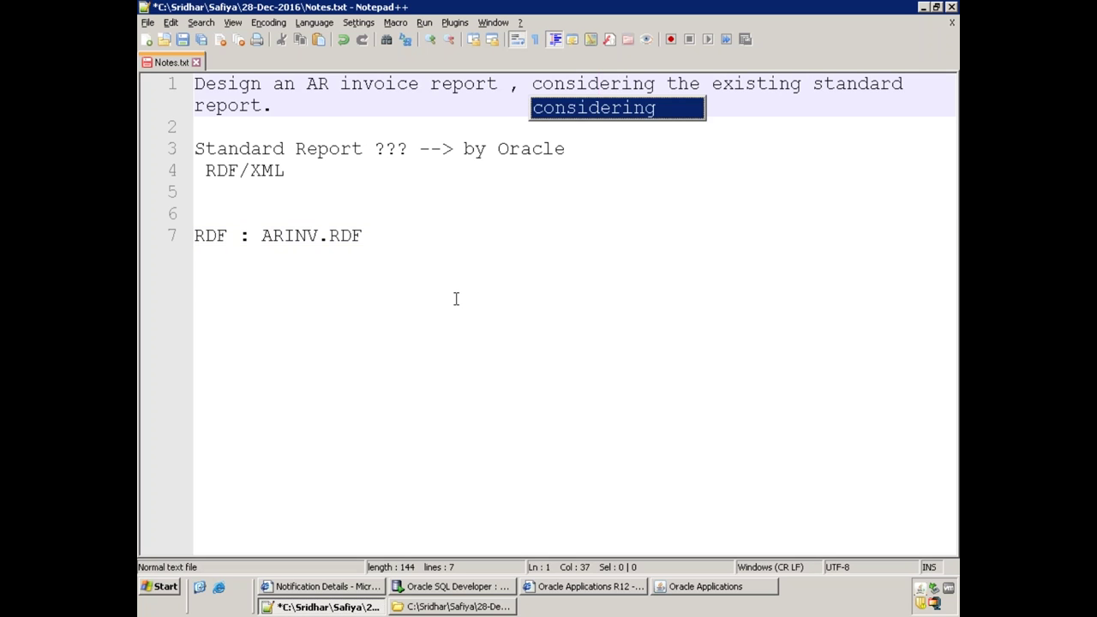
Step: Append '--->$AR TOP/reports/US' to the ARINV line and add 'Copy the report and rename it to : XXARINV.RDF'
click(452, 301)
key(Return)
key(Return)
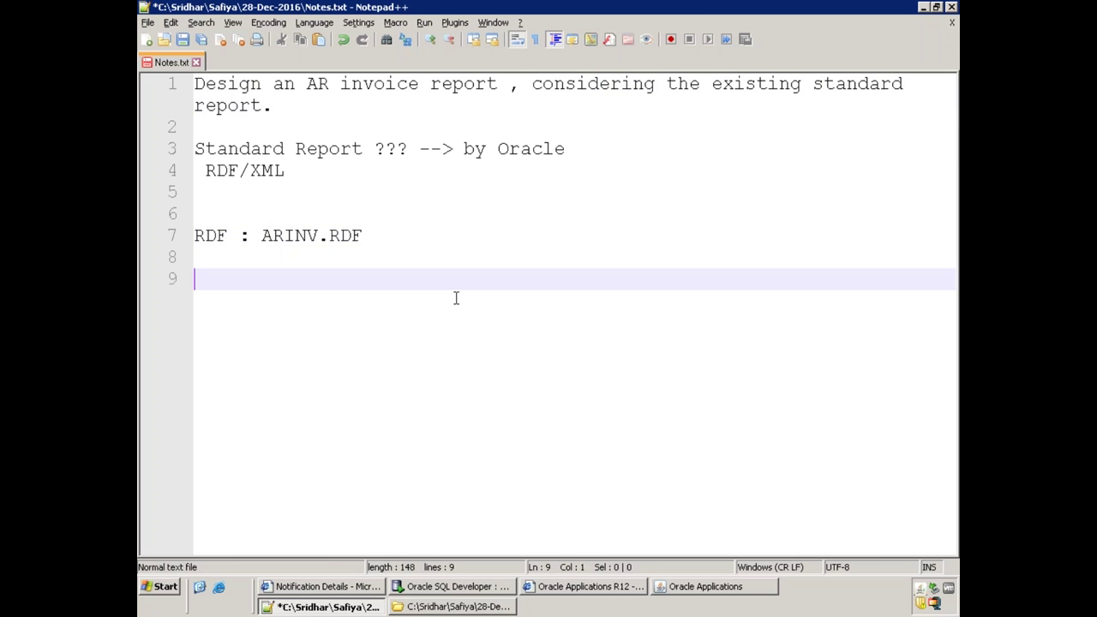
click(430, 238)
text(--->)
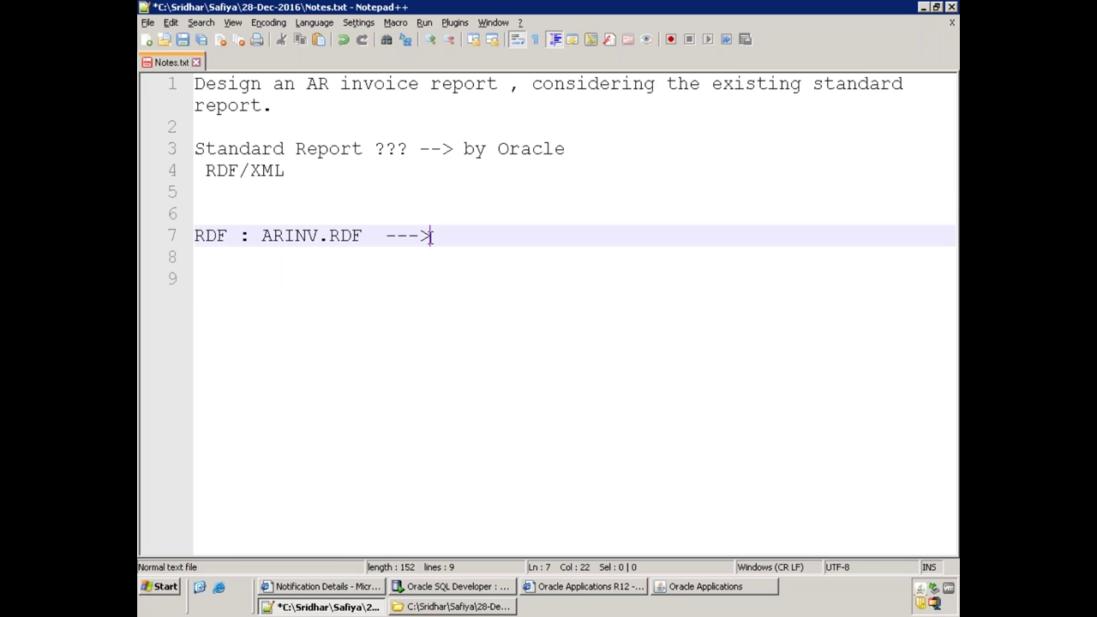
text($AR )
text(TOP/reports/US)
key(Return)
key(Return)
key(Return)
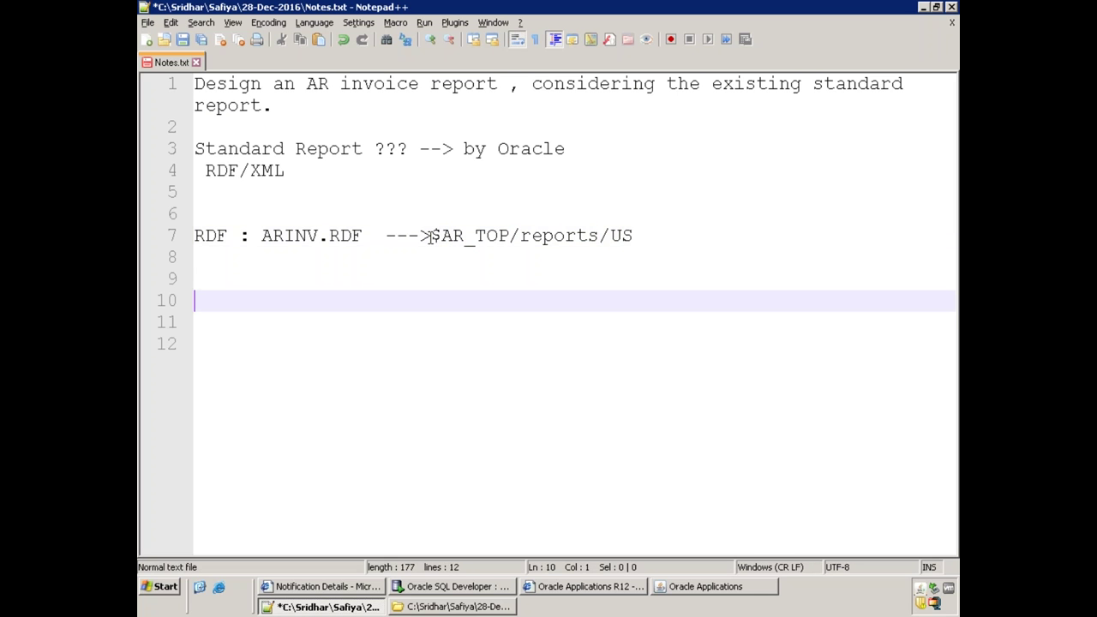
text(Copy the report and rename it to : XXARINV)
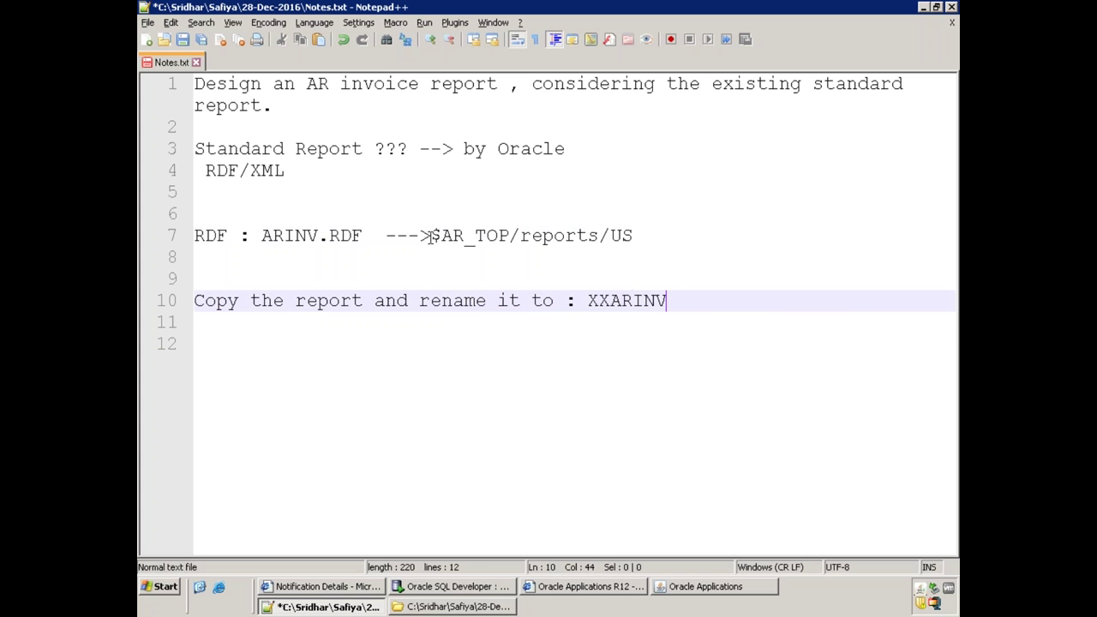
text(.RDF)
Step: Start the numbered steps with '1.Update the queries/layout'
key(Escape)
key(Down)
key(Return)
key(Up)
text(1.C)
key(BackSpace)
text(Update the queries)
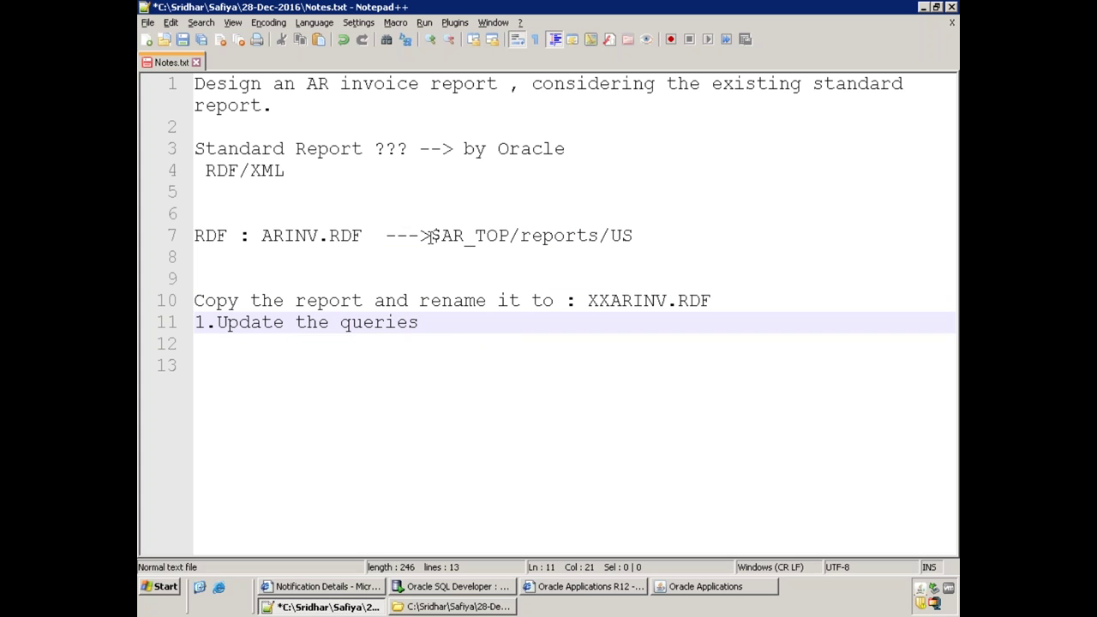
text(/layout)
key(Return)
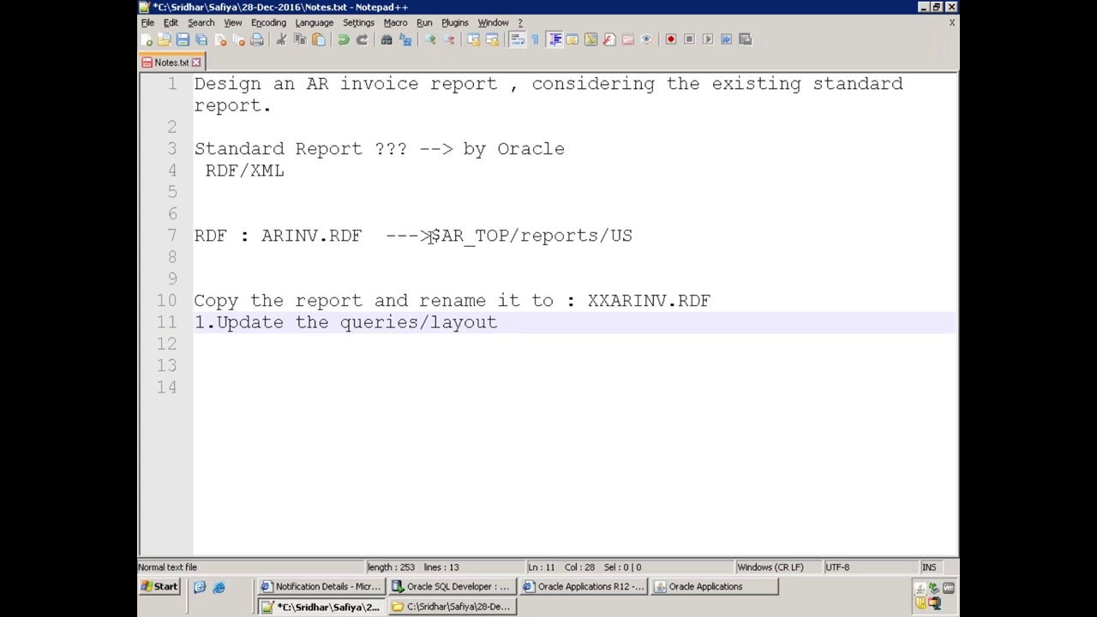
Step: Add '2.Copy the file to $XXCUS_TOP/reports/US' and begin a '***copy to' line
text(2.Copy t)
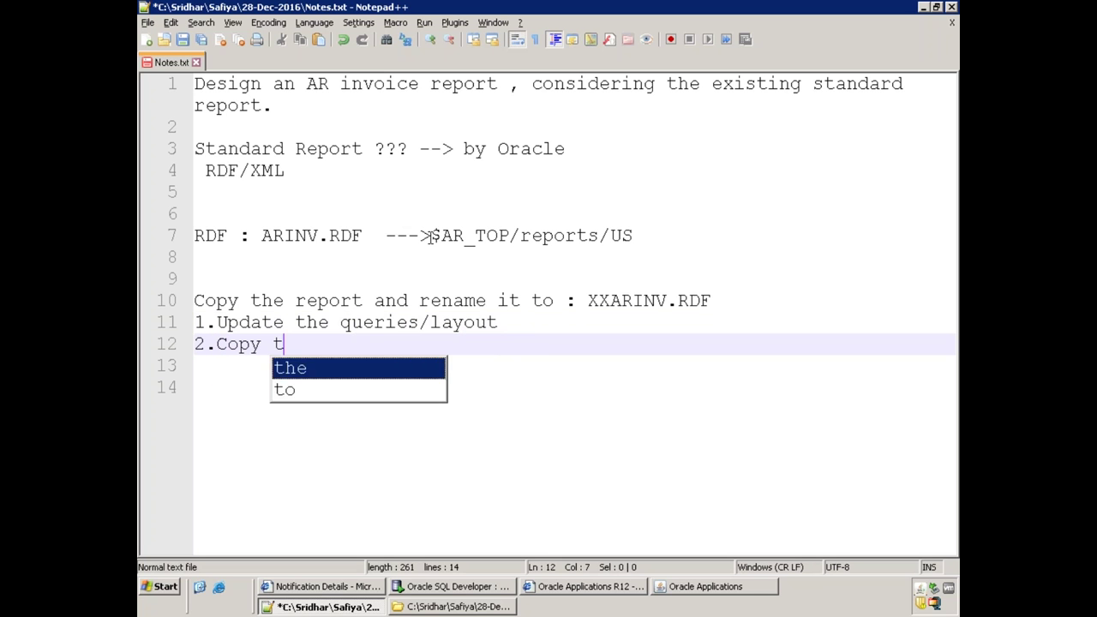
text(he file to %)
key(BackSpace)
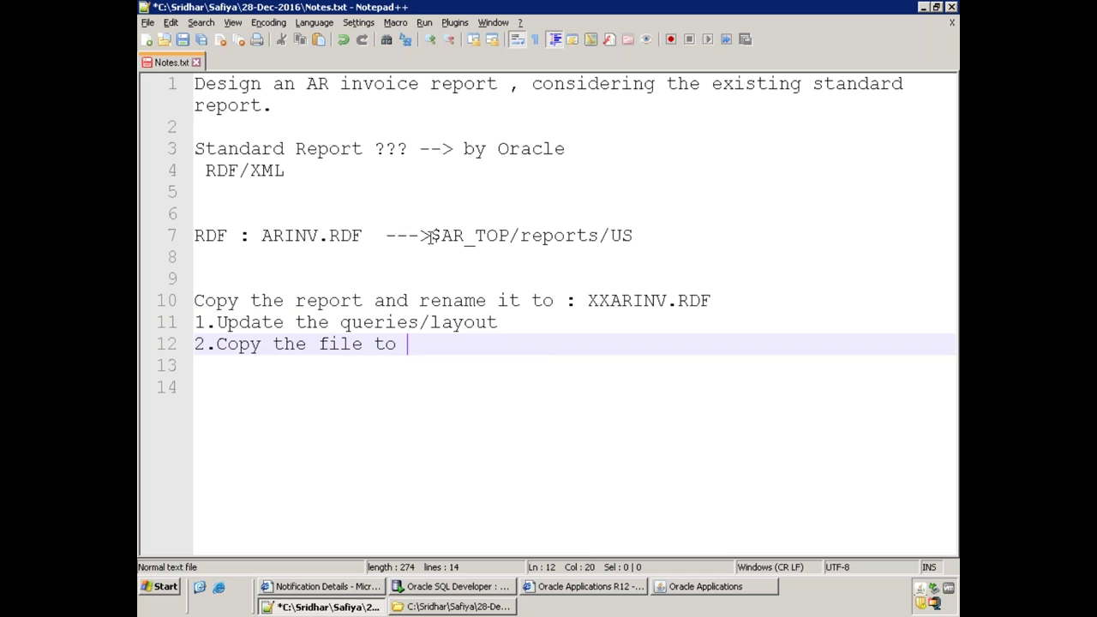
text($XC)
key(BackSpace)
text(XCUS_TOP/reports/US)
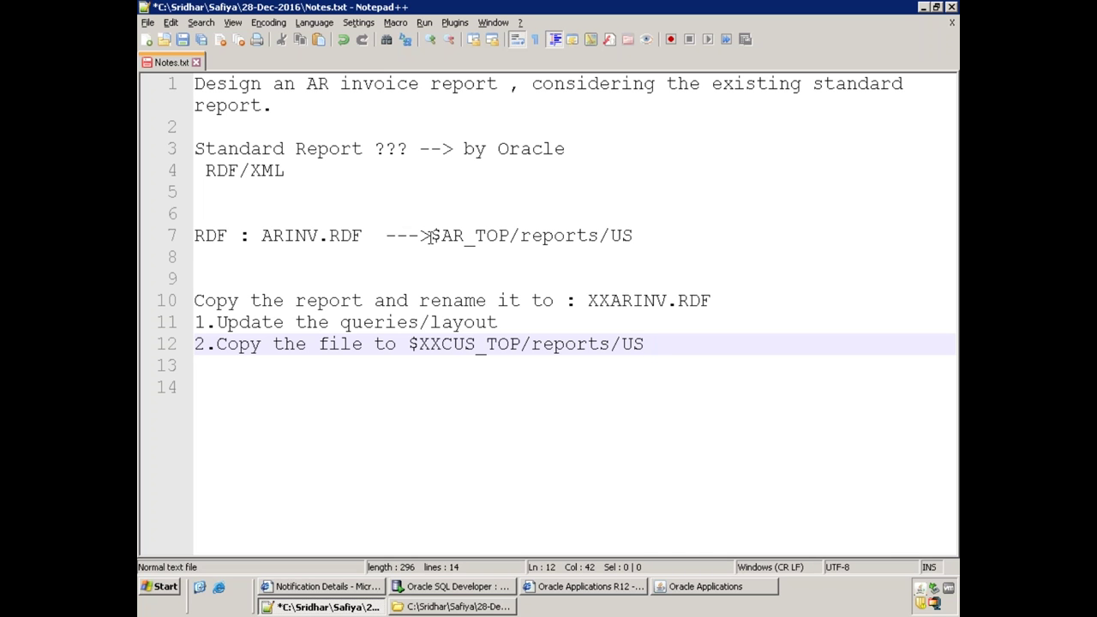
text(***cop)
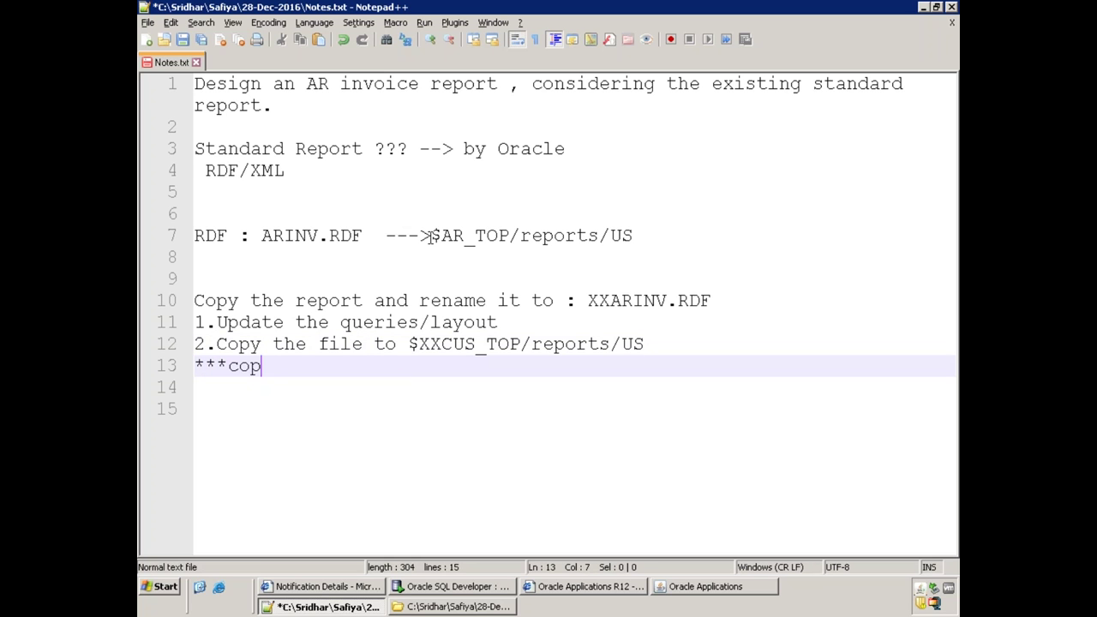
text(y to)
Step: In Oracle Applications, switch to the Application Developer responsibility and bring up Concurrent Programs
click(679, 592)
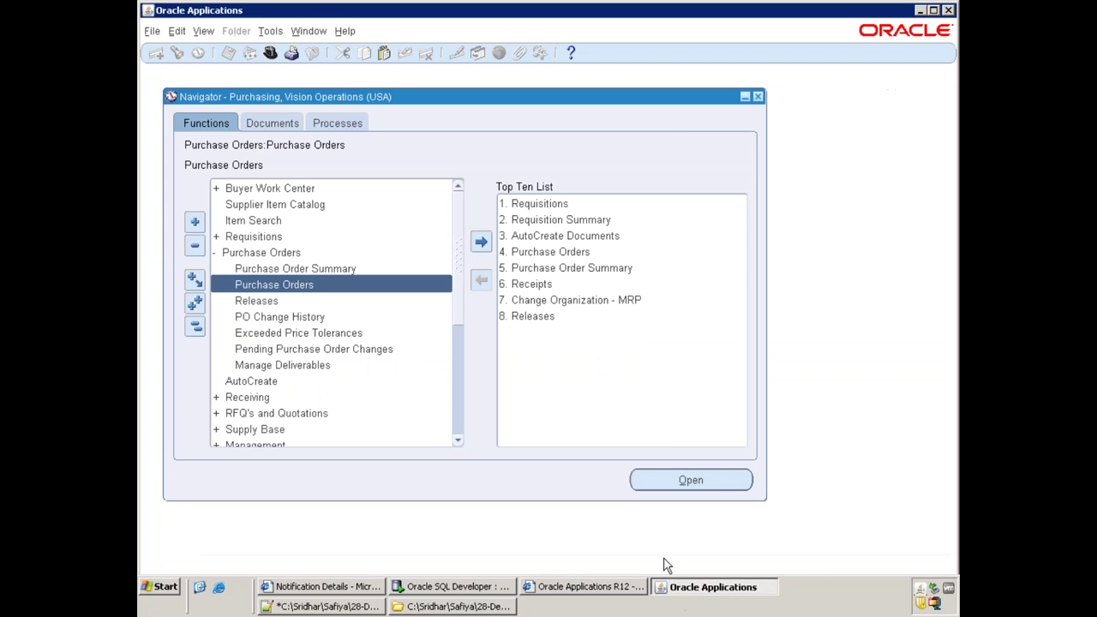
key(ctrl+l)
text(app%)
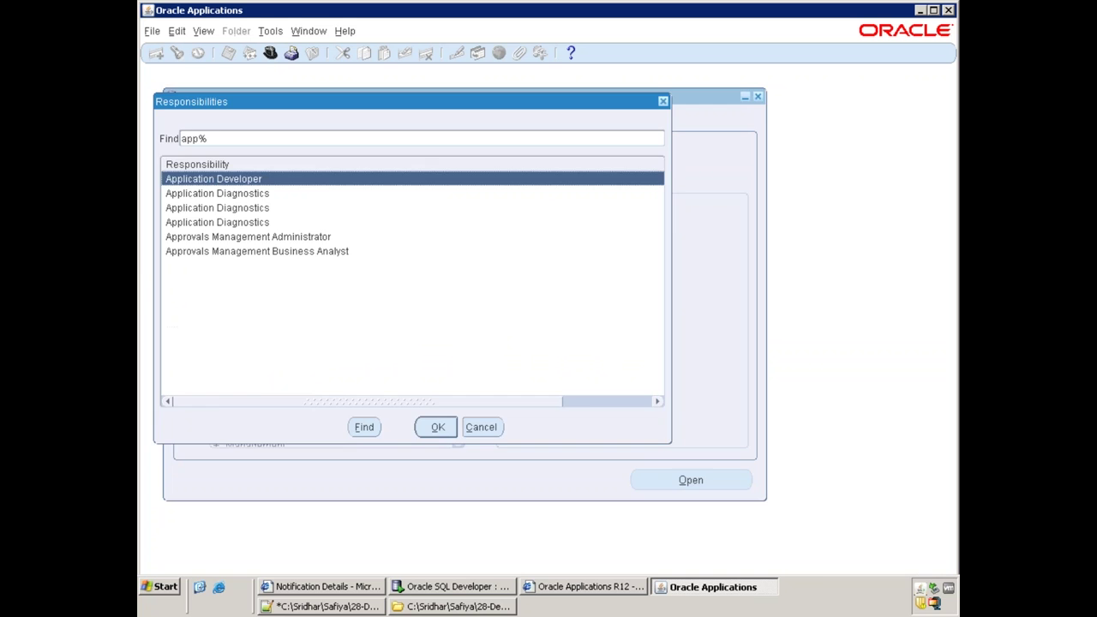
key(Return)
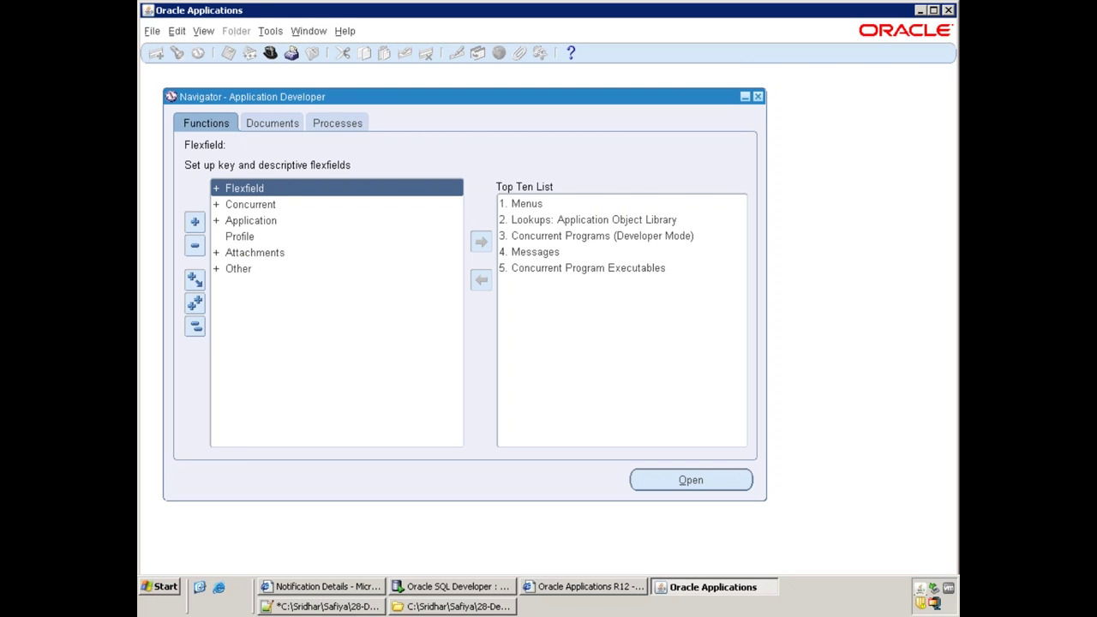
key(3)
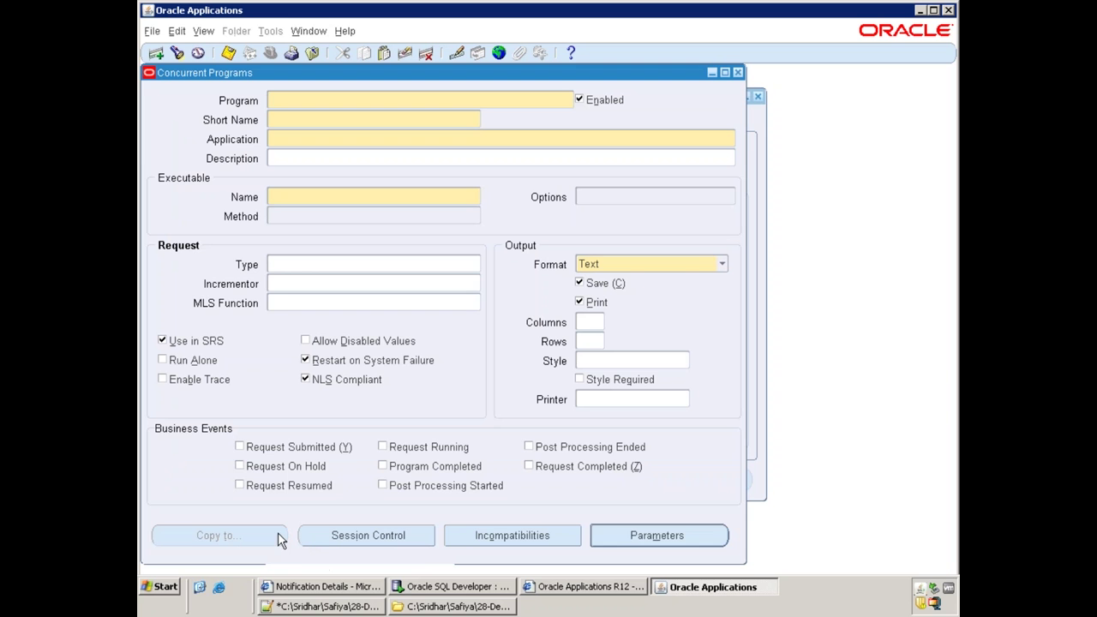
Step: Query programs named %Invoice% and step through the matching Payables invoice programs
key(F11)
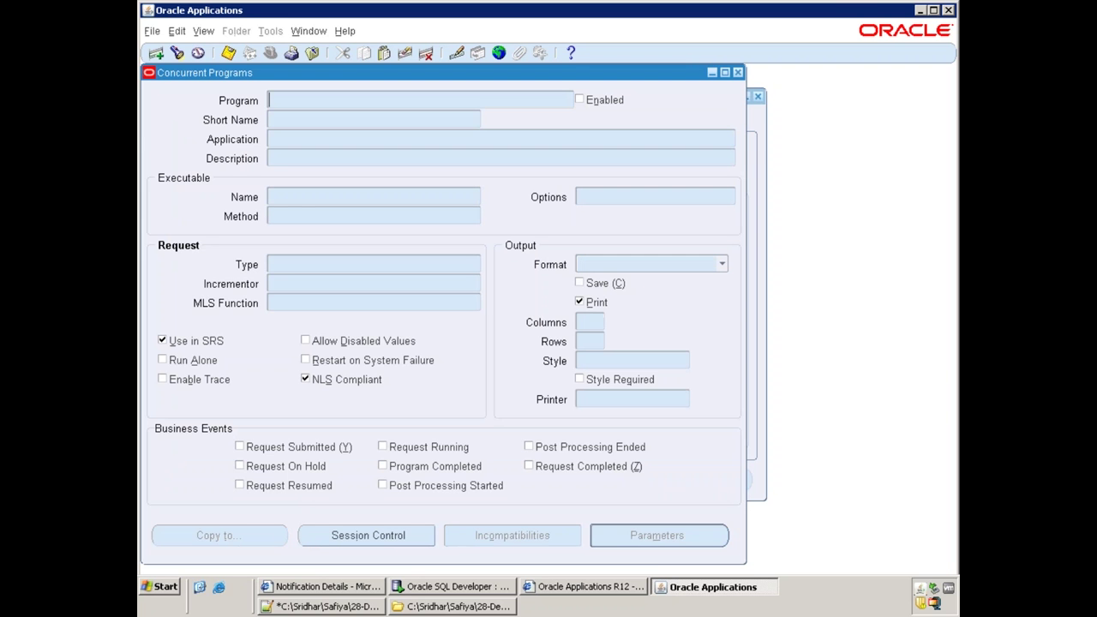
text(%Invoice%)
key(ctrl+F11)
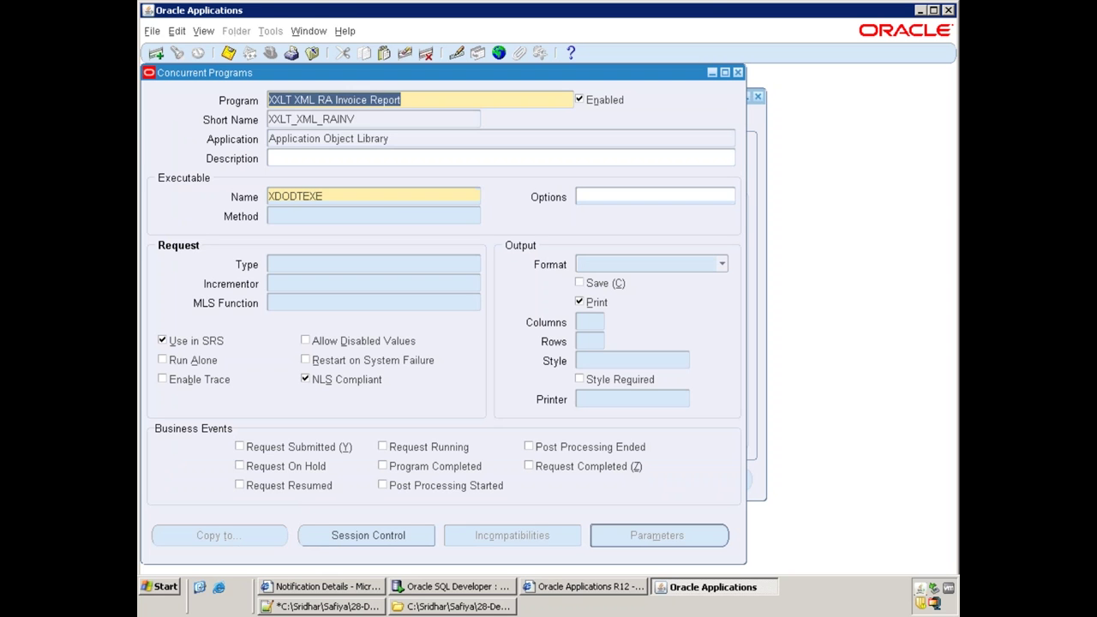
key(Down)
key(Down)
key(Down)
key(Down)
key(Down)
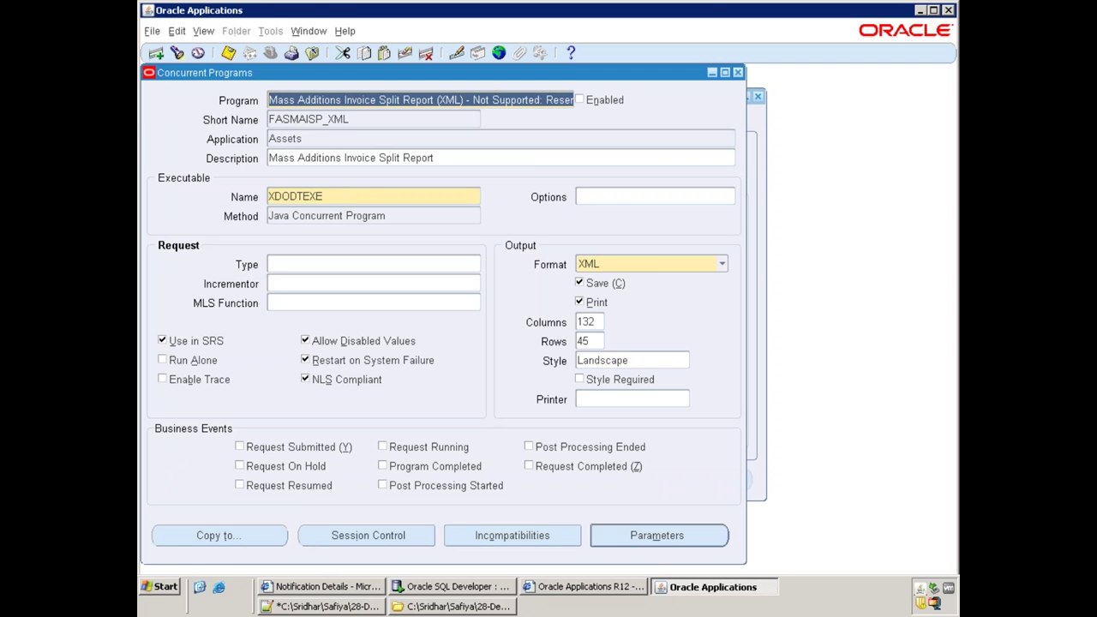
key(Down)
key(Down)
key(Down)
key(Down)
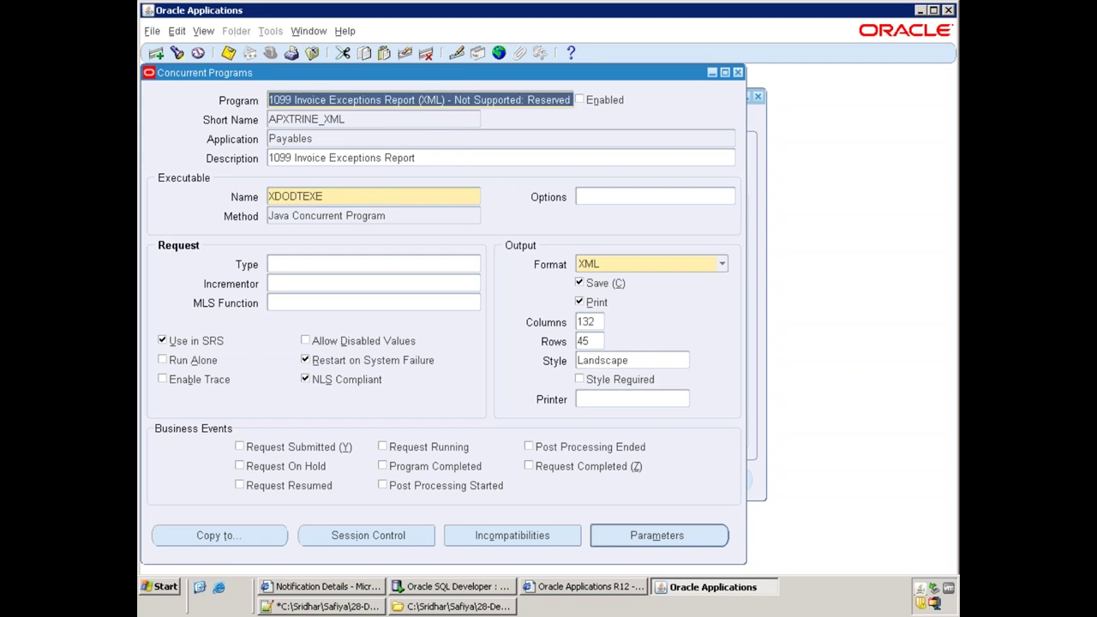
key(Down)
key(Down)
key(Down)
key(Down)
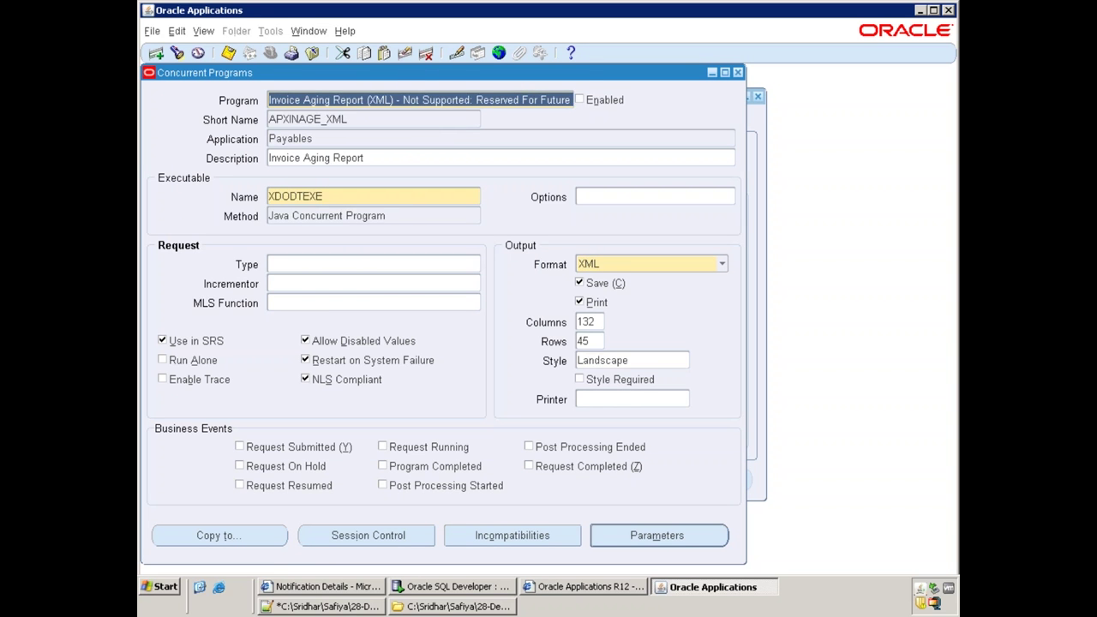
key(Down)
key(Down)
key(Down)
key(Down)
key(Down)
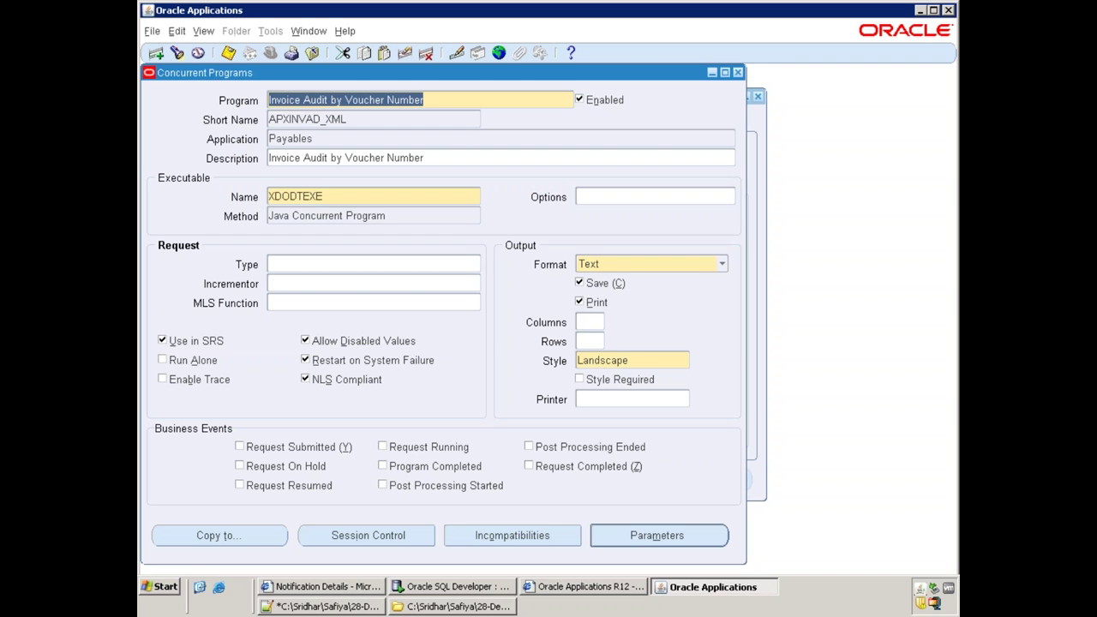
key(Down)
key(Down)
key(Down)
key(Down)
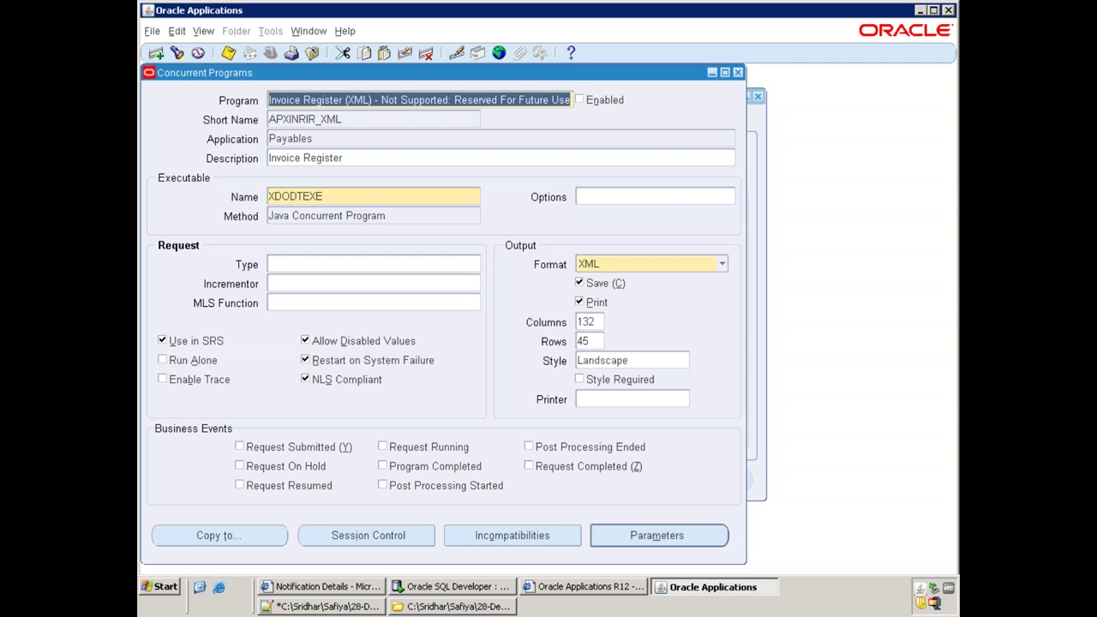
key(Down)
key(Down)
key(Down)
key(Down)
key(Down)
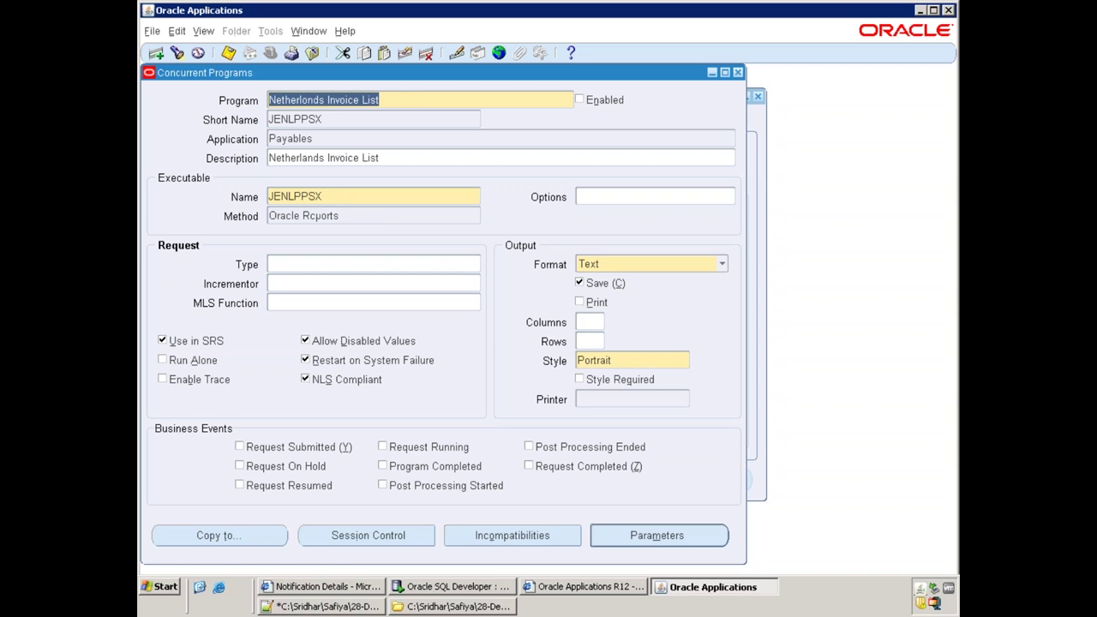
key(Down)
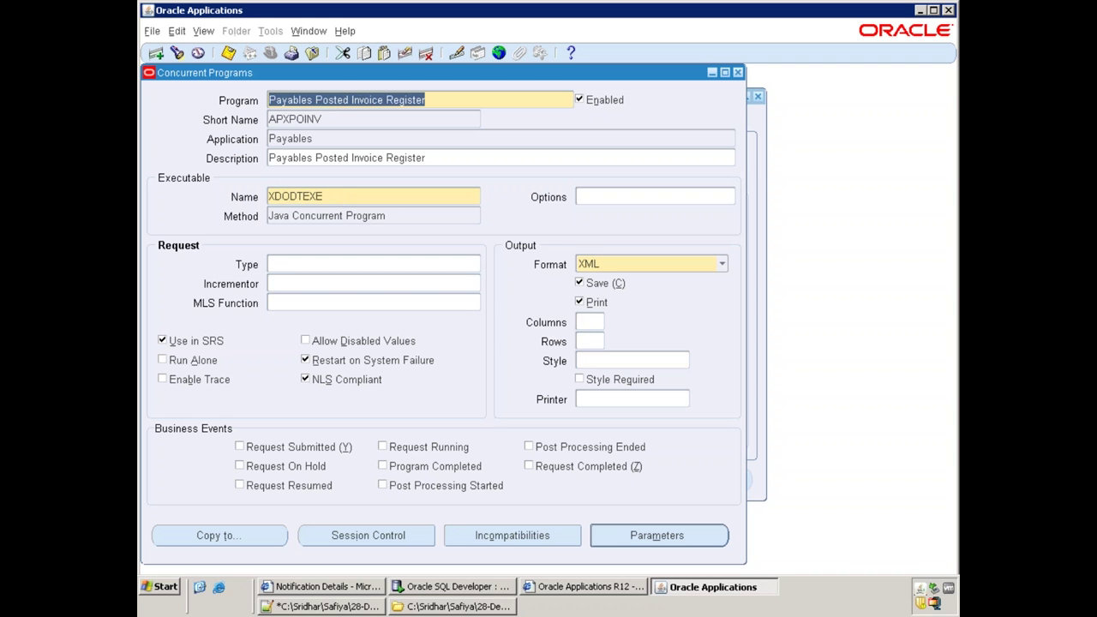
key(Down)
key(Down)
key(Down)
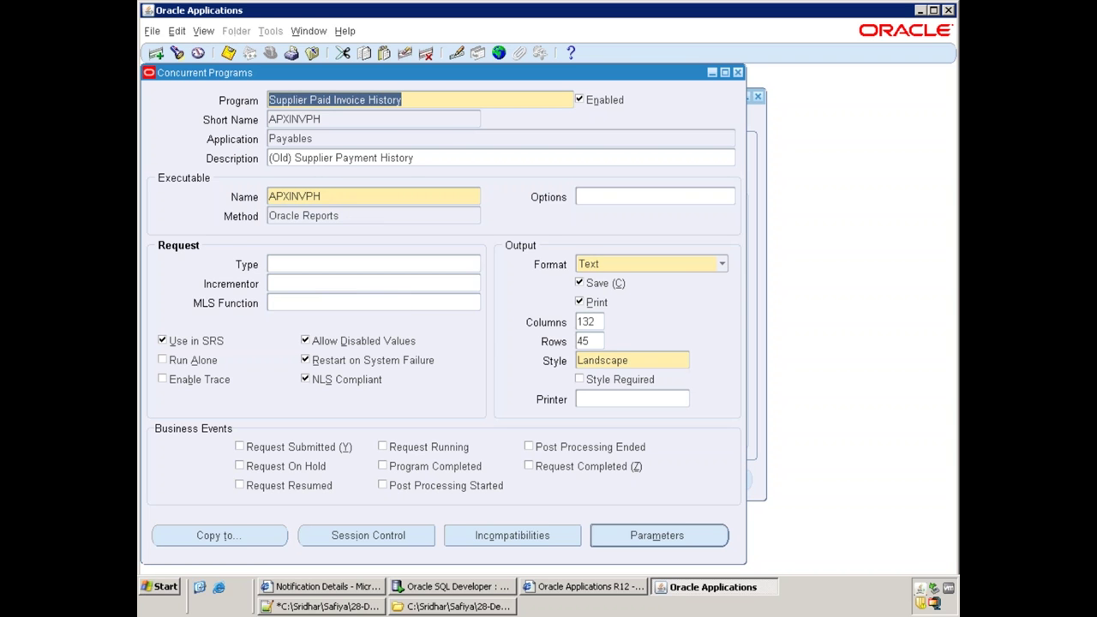
Step: Query programs matching %OA%Invoice% and browse the results
key(F11)
text(%)
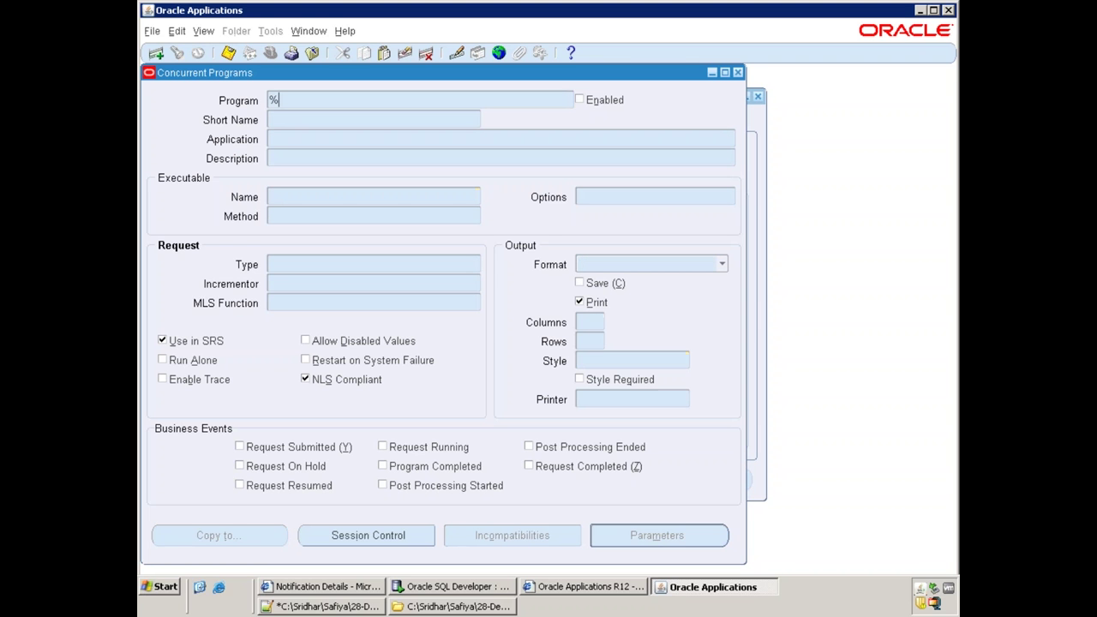
text(OA%Invoice%)
key(ctrl+F11)
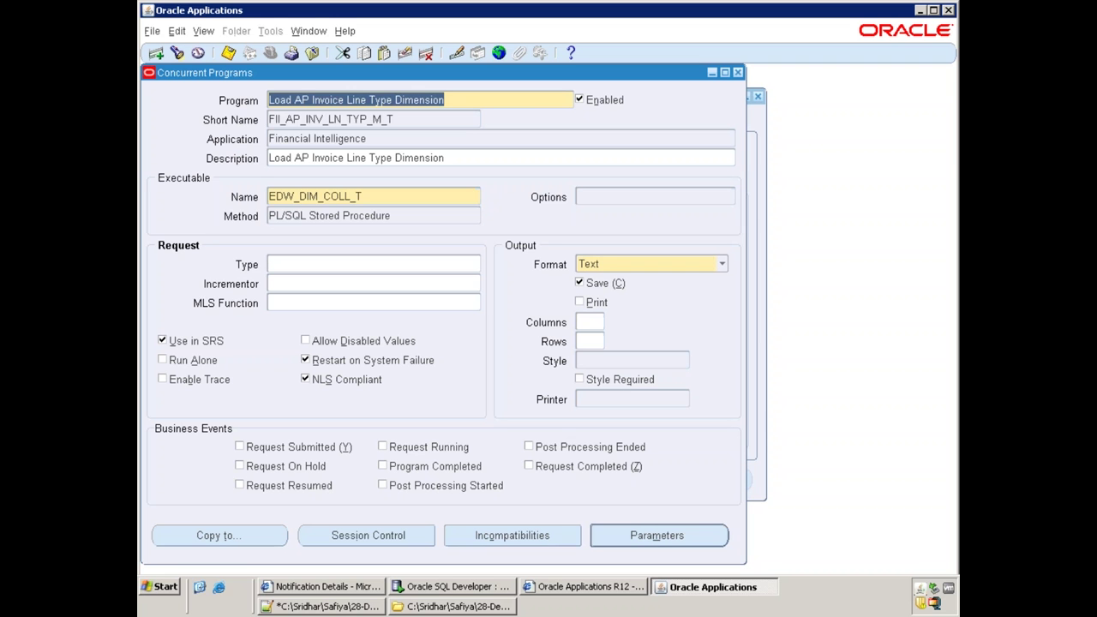
key(Down)
key(Down)
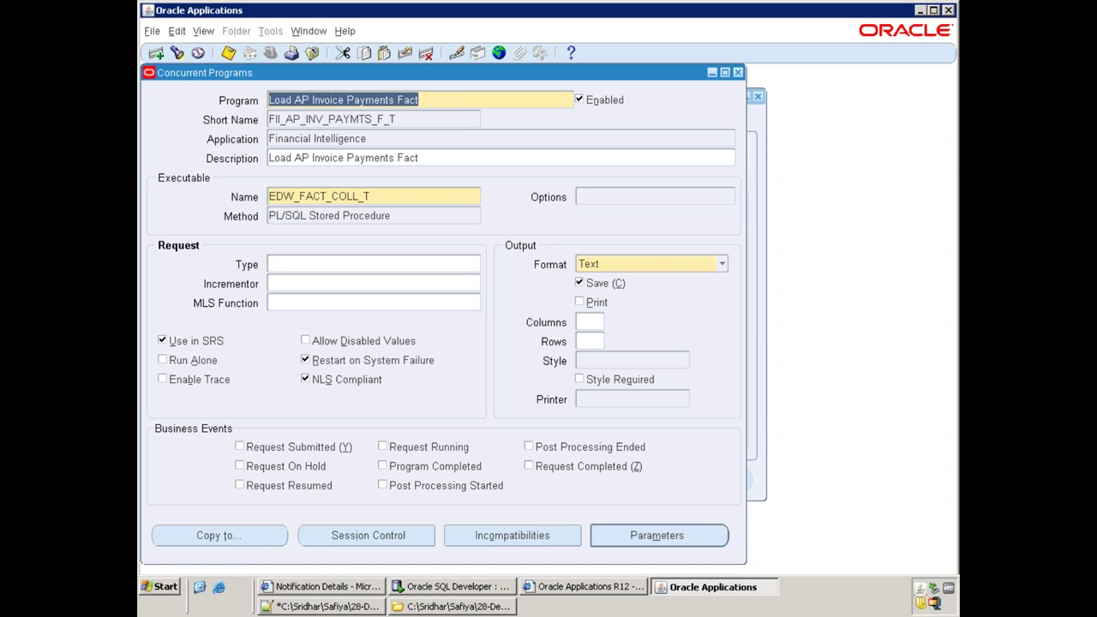
key(Down)
key(Down)
key(Down)
key(Down)
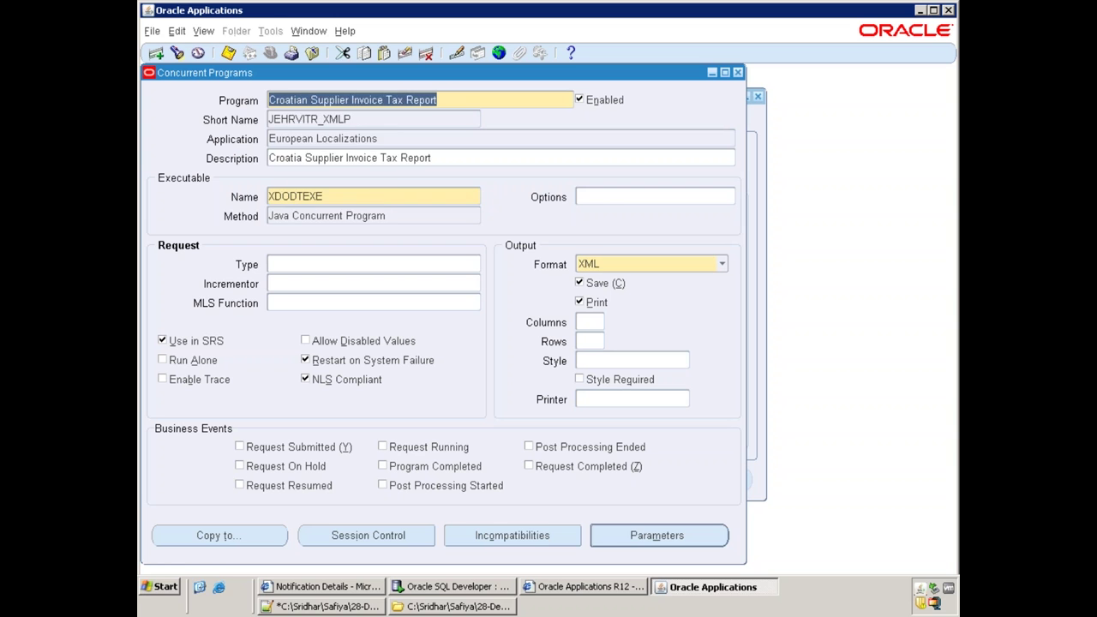
key(Down)
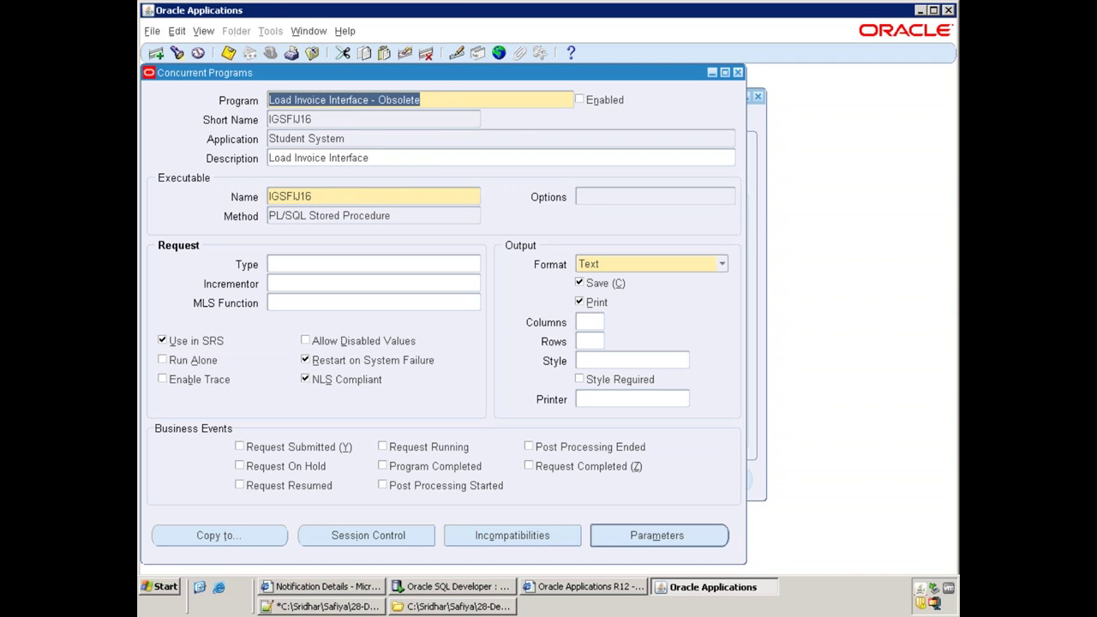
key(Up)
Step: Search Receivables programs named Invoice% and land on ADS Invoice Print Selected Invoices
key(F11)
text(%)
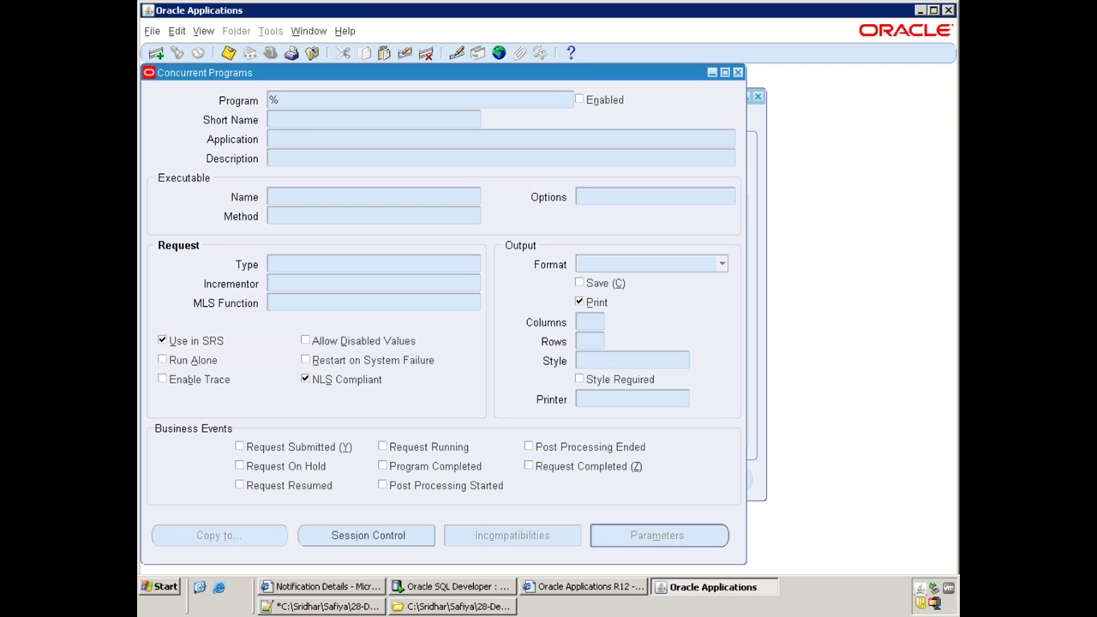
text(Receivables)
click(373, 104)
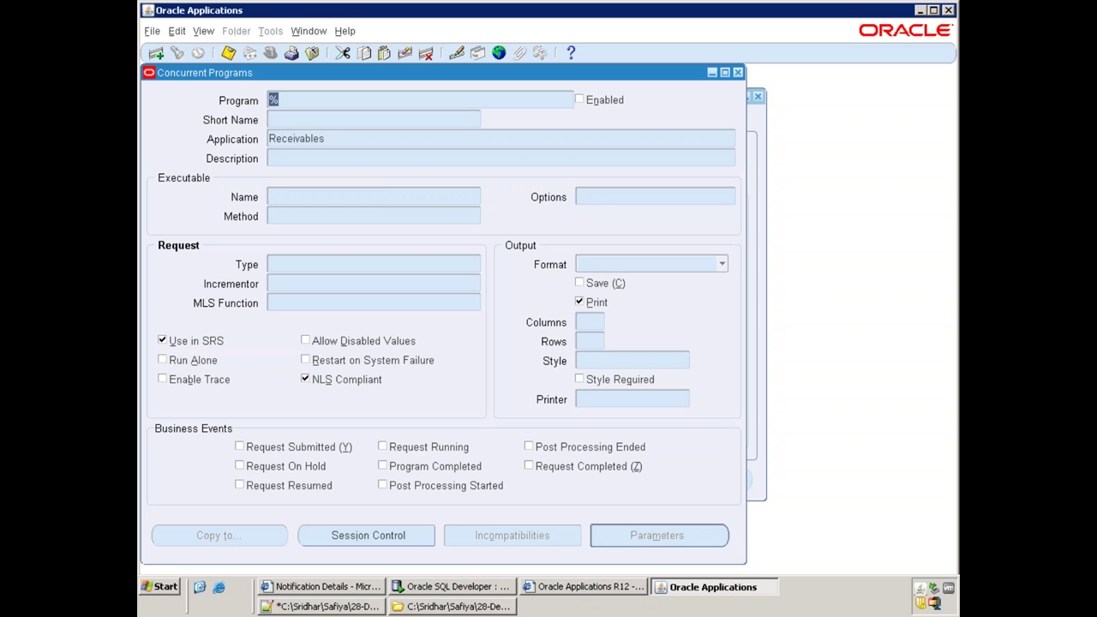
text(Invoice%)
key(ctrl+F11)
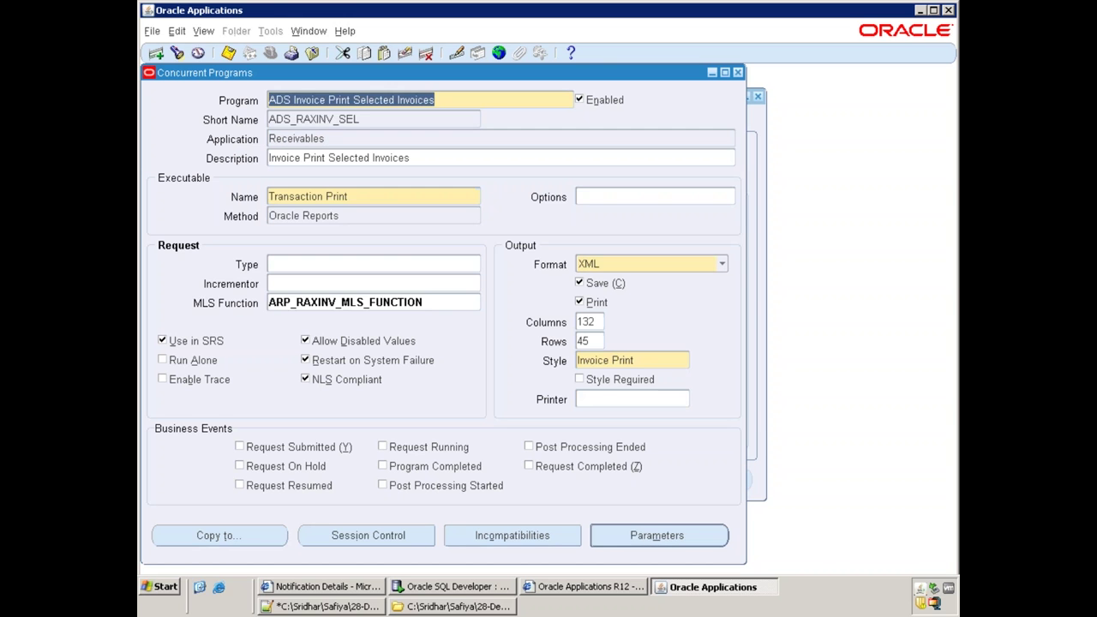
key(Down)
key(Up)
Step: Requery with %Invoice Print Selected Invoices% to find the standard program RAXINV_SEL
click(349, 116)
click(298, 98)
click(359, 100)
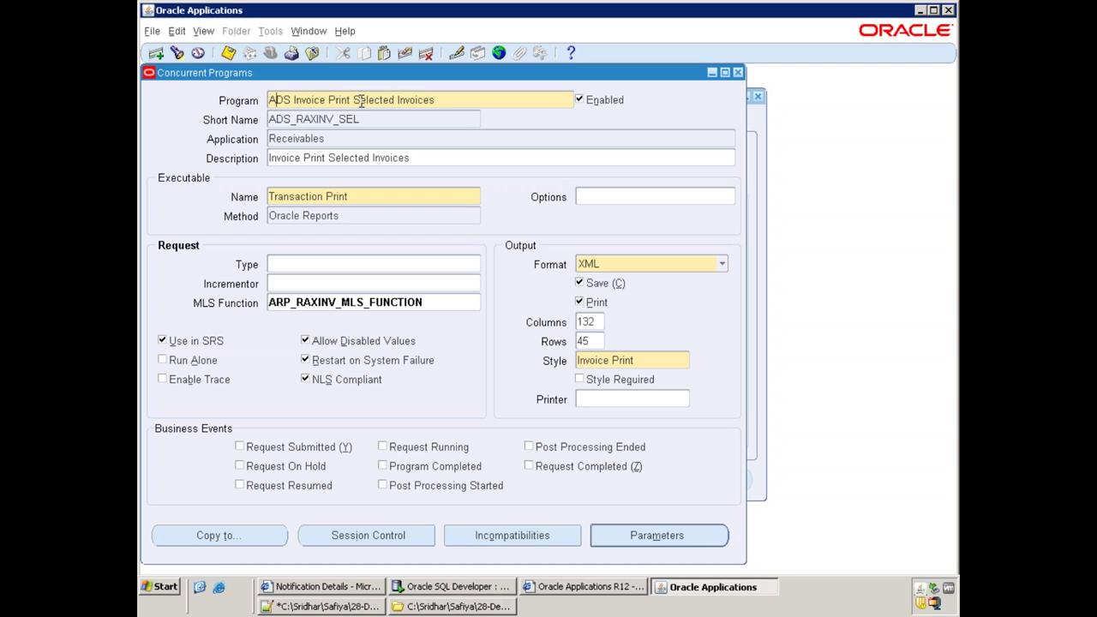
key(shift+End)
key(ctrl+c)
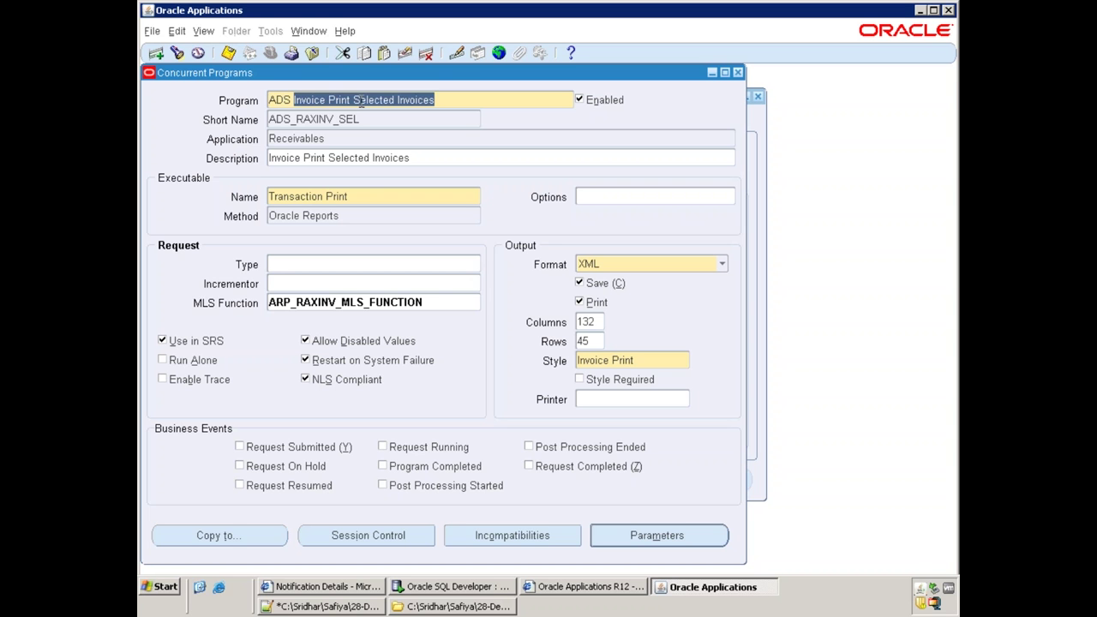
key(ctrl+Down)
text(%)
key(ctrl+v)
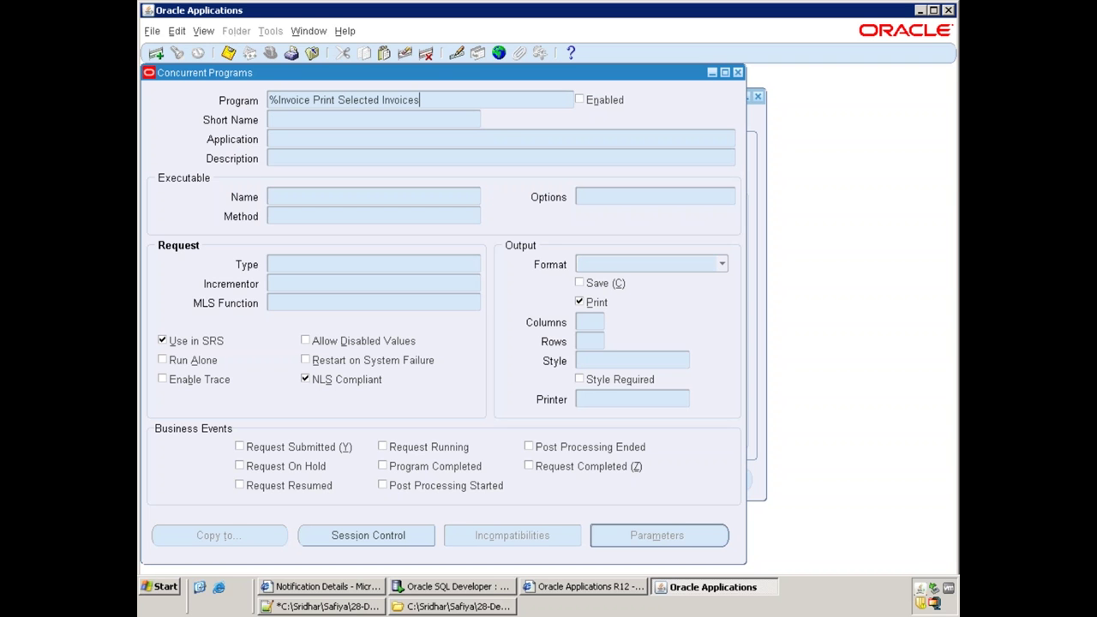
text(%)
key(ctrl+F11)
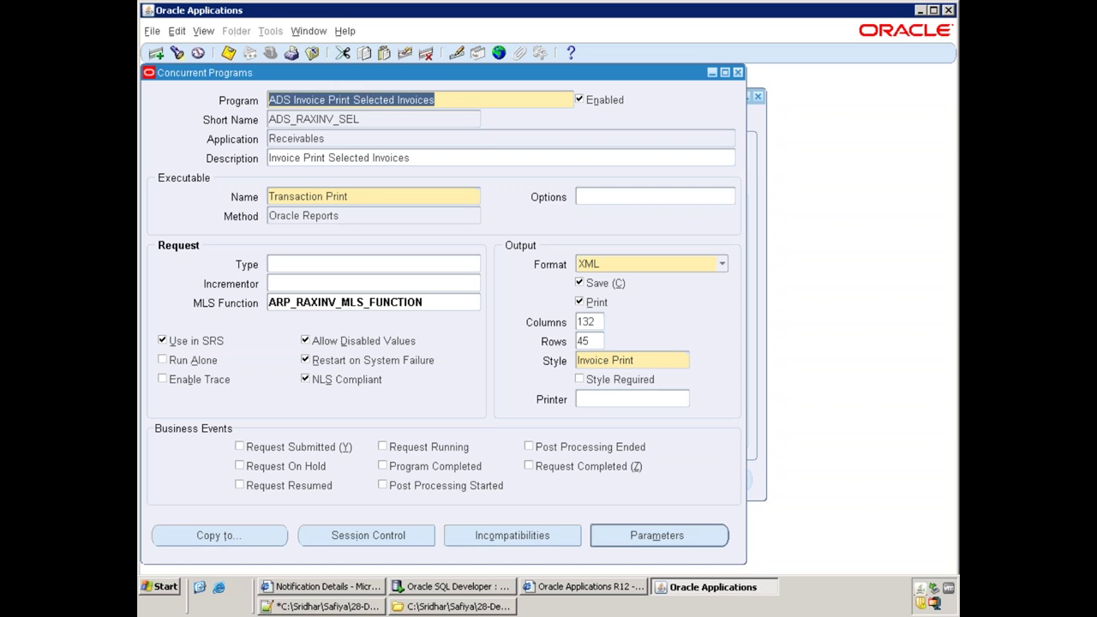
key(Down)
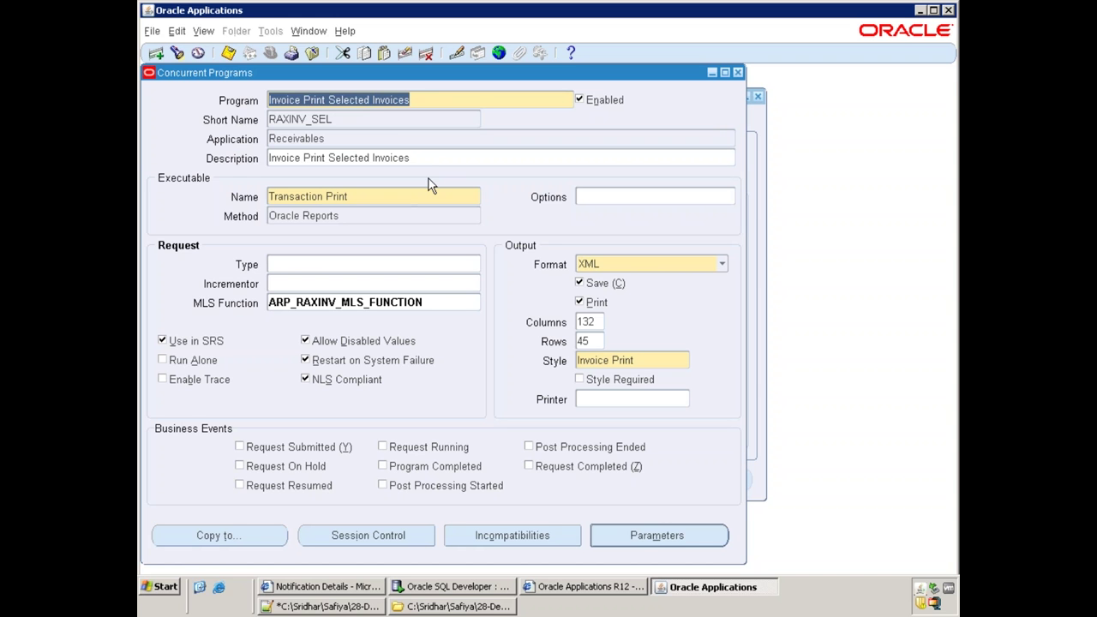
Step: Paste the program name into the notes, check its executable Transaction Print, and close the form
click(329, 605)
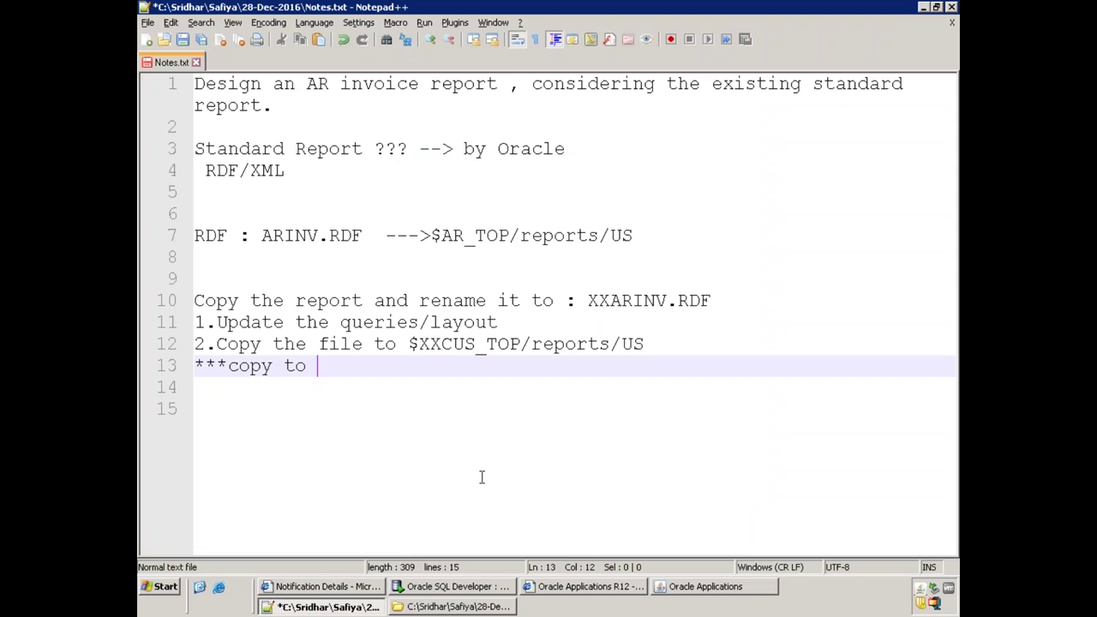
click(485, 462)
key(ctrl+v)
key(alt+Tab)
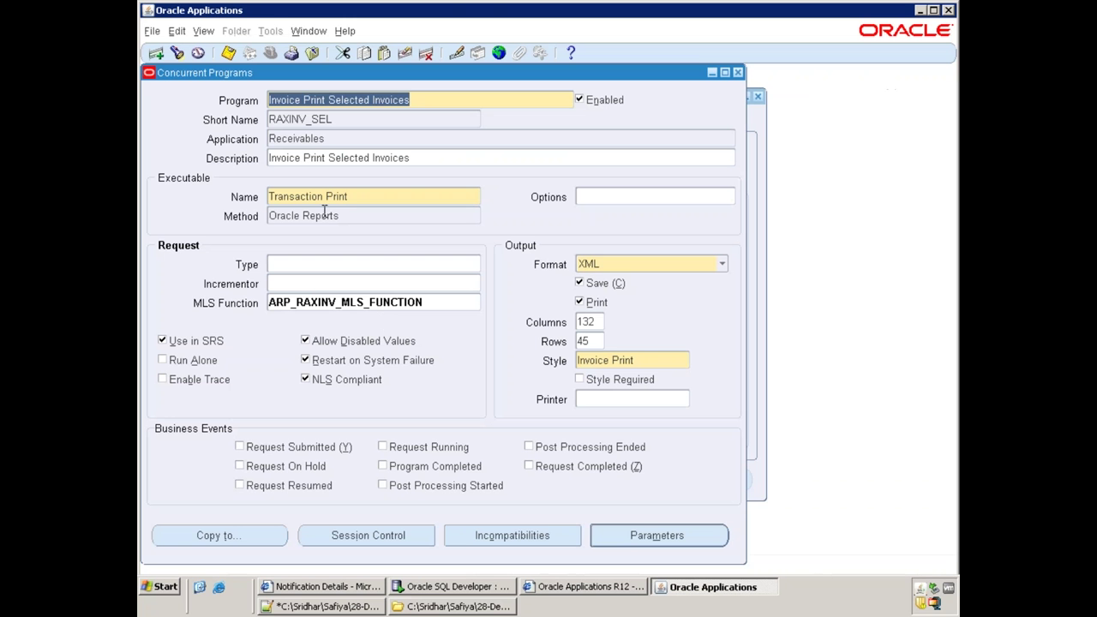
click(348, 199)
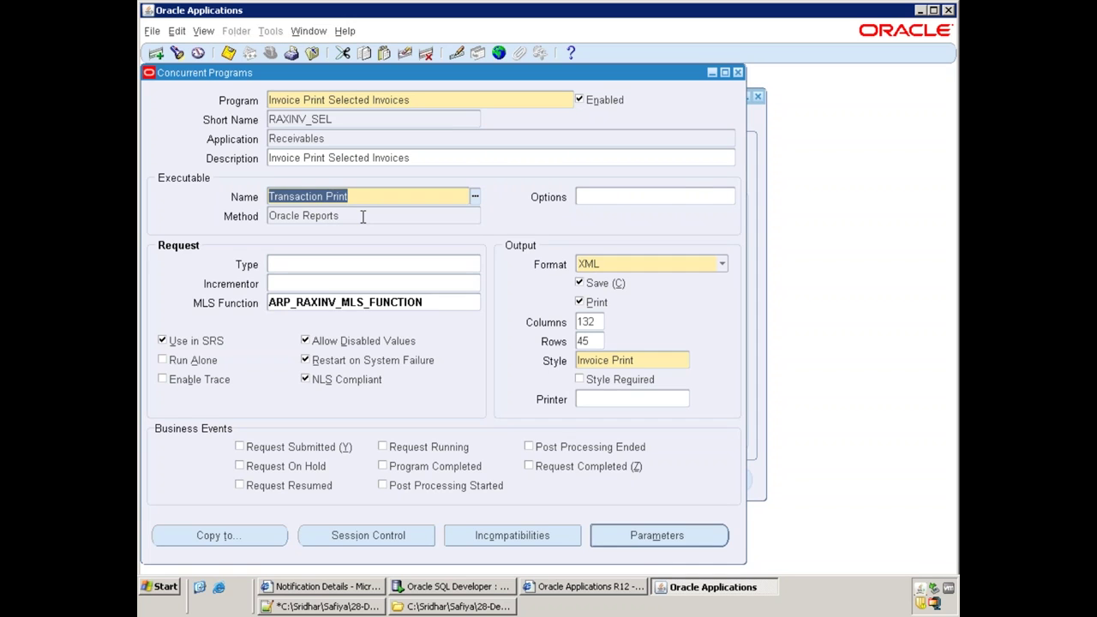
key(F4)
Step: Query Concurrent Program Executables for Transaction Print and select its execution file name RAXINV
click(548, 268)
double_click(549, 268)
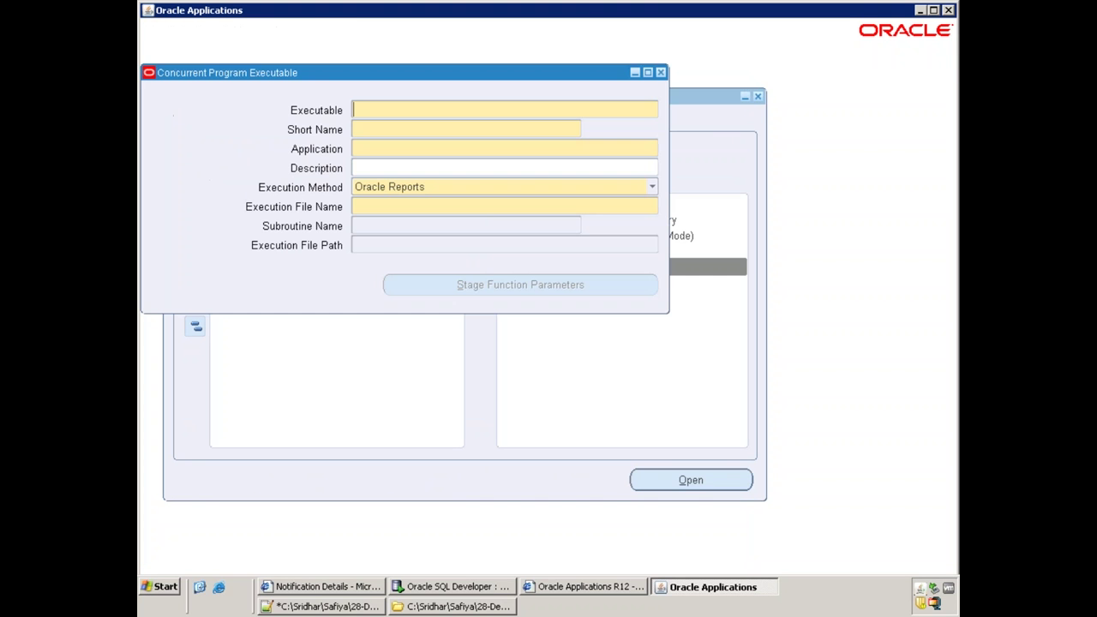
key(F11)
text(Transaction Print)
key(ctrl+F11)
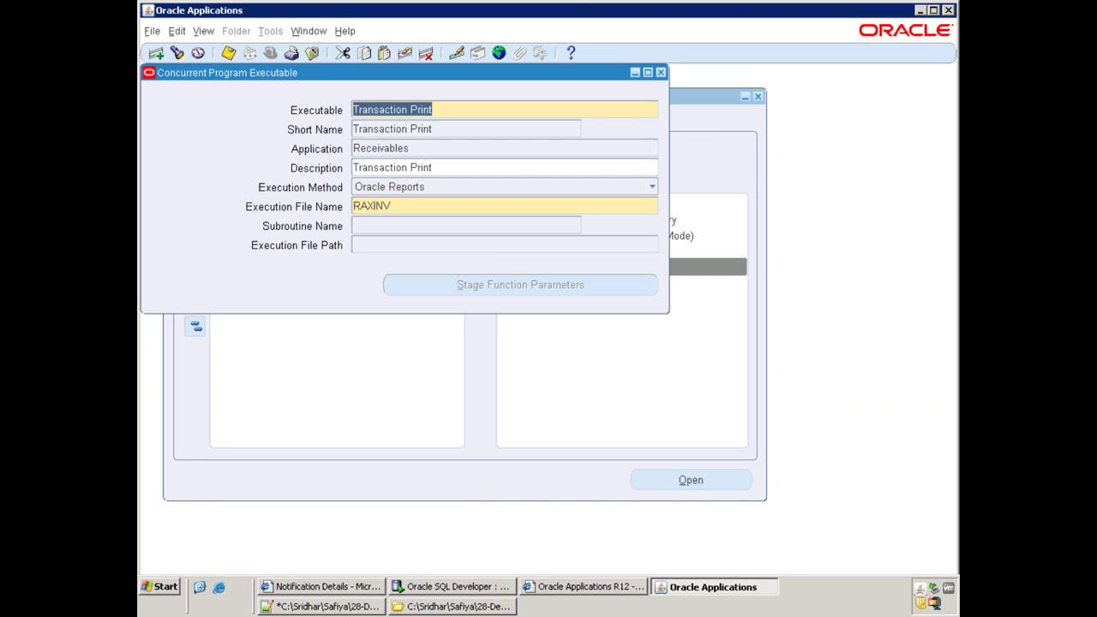
double_click(396, 207)
key(ctrl+c)
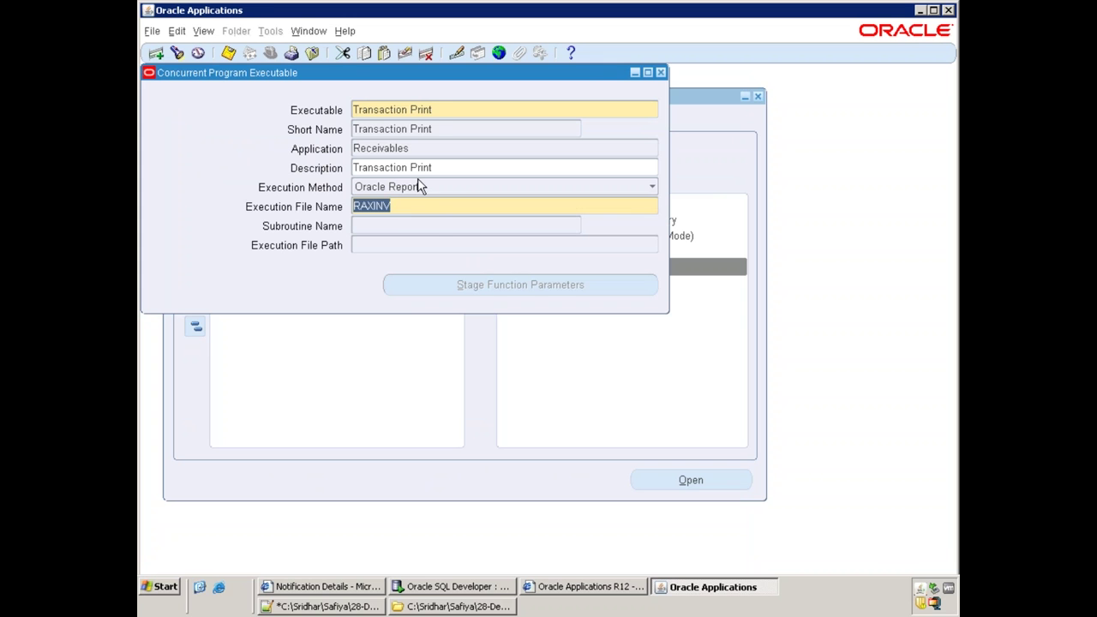
Step: Replace ARINV with RAXINV on the standard report line of the notes
key(alt+Tab)
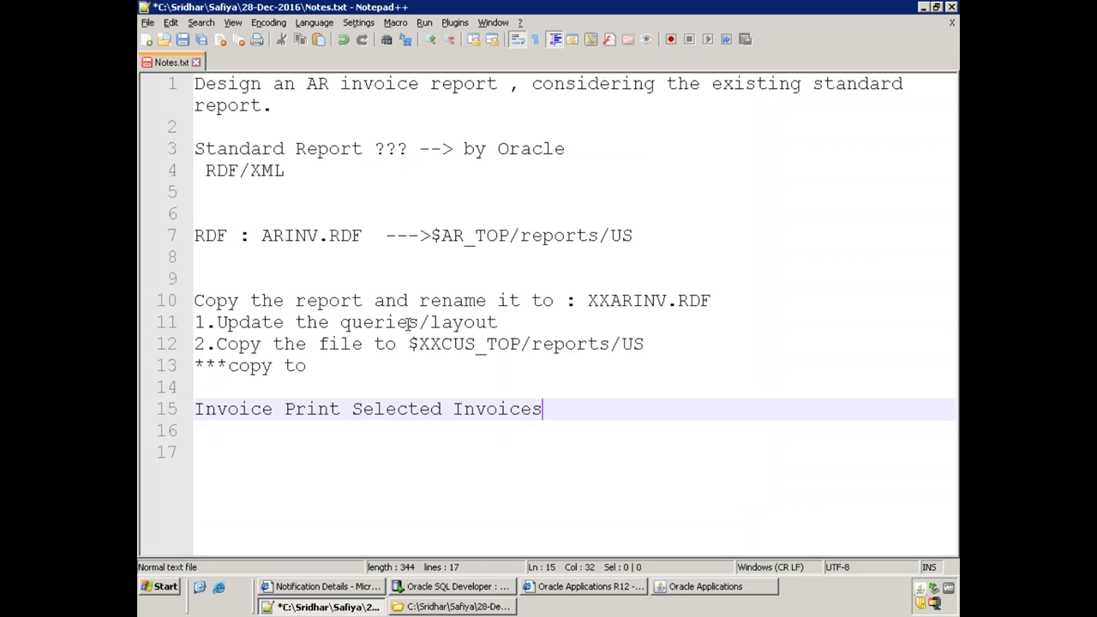
scroll(497, 360, down, 1)
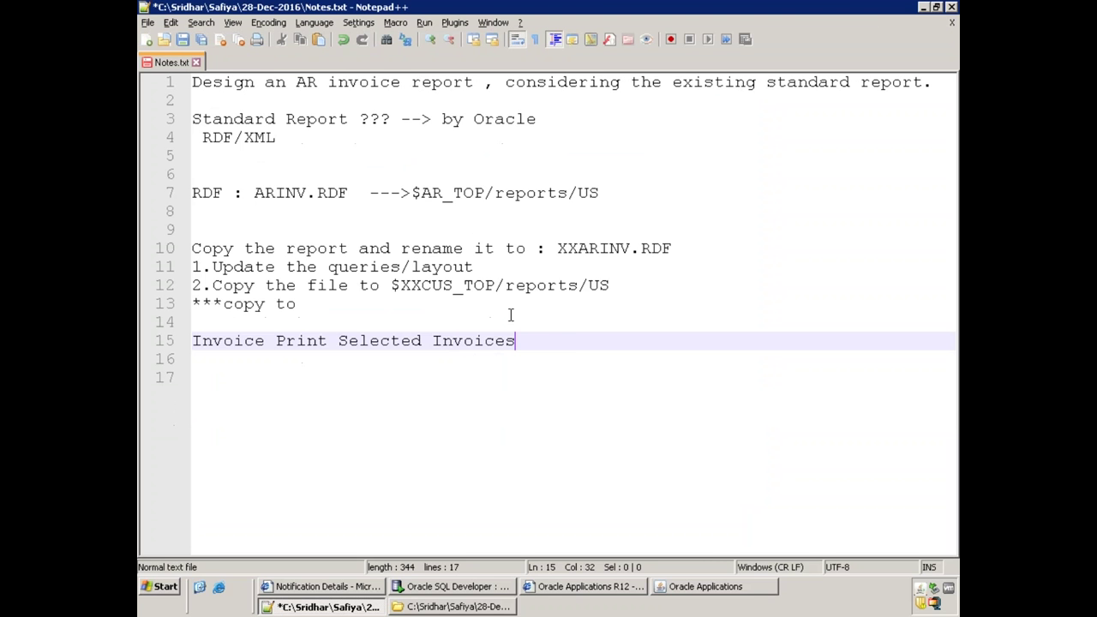
double_click(283, 196)
key(ctrl+v)
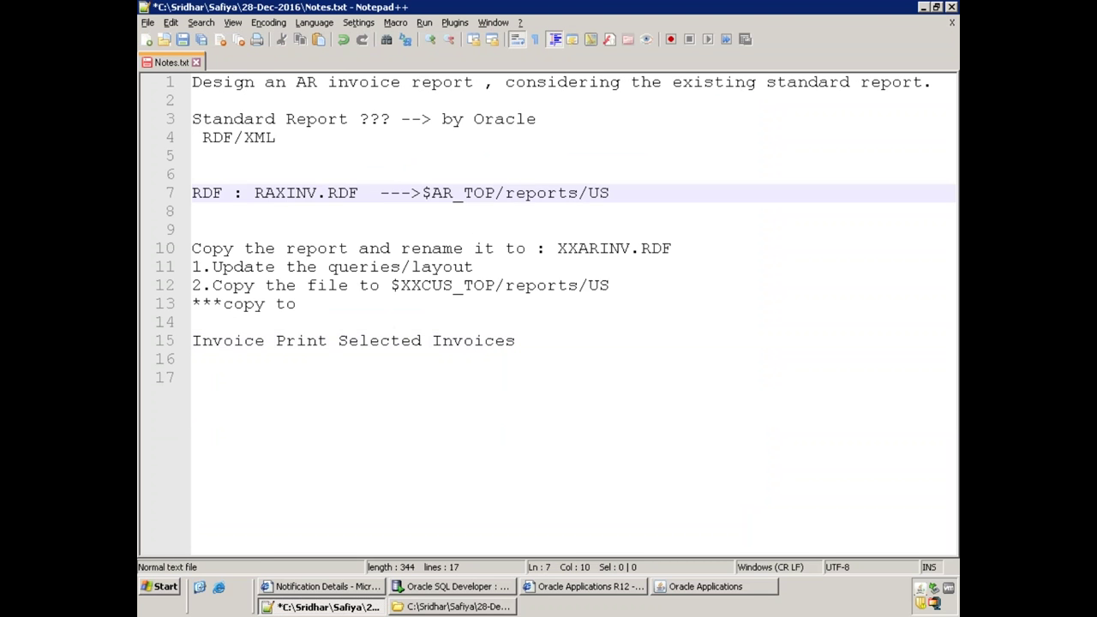
Step: Change the copy name to XXRAXINV.RDF, save the notes, and show the desktop
double_click(567, 249)
text(XX)
key(ctrl+v)
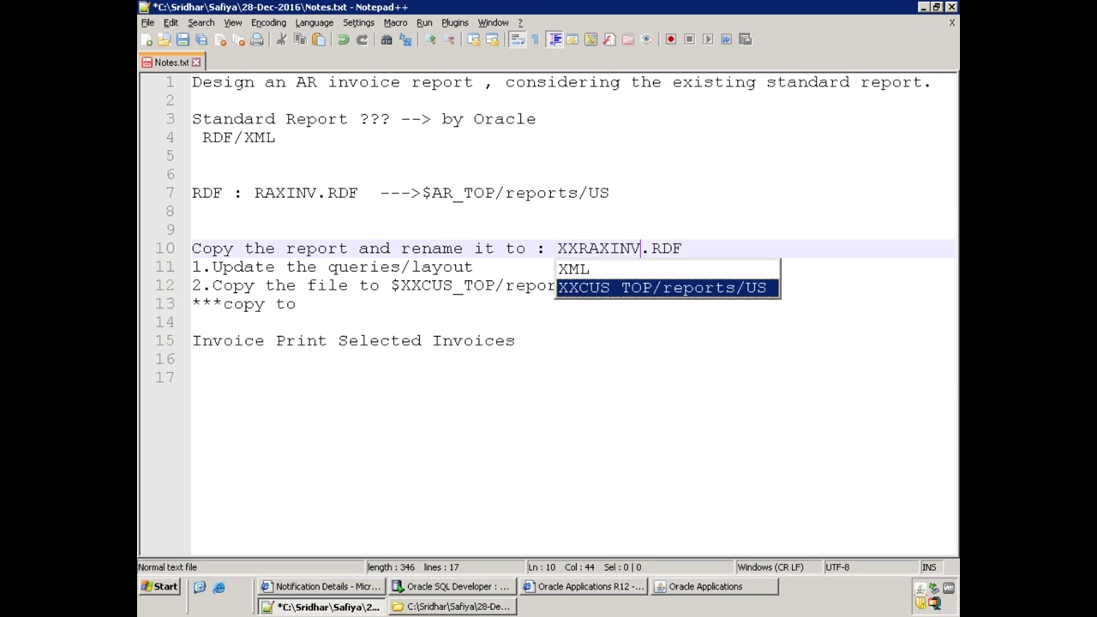
click(622, 376)
key(ctrl+s)
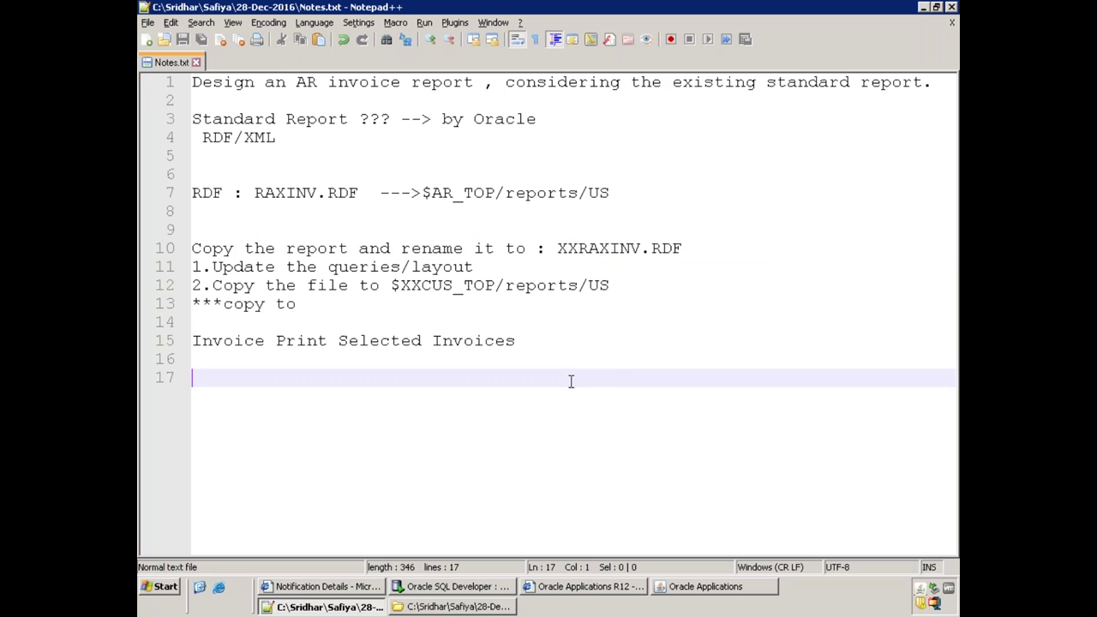
click(200, 587)
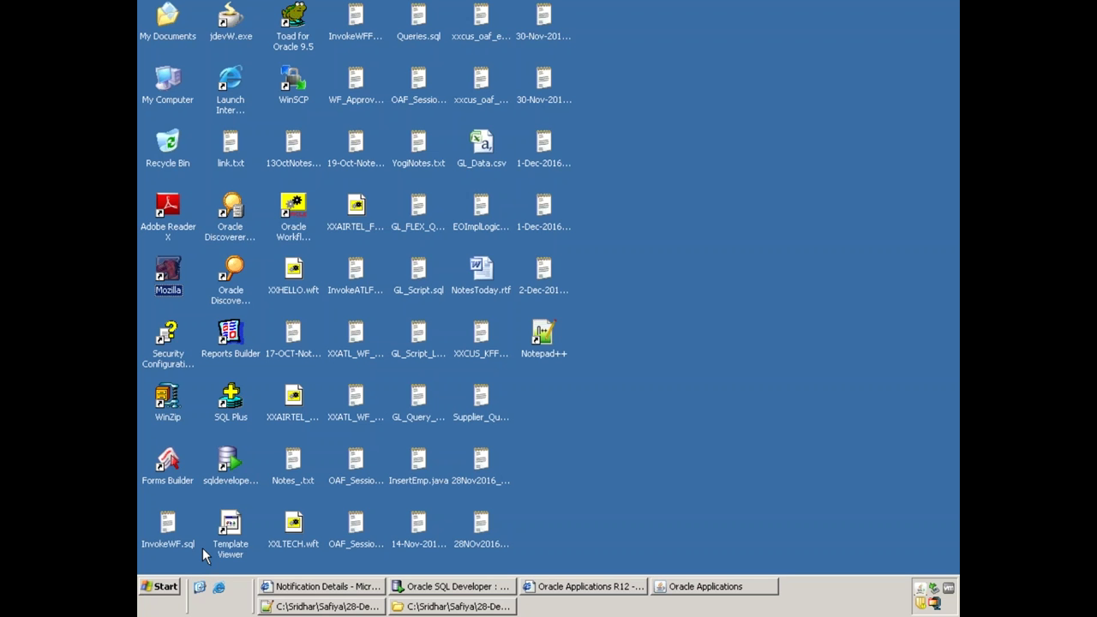
Step: Launch WinSCP, log in with the stored session and go to the bookmarked reports directory
click(295, 101)
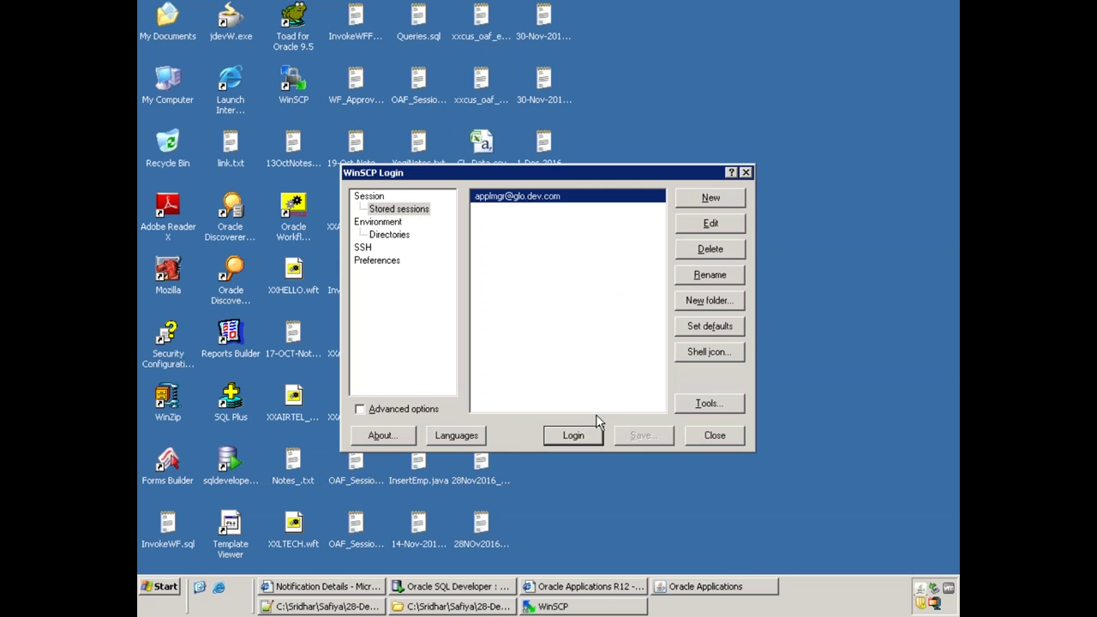
click(584, 442)
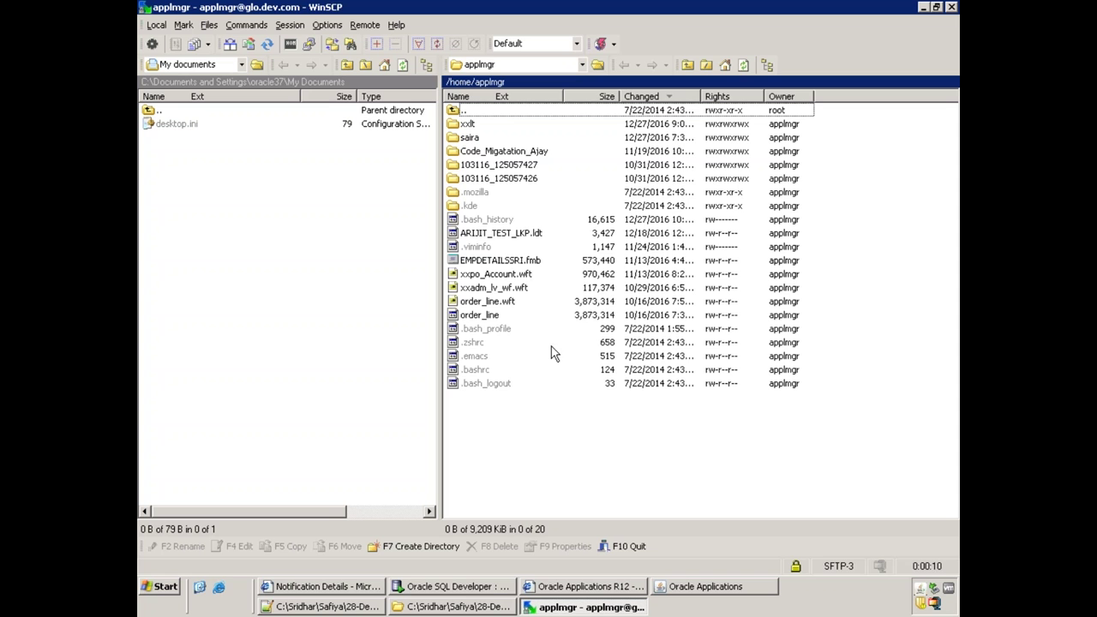
click(598, 64)
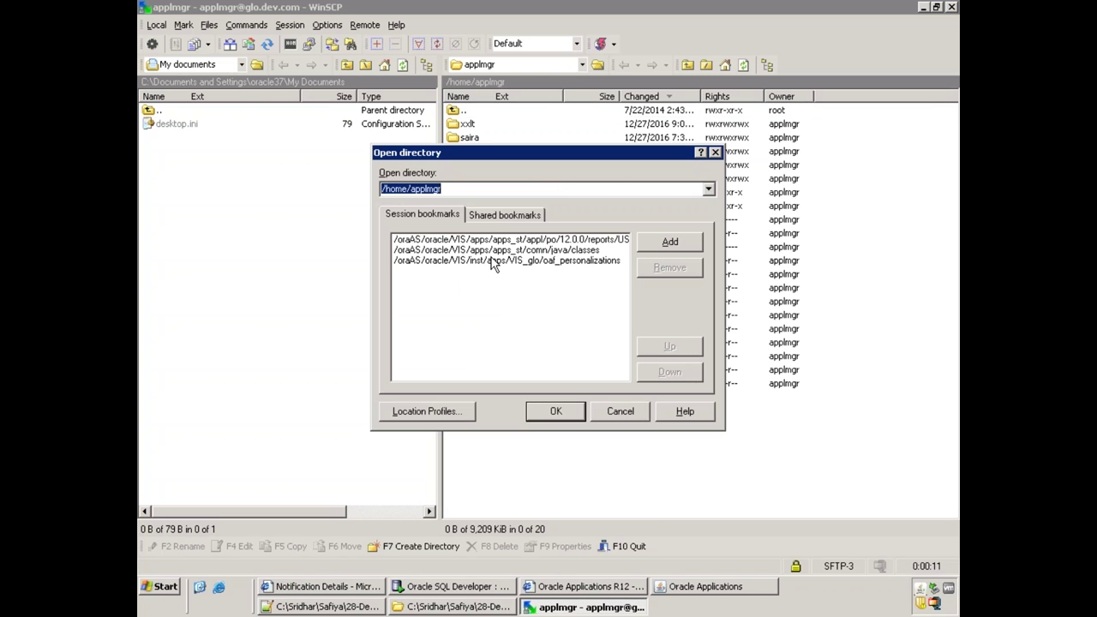
click(530, 241)
double_click(530, 242)
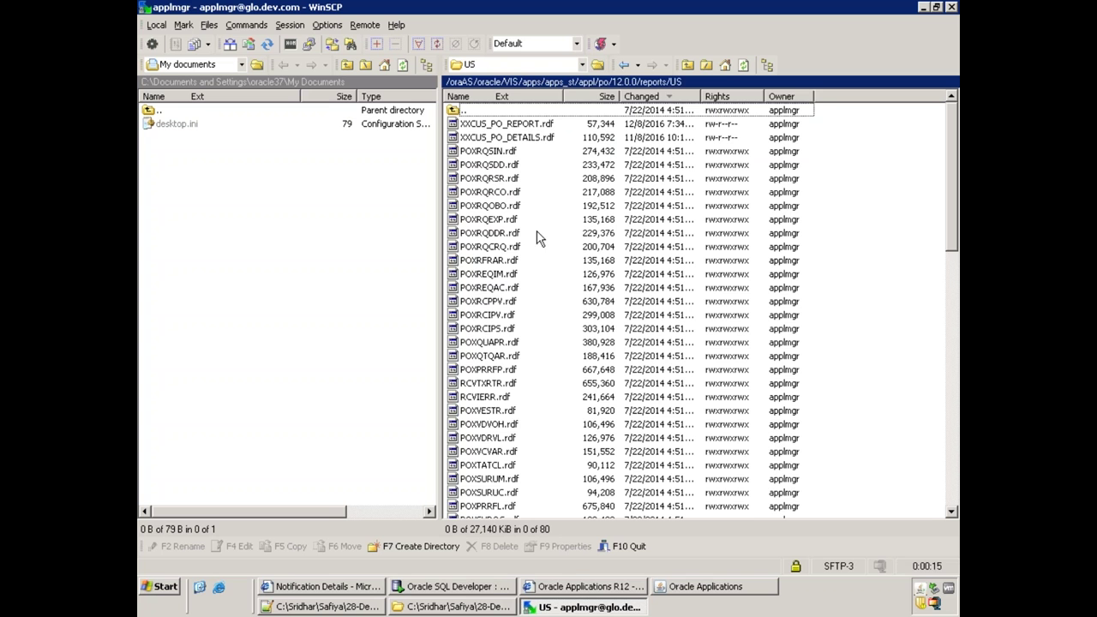
Step: Navigate up to appl and down into ar/12.0.0/reports/US
click(587, 84)
click(526, 166)
text(ar)
key(Return)
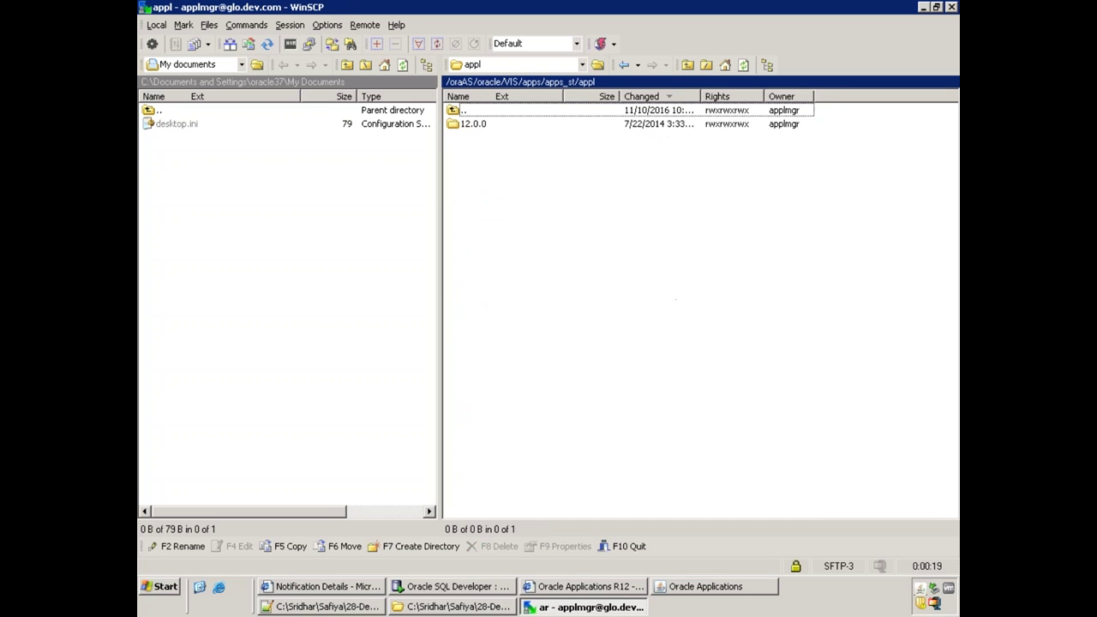
key(Down)
key(Return)
key(Down)
key(Down)
key(Down)
key(Down)
key(Up)
key(Return)
key(Down)
key(Return)
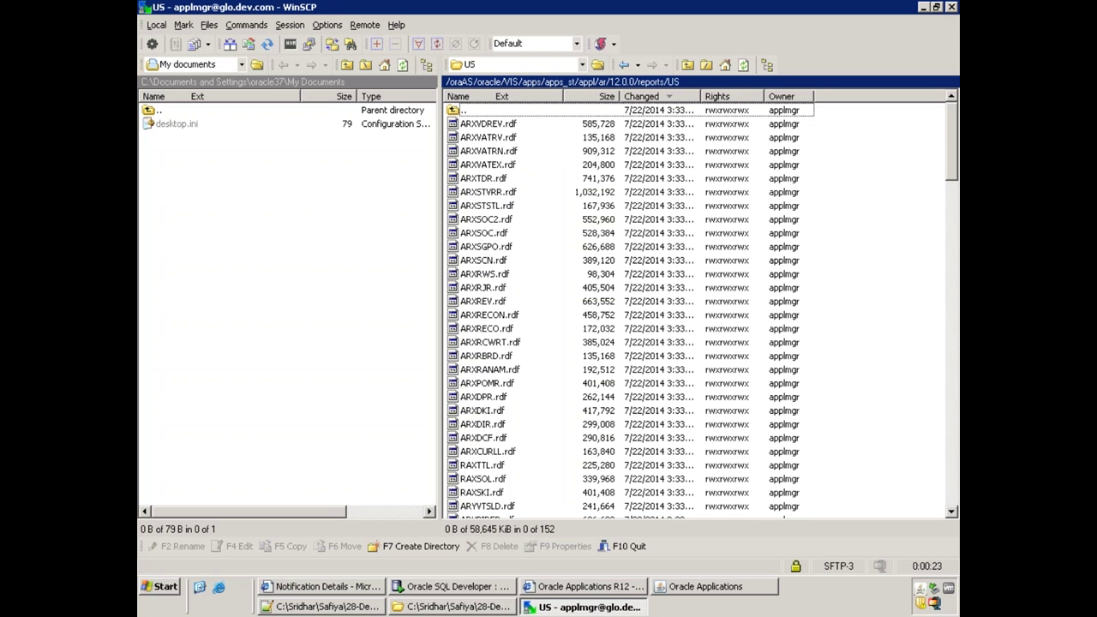
Step: Set WinSCP's local panel to the 28-Dec-2016 folder
click(471, 605)
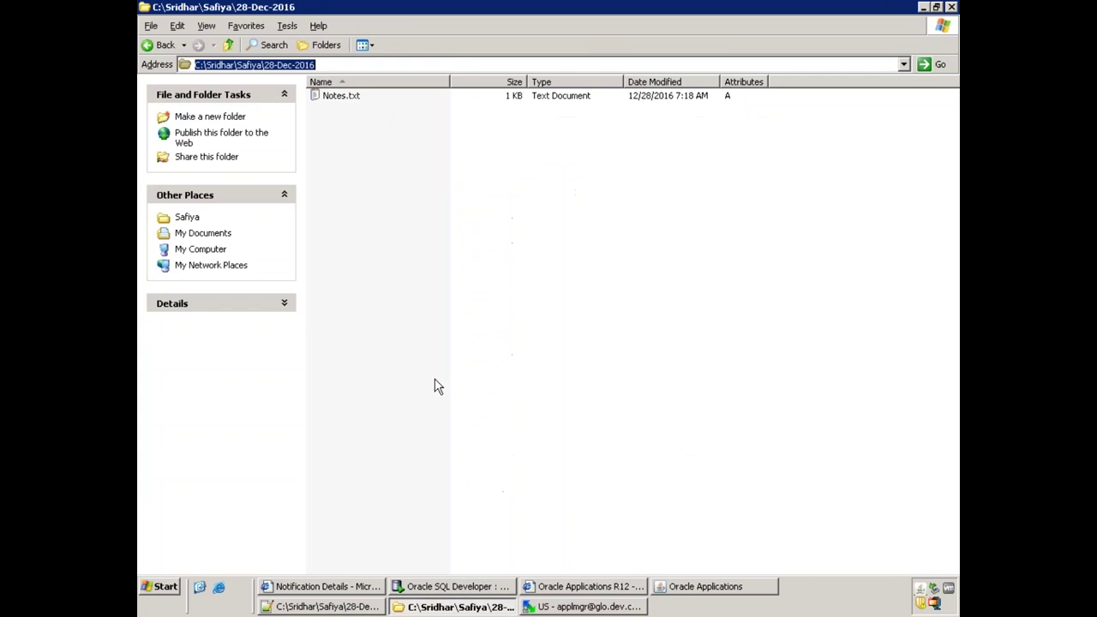
key(alt+Tab)
click(254, 67)
text(C:\Sridhar\Safiya\28-Dec-2016)
key(Return)
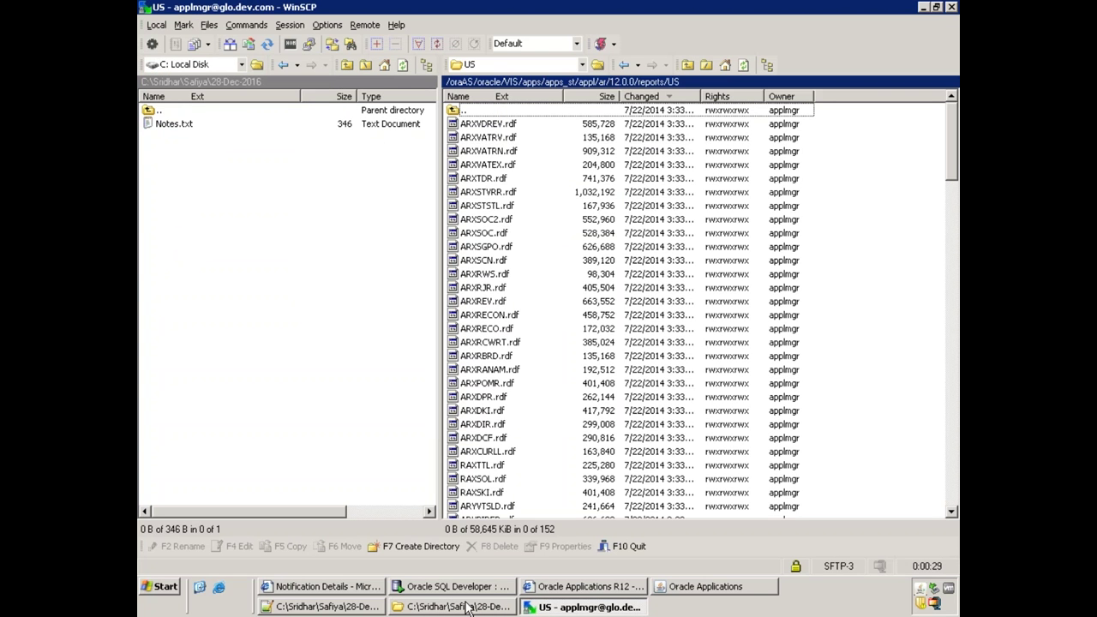
click(723, 590)
key(alt+Tab)
Step: Find RAXINV.rdf in the remote list and download it to the local folder
text(R)
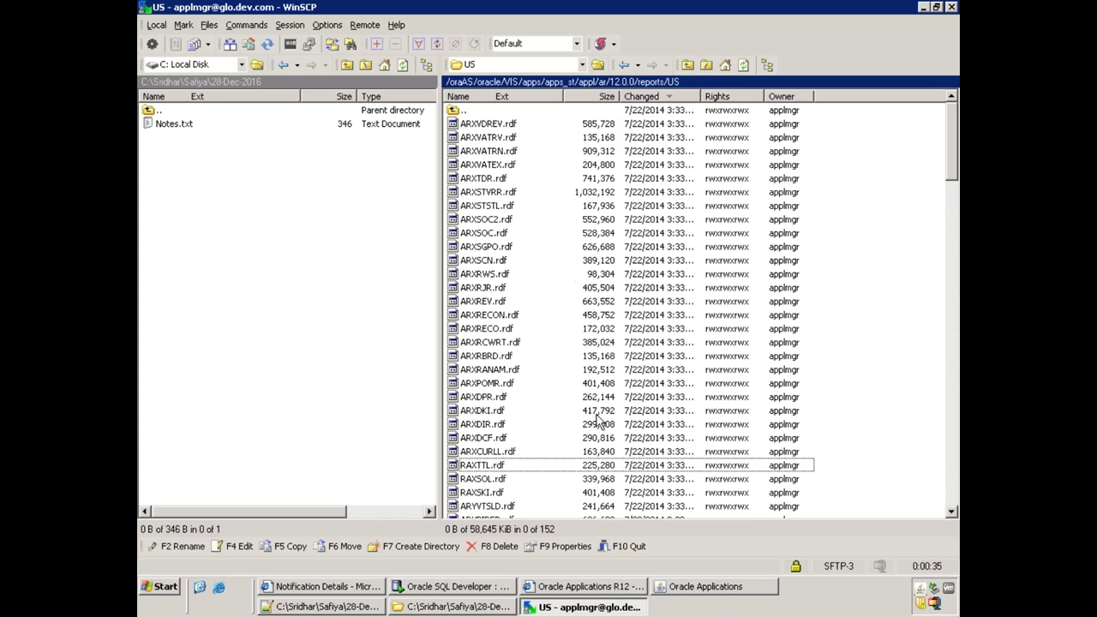
key(Down)
key(Page_Down)
key(Page_Down)
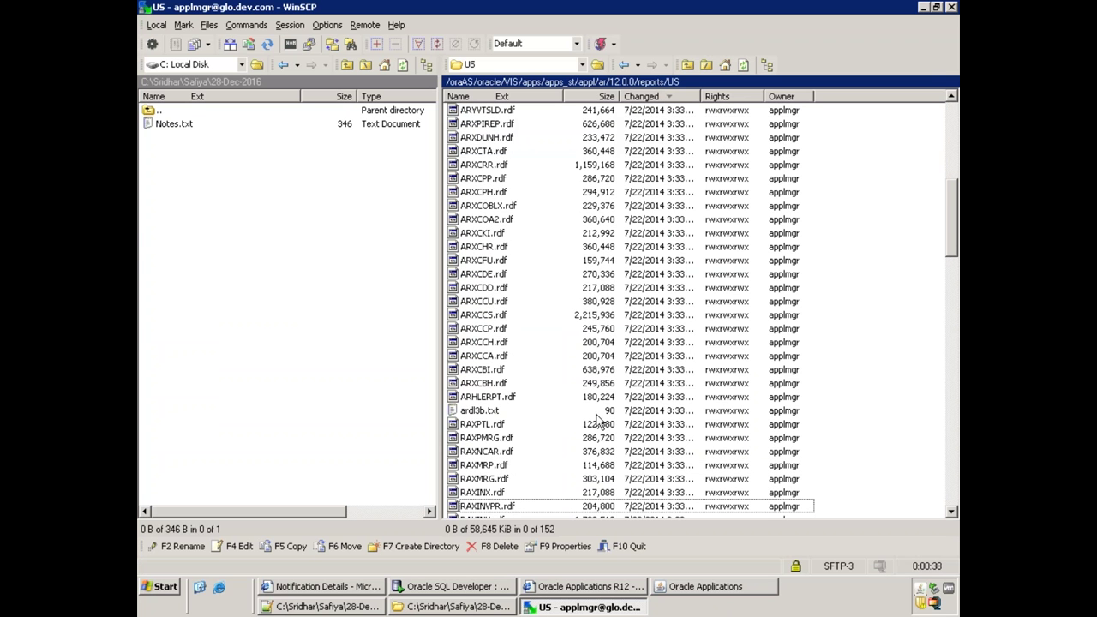
scroll(599, 420, down, 2)
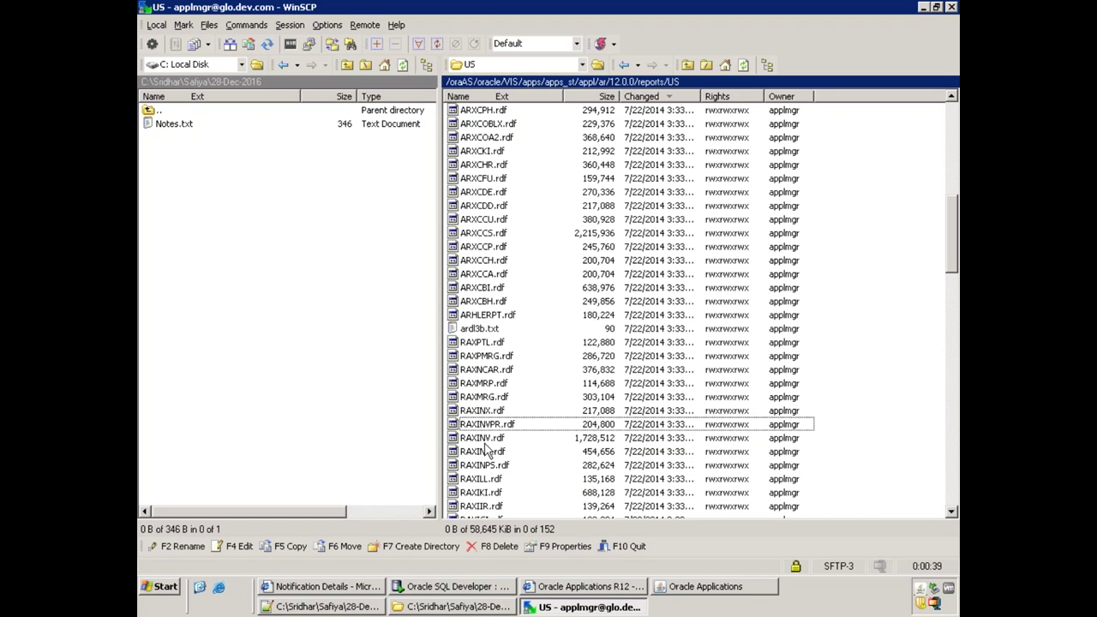
key(Down)
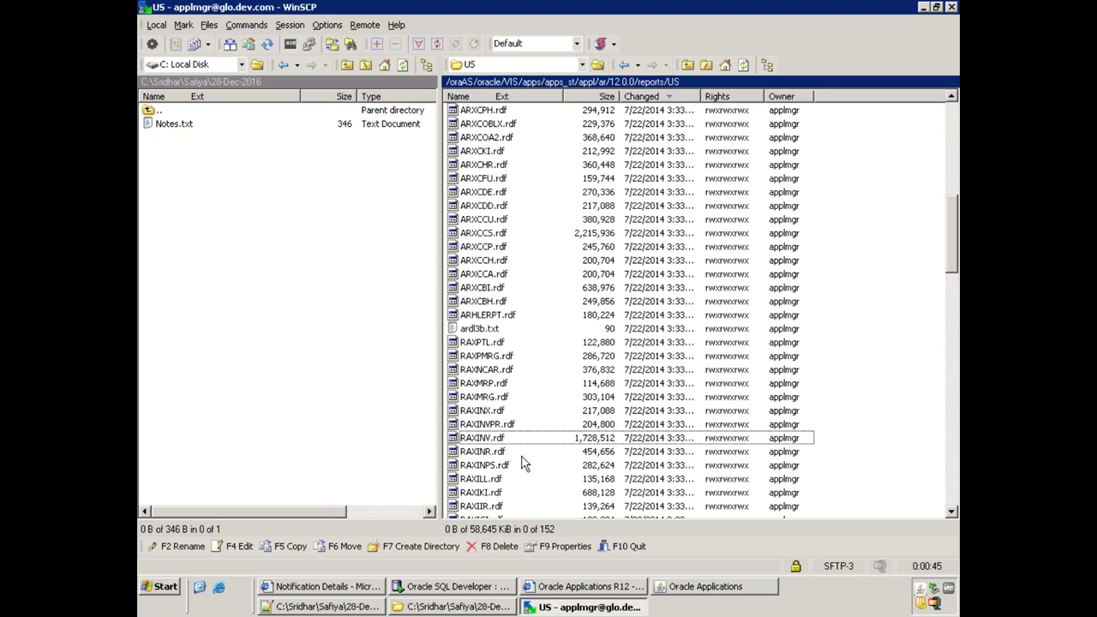
key(space)
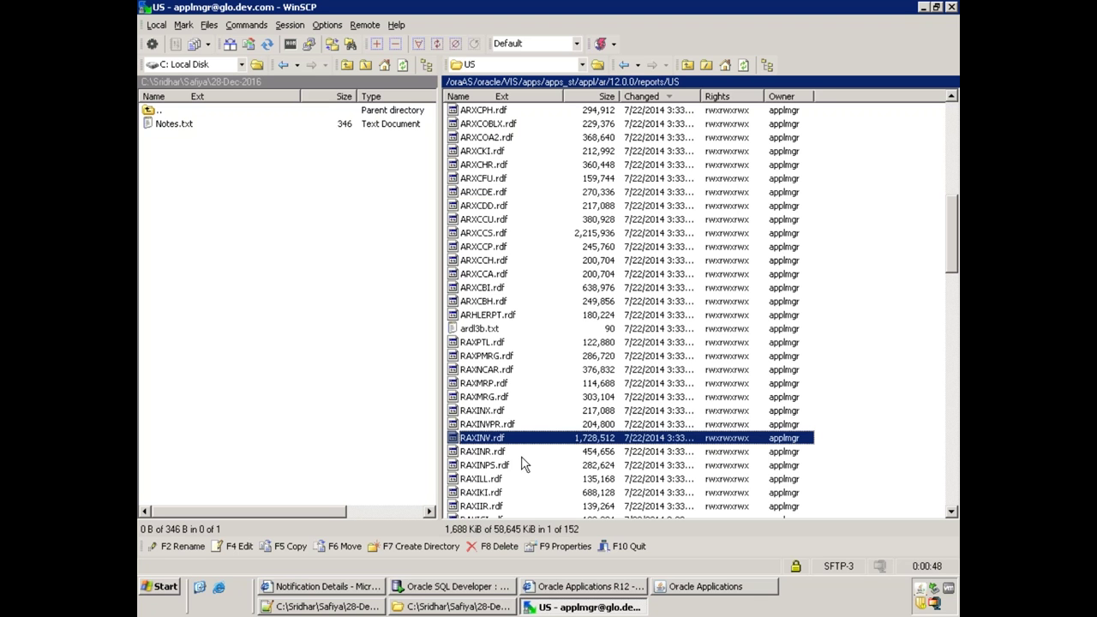
key(F5)
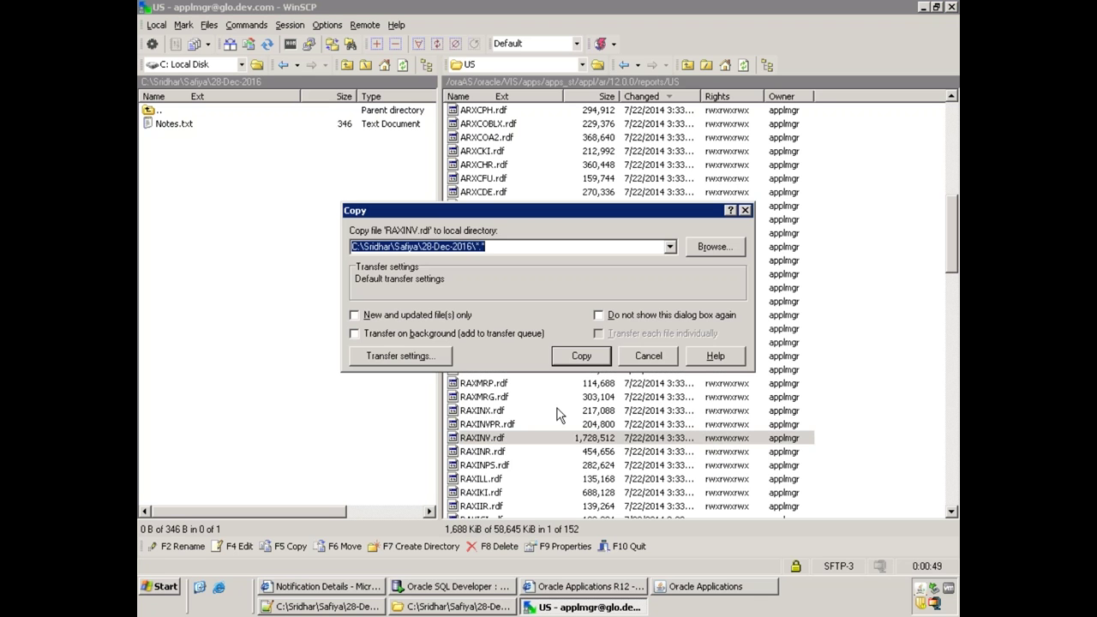
click(566, 358)
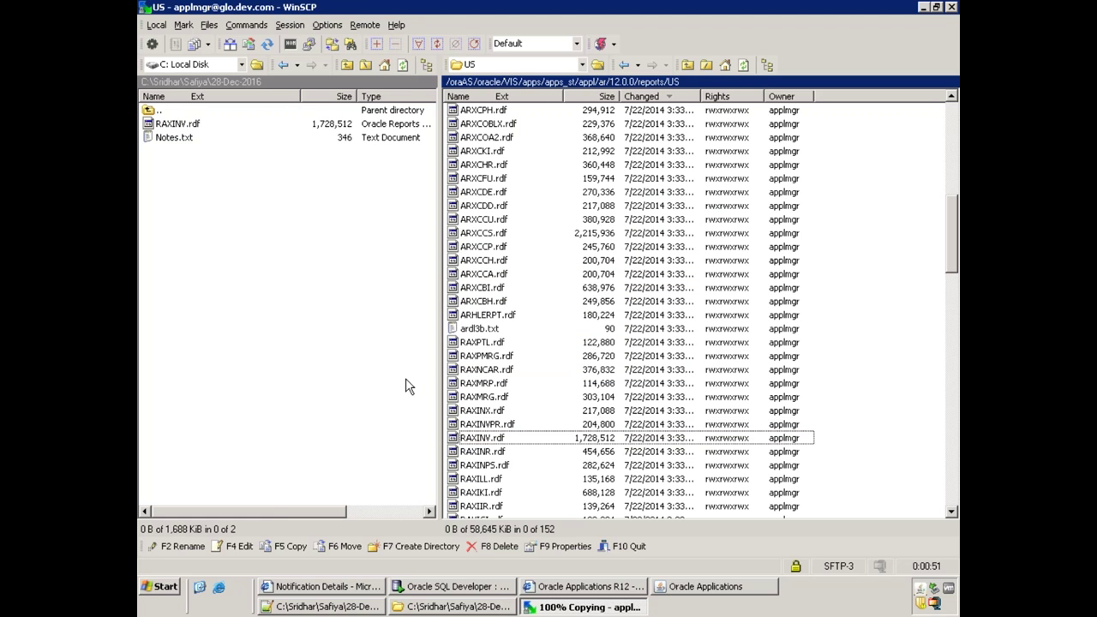
Step: Copy RAXINV.rdf in the 28-Dec-2016 folder and rename the duplicate to XXRAXINV.rdf
click(204, 590)
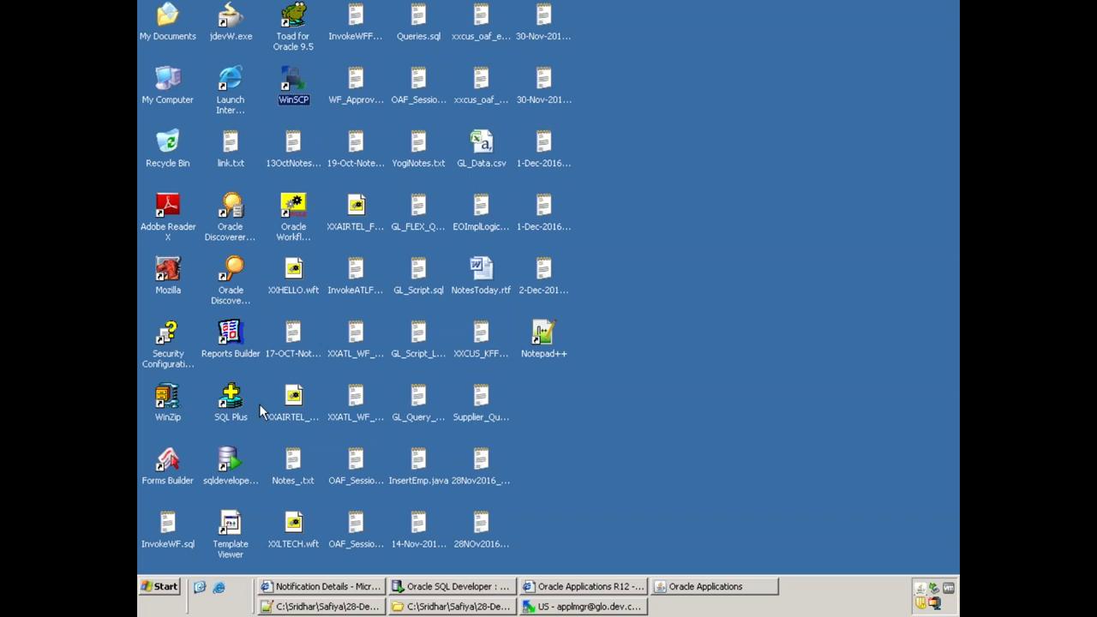
click(452, 607)
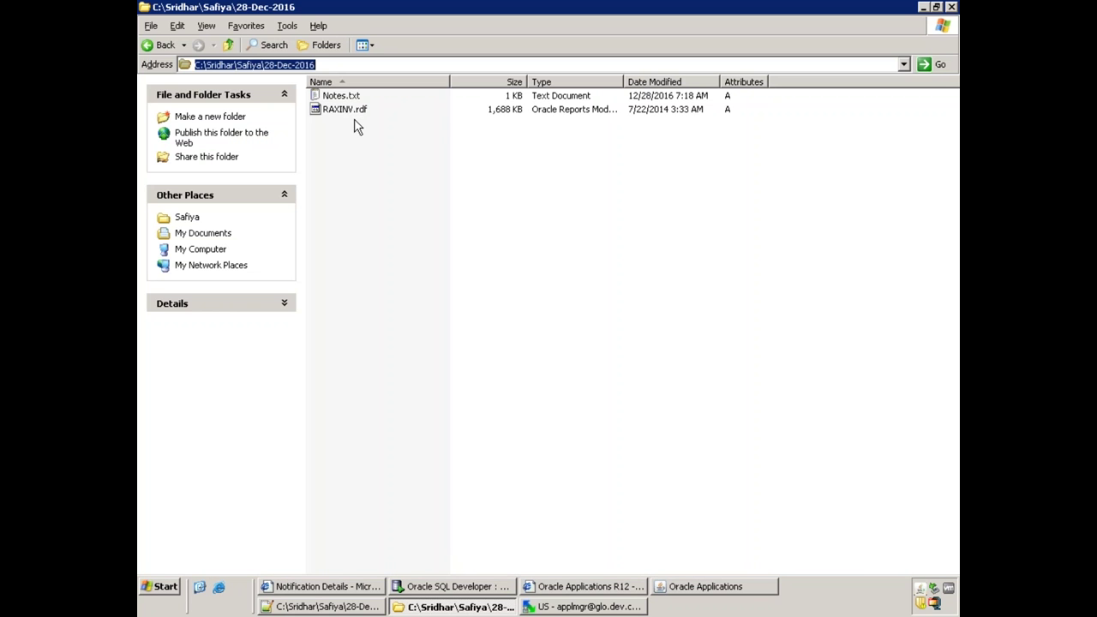
click(355, 111)
key(ctrl+c)
key(ctrl+v)
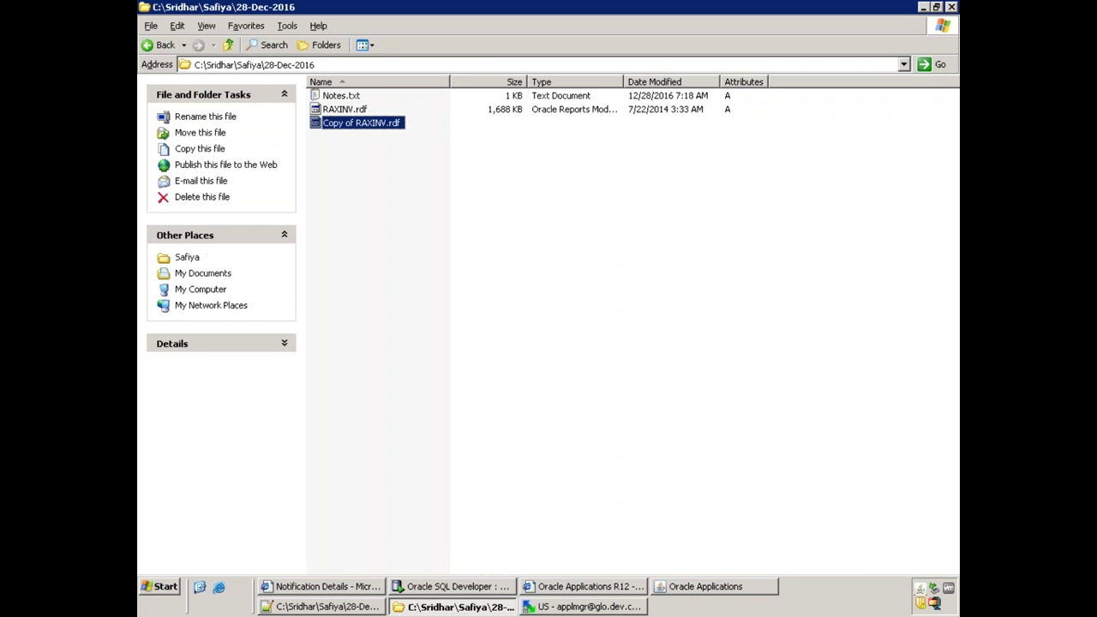
key(F2)
key(Home)
key(Delete)
key(Delete)
key(Delete)
key(Delete)
key(Delete)
key(Delete)
key(Delete)
key(Delete)
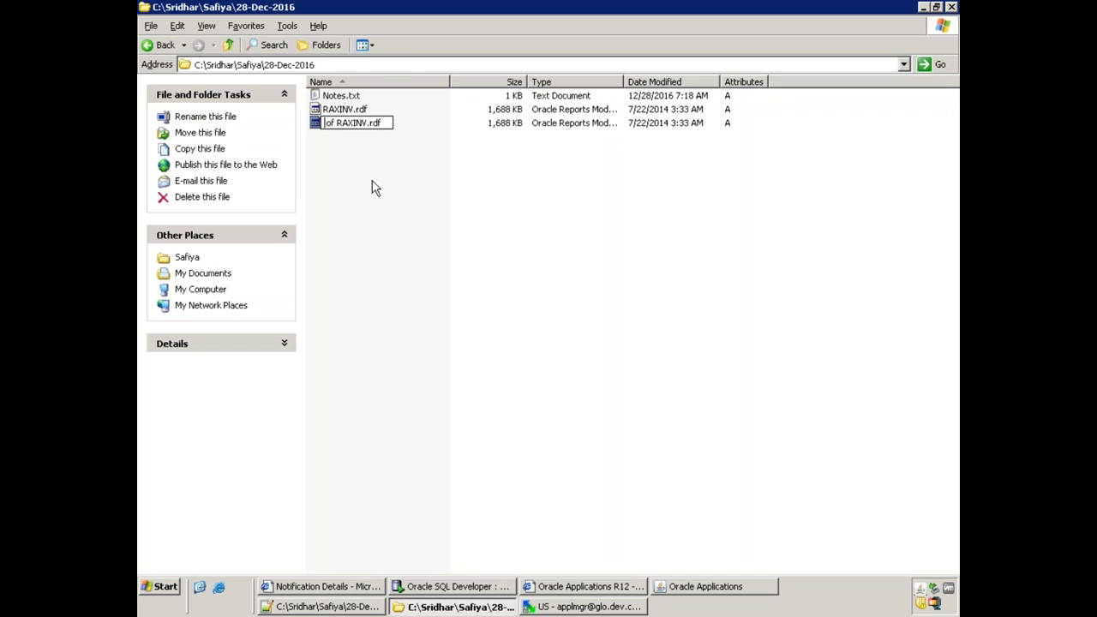
text(XX)
key(Return)
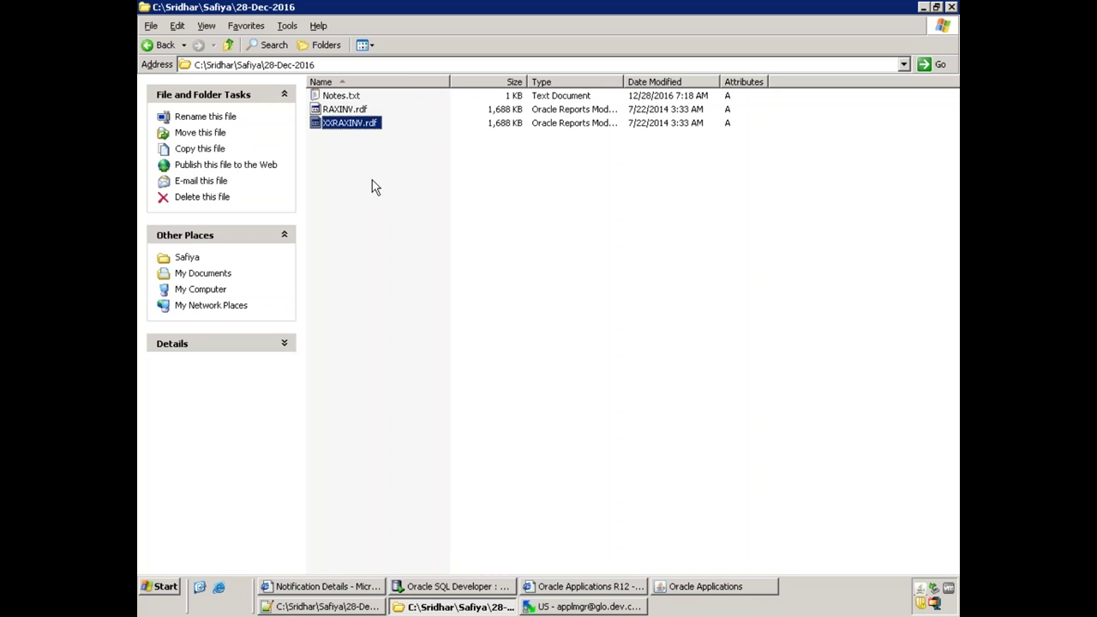
click(372, 185)
click(201, 585)
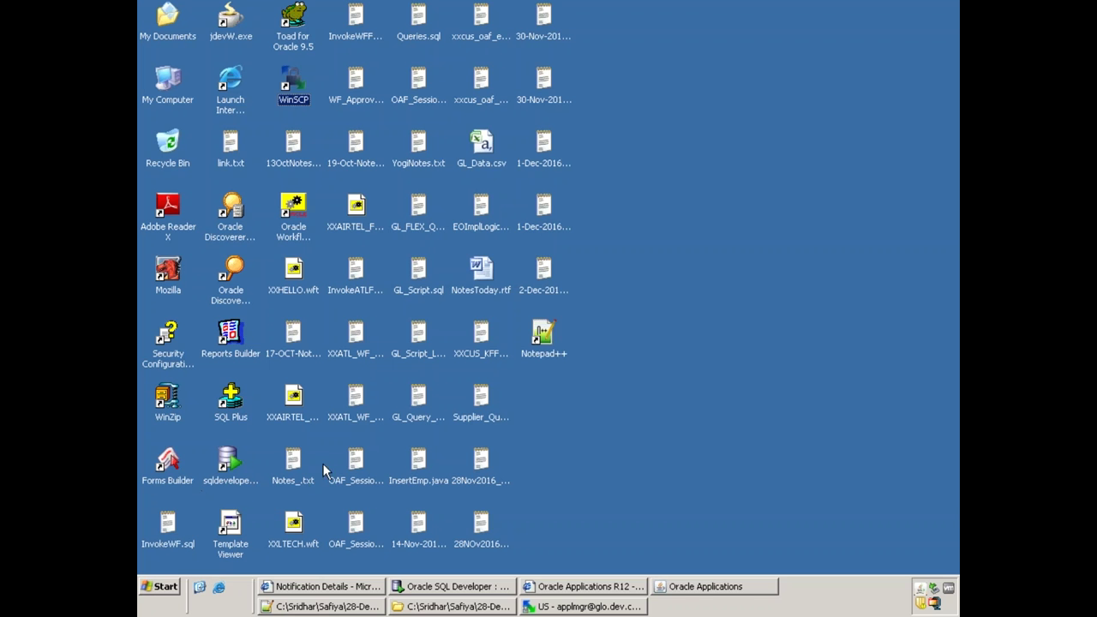
Step: Launch Reports Builder, close its empty default report and check the local folder path
double_click(234, 339)
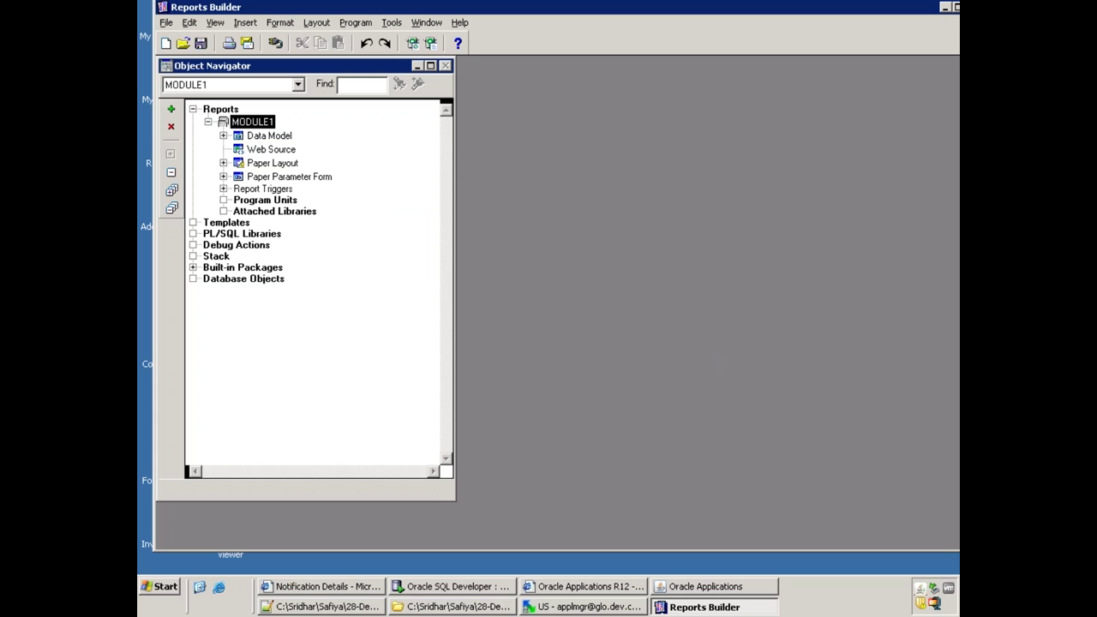
key(Delete)
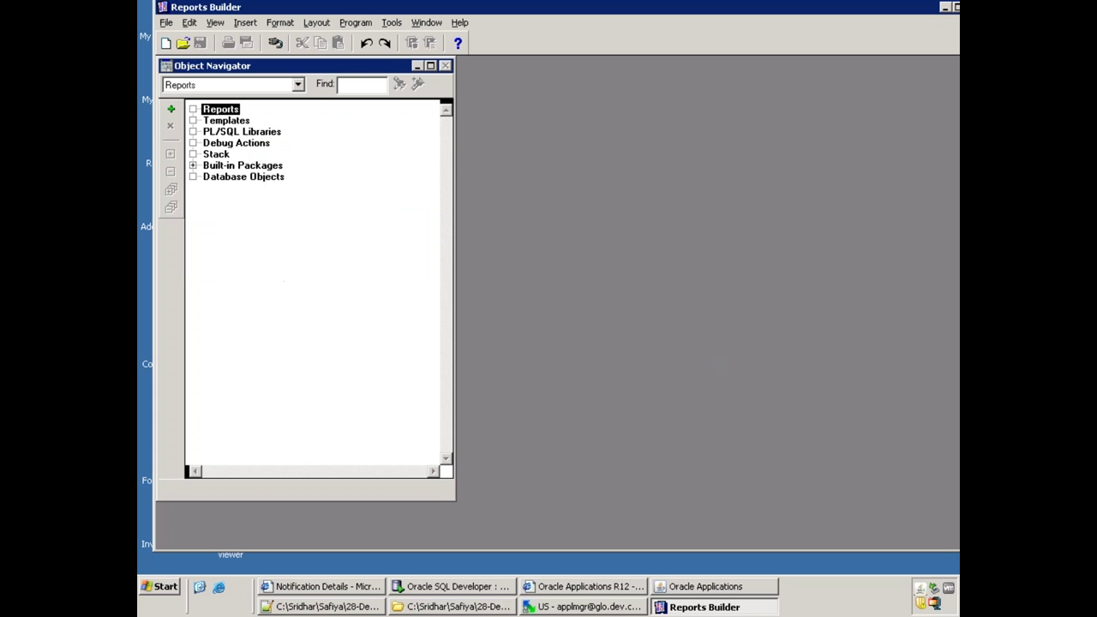
click(494, 610)
click(356, 65)
key(alt+Tab)
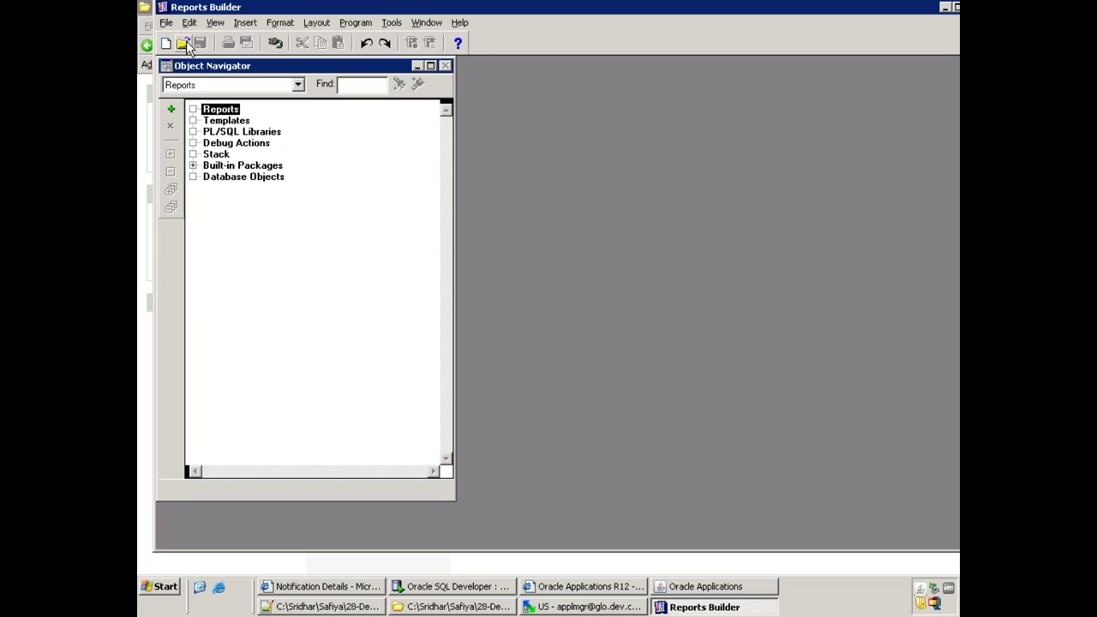
Step: Try opening XXRAXINV.rdf, dismiss the uncompiled program units error, and close it and TMP004
key(ctrl+o)
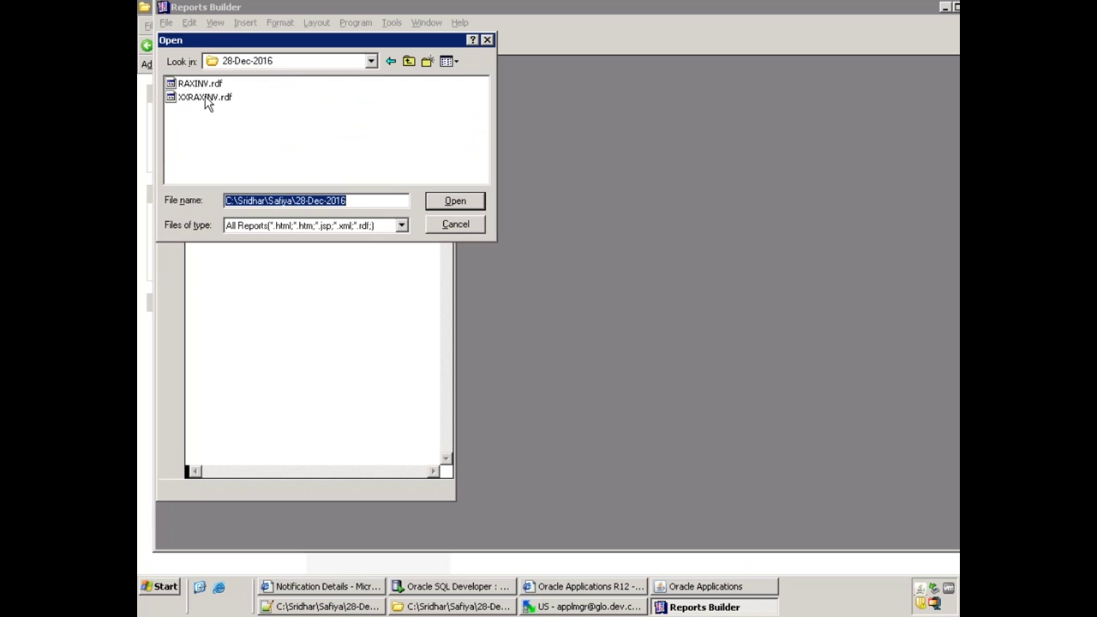
double_click(205, 99)
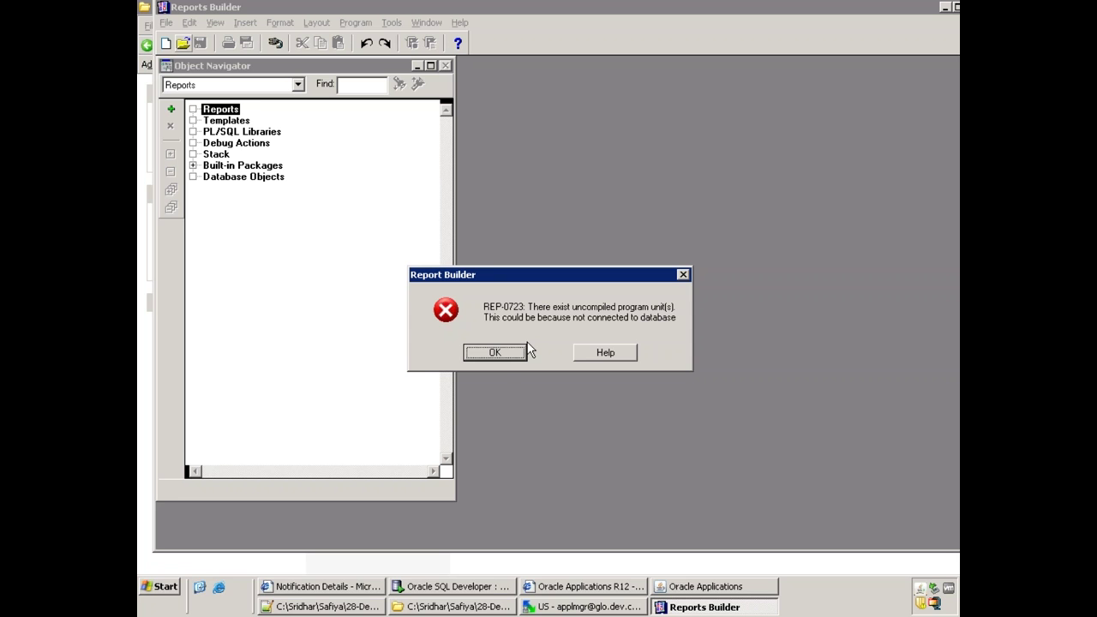
click(496, 353)
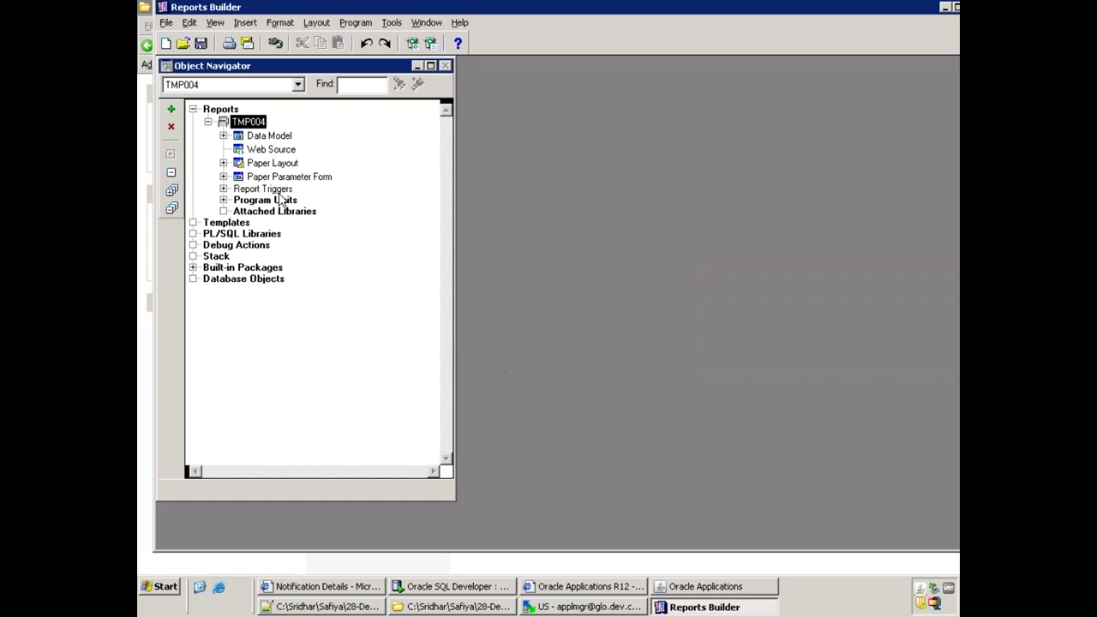
click(170, 126)
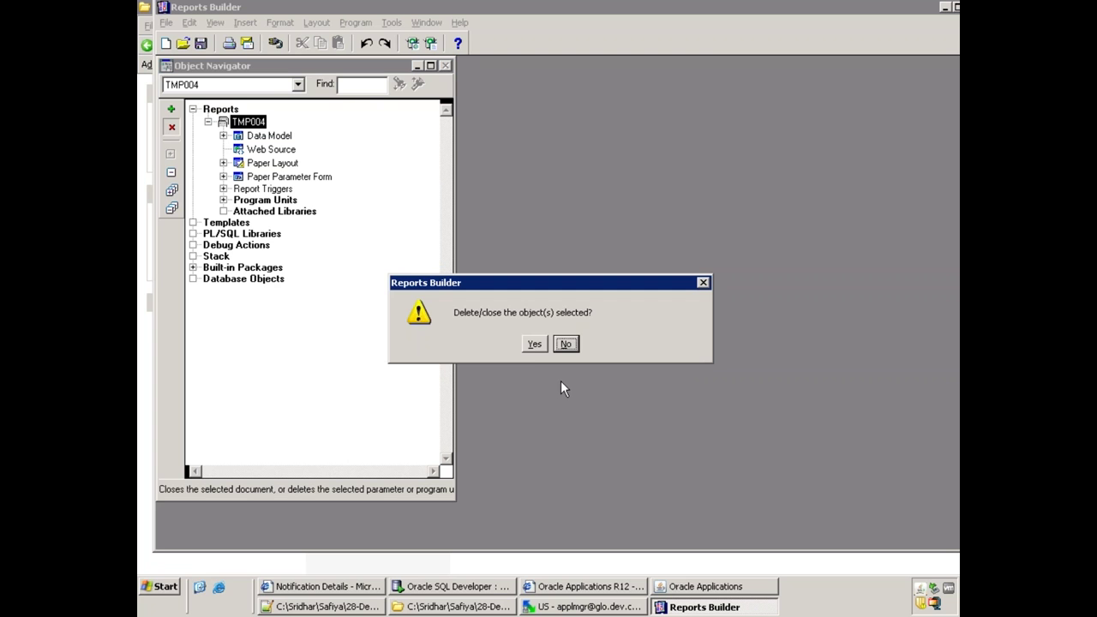
click(534, 346)
Step: Connect Reports Builder to the VIS database with the apps account credentials
key(ctrl+j)
key(Tab)
key(Tab)
text(VIS)
key(Return)
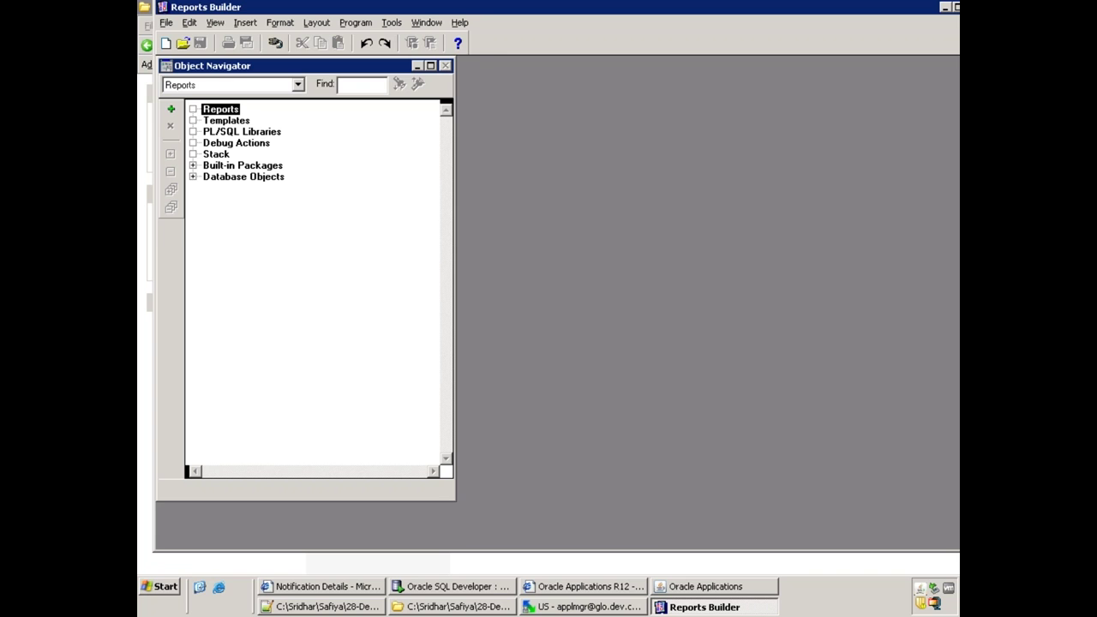
key(ctrl+o)
Step: Open XXRAXINV.rdf and view its Data Model diagram maximized, then return to the Transaction Print executable
click(220, 99)
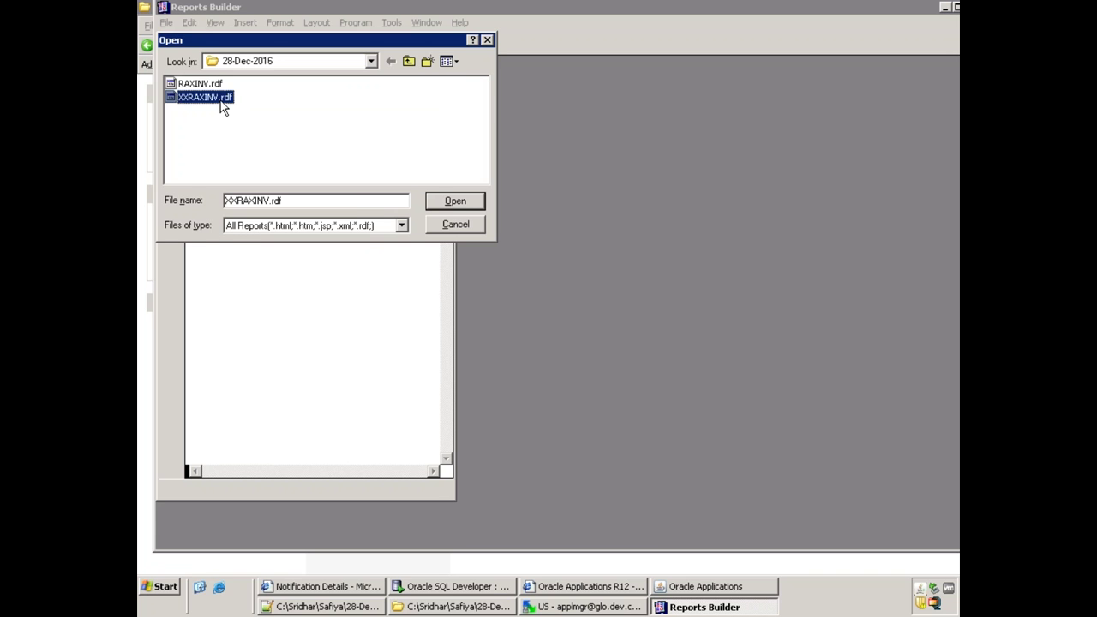
double_click(222, 105)
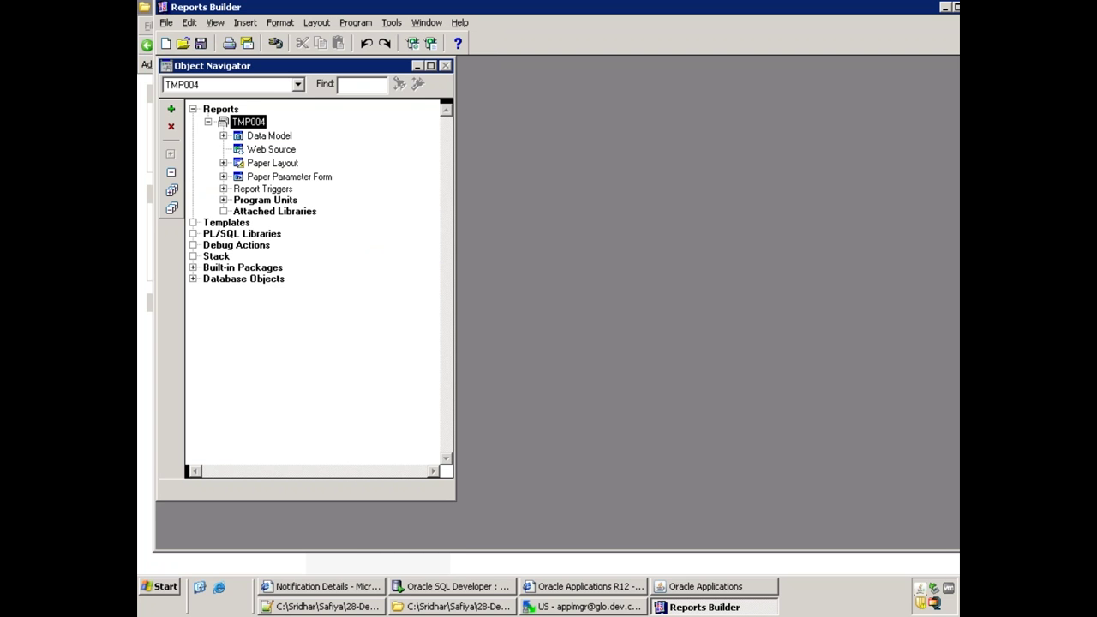
click(243, 137)
double_click(242, 143)
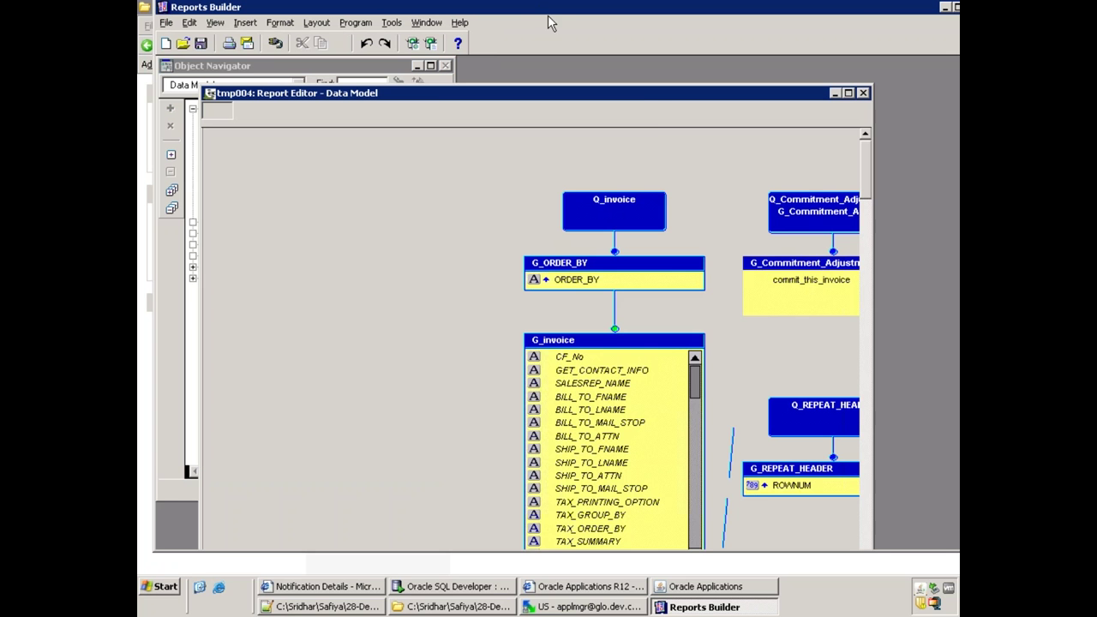
double_click(553, 12)
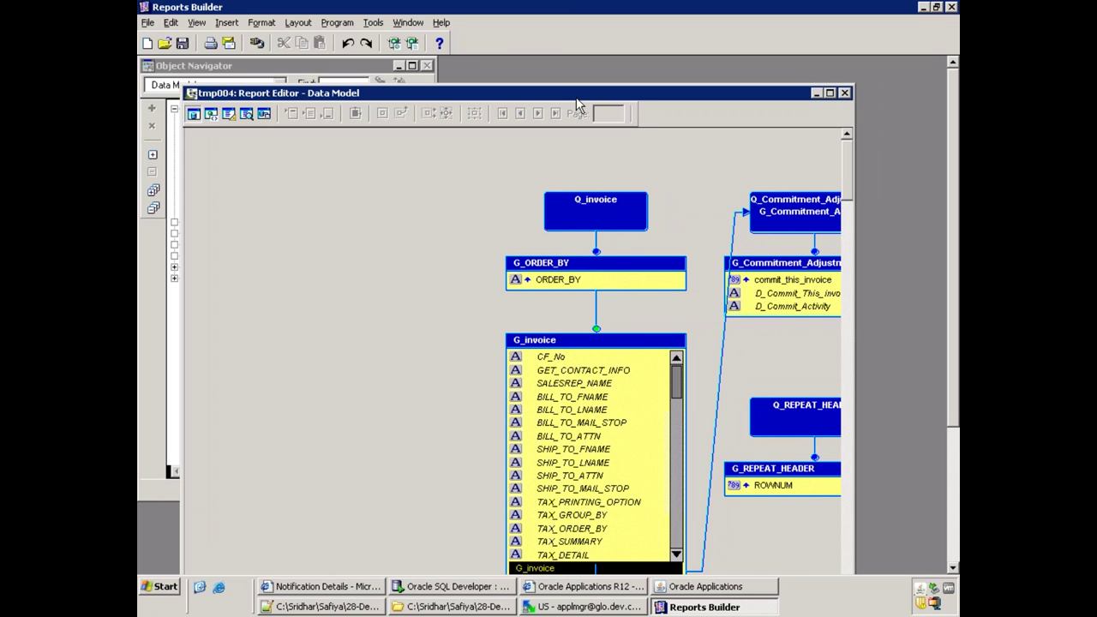
click(725, 587)
click(413, 110)
Step: Query Concurrent Programs (Developer Mode) for programs using the Transaction Print executable
key(F4)
double_click(574, 236)
key(F11)
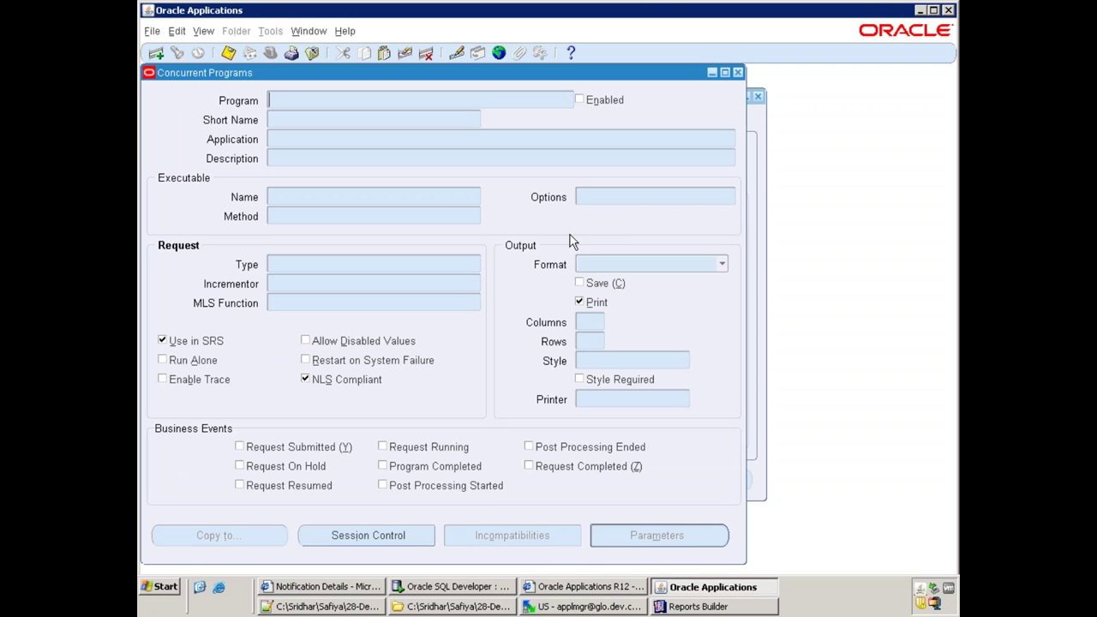
click(446, 192)
key(ctrl+v)
key(ctrl+F11)
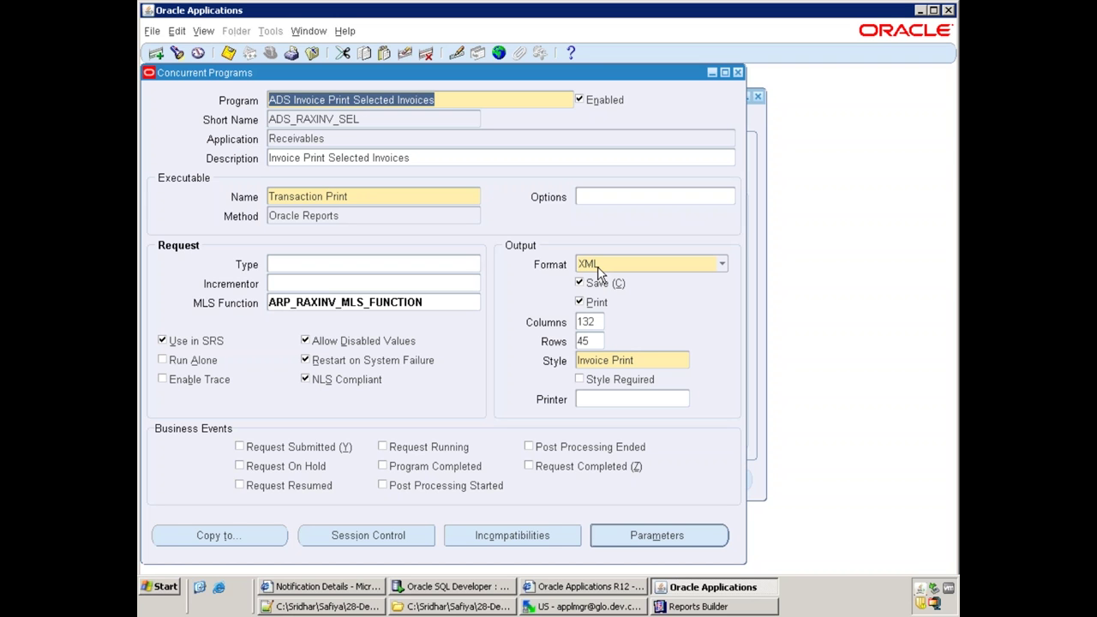
Step: Browse the matches to Invoice Print Selected Invoices and inspect its RAXINV_SEL short name
key(Down)
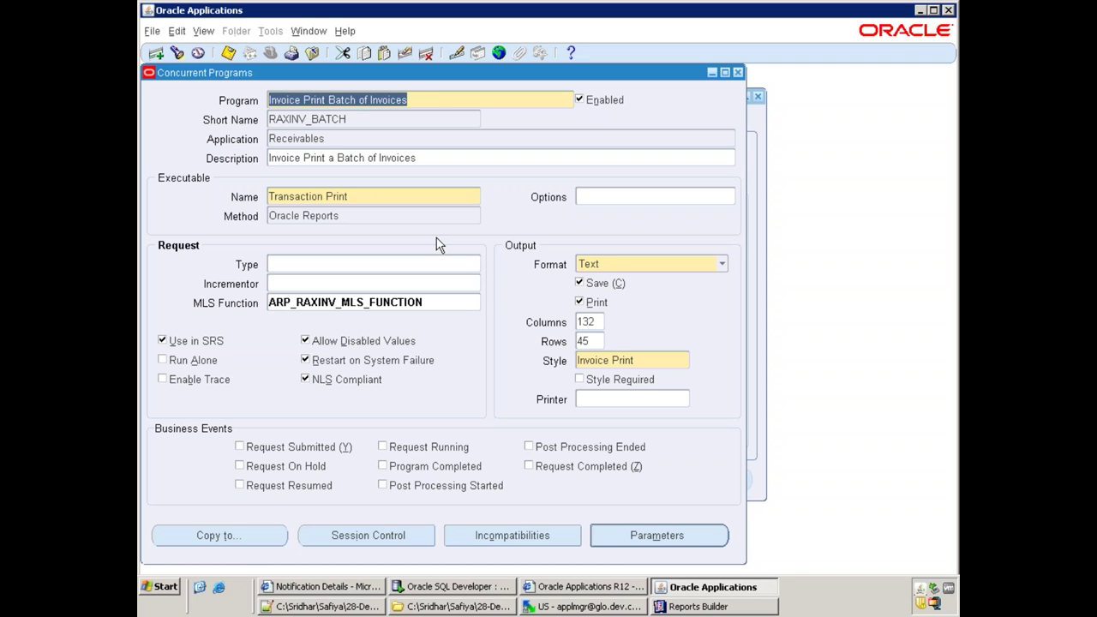
key(Down)
key(Down)
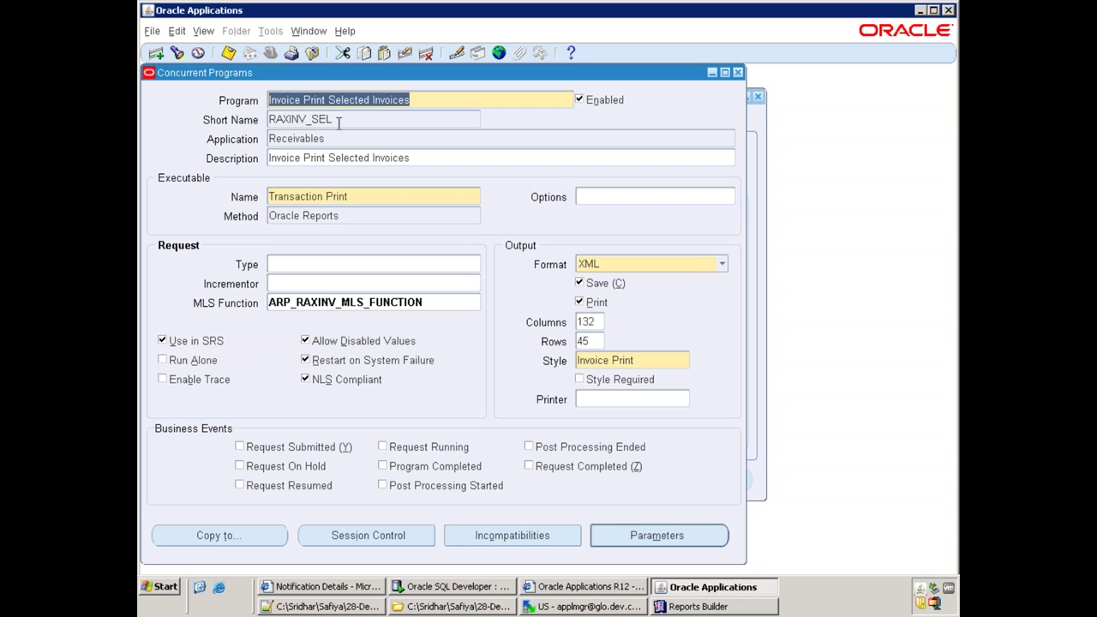
click(338, 119)
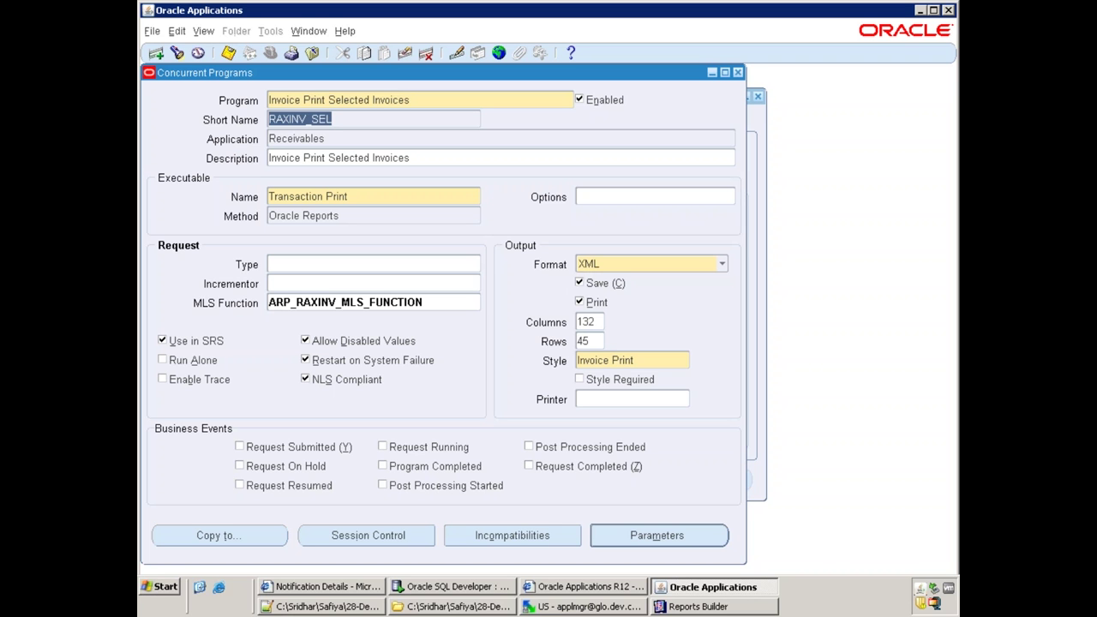
click(340, 120)
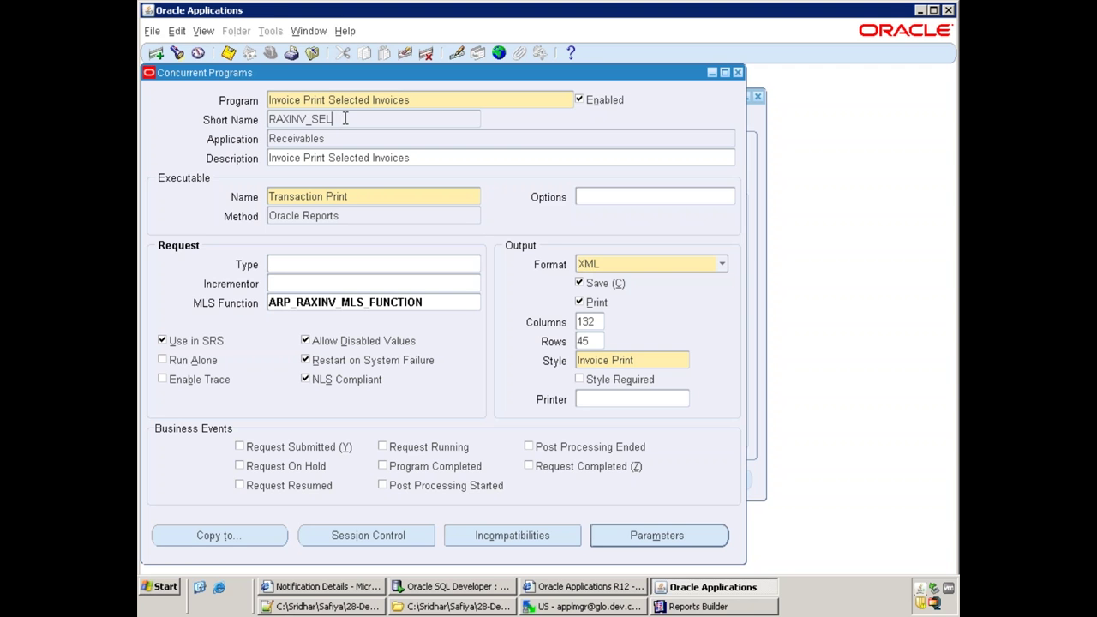
key(alt+Tab)
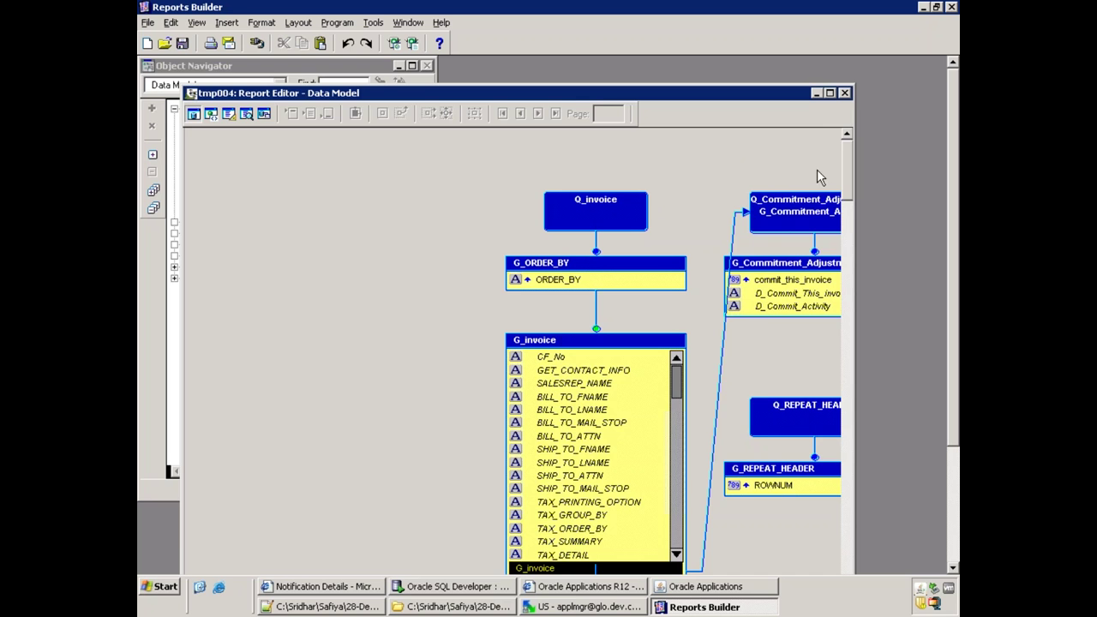
Step: Maximize the Data Model editor, find Q_invoice and open its SQL query statement at full size
click(829, 93)
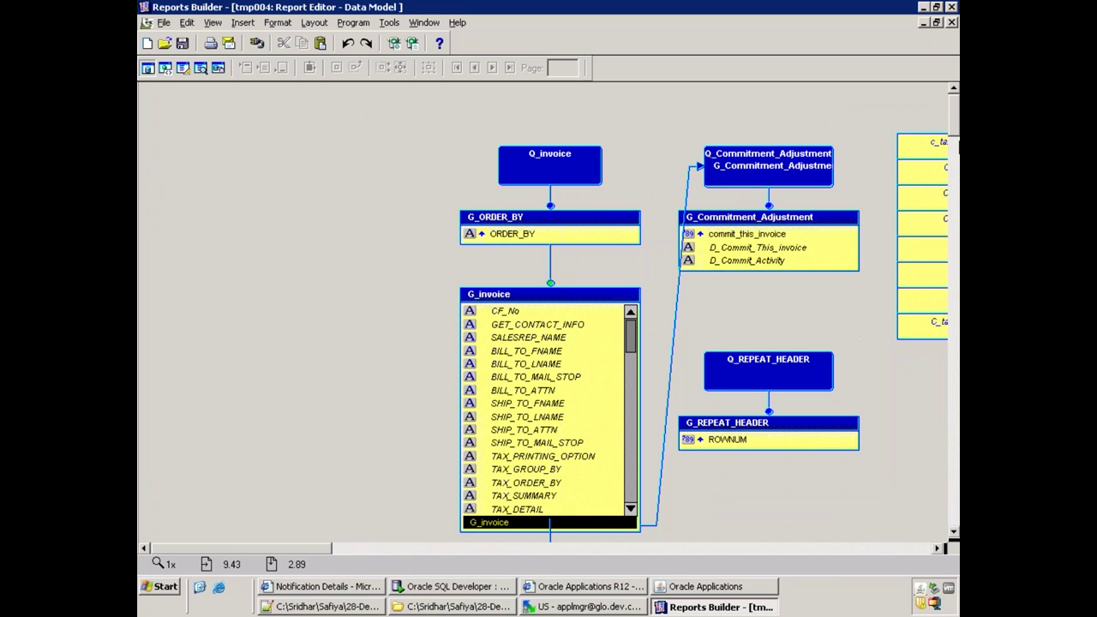
mouse_move(950, 112)
mouse_down()
mouse_move(954, 248)
mouse_move(954, 113)
mouse_up()
drag(319, 545, 459, 552)
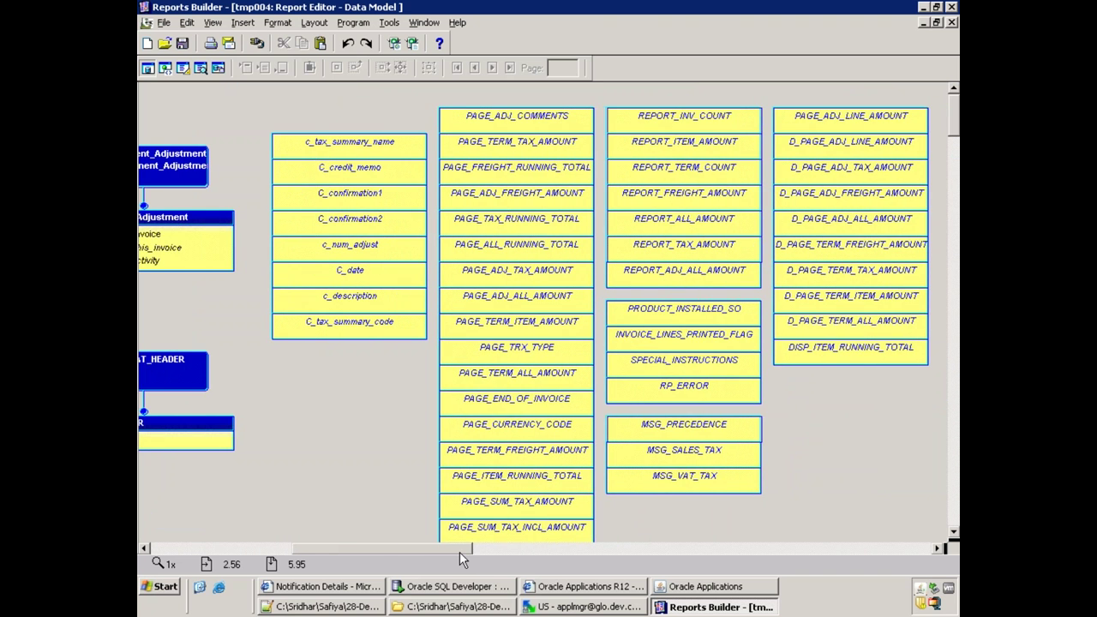
drag(460, 552, 341, 553)
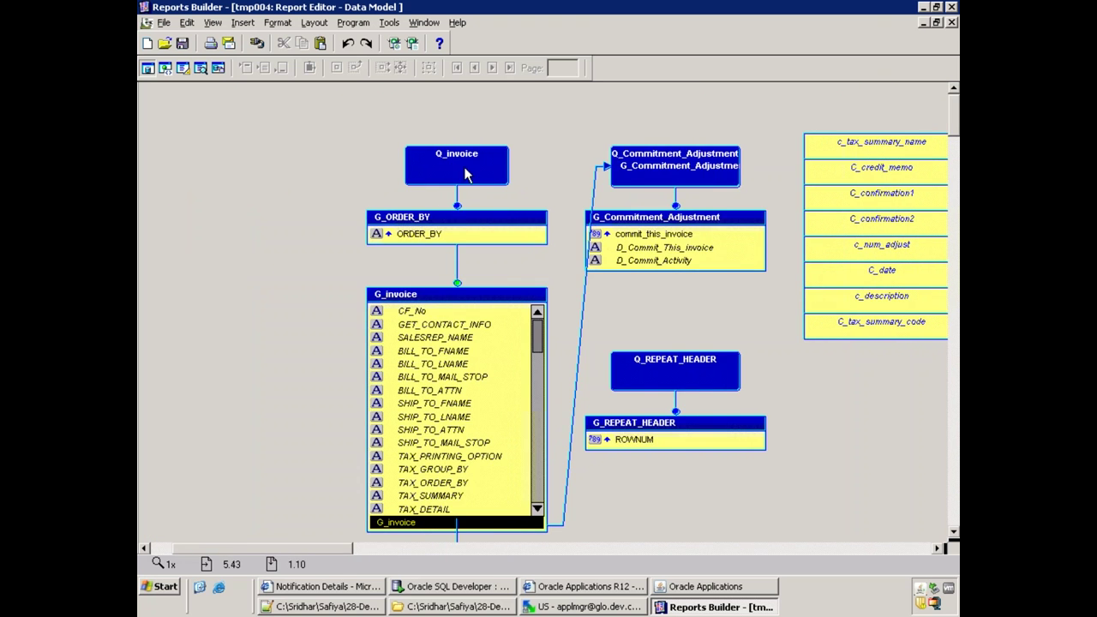
double_click(458, 167)
click(704, 218)
drag(942, 181, 942, 344)
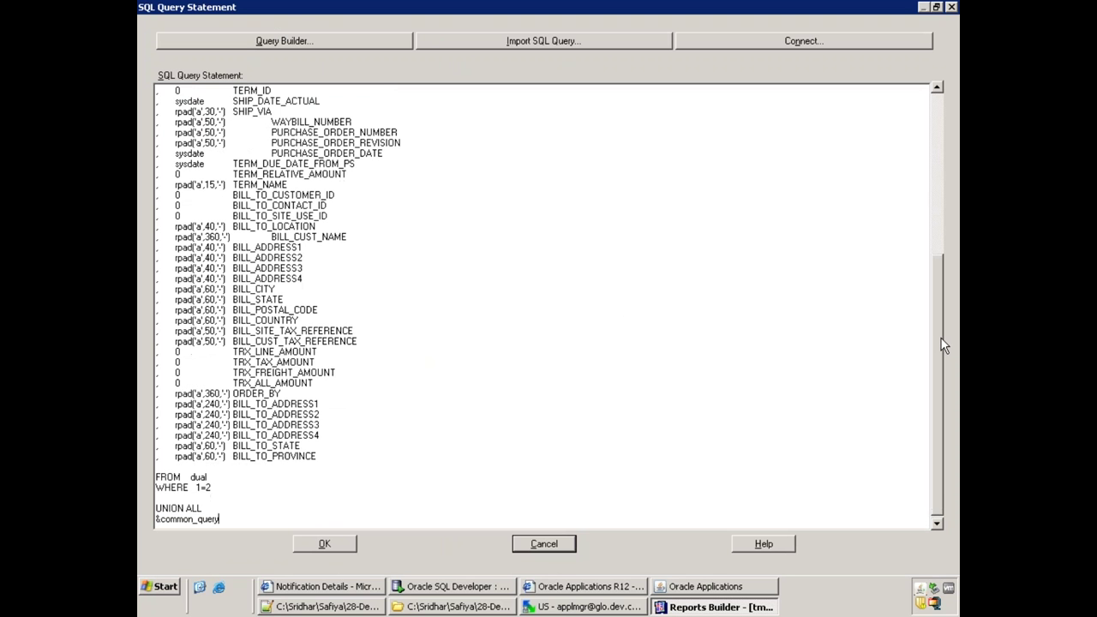
Step: Check the dual and common_query references in the Q_invoice SQL, then cancel without changes
double_click(205, 476)
click(220, 519)
double_click(181, 520)
key(ctrl+c)
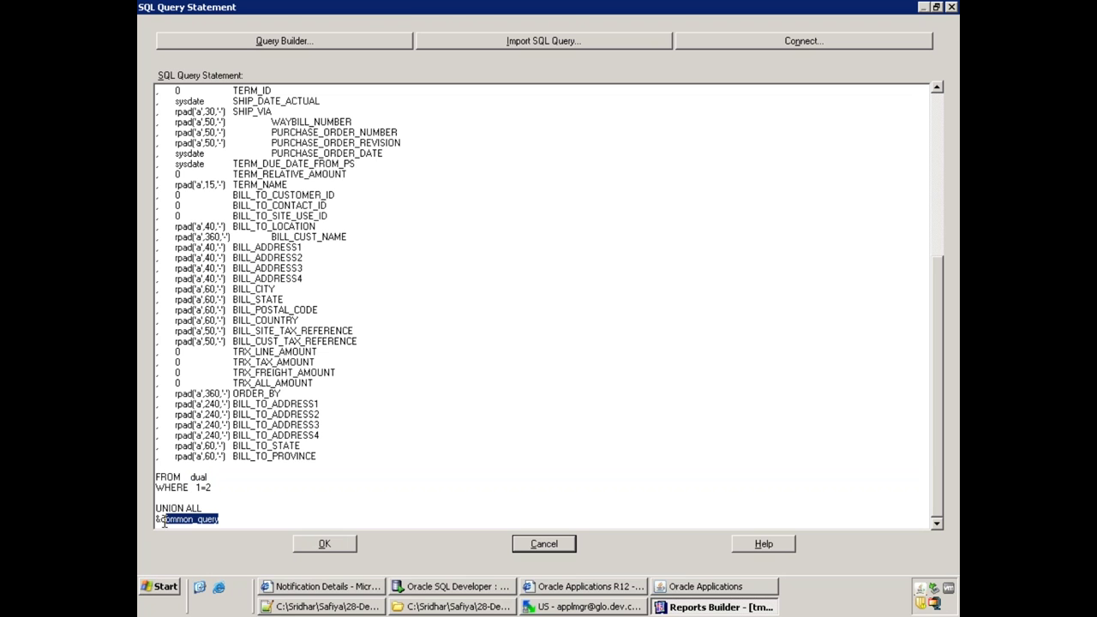
click(565, 543)
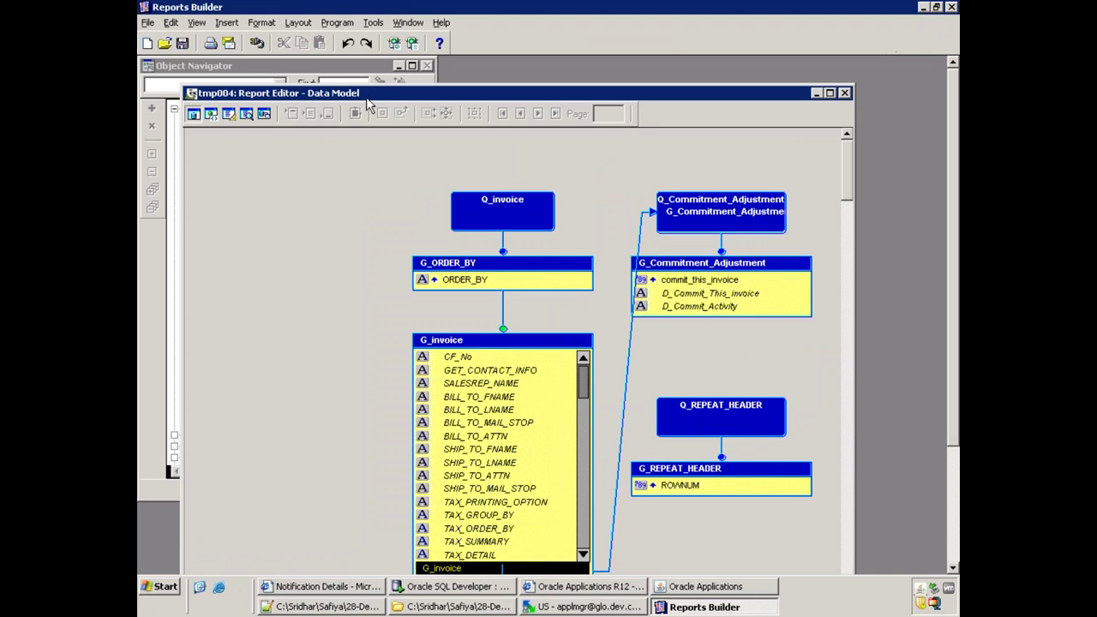
Step: Open the AFTER PARAMETER FORM report trigger's code from the Object Navigator
drag(368, 95, 432, 96)
click(312, 66)
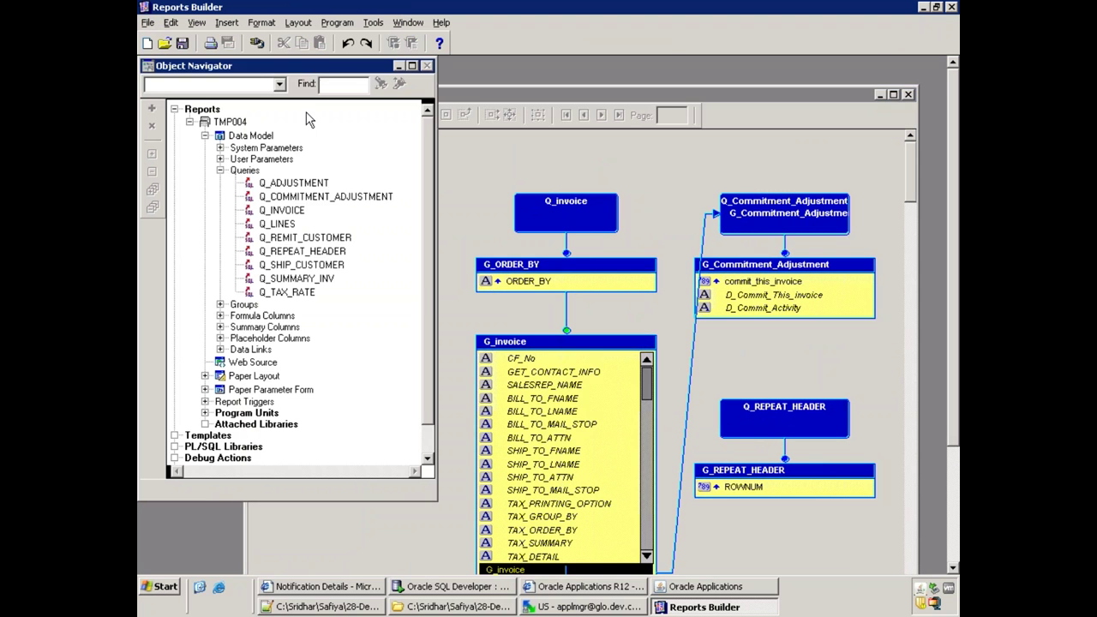
click(225, 172)
click(221, 172)
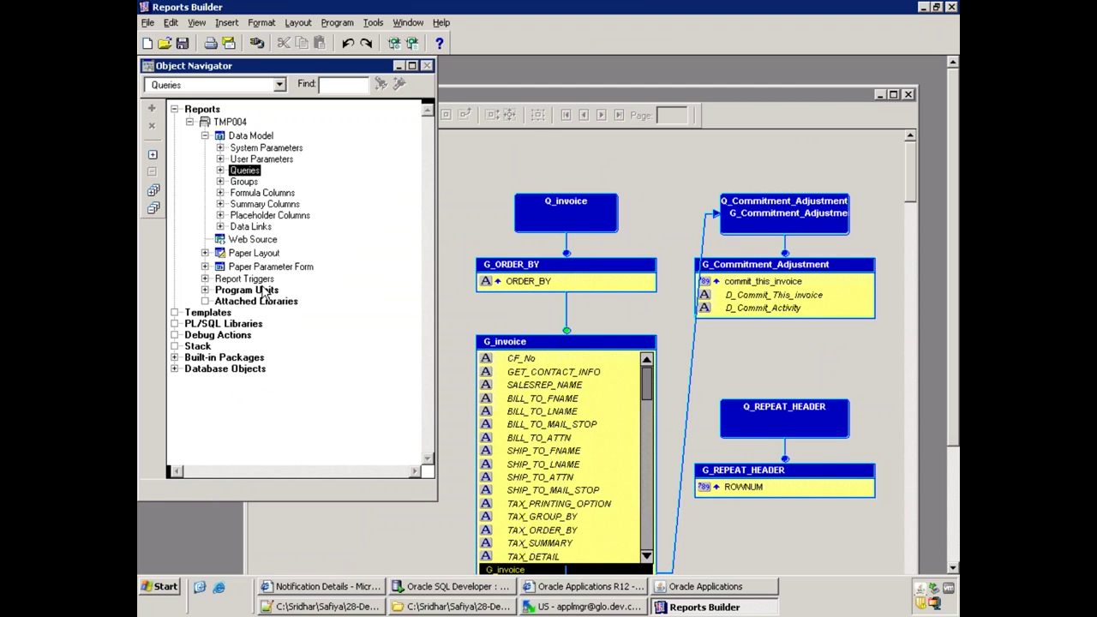
click(258, 291)
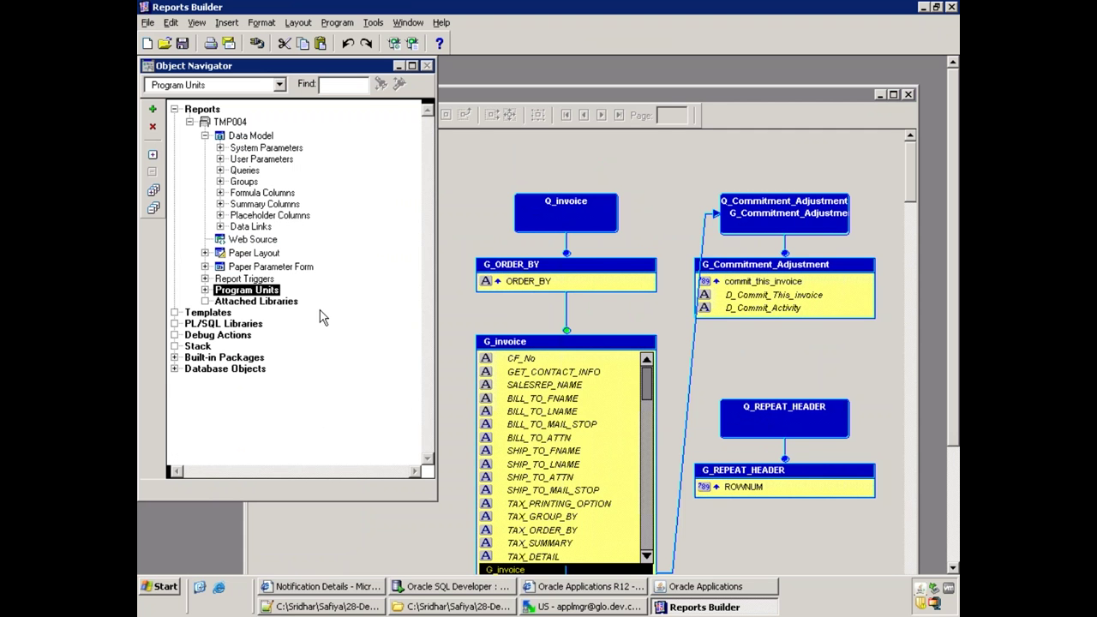
key(Up)
key(Right)
key(Right)
key(Down)
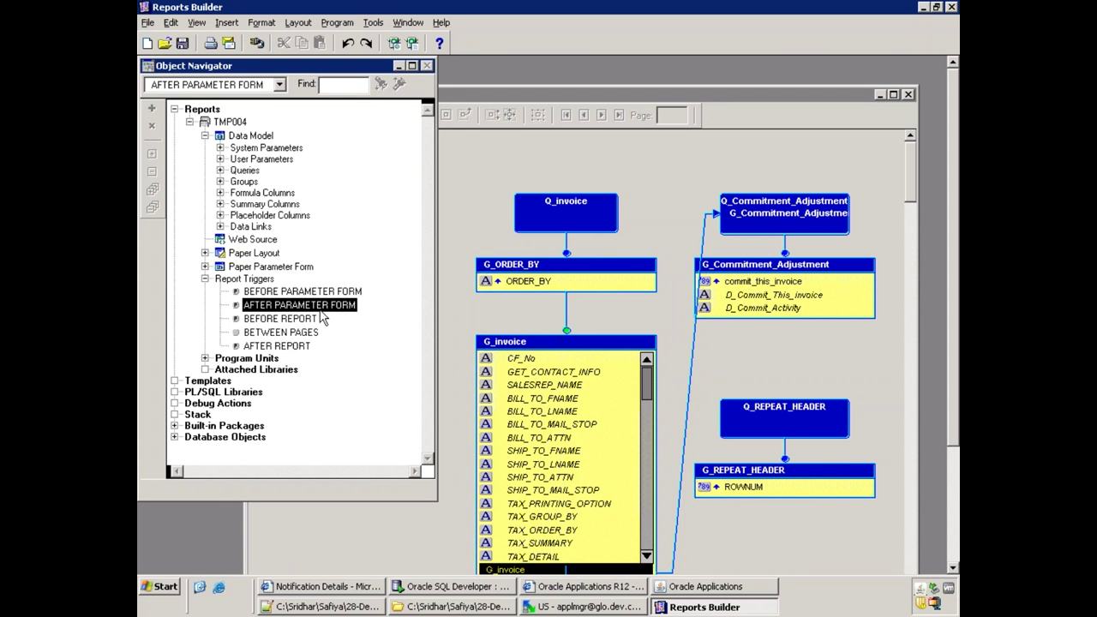
key(Return)
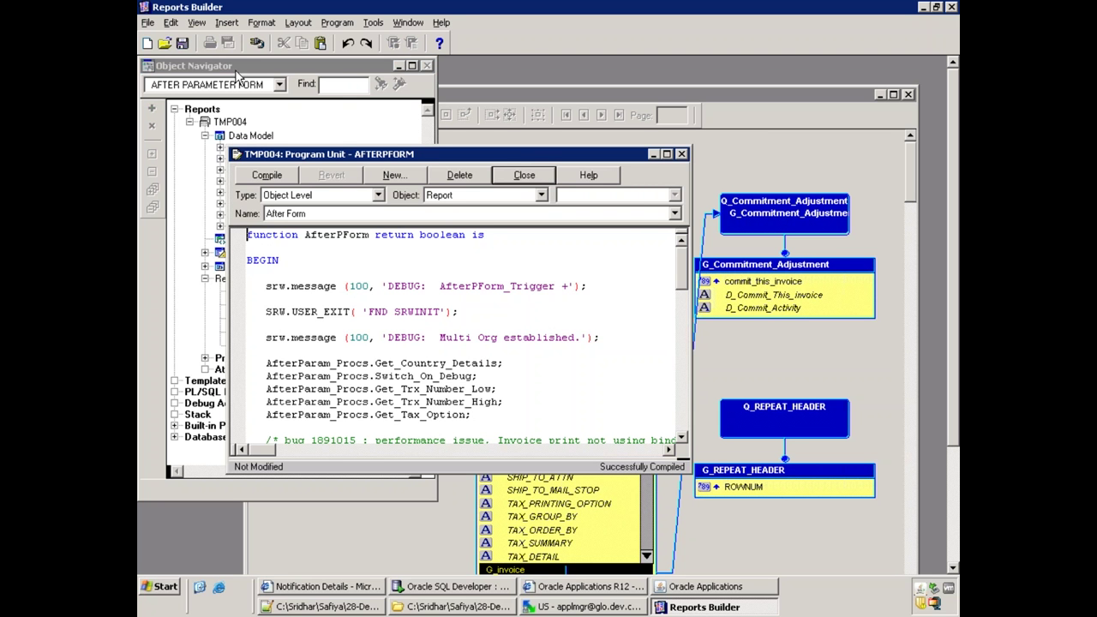
Step: Search all PL/SQL for common_query and open the BUILD_QUERY match
click(174, 23)
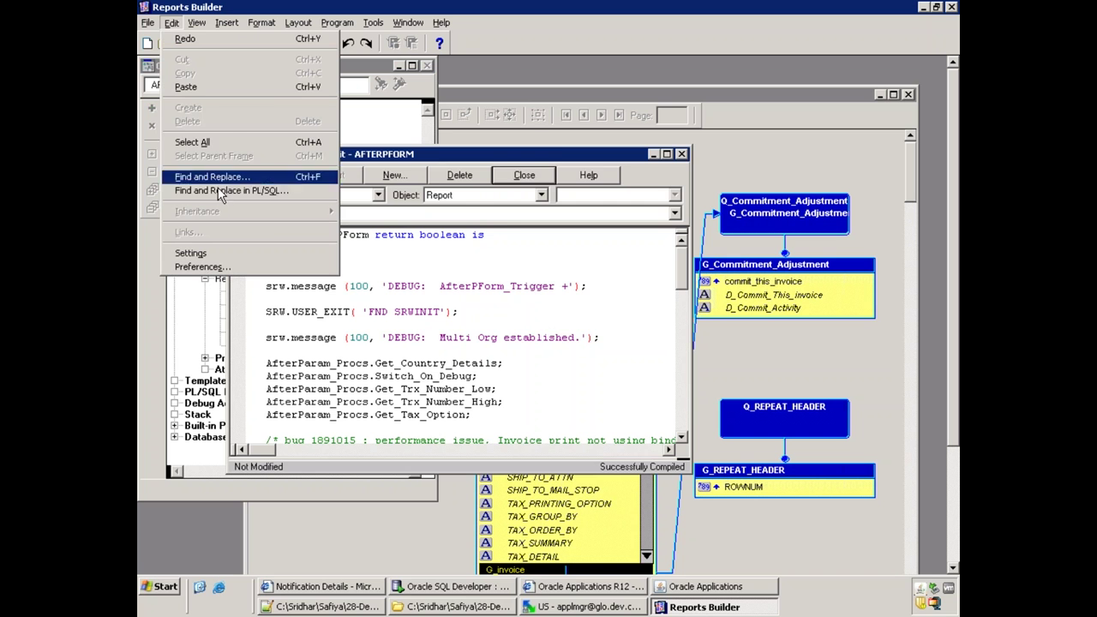
click(223, 200)
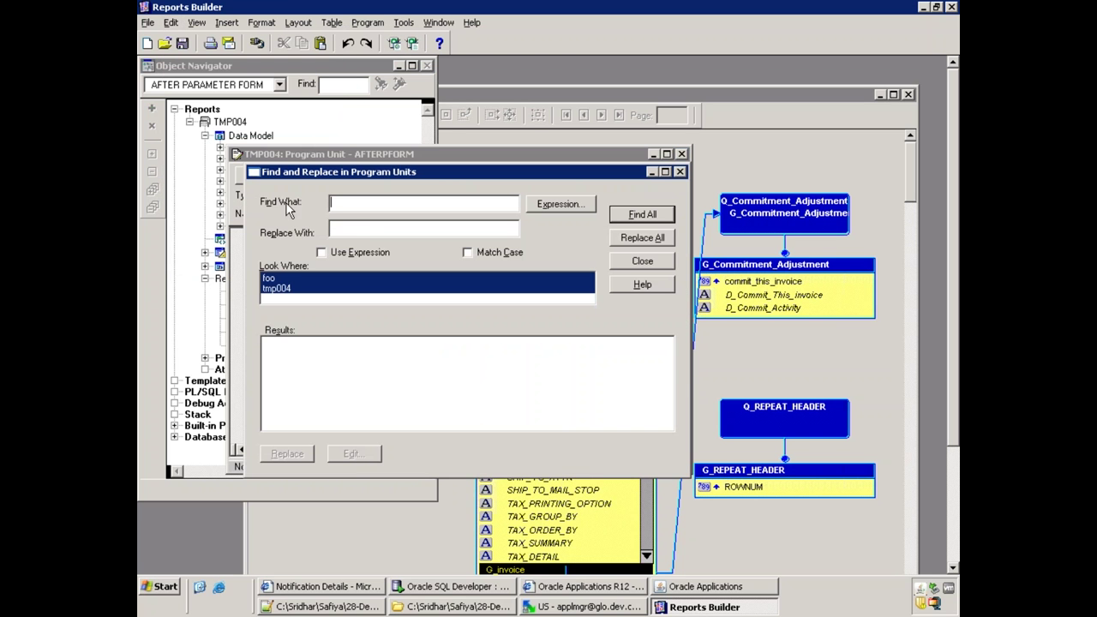
key(ctrl+v)
click(622, 220)
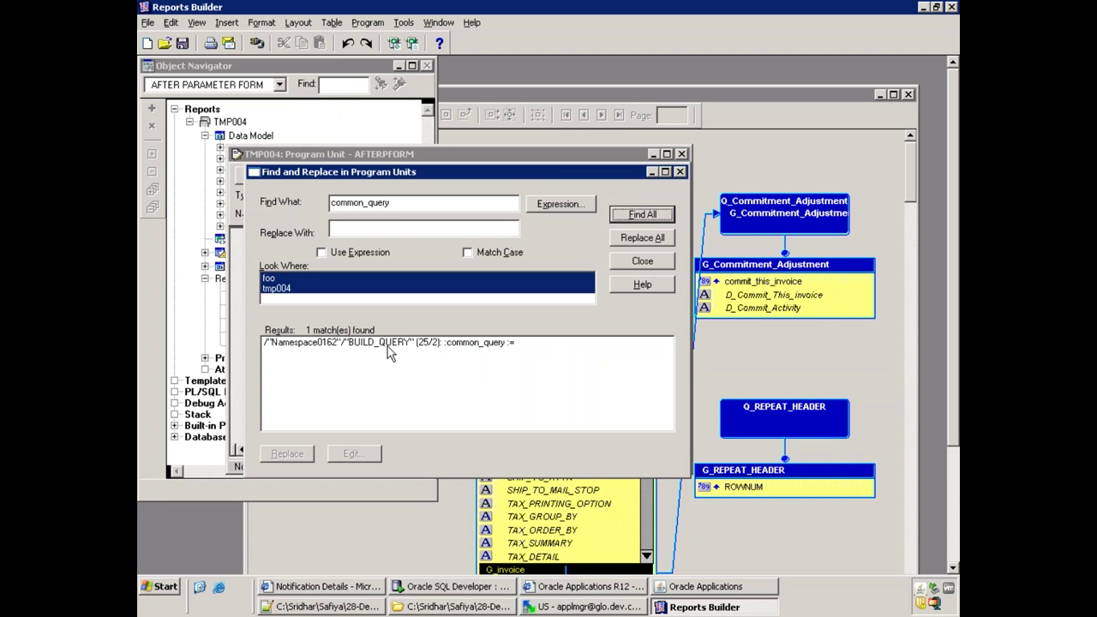
double_click(387, 346)
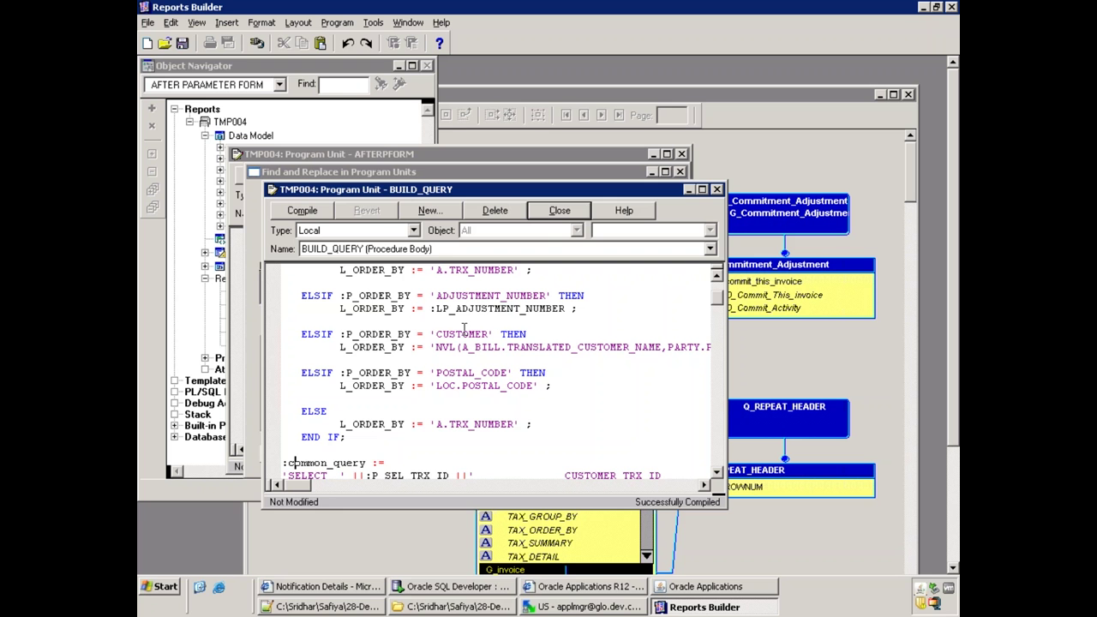
Step: Read through BUILD_QUERY's common_query SELECT from :P_TABLE1 and its WHERE clauses, then restore the window
click(701, 190)
scroll(433, 391, down, 1)
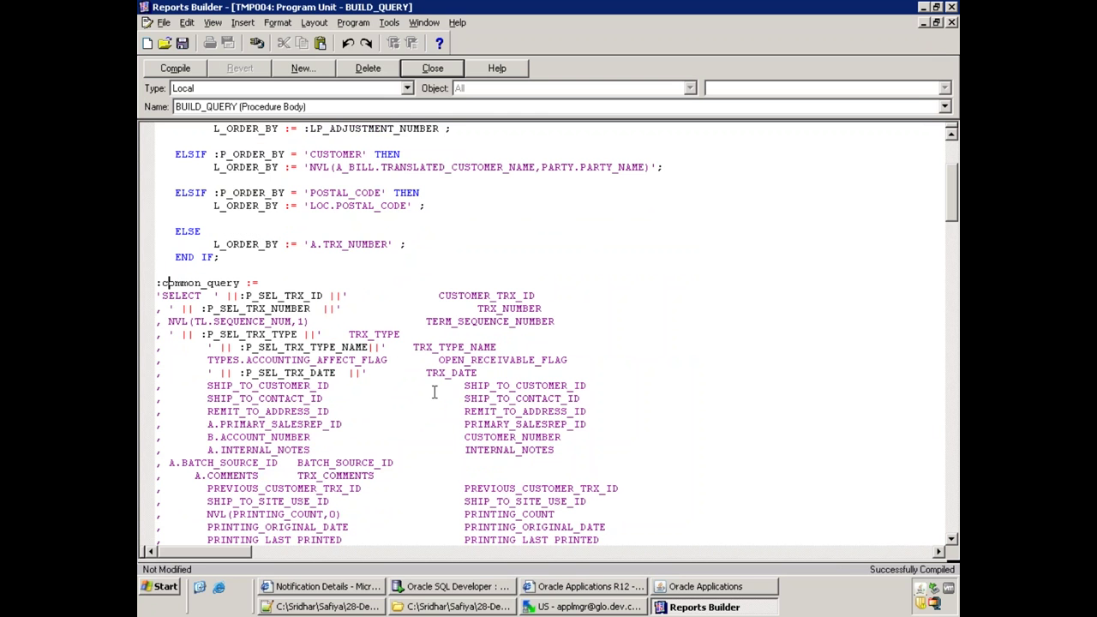
double_click(181, 293)
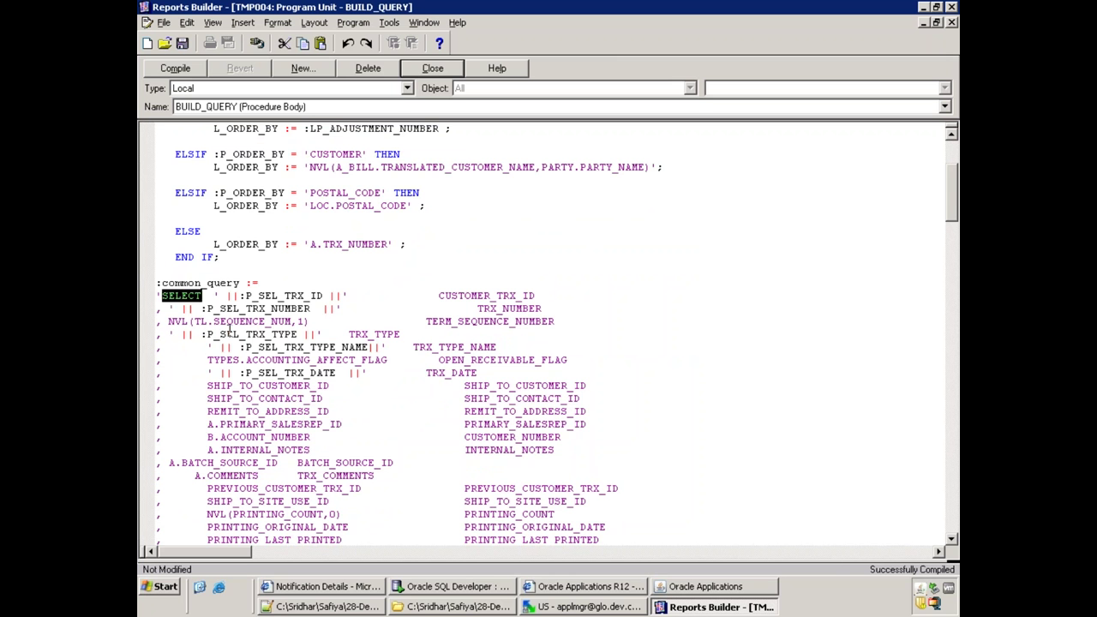
scroll(260, 347, down, 4)
scroll(271, 346, down, 8)
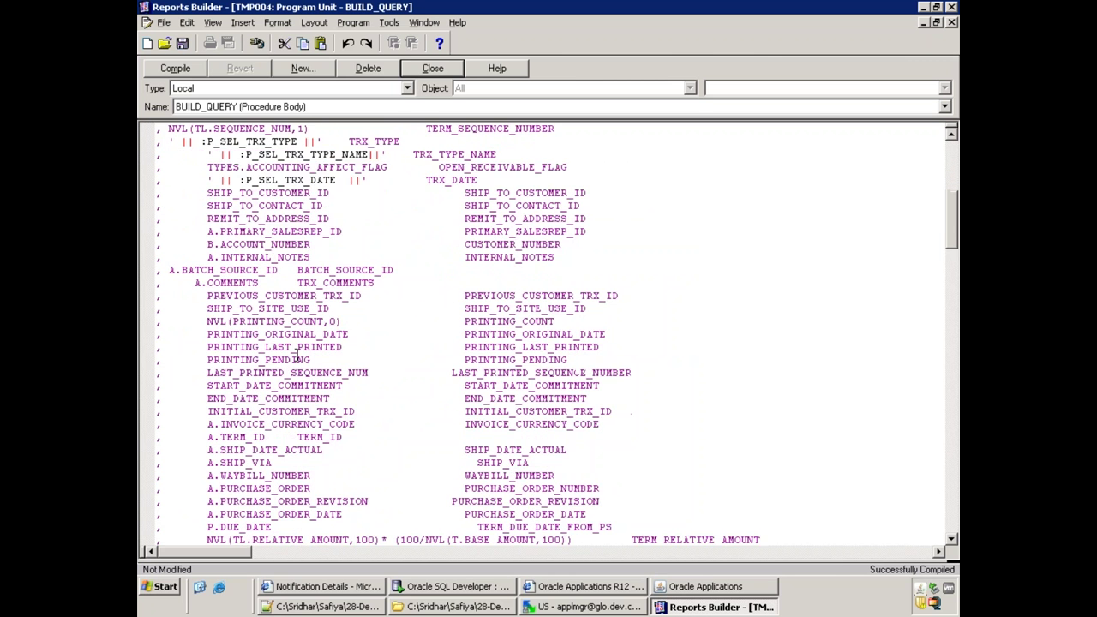
scroll(346, 374, down, 5)
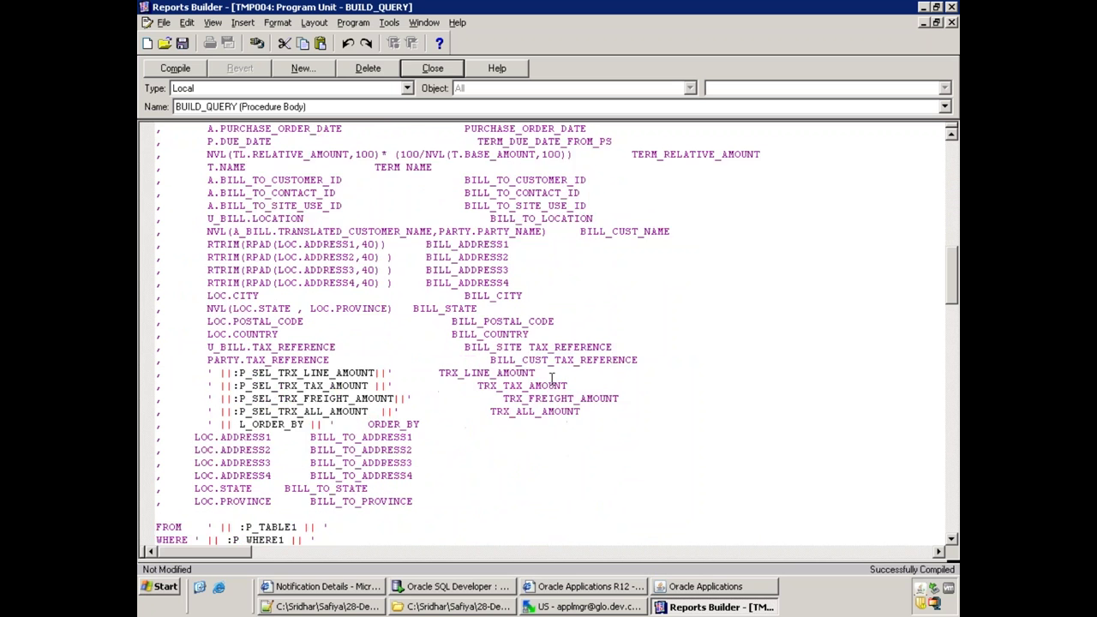
drag(954, 296, 953, 158)
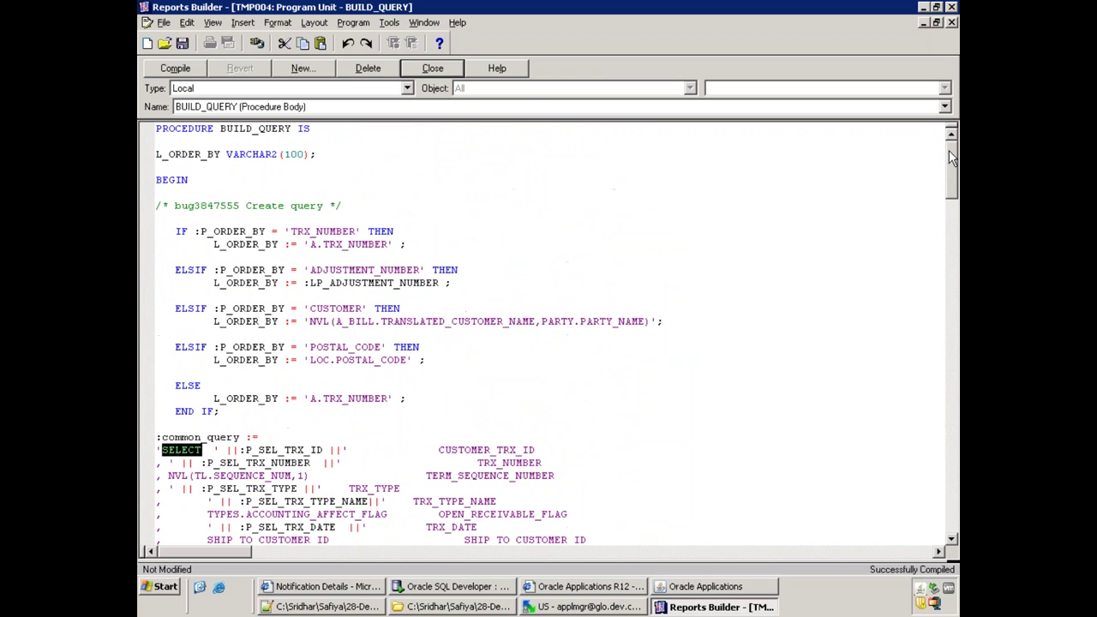
click(940, 27)
Step: Close the BUILD_QUERY, AFTERFORM and common_query search windows, returning to the Data Model editor
click(716, 188)
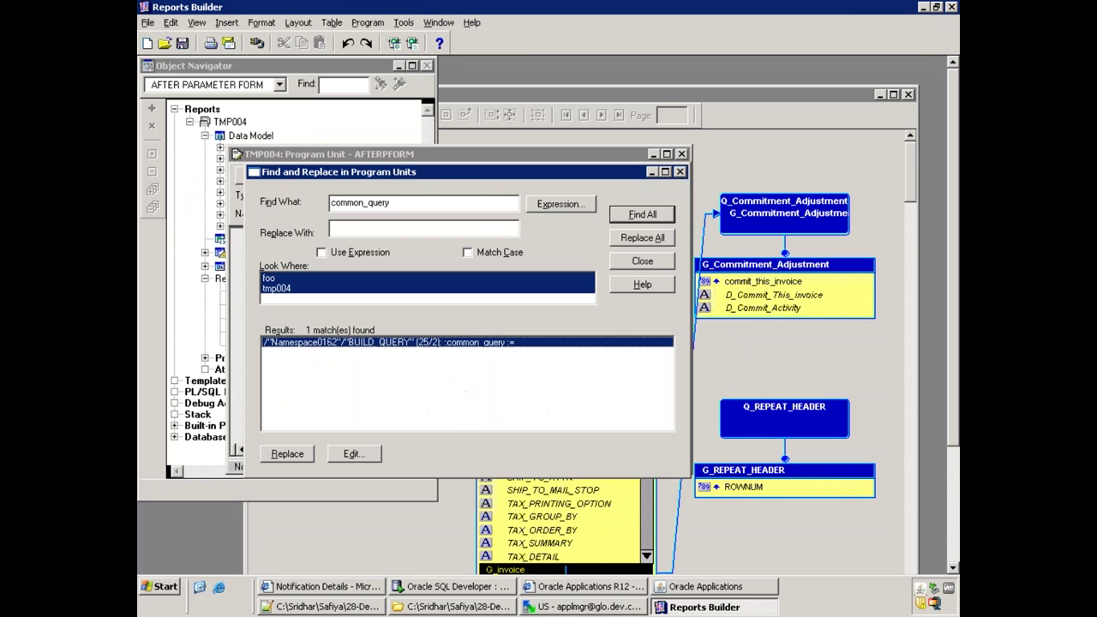
click(681, 154)
click(678, 171)
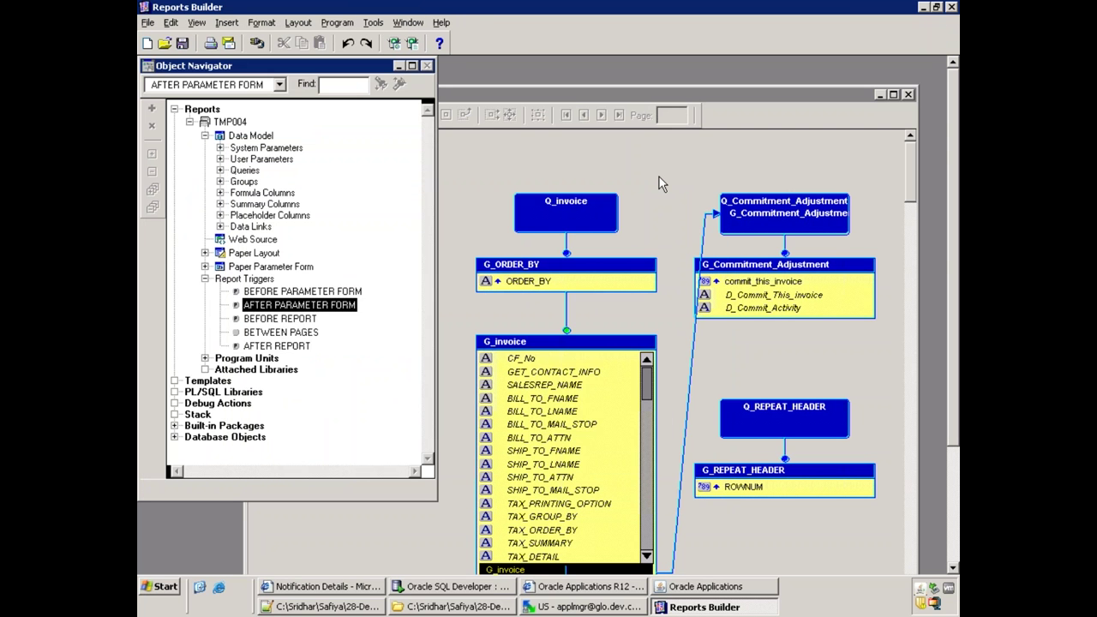
click(660, 183)
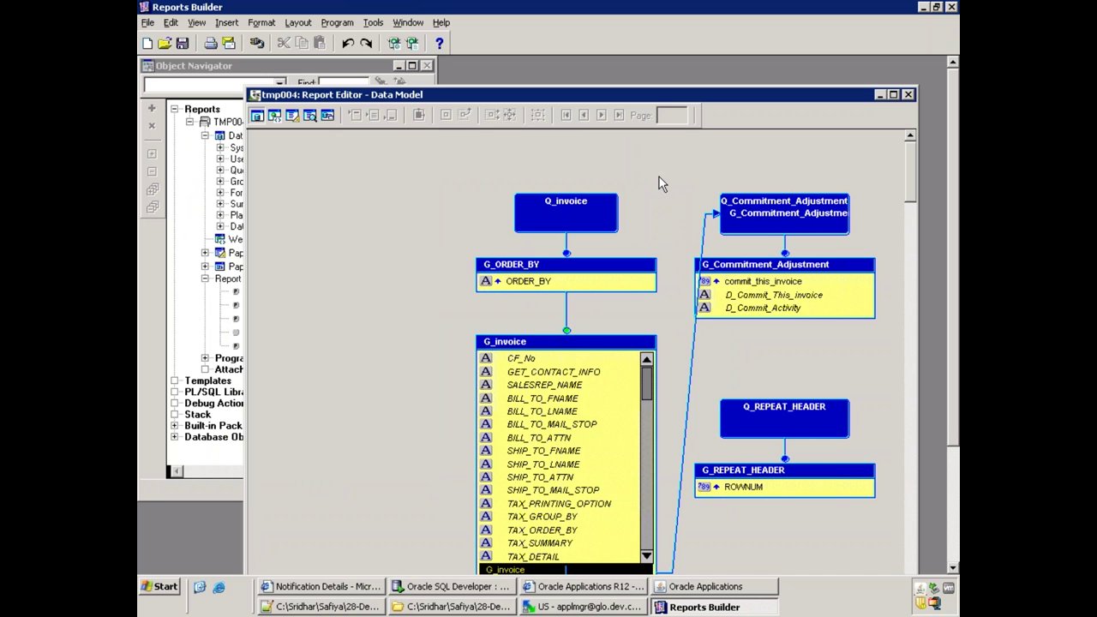
Step: Compile the report with Ctrl+Shift+K and acknowledge the success message
key(ctrl+shift+k)
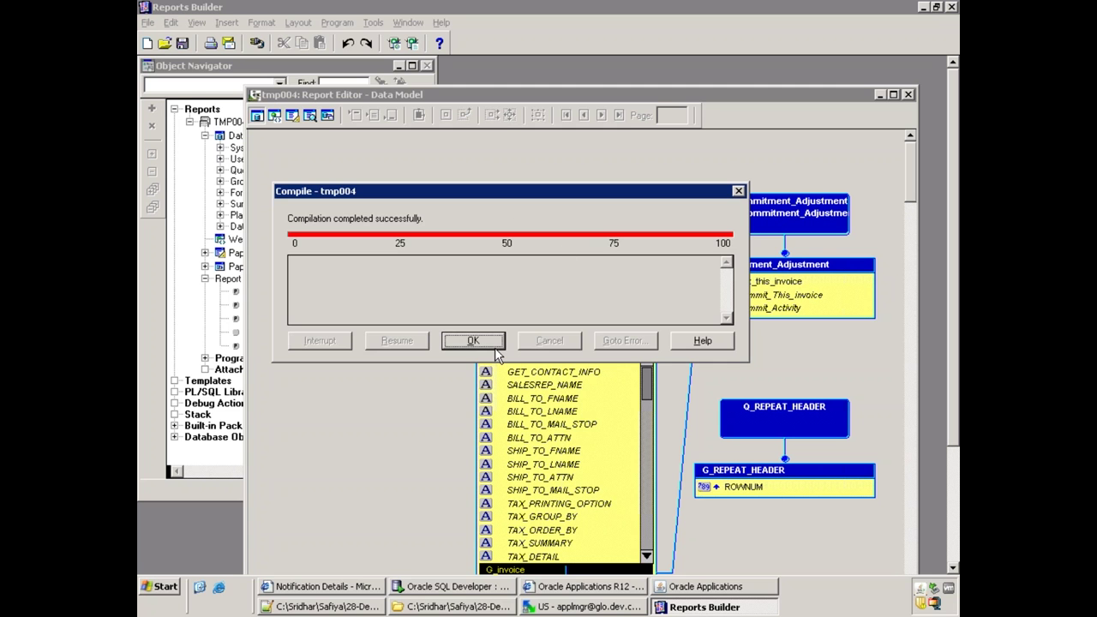
click(487, 345)
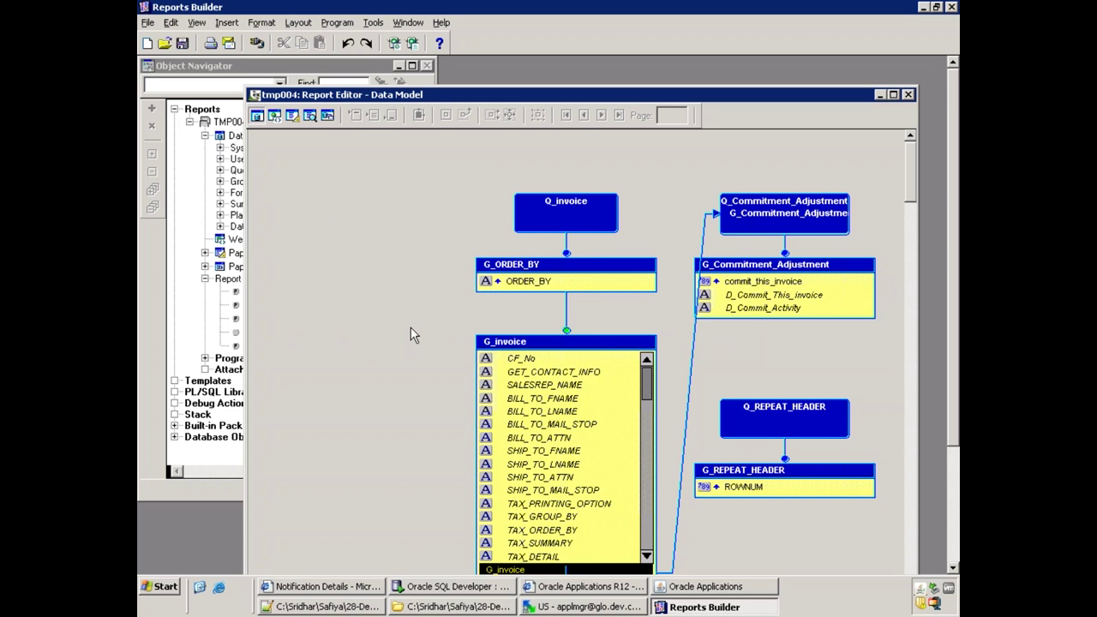
click(589, 607)
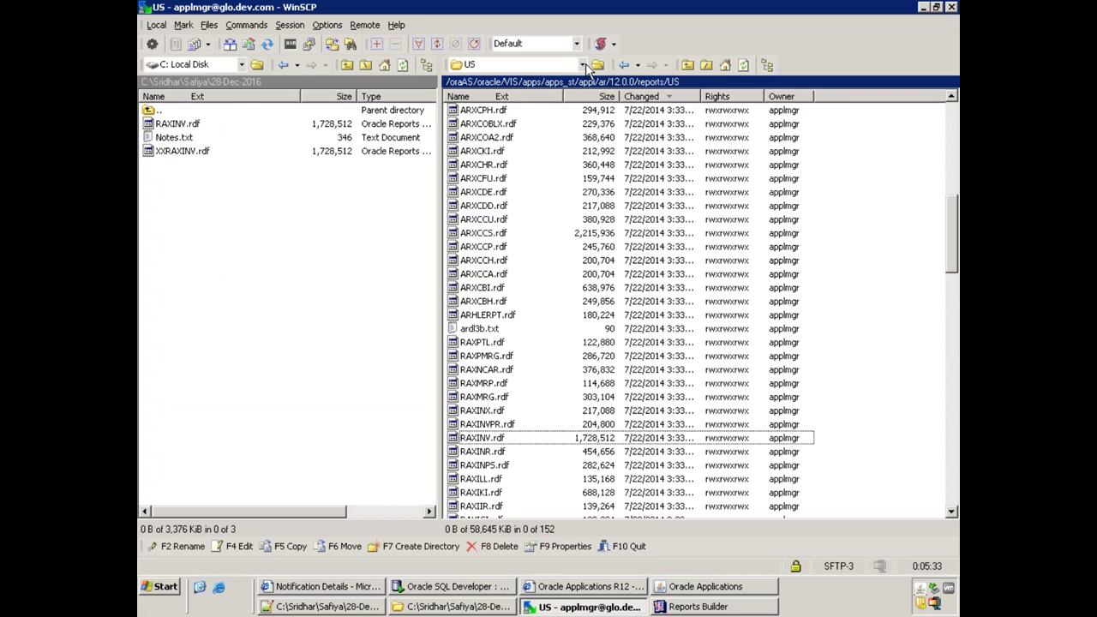
Step: Navigate the server side to appl/fnd/12.0.0/reports/US via the po reports bookmark
click(596, 66)
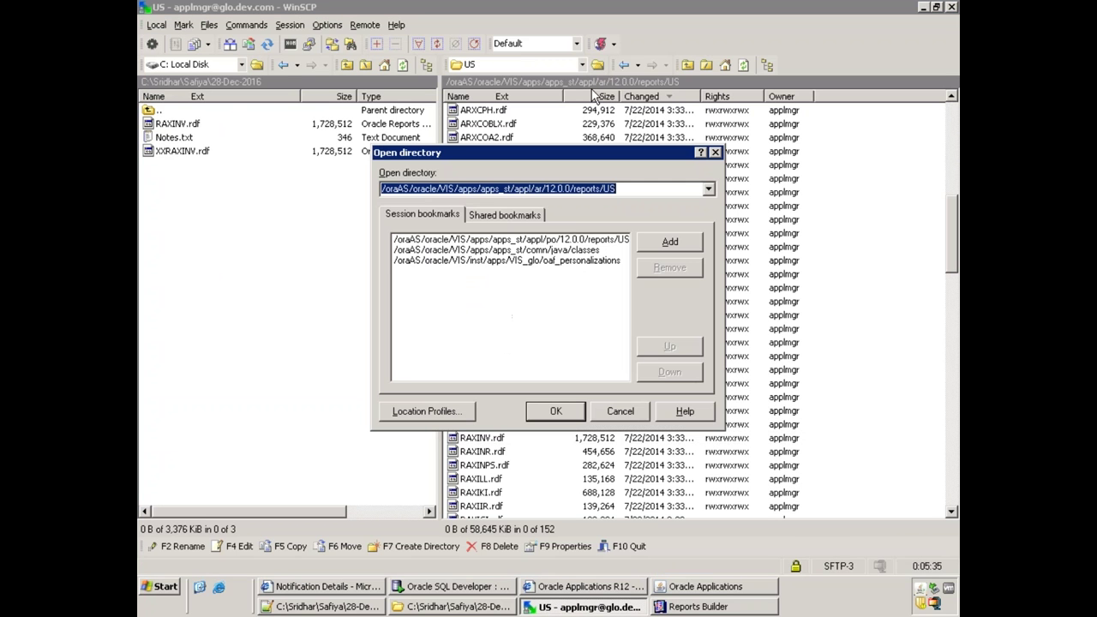
double_click(574, 239)
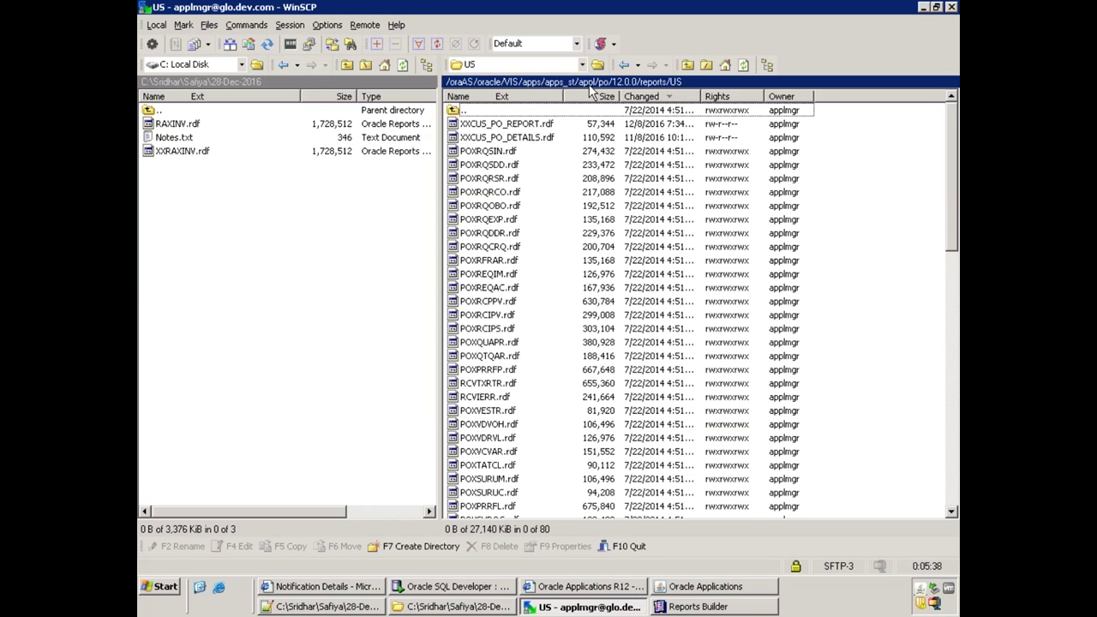
click(587, 82)
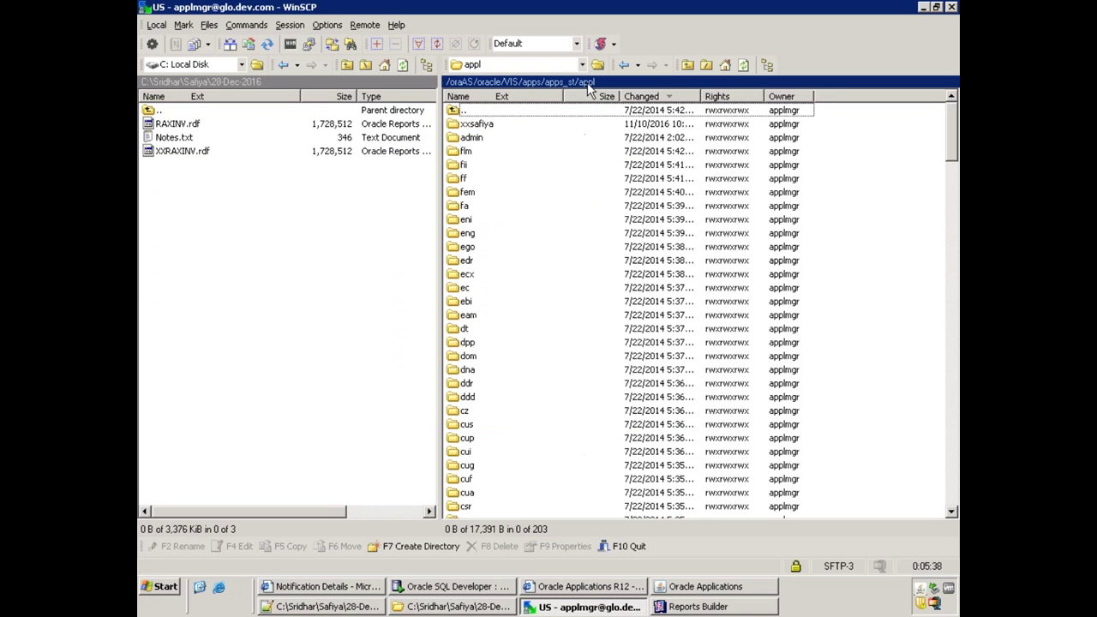
double_click(582, 165)
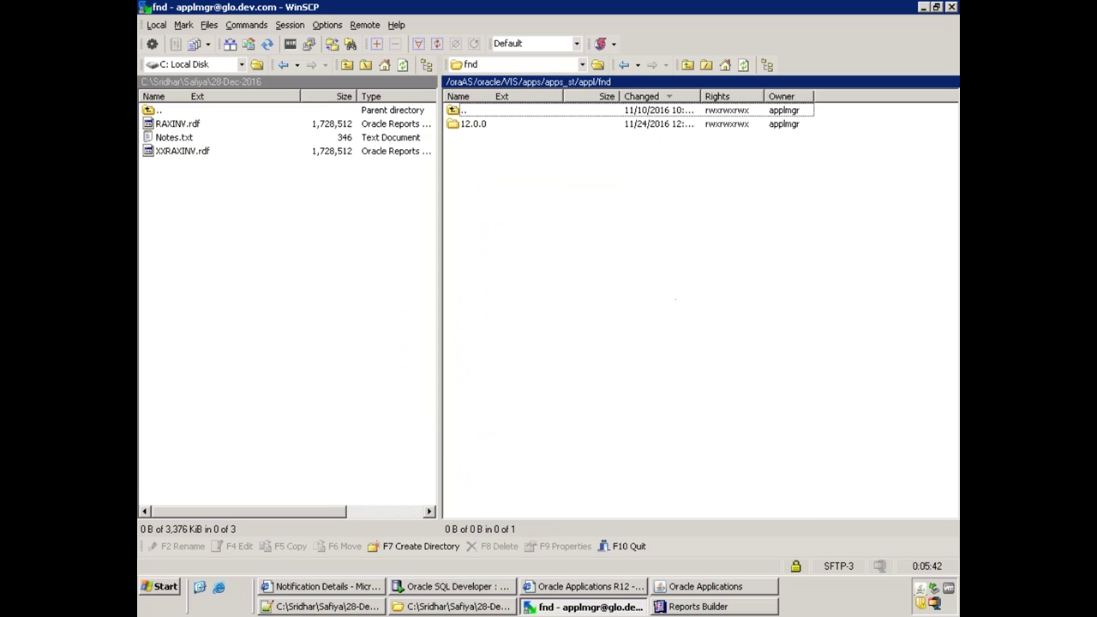
key(Down)
key(Return)
key(Down)
key(Return)
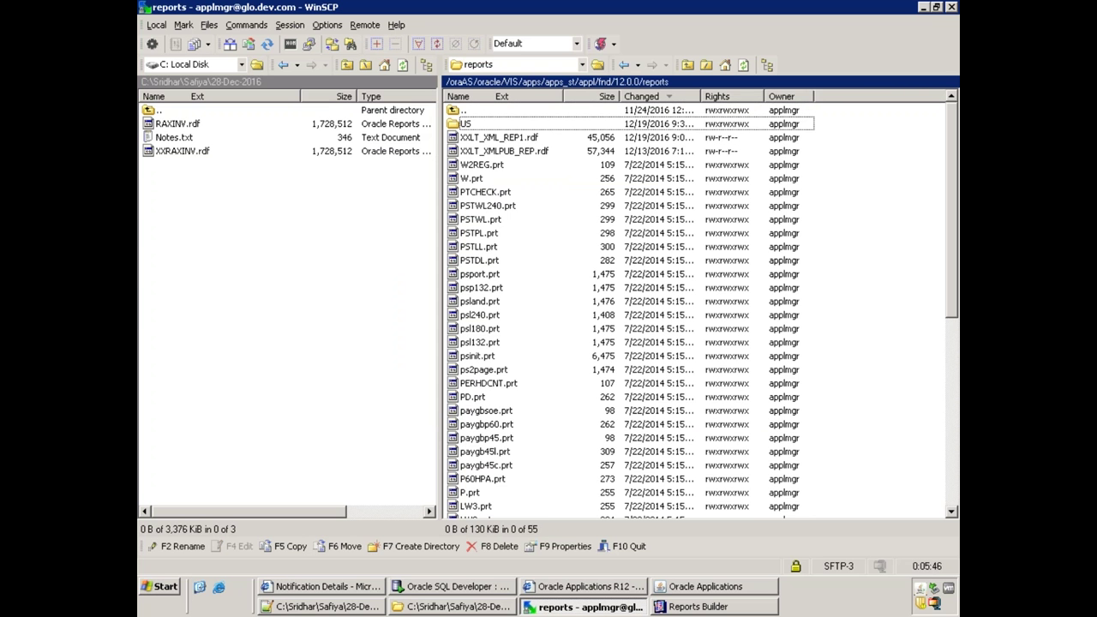
key(Return)
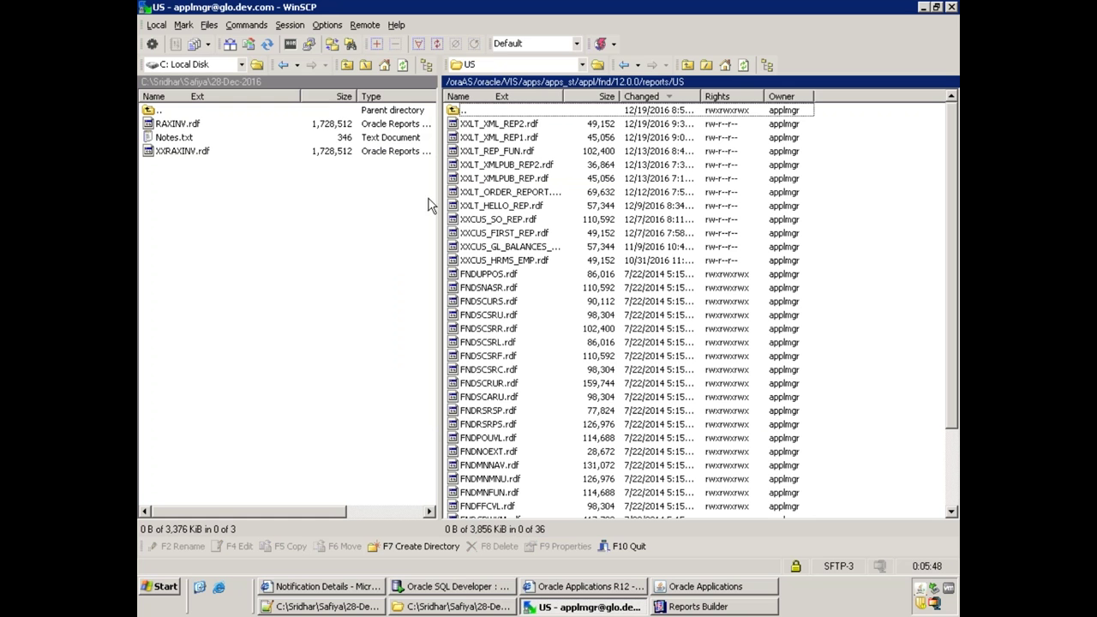
Step: Upload XXRAXINV.rdf to the US folder, then start a new line in Notes.txt
click(247, 193)
key(End)
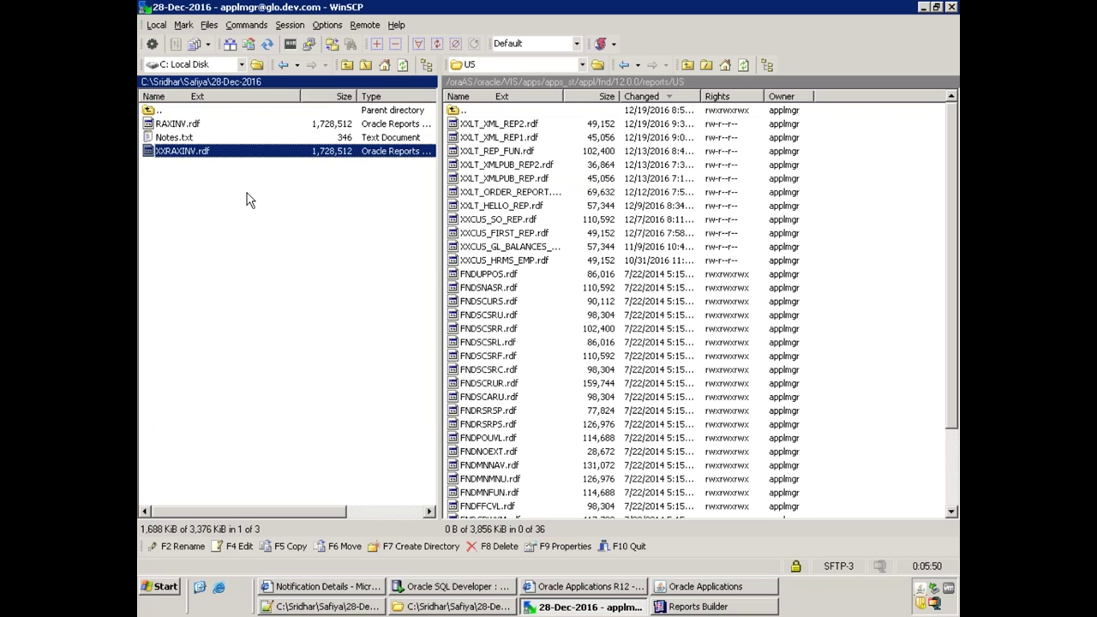
key(F5)
click(574, 359)
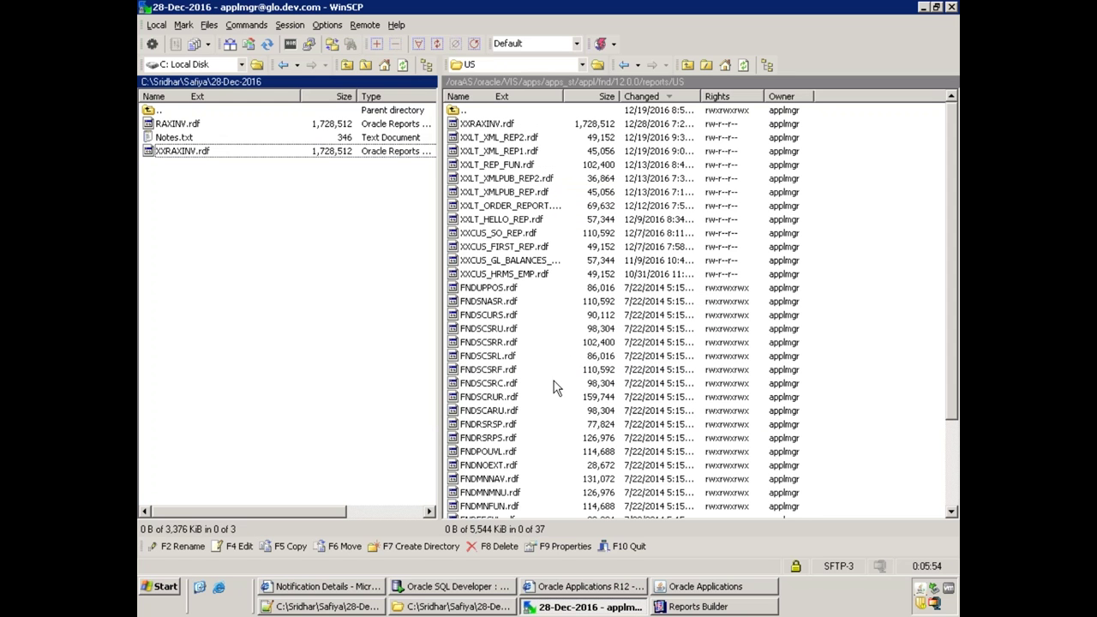
click(705, 586)
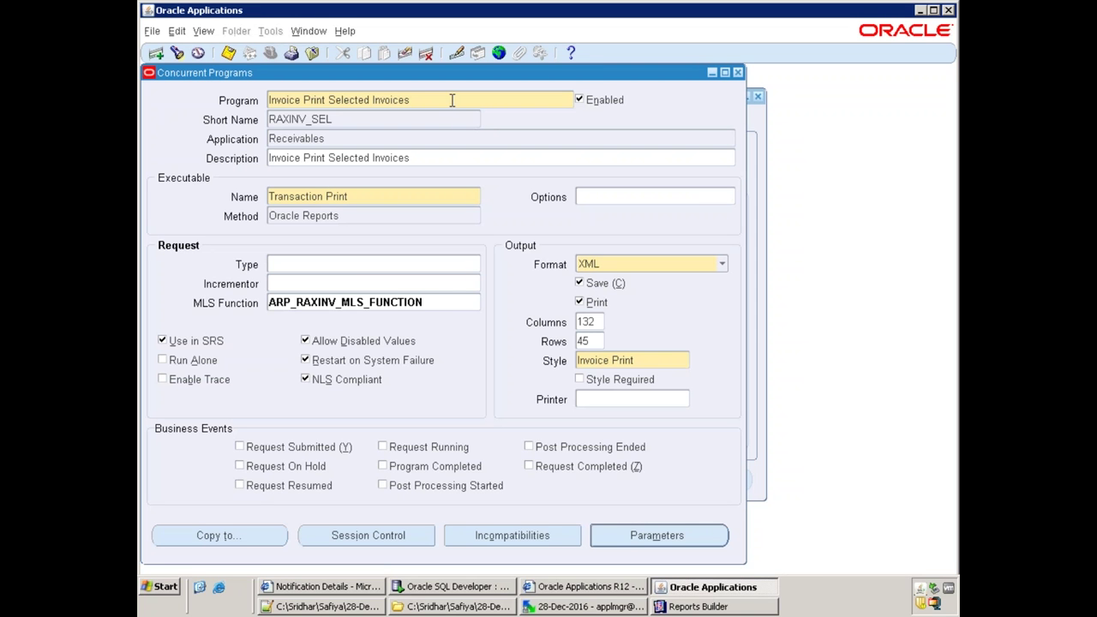
click(350, 606)
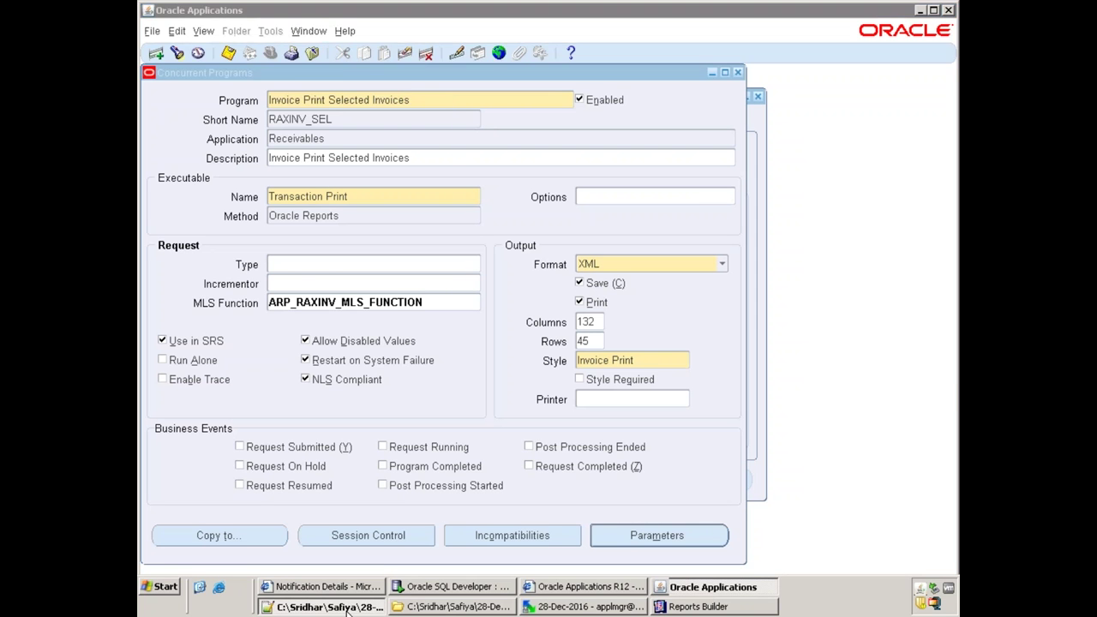
key(Return)
key(Return)
Step: Prefix line 15 of Notes.txt with 'Standard Program Name :' and save the file
key(Up)
key(Up)
key(Up)
key(Up)
text(Stan)
text(dard Progra)
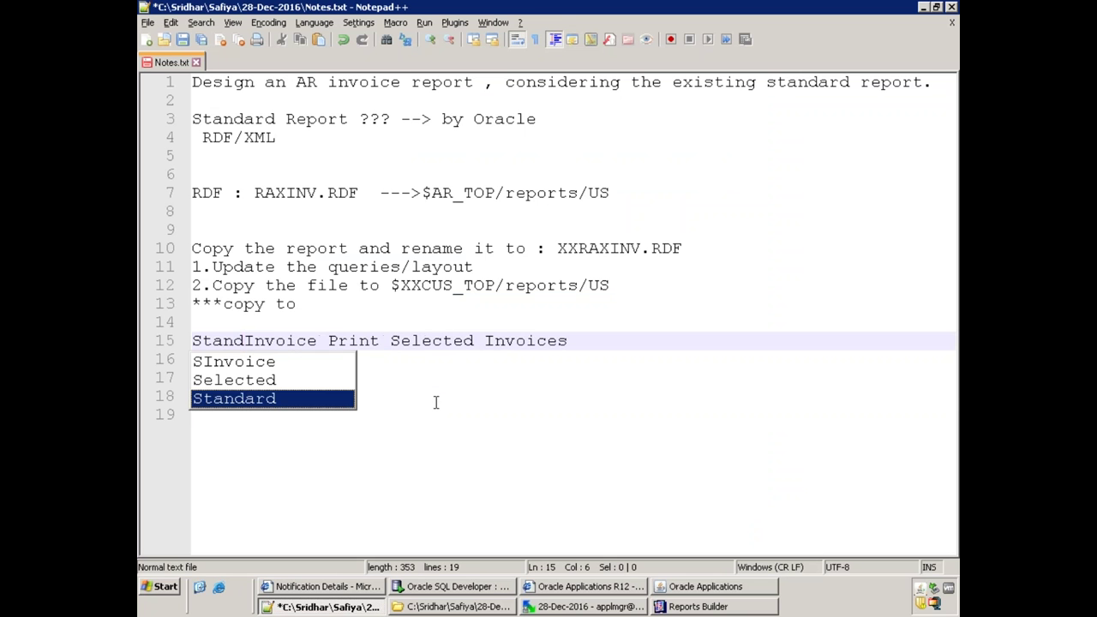
text(m Name :)
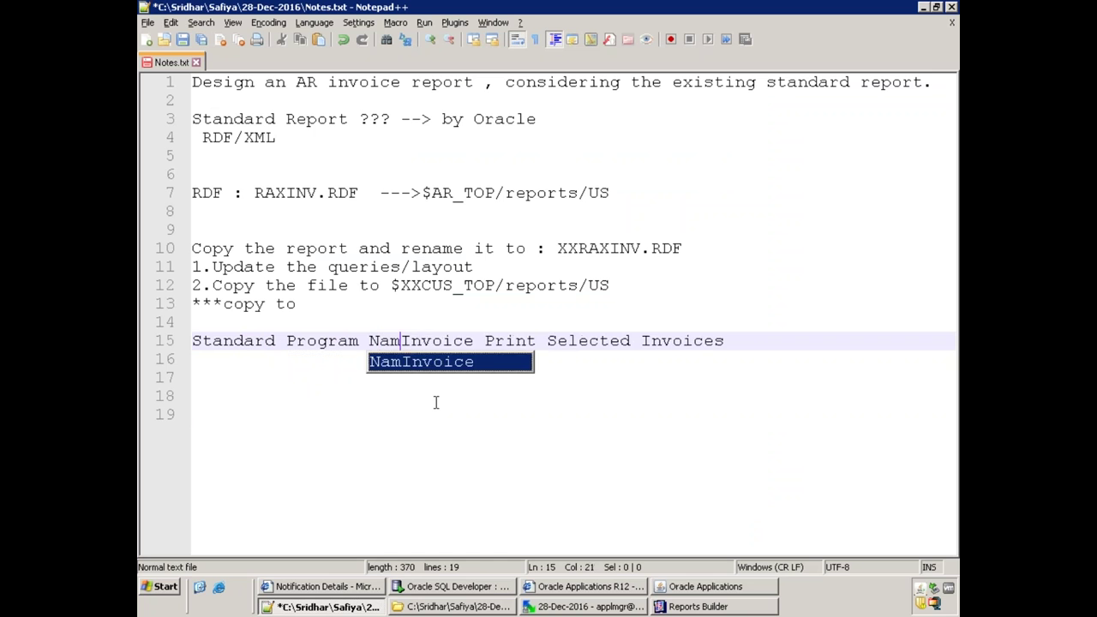
key(ctrl+s)
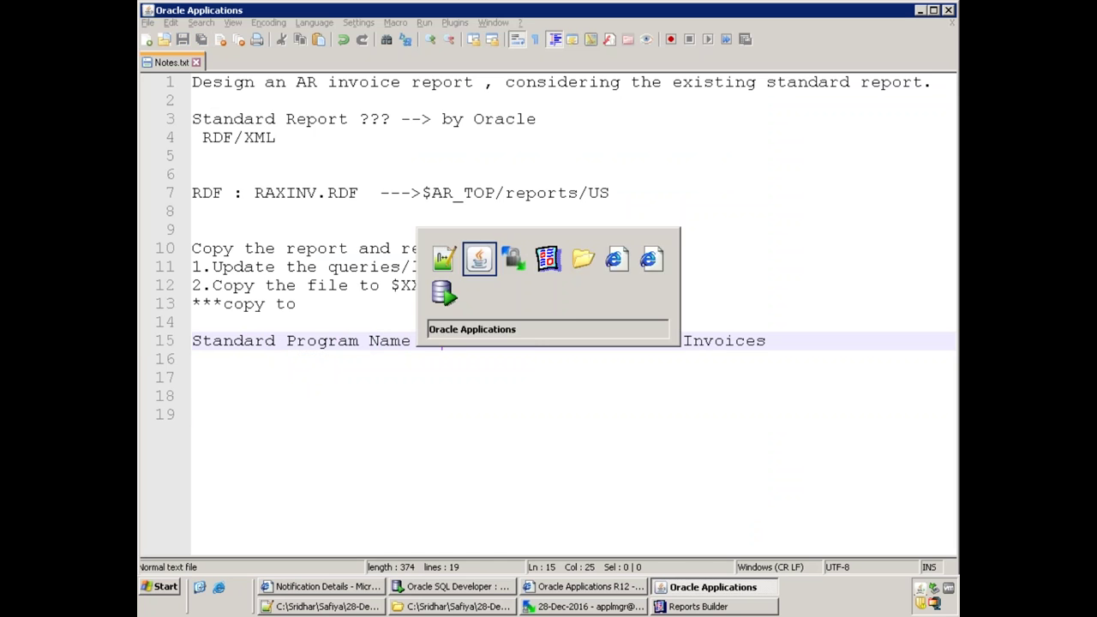
key(alt+Tab)
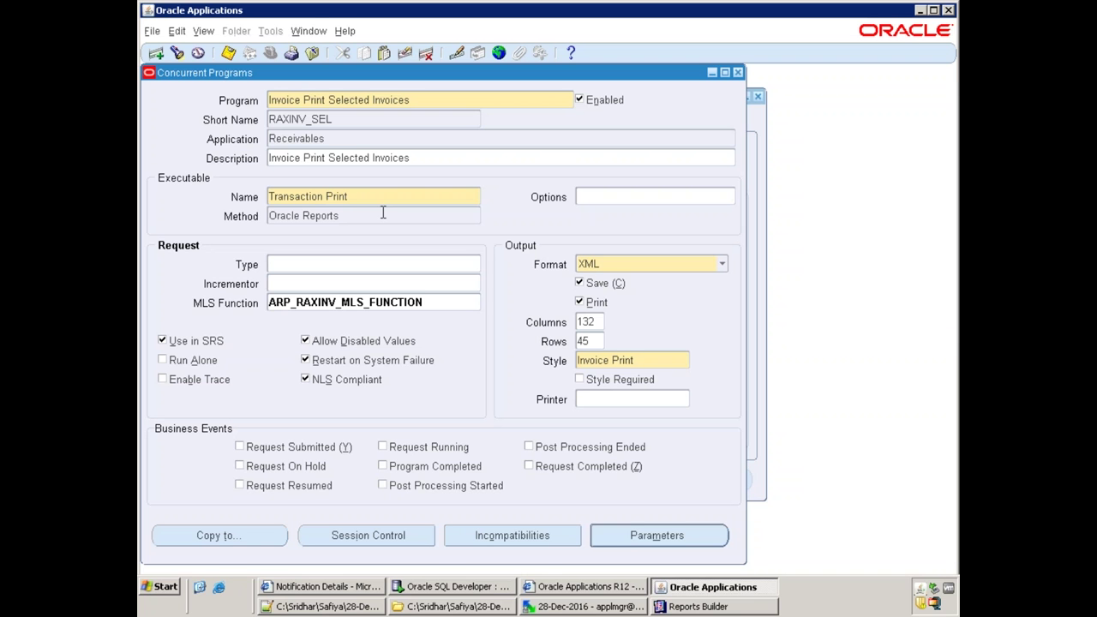
Step: Close the Invoice Print Selected Invoices concurrent program definition form
key(alt+Tab)
key(alt+Tab)
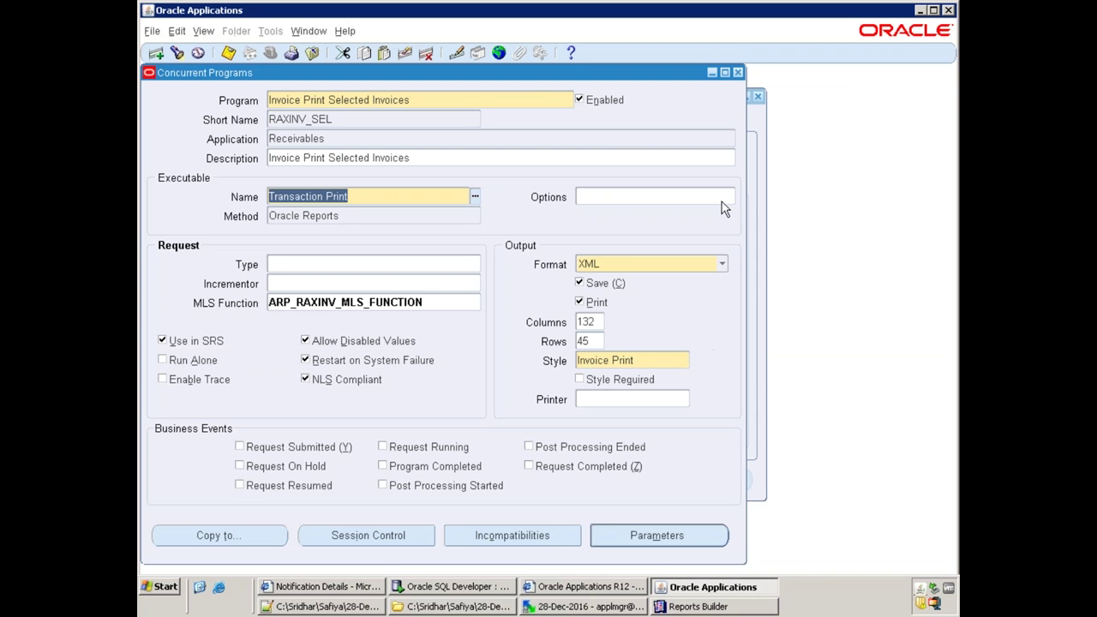
click(737, 73)
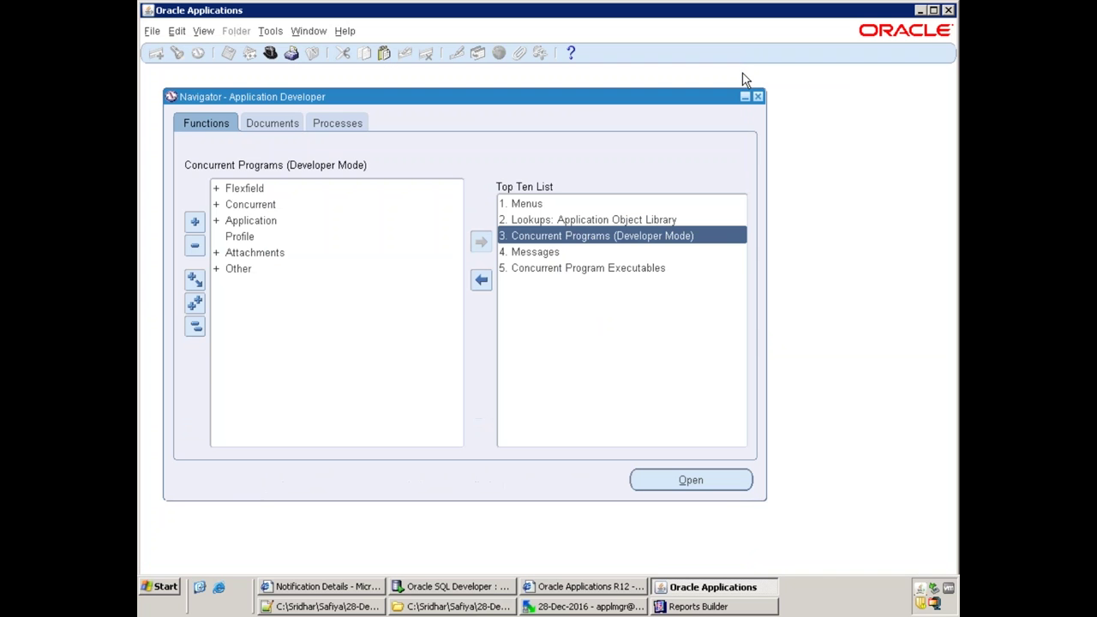
Step: Open Concurrent Program Executables and name the new executable XXRAXINV, copied from the XXRAXINV.rdf file name
double_click(553, 271)
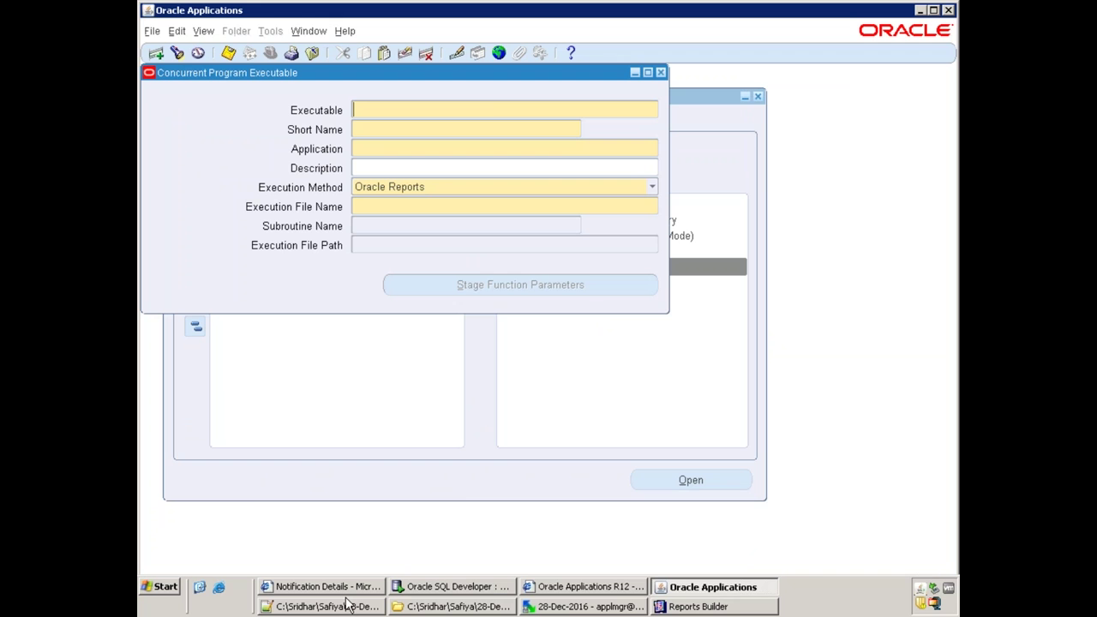
click(438, 610)
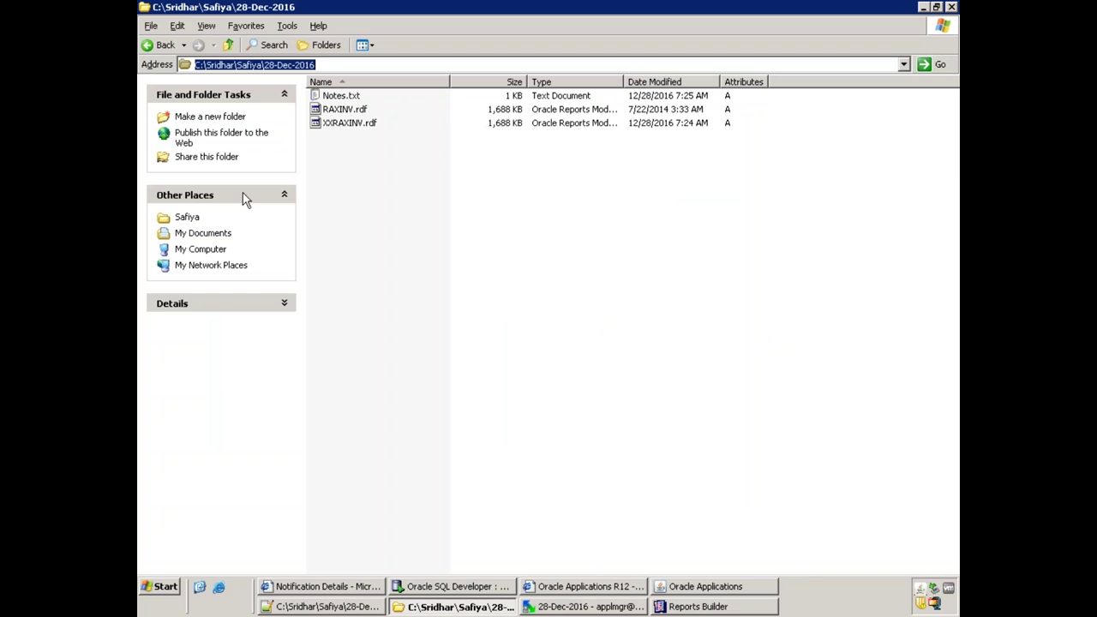
click(333, 124)
key(F2)
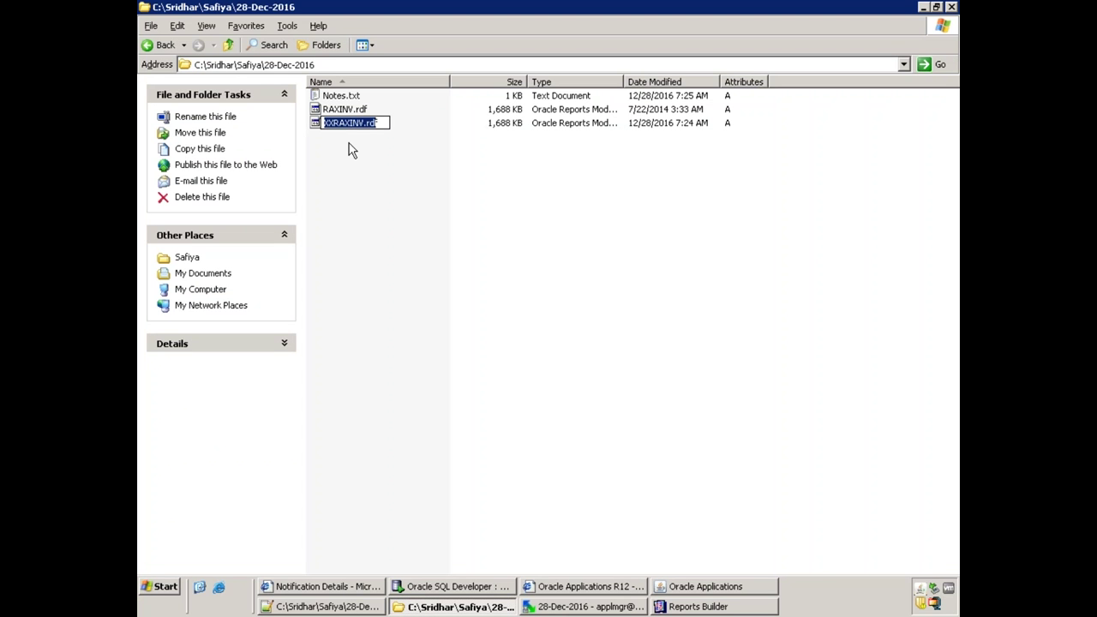
key(ctrl+c)
key(alt+Tab)
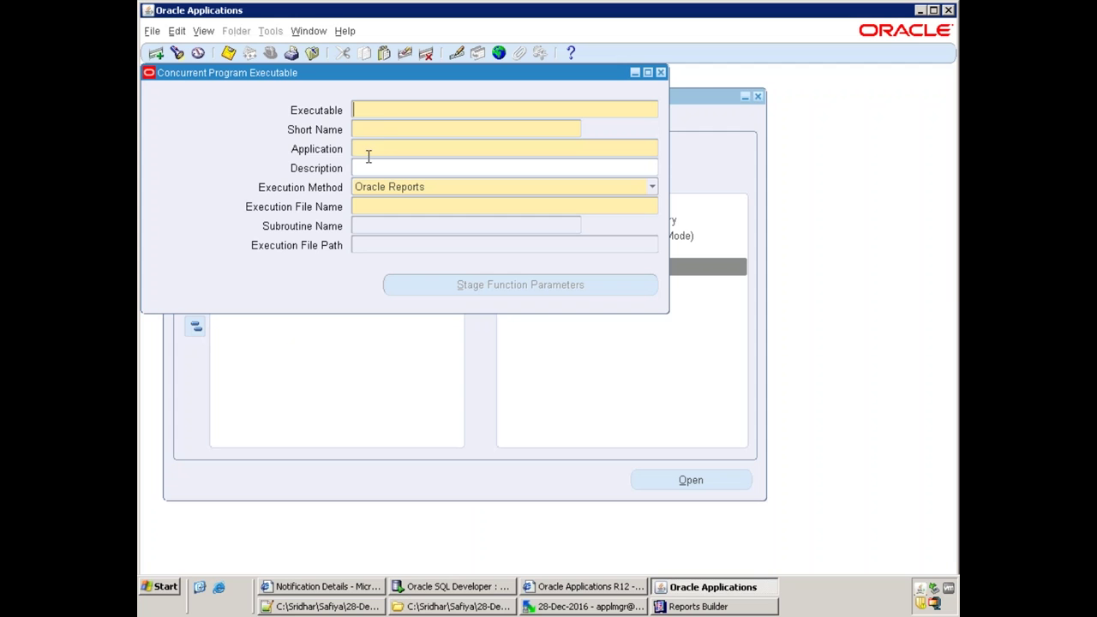
key(ctrl+v)
Step: Set application to Application Object Library and execution file name XXRAXINV, then save and close
click(382, 149)
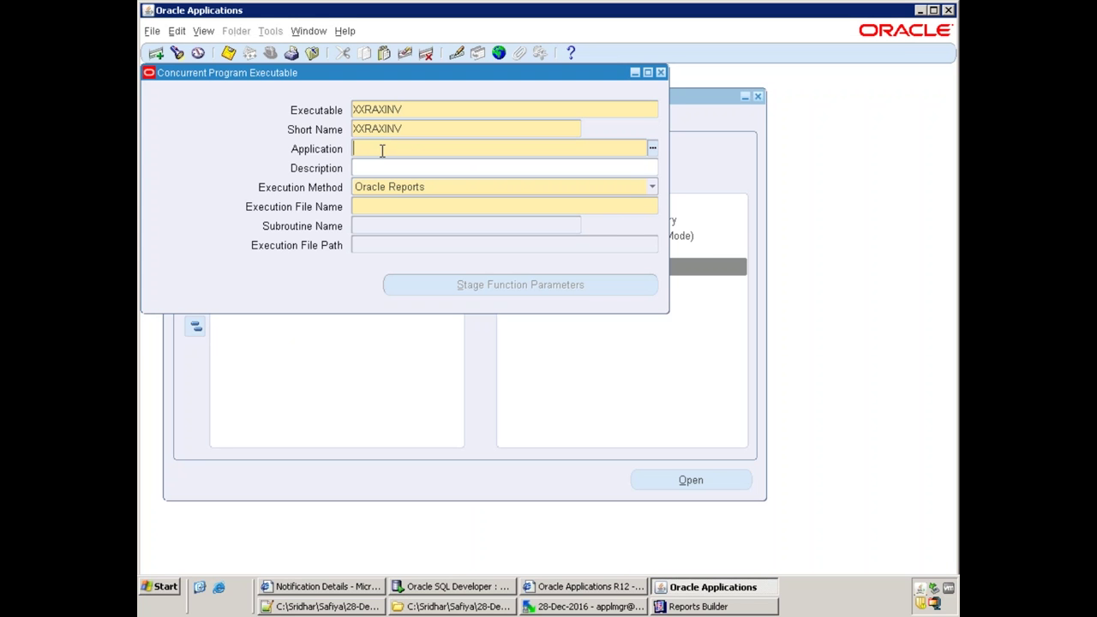
text(Application Obj)
key(Tab)
key(ctrl+v)
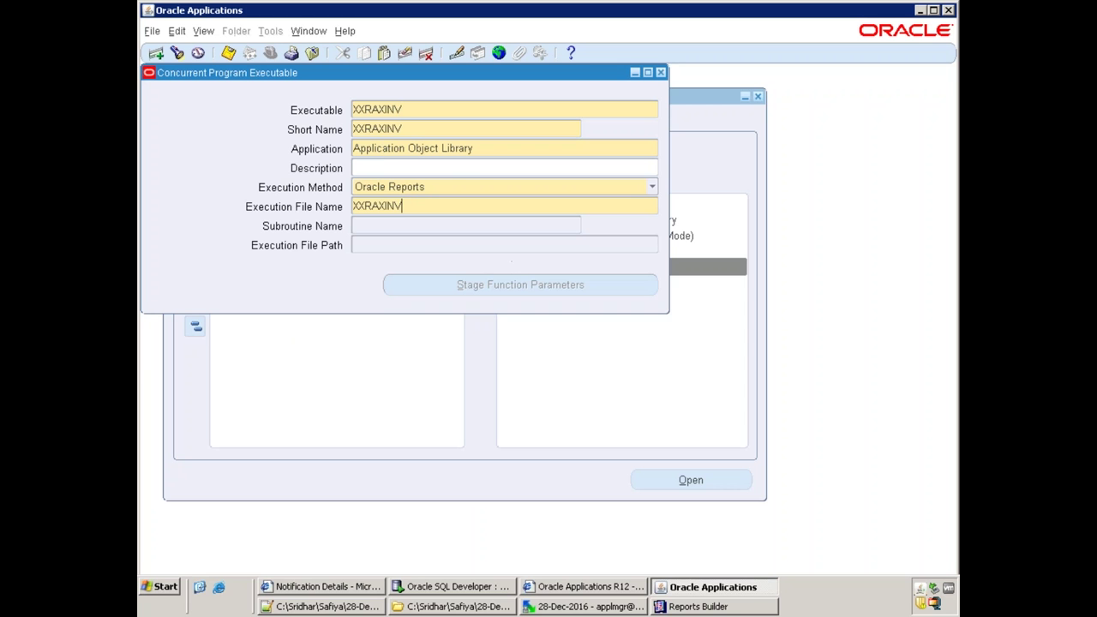
key(ctrl+s)
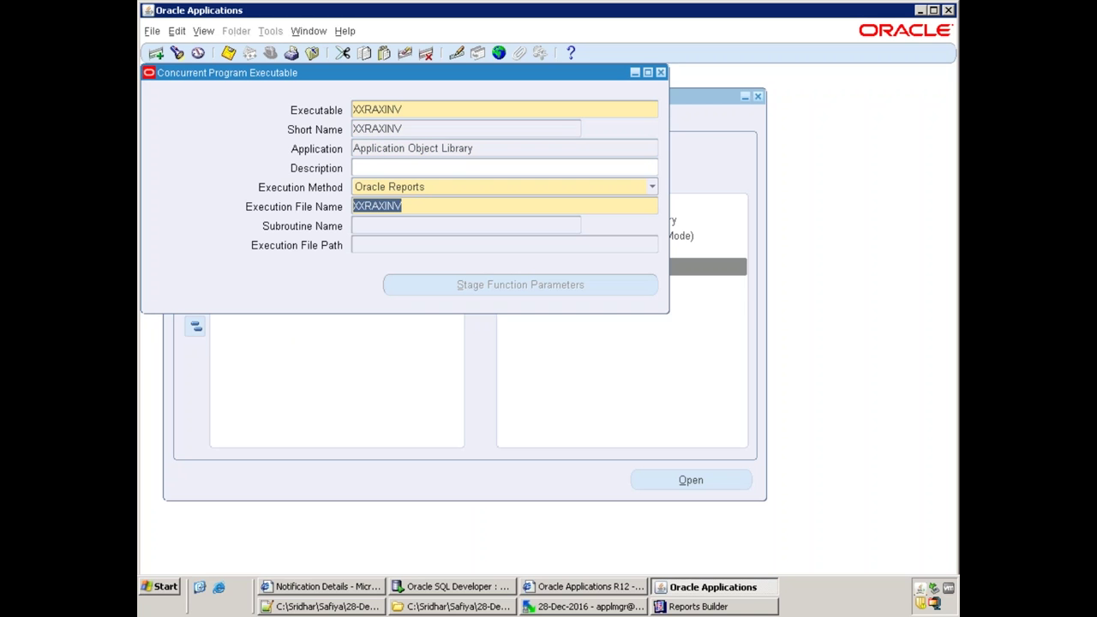
key(F4)
Step: Query Concurrent Programs for 'Invoice Print Selected Invoices' using the name copied from the notes
key(Up)
key(Up)
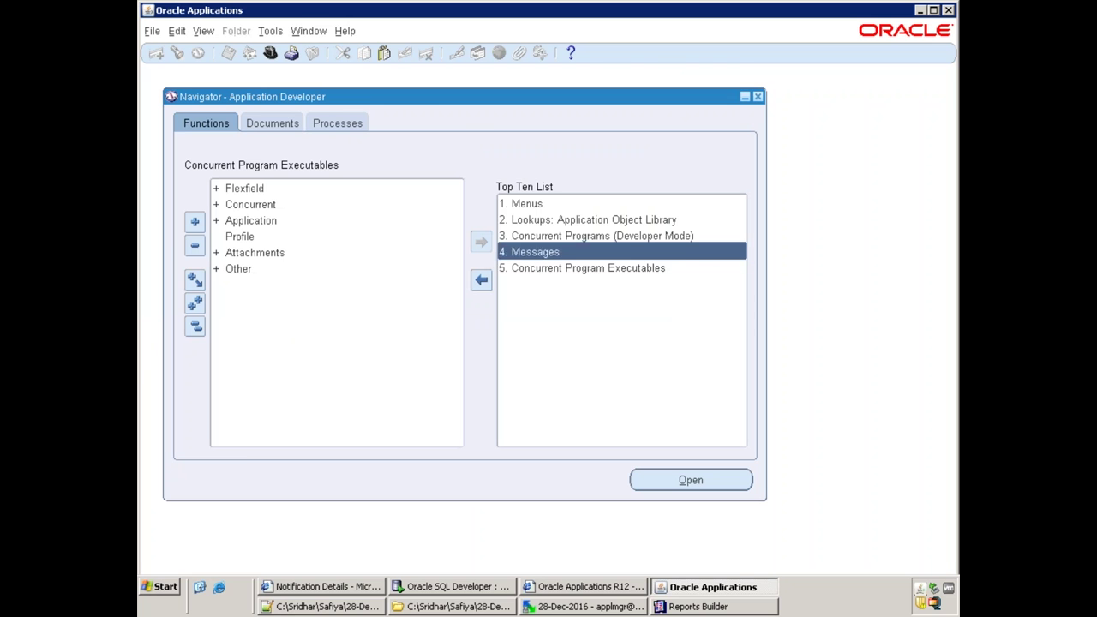
key(Return)
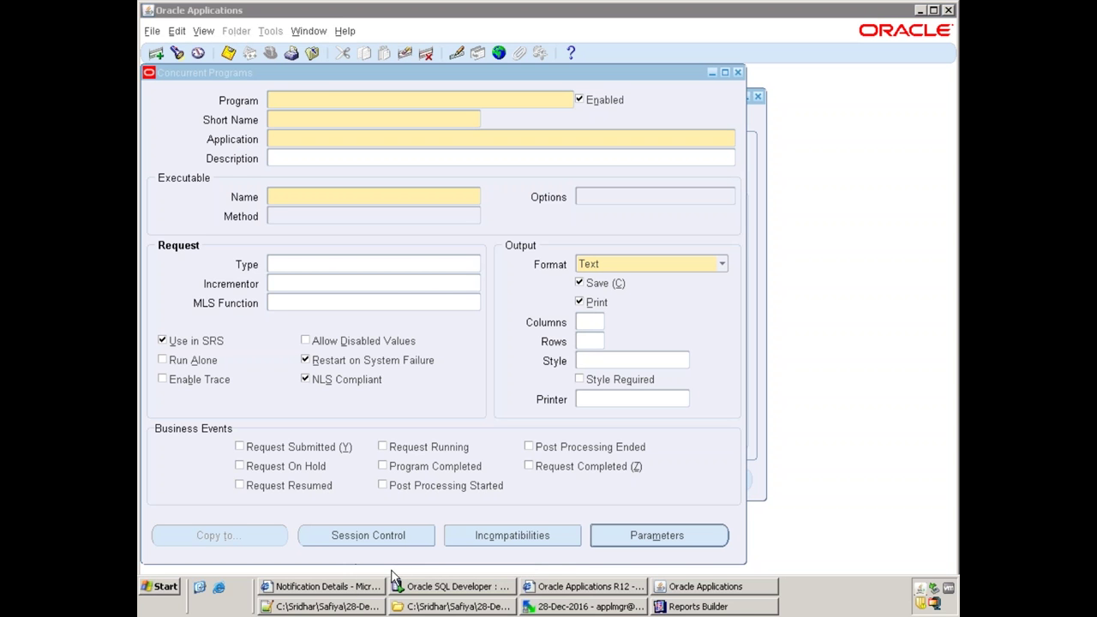
click(373, 608)
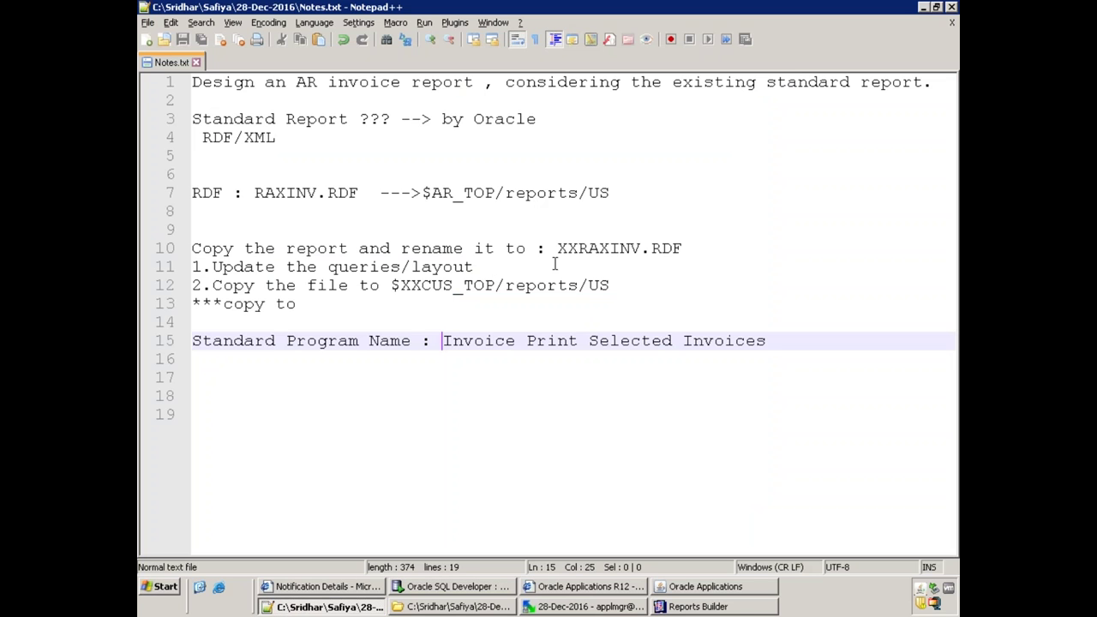
key(shift+End)
key(ctrl+c)
key(alt+Tab)
key(ctrl+v)
key(ctrl+F11)
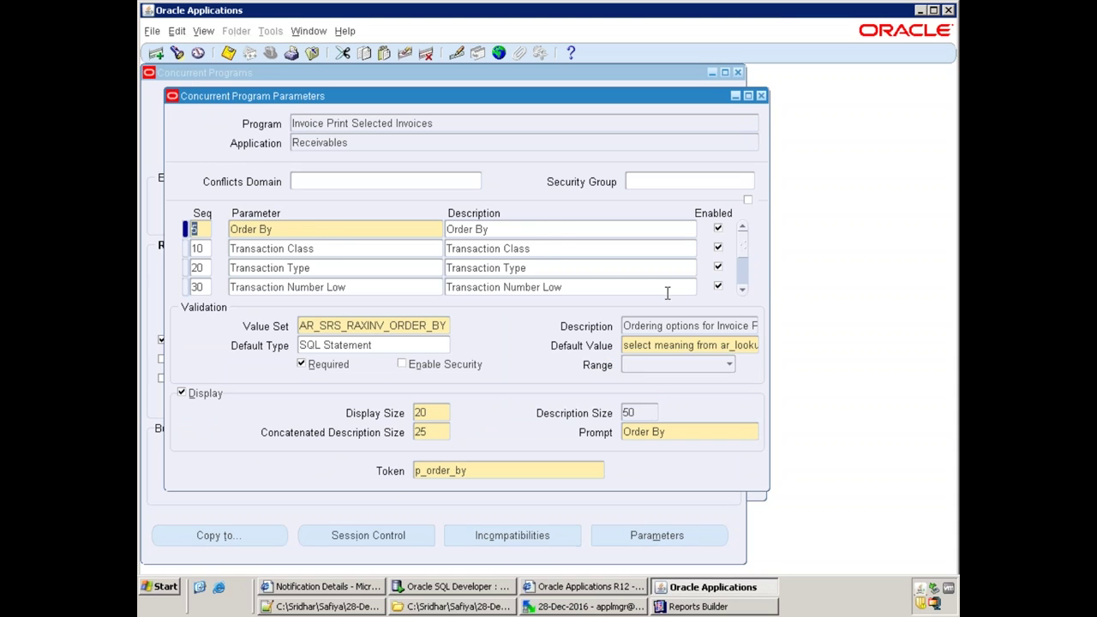
Step: Scroll through the standard program's parameters back to Order By, then close the Parameters window
click(743, 290)
drag(743, 289, 743, 228)
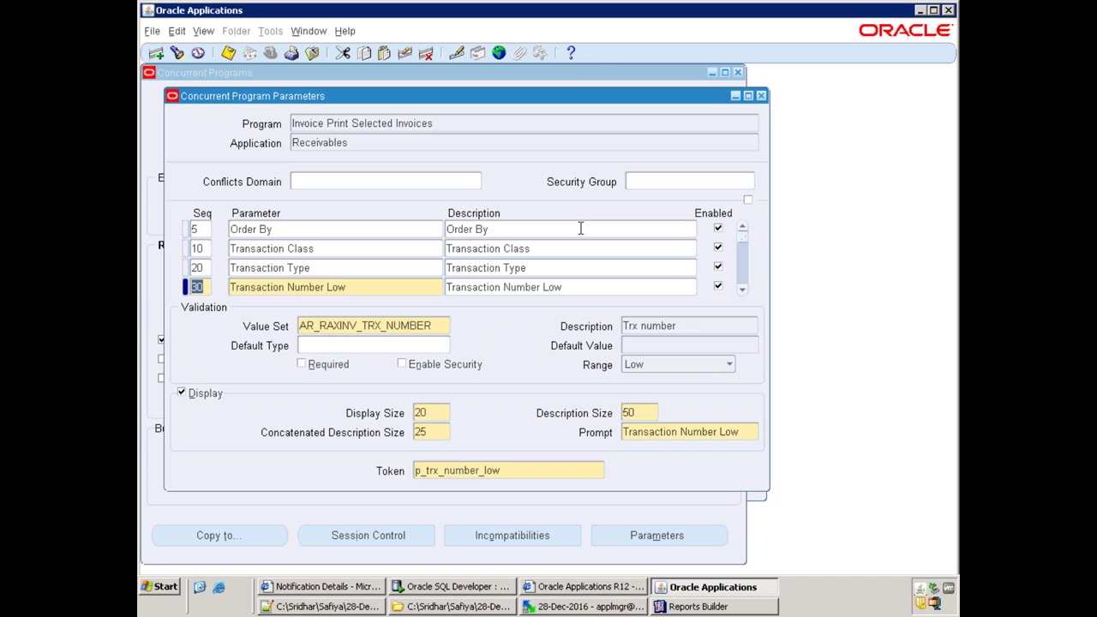
click(580, 229)
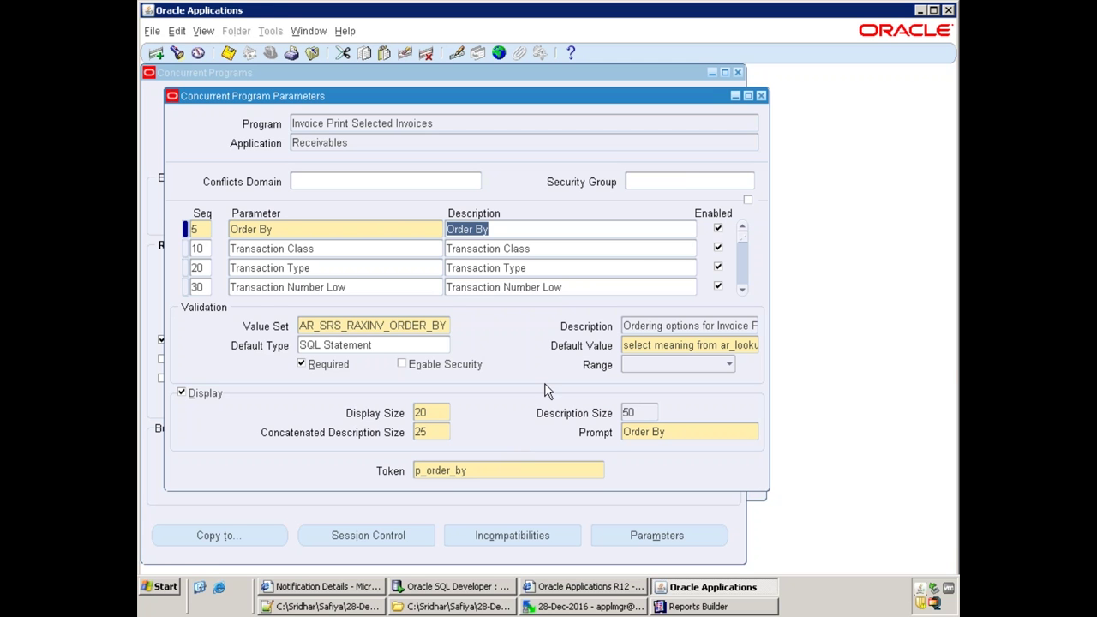
click(761, 95)
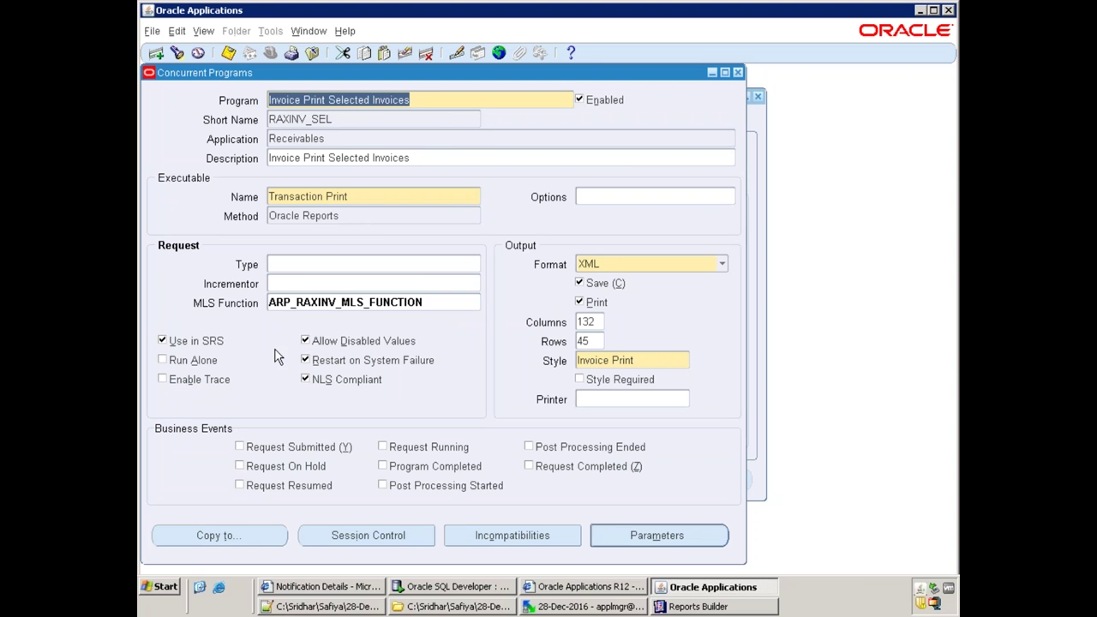
Step: Start a Copy to... of the program and name the copy 'XXLT Invoice Print Selected Invoices'
click(258, 536)
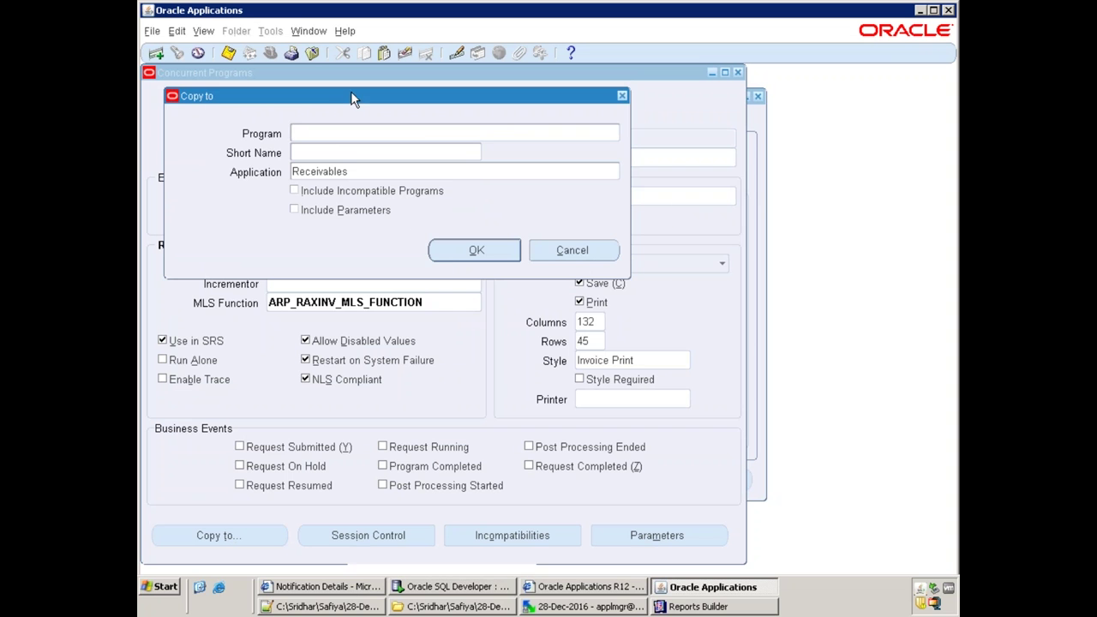
drag(350, 93, 502, 150)
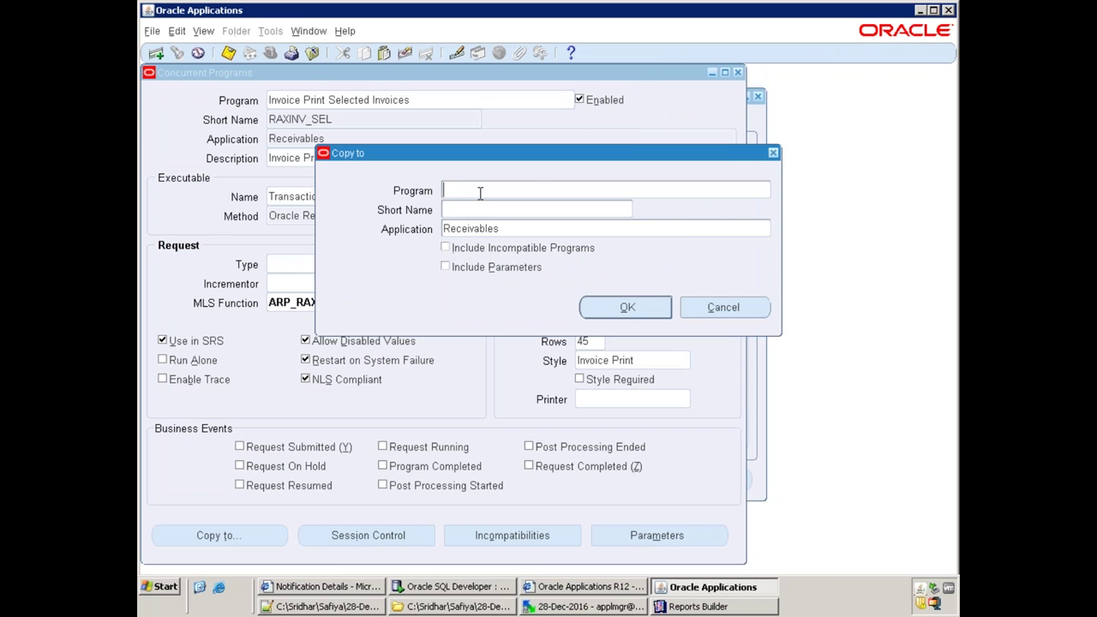
key(alt+Tab)
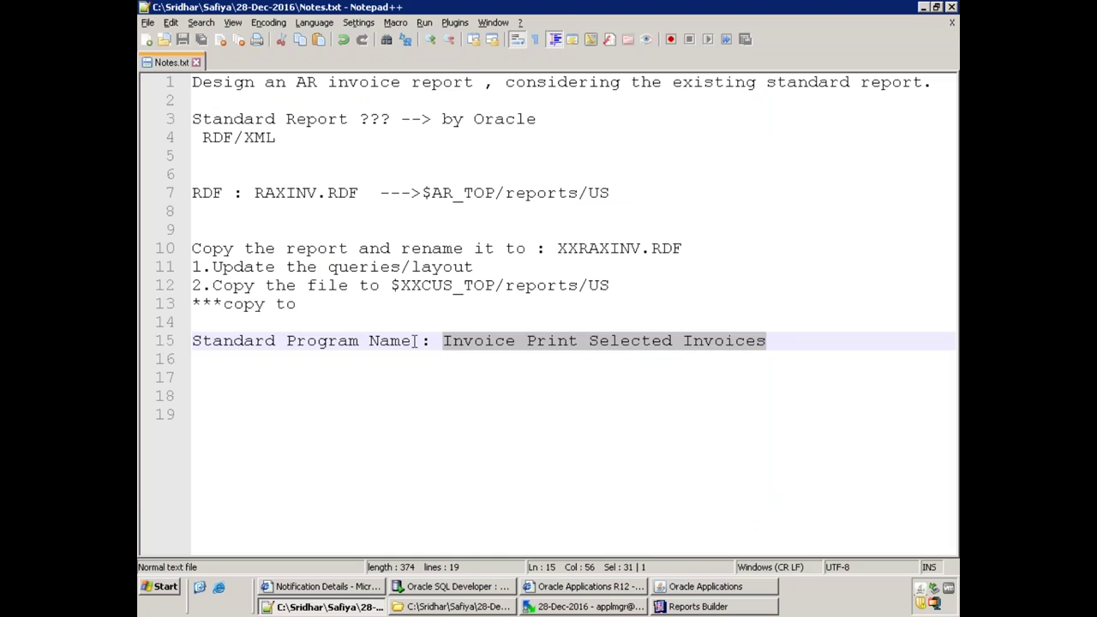
key(alt+Tab)
text(XX)
key(ctrl+v)
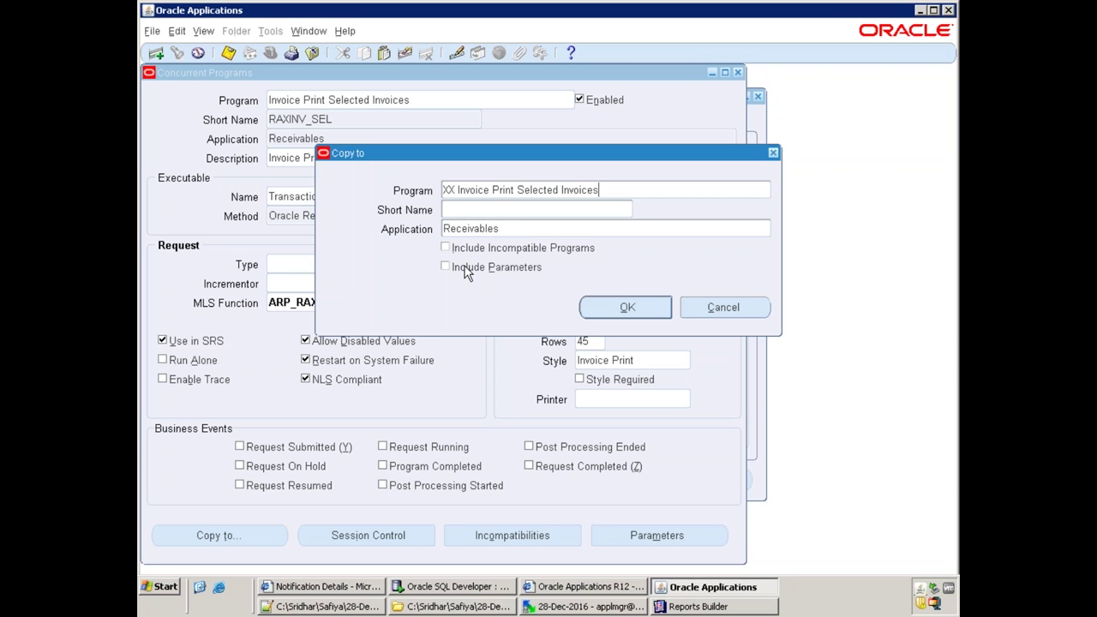
key(Home)
key(Delete)
key(Delete)
text(XXLT)
key(Tab)
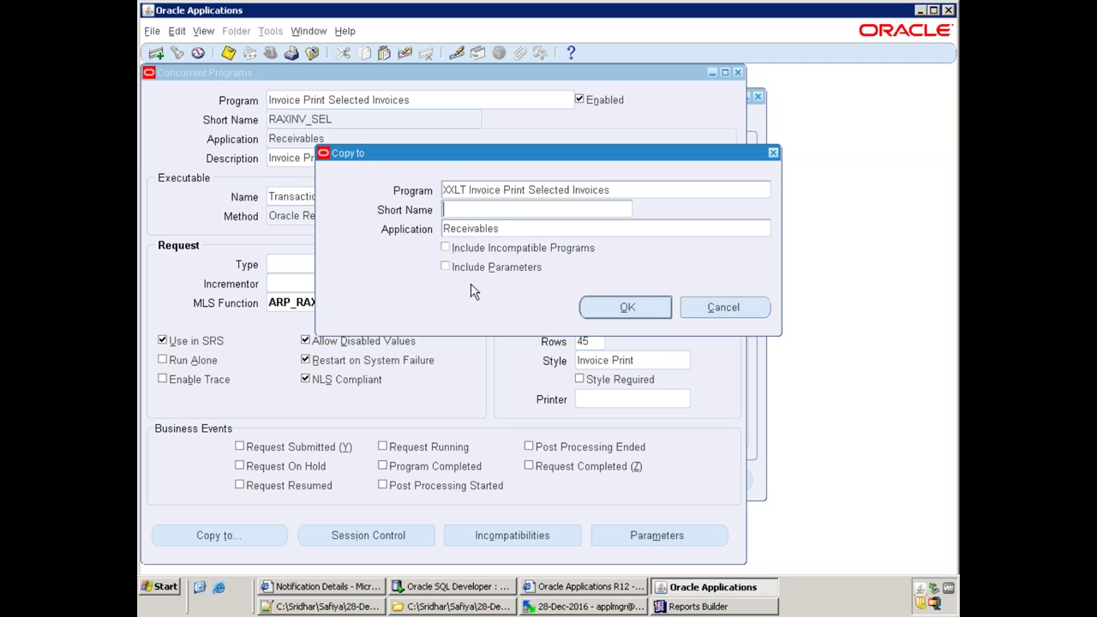
Step: Give the copy short name XXRAXINV, include parameters, and create it
key(alt+Tab)
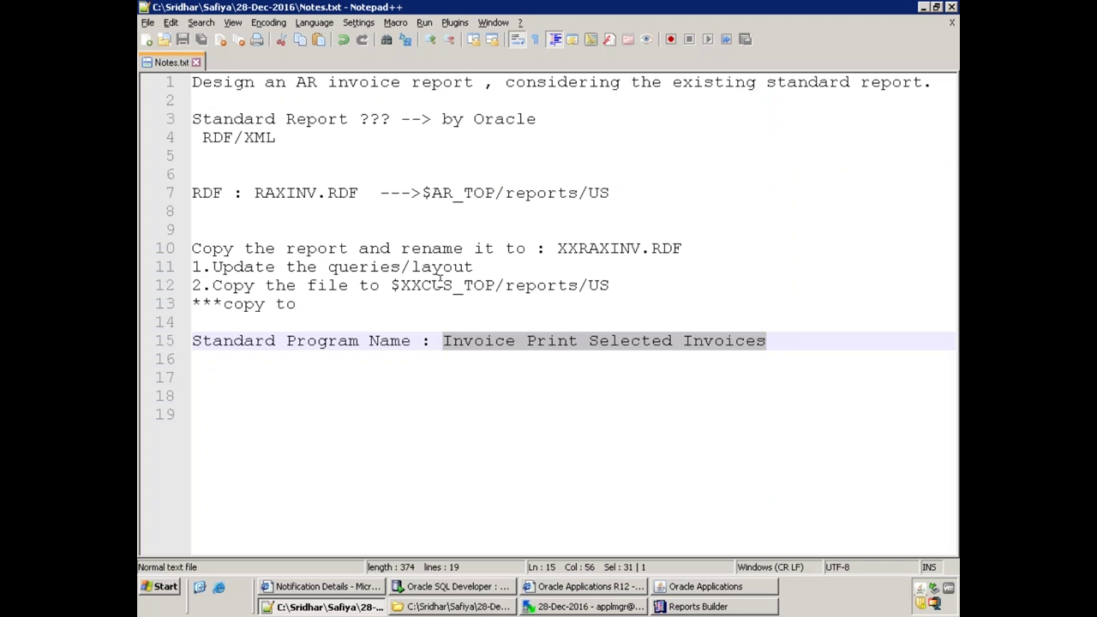
click(557, 247)
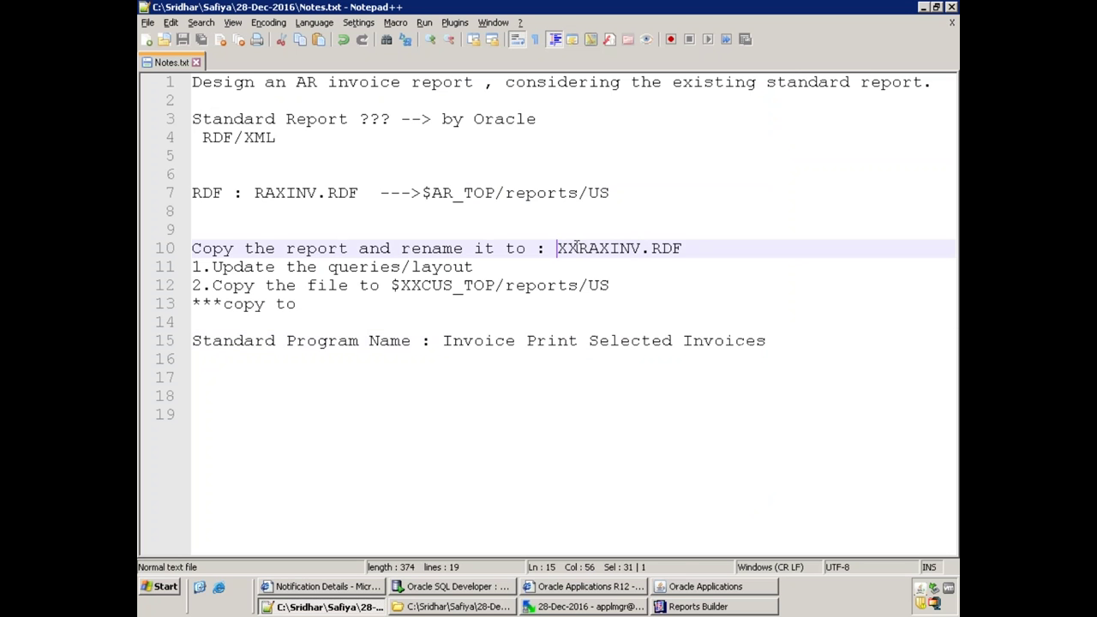
double_click(642, 248)
key(alt+Tab)
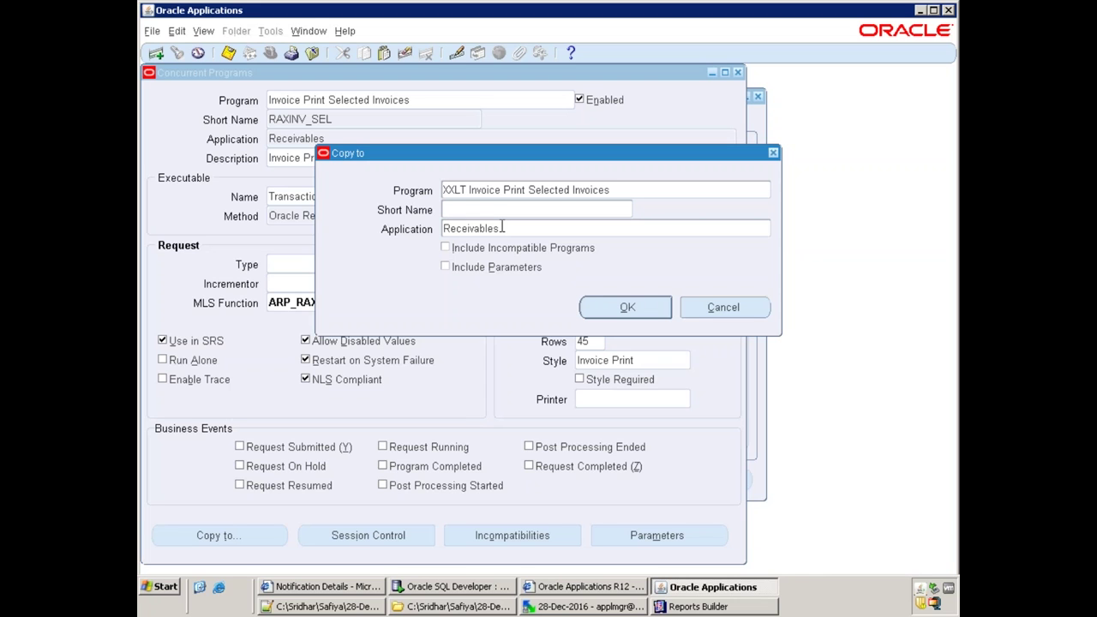
key(ctrl+v)
click(477, 272)
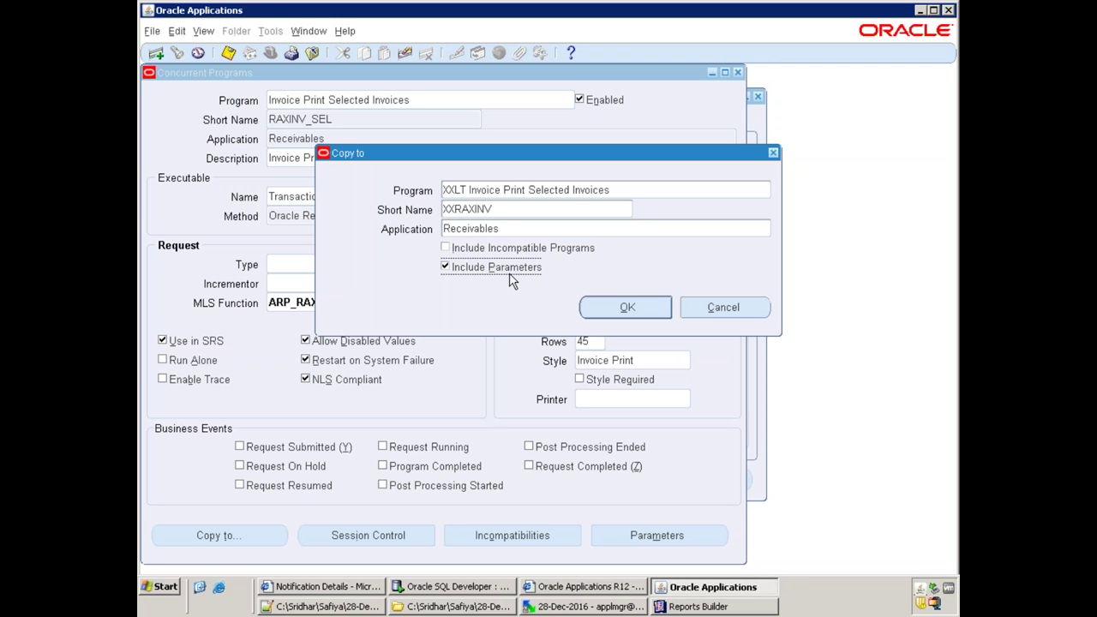
click(617, 307)
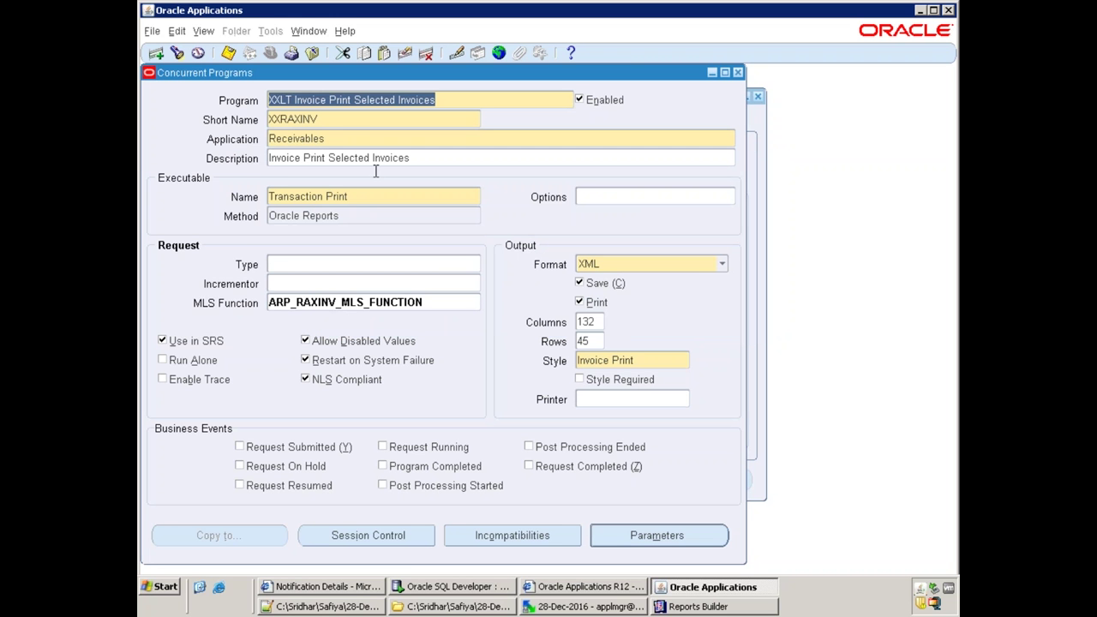
Step: Switch the XXLT program to Application Object Library and the XXRAXINV executable, then view its parameters
double_click(338, 139)
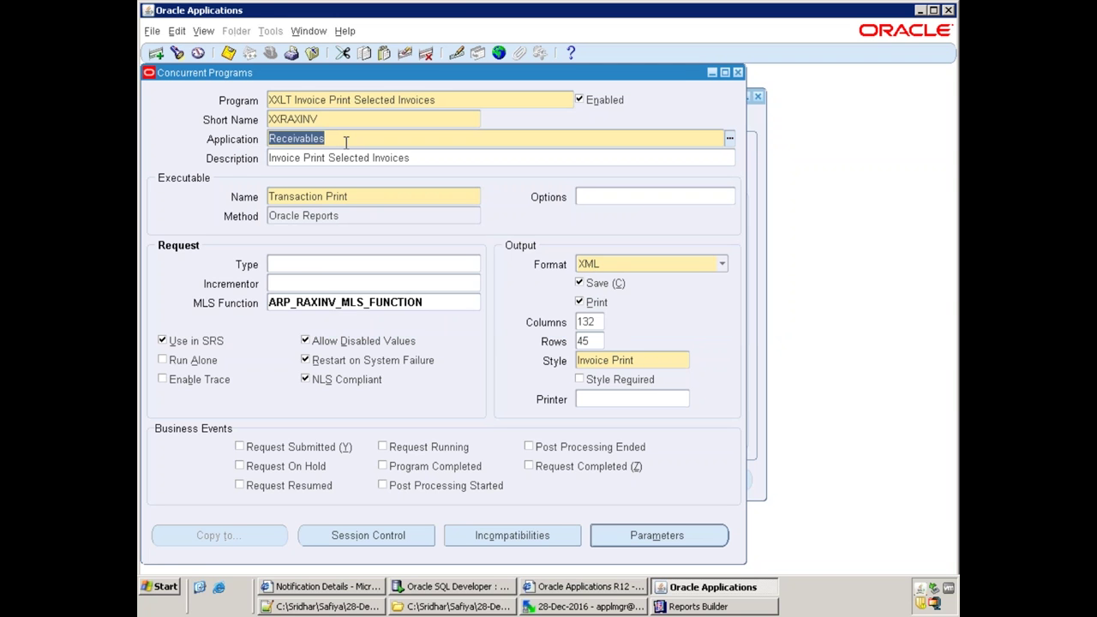
text(Application Obj)
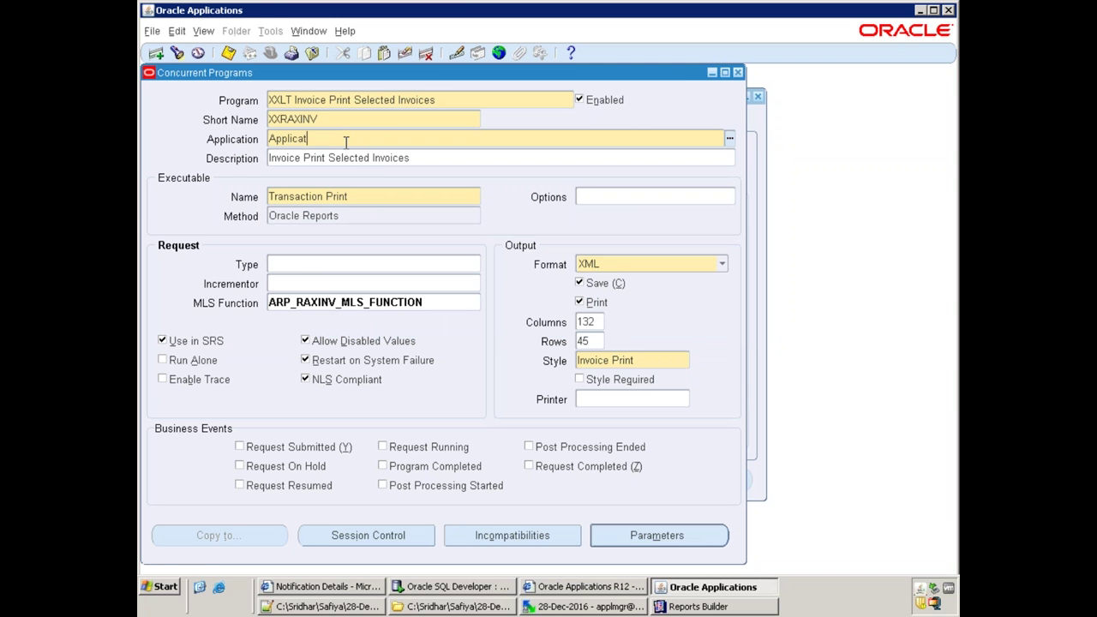
key(Tab)
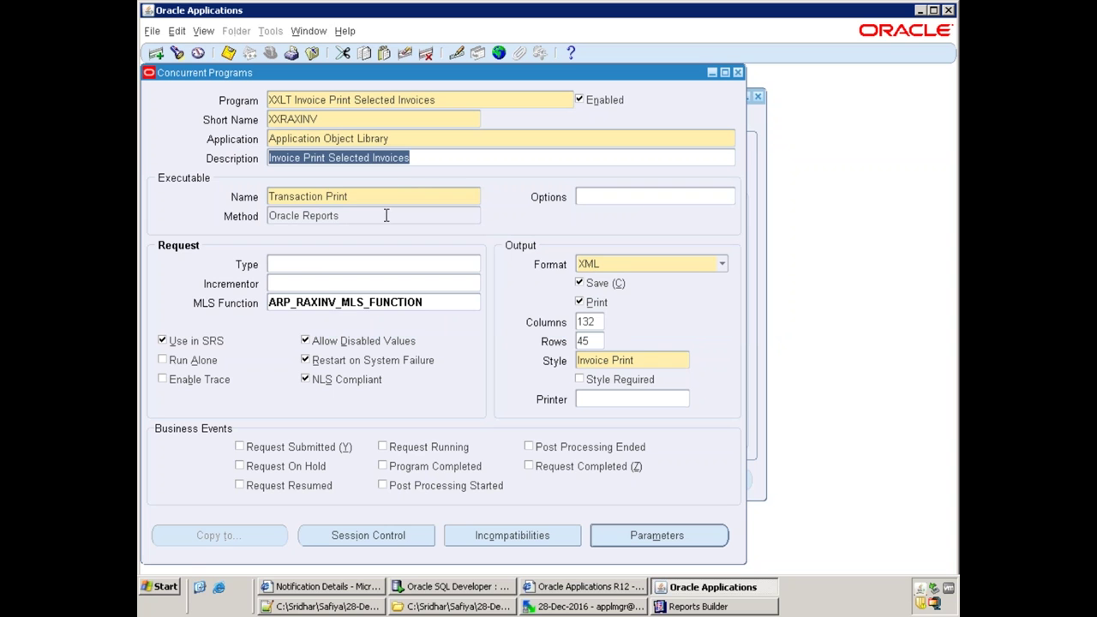
key(Tab)
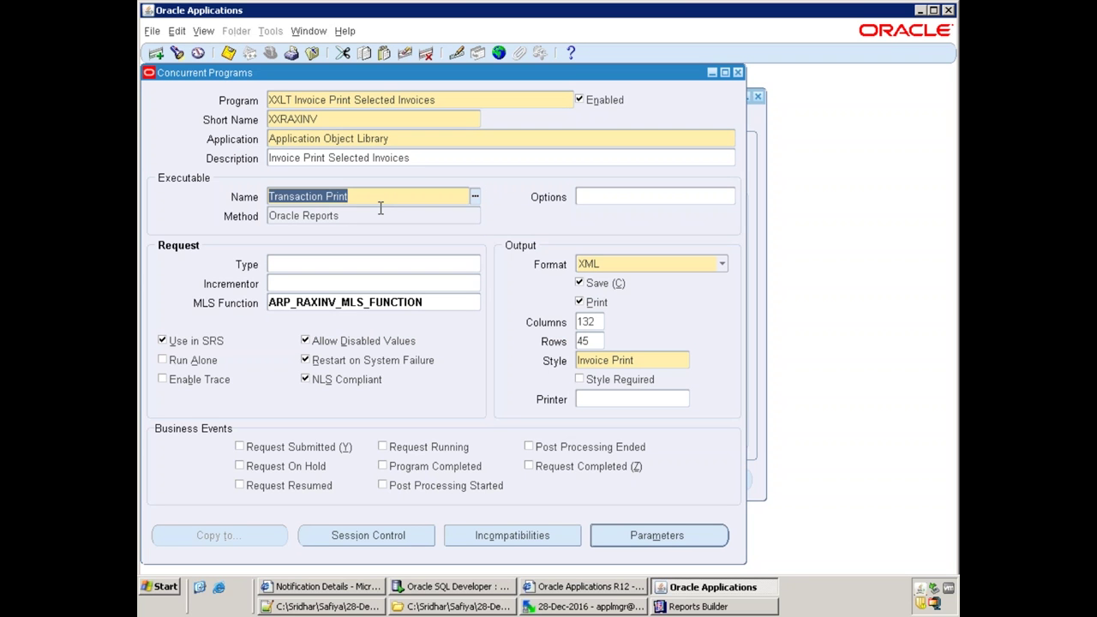
text(xxrax)
key(Tab)
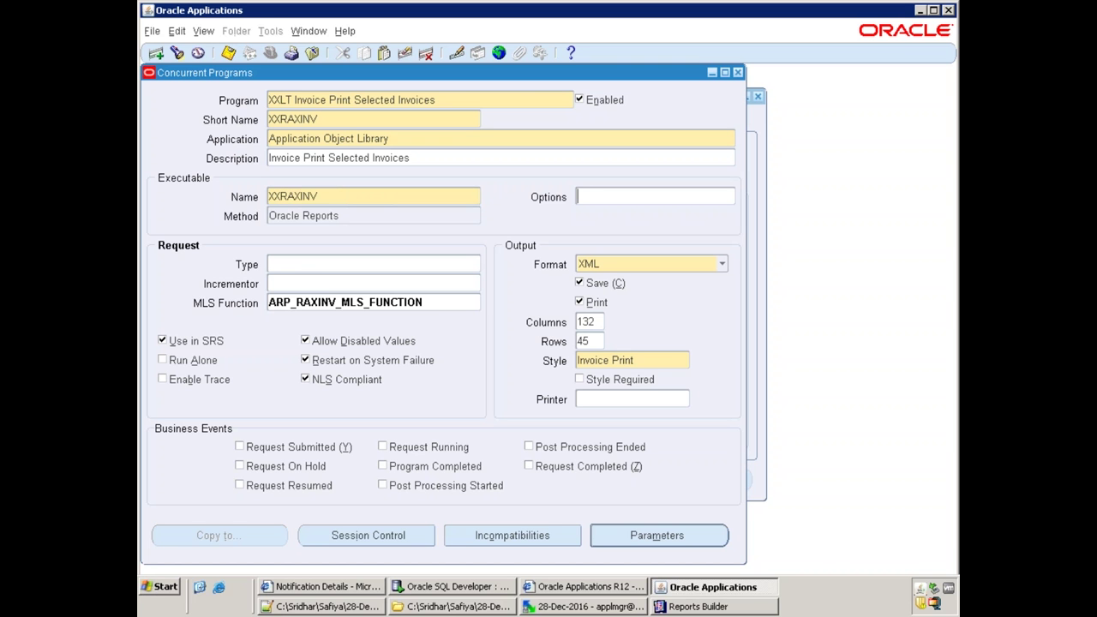
click(685, 536)
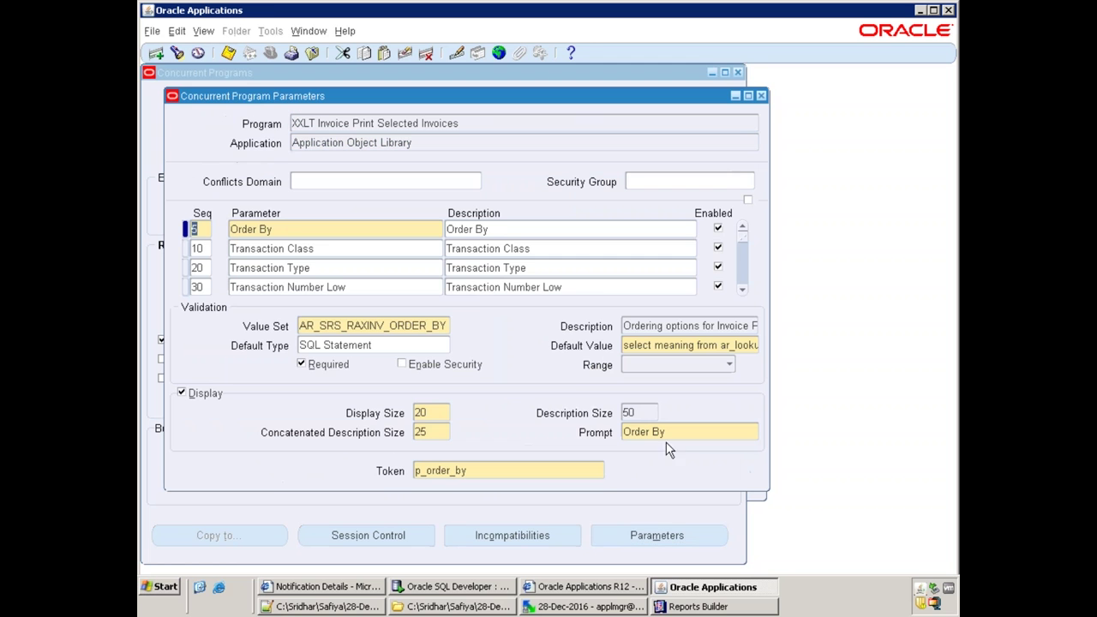
Step: Close the parameters, save the XXLT Invoice Print Selected Invoices program, and close its form
click(761, 95)
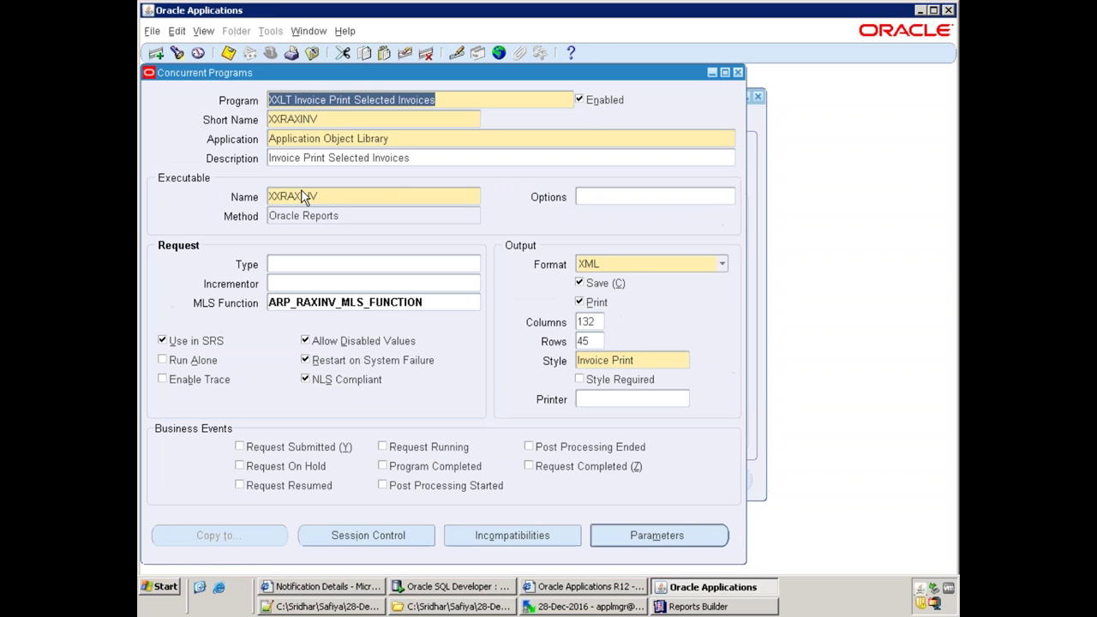
key(Tab)
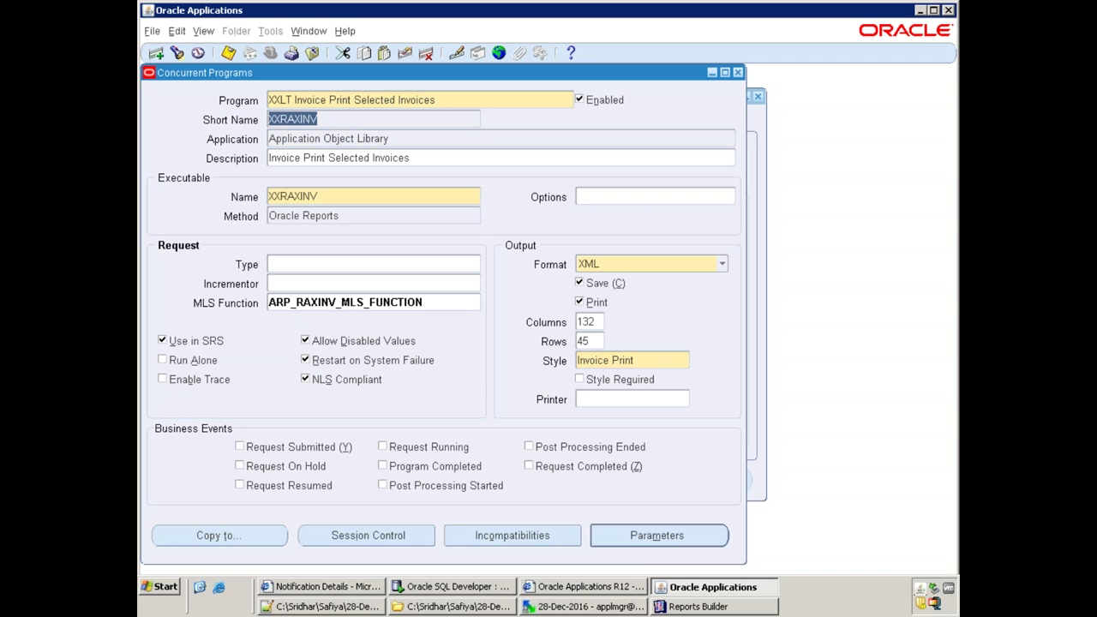
click(437, 101)
key(ctrl+c)
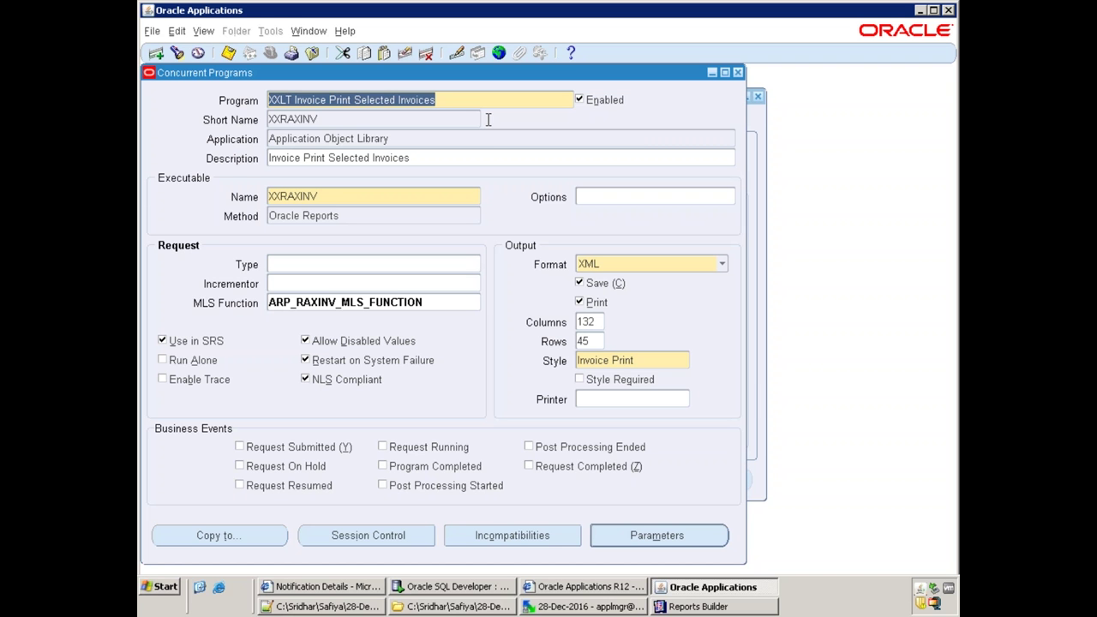
key(F4)
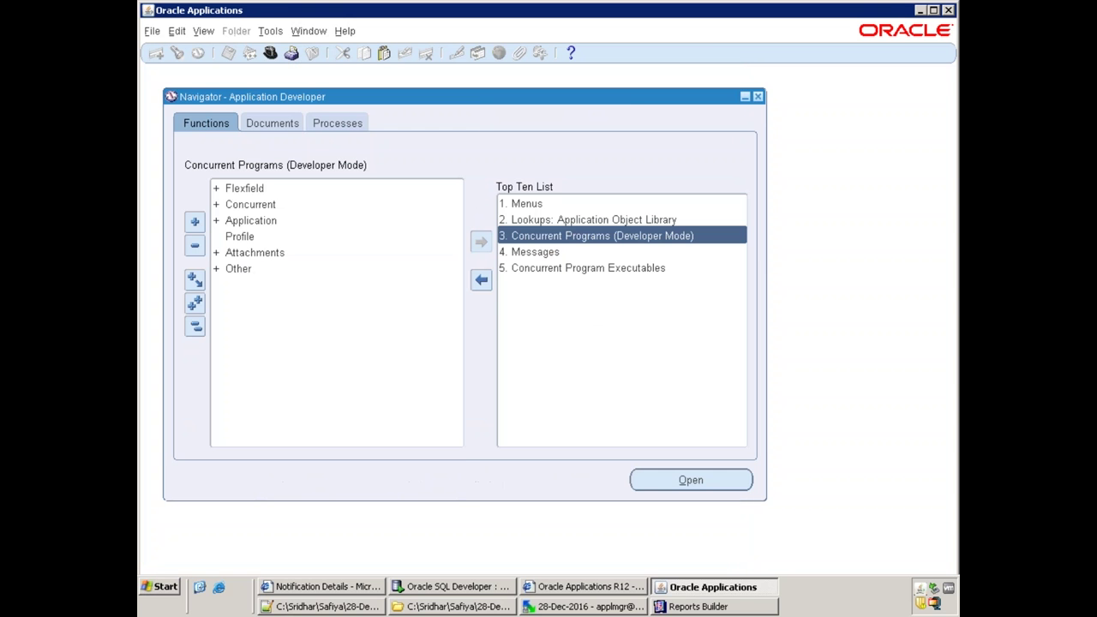
Step: Paste the custom program name onto line 17 of the notes file
key(alt+Tab)
click(746, 371)
key(ctrl+v)
key(alt+Tab)
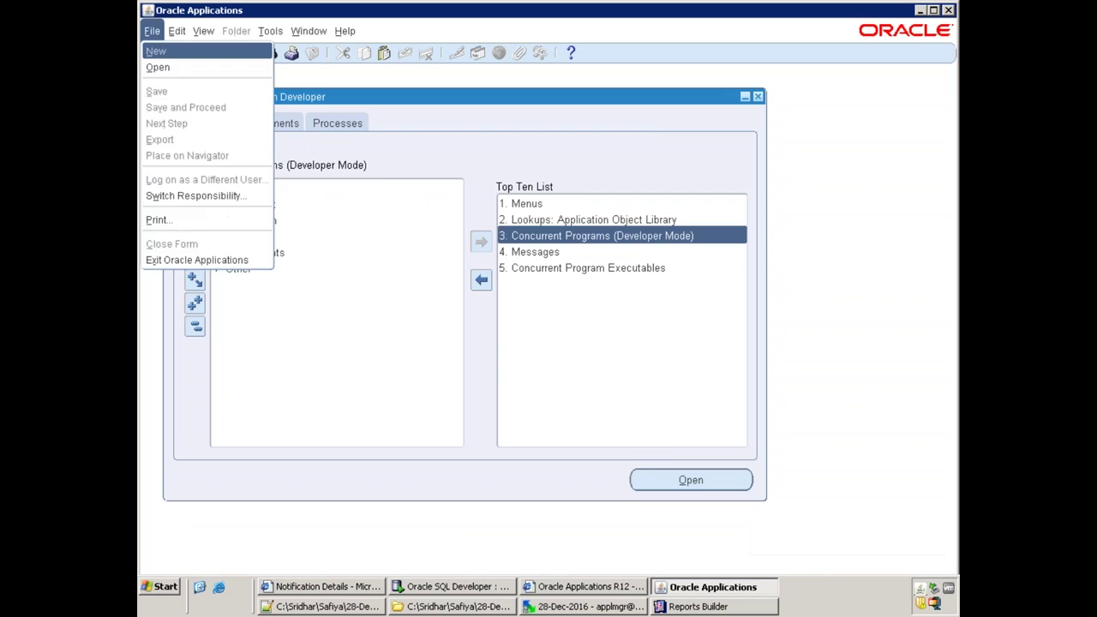
Step: Switch responsibility to System Administrator
key(alt+f)
text(rsystem Administrat%)
key(Return)
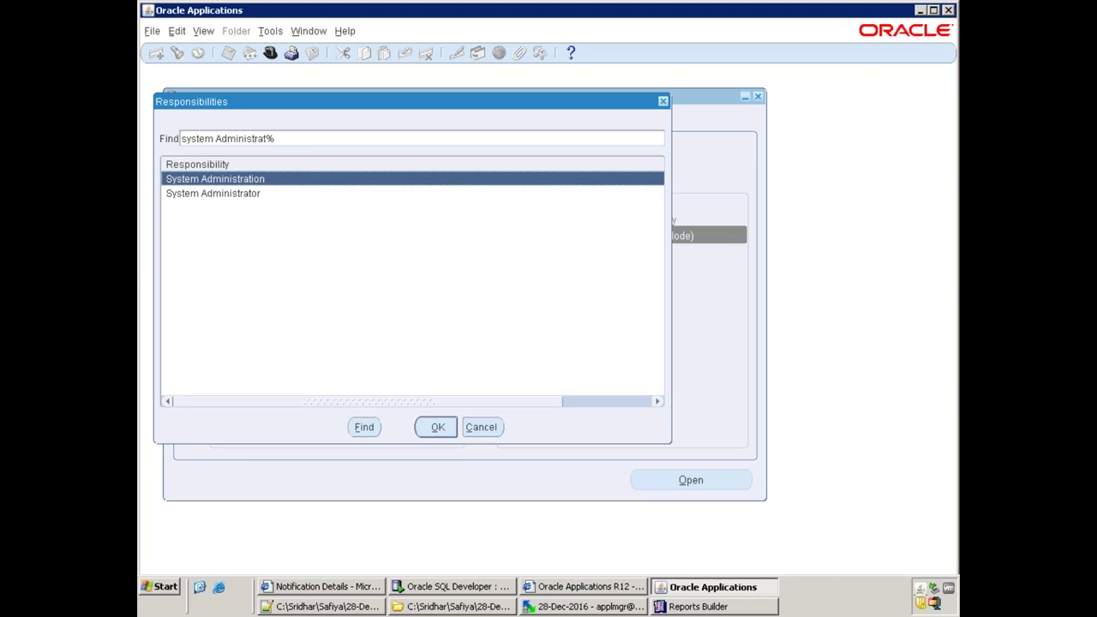
click(212, 192)
key(Return)
Step: Query Responsibilities for Receivables, Vision Operations (USA) and copy its request group, Receivables All
key(ctrl+f)
key(Escape)
key(2)
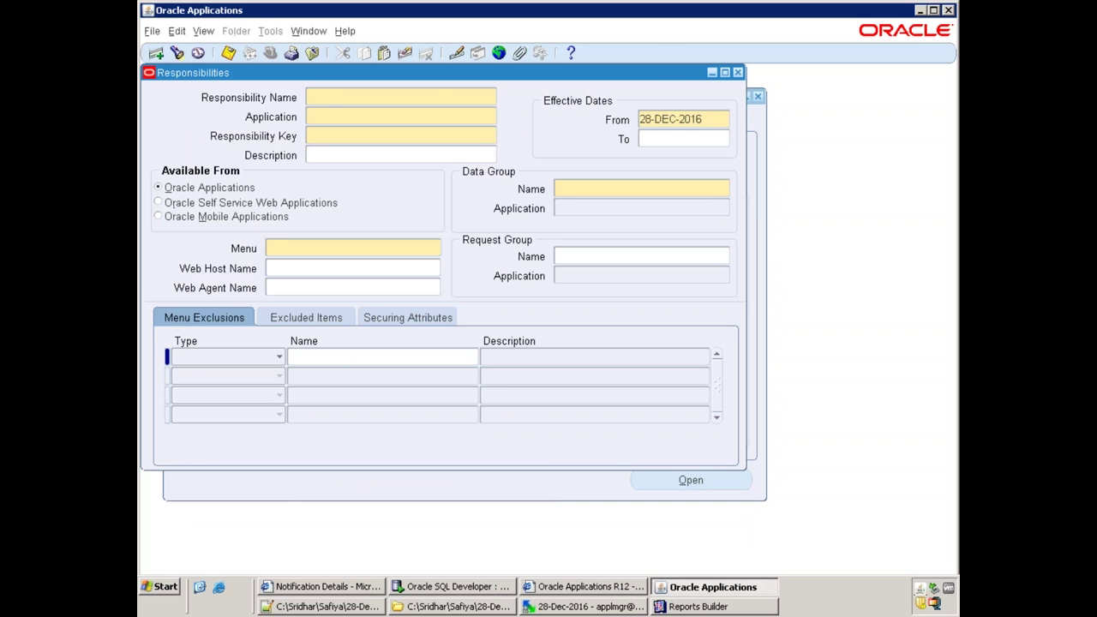
key(F11)
text(Recei%)
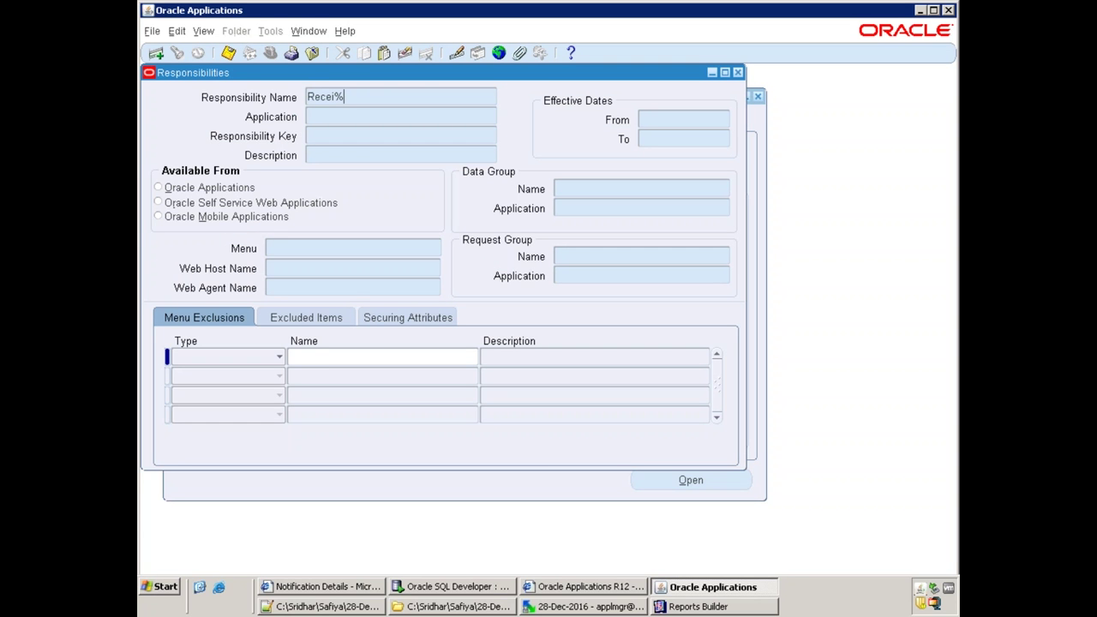
text(USA%)
key(ctrl+F11)
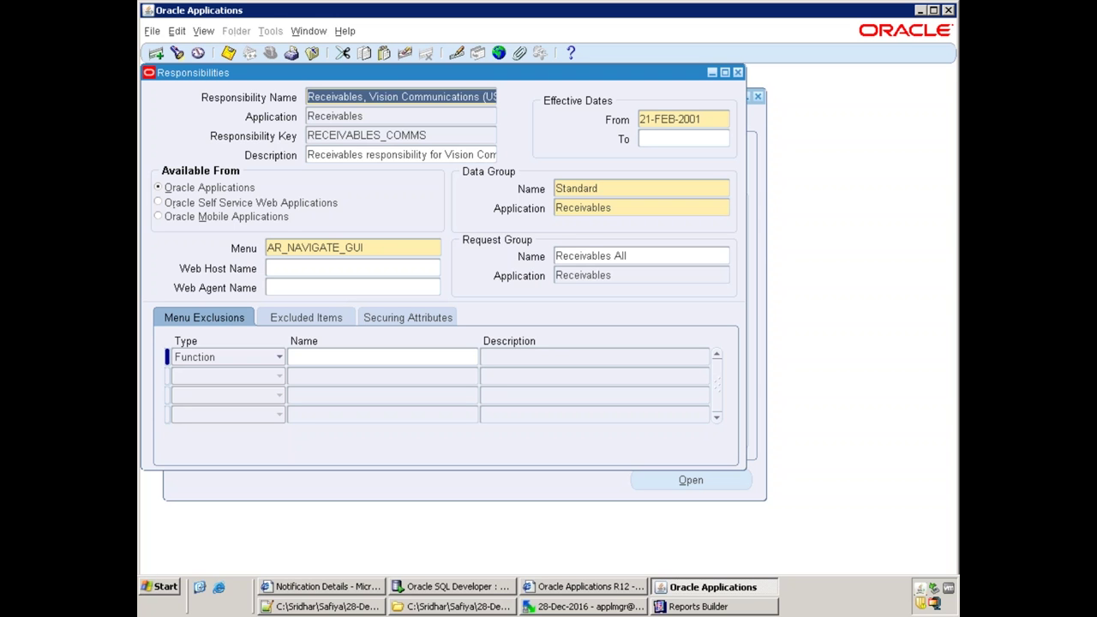
key(Down)
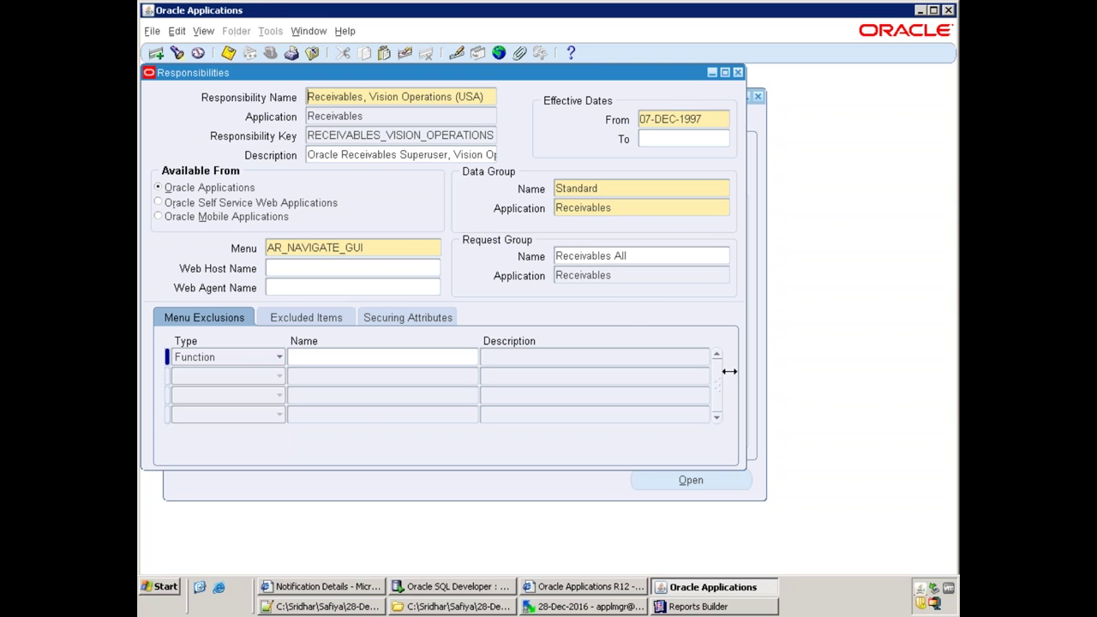
click(616, 257)
key(ctrl+c)
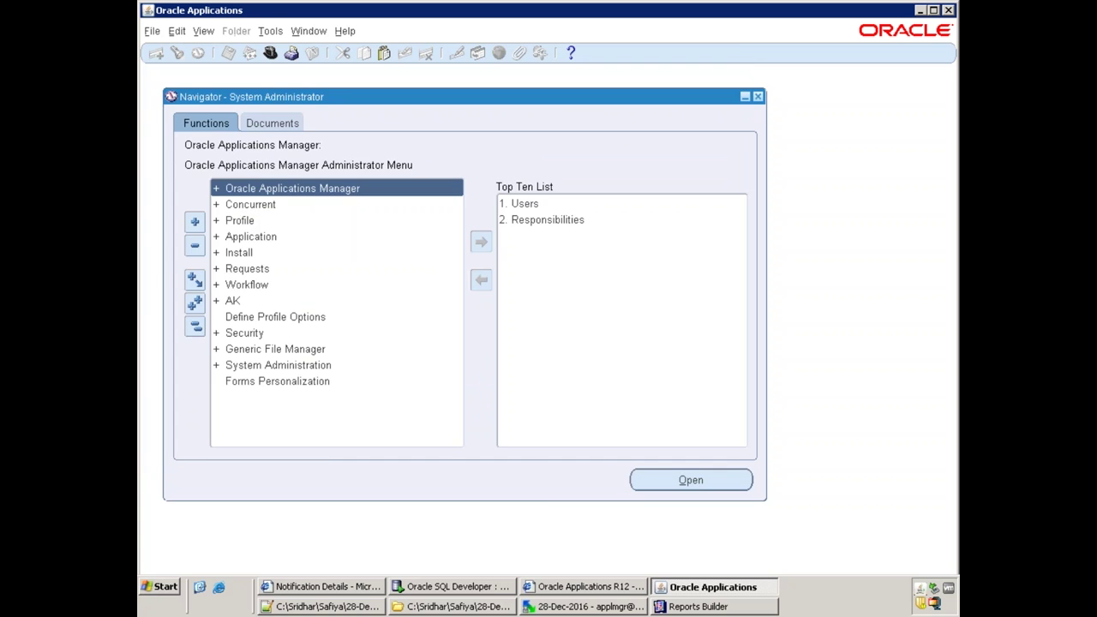
Step: Open Request Groups, query Receivables All, and select the custom program name in the notes
key(ctrl+f)
text(Request)
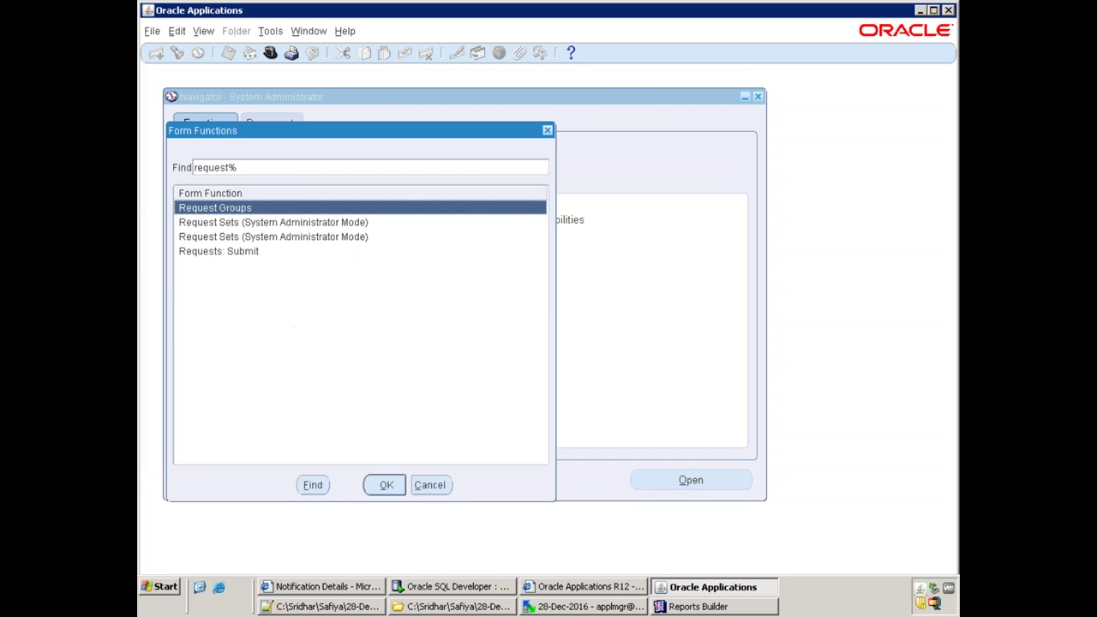
key(Return)
key(ctrl+v)
key(ctrl+F11)
key(alt+Tab)
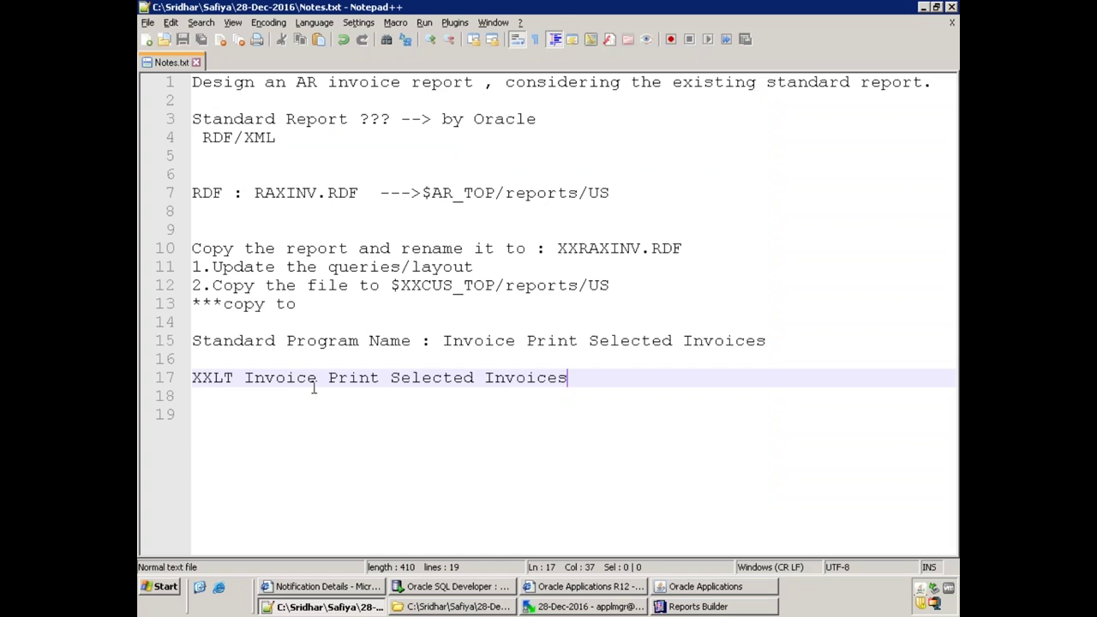
key(shift+Home)
key(ctrl+c)
Step: Add XXLT Invoice Print Selected Invoices as a new Receivables All request row and close the form
key(alt+Tab)
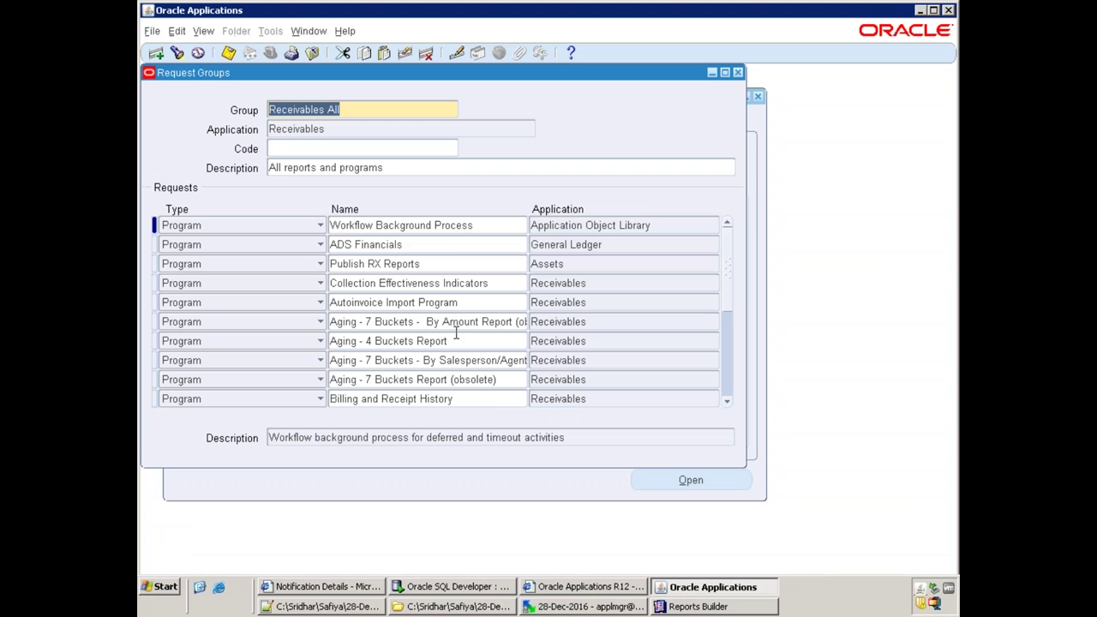
click(453, 231)
key(ctrl+Down)
click(499, 246)
key(ctrl+v)
key(Tab)
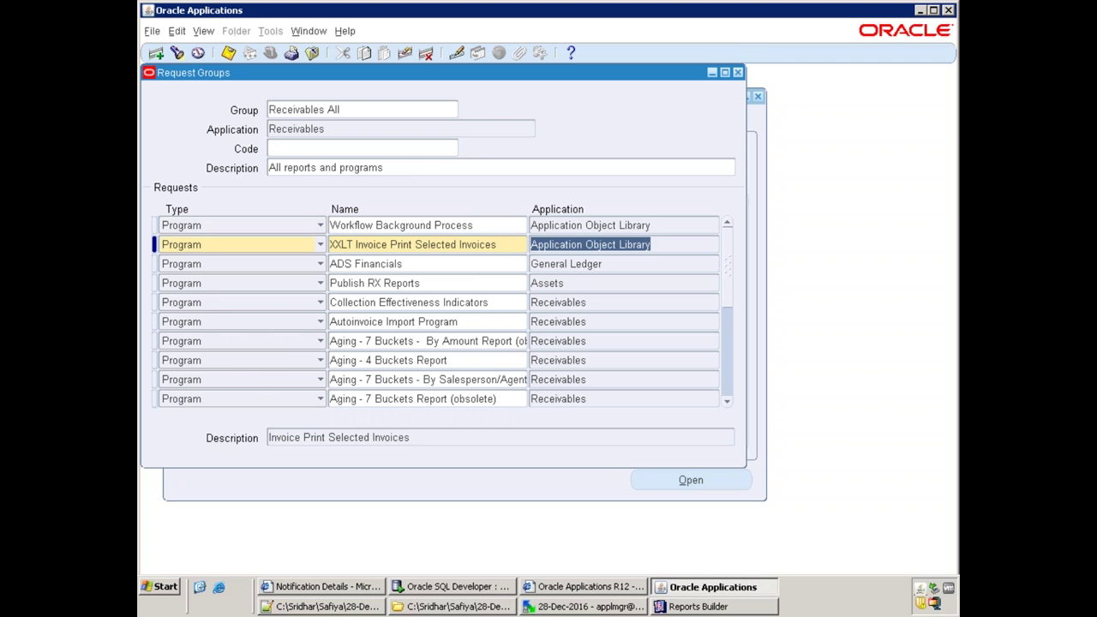
key(F4)
key(ctrl+l)
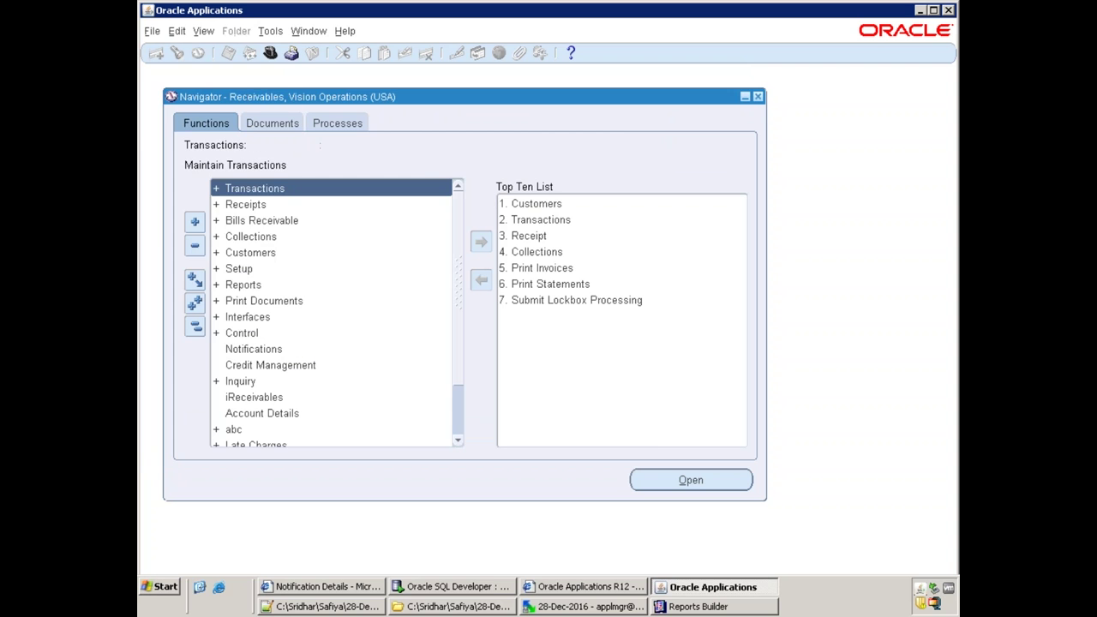
Step: Start a new single request for the Invoice Print Selected Invoices program
key(alt+v)
key(Escape)
key(alt+v)
key(r)
key(alt+n)
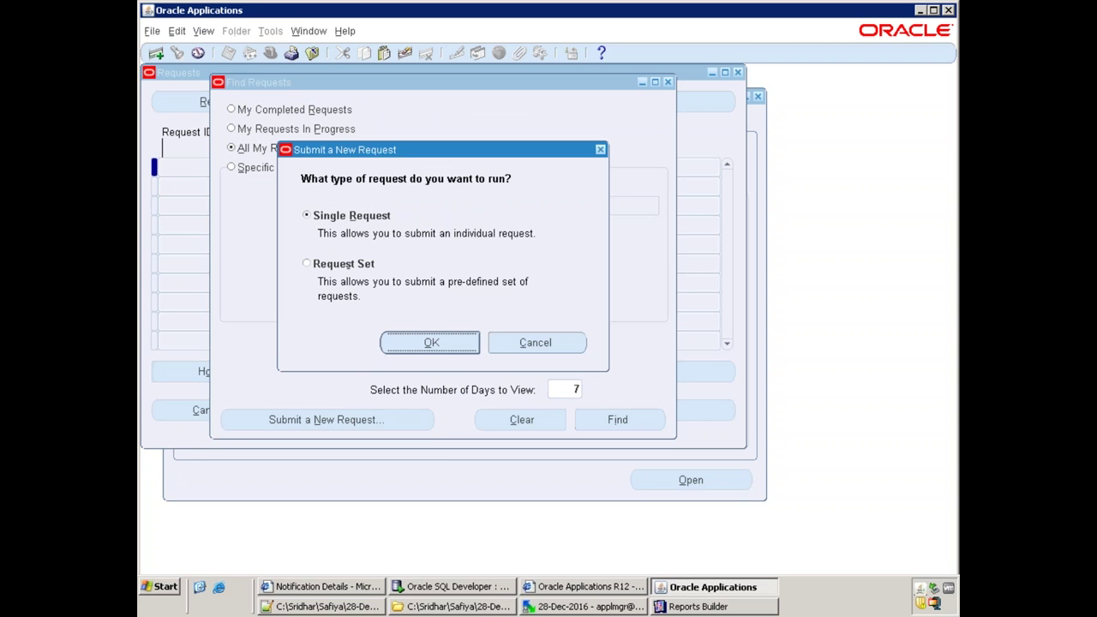
key(Return)
text(Invoice)
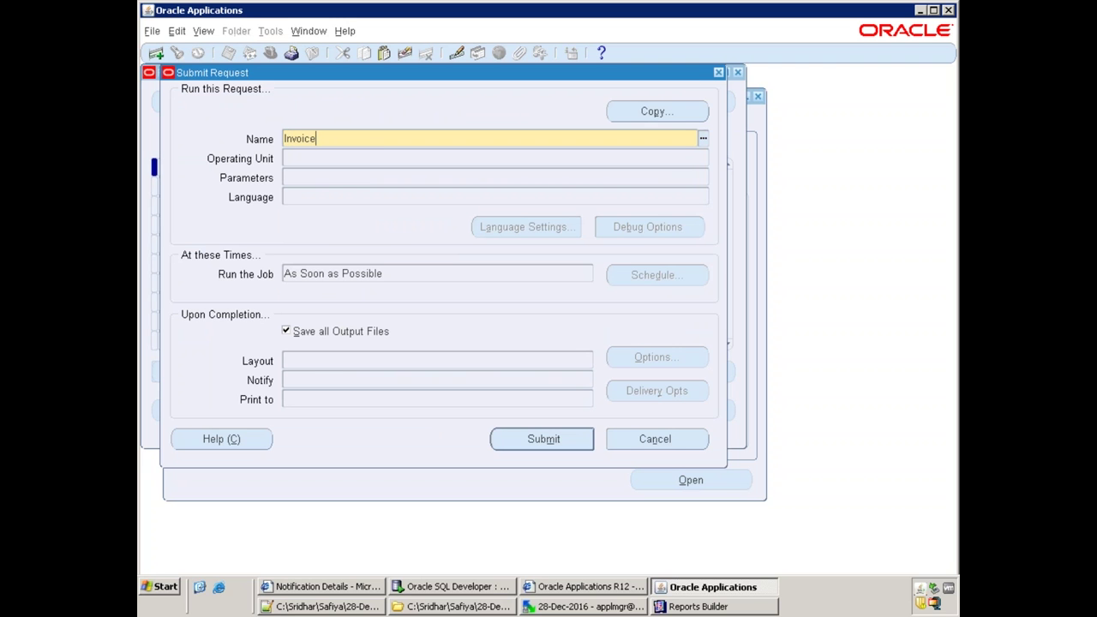
key(ctrl+a)
key(Delete)
text(Invoice Print Selected Invoices)
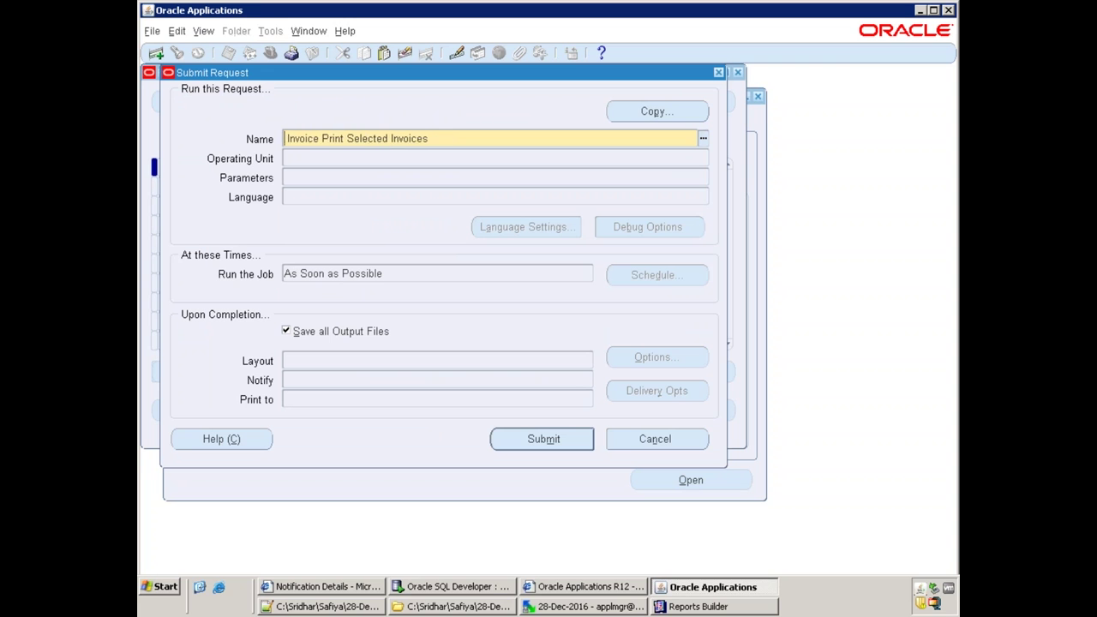
key(Tab)
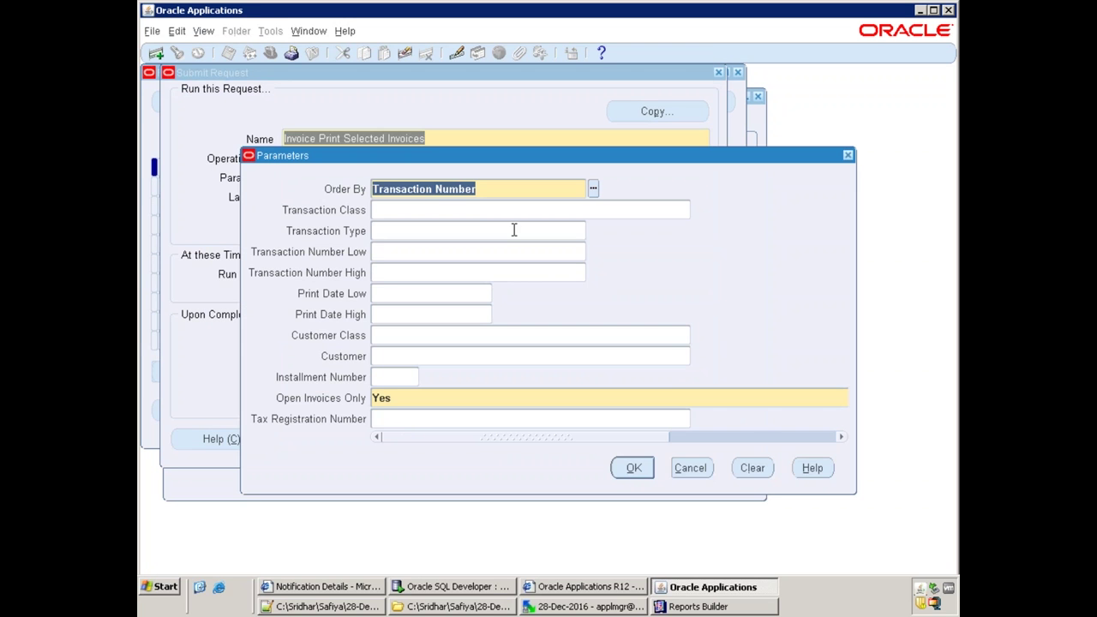
Step: Set transaction 10000064 and Open Invoices Only to No, then submit the request
click(454, 245)
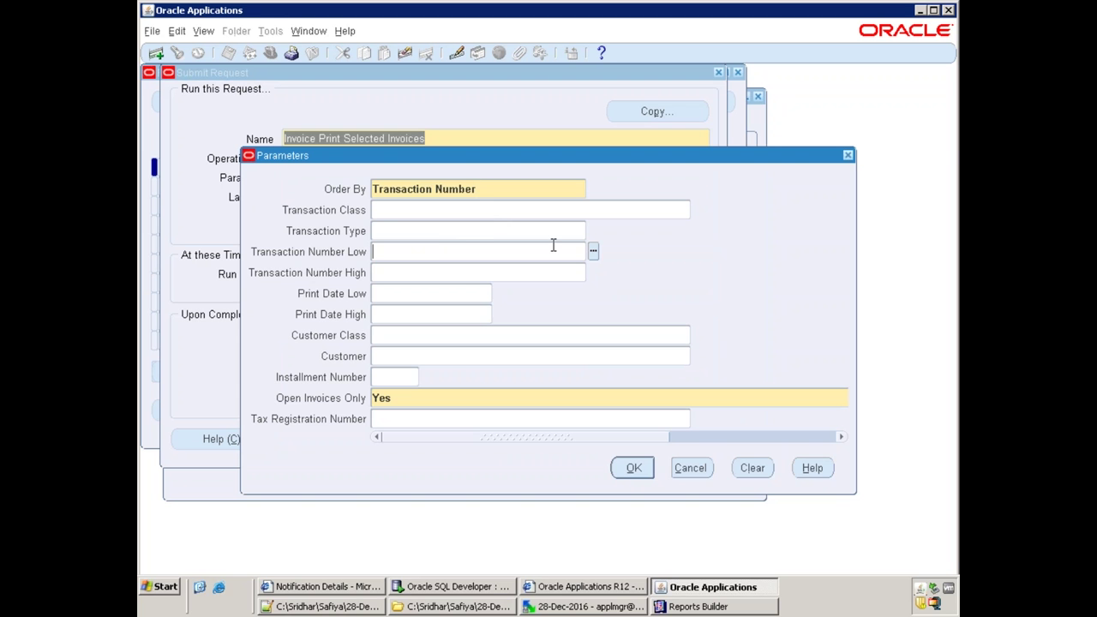
click(594, 252)
text(%)
key(Return)
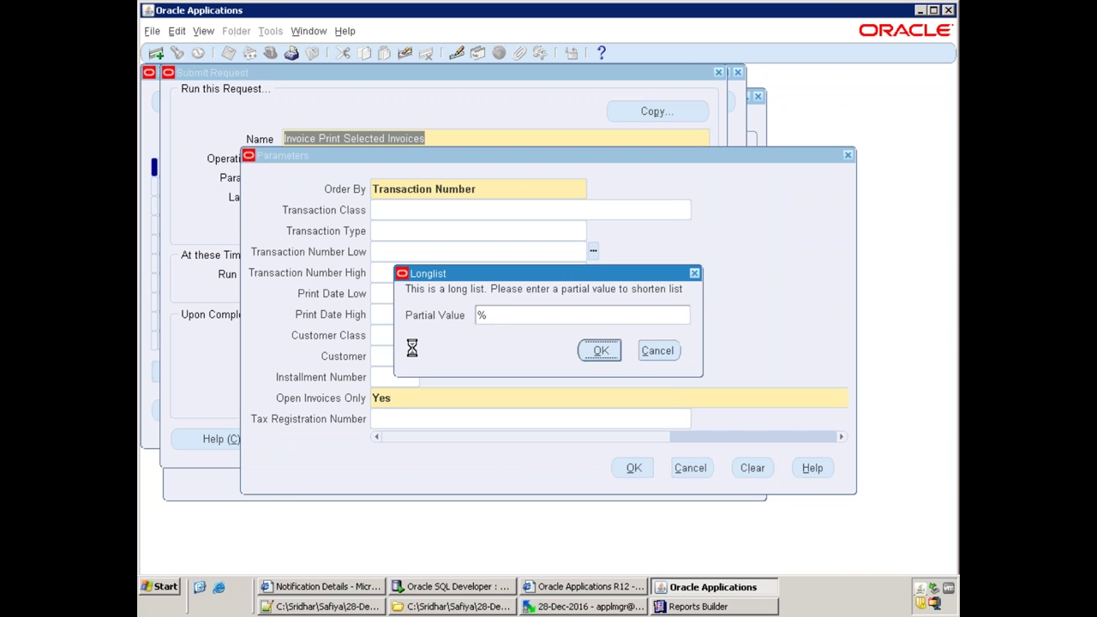
click(368, 282)
click(440, 430)
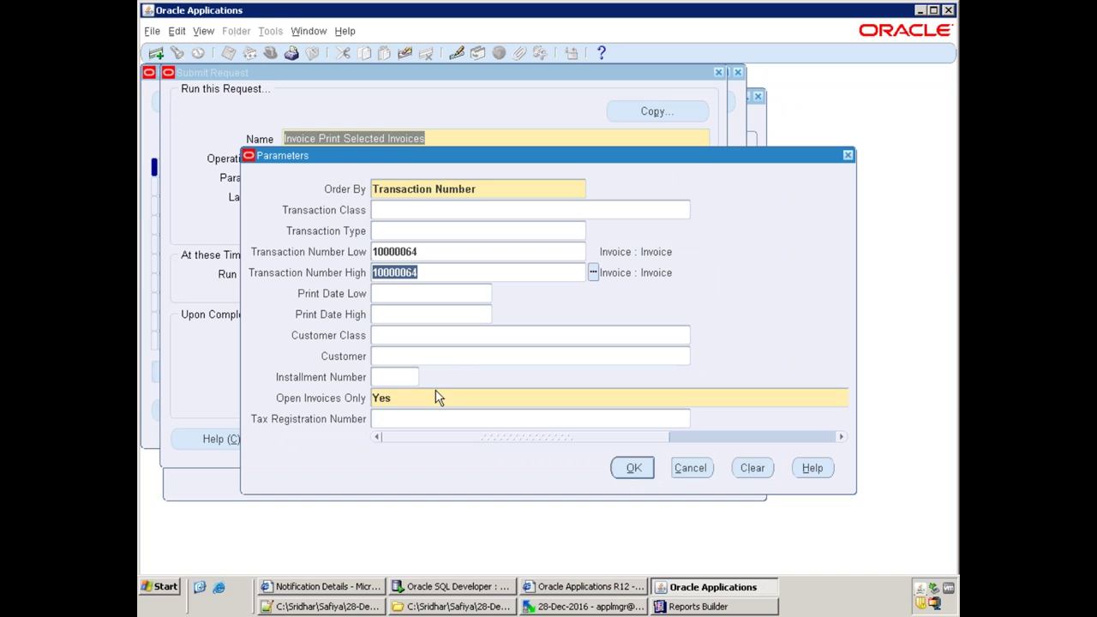
click(431, 397)
text(N)
key(Tab)
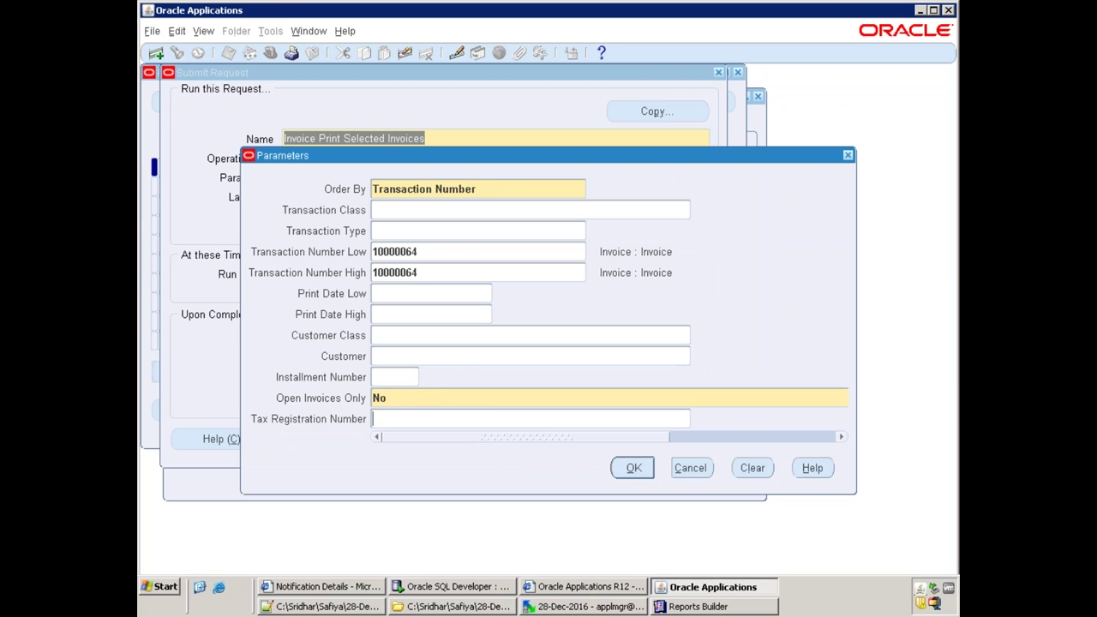
key(Return)
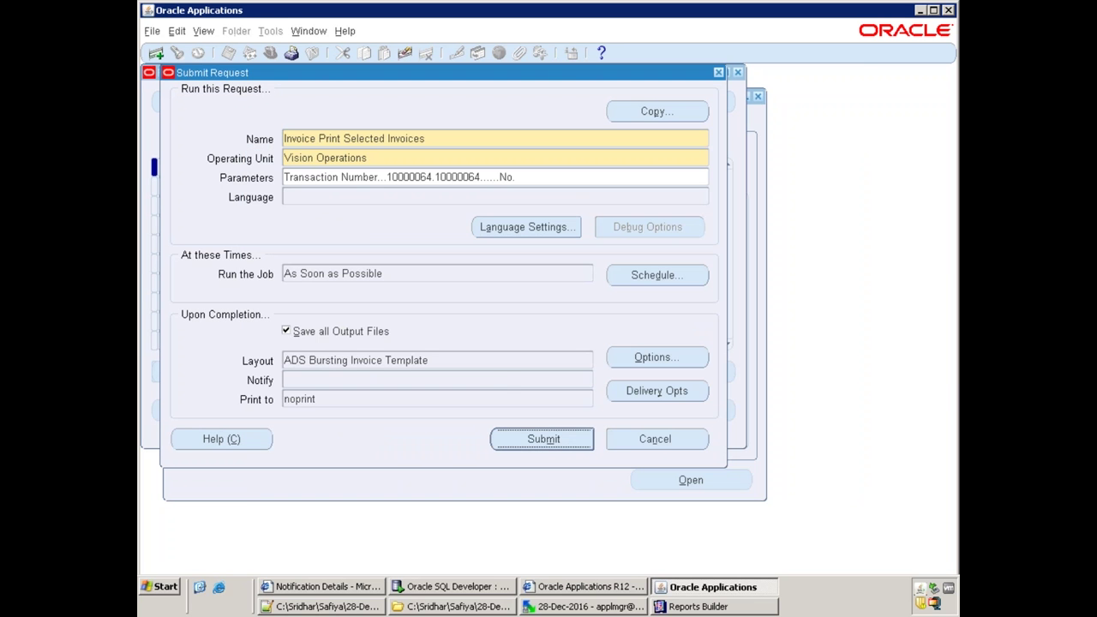
key(Return)
Step: List all my requests and refresh until both Invoice Print requests complete Normal, then view the output
click(595, 366)
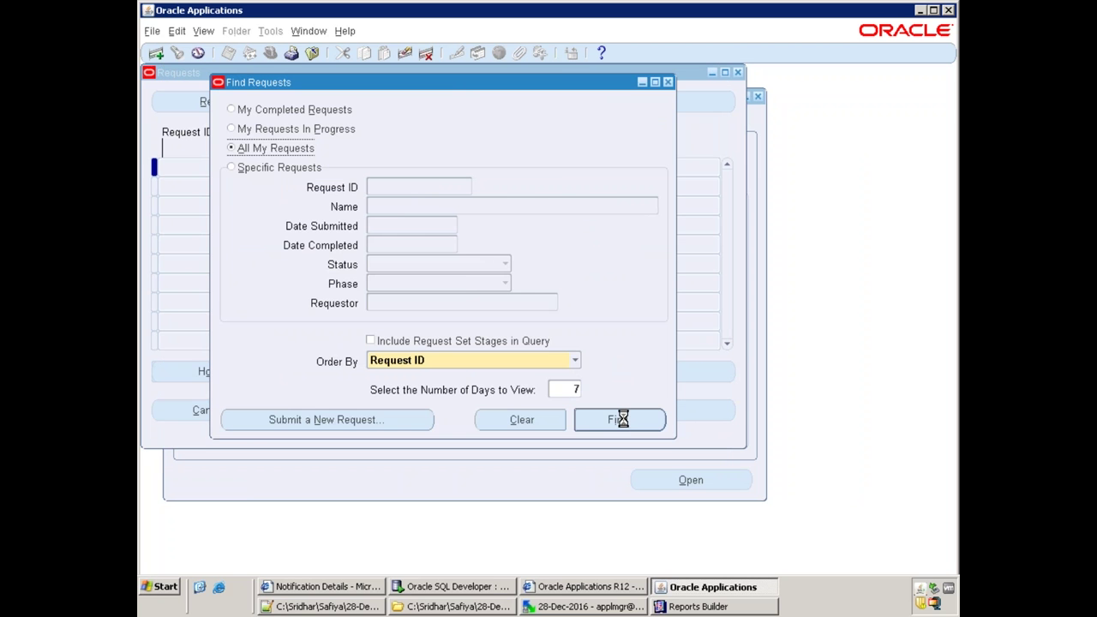
click(619, 419)
key(alt+r)
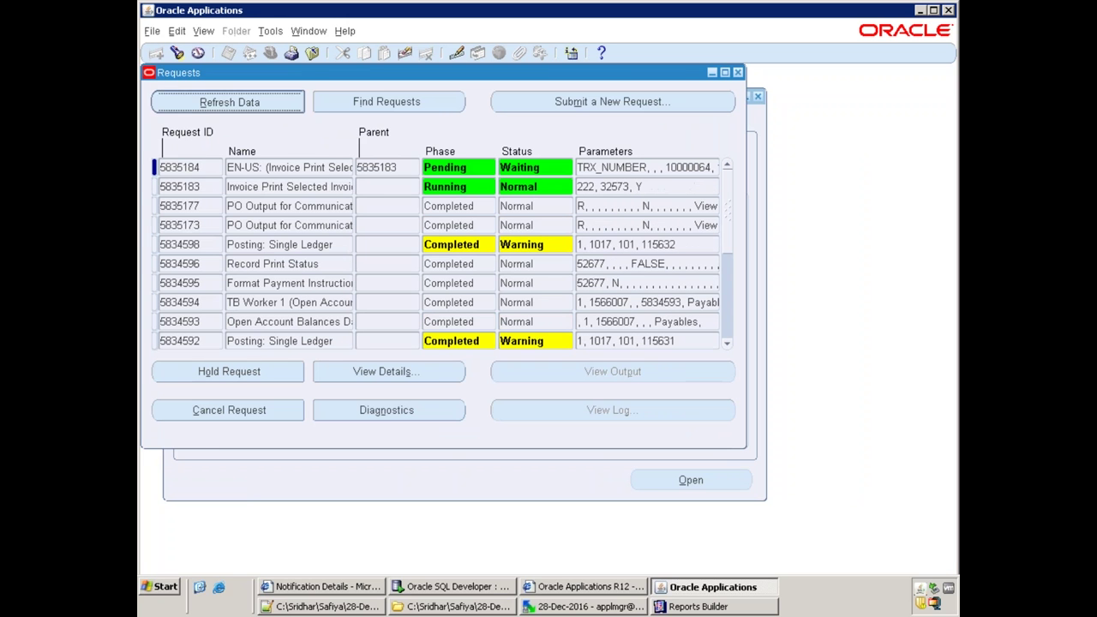
key(alt+r)
key(alt+r)
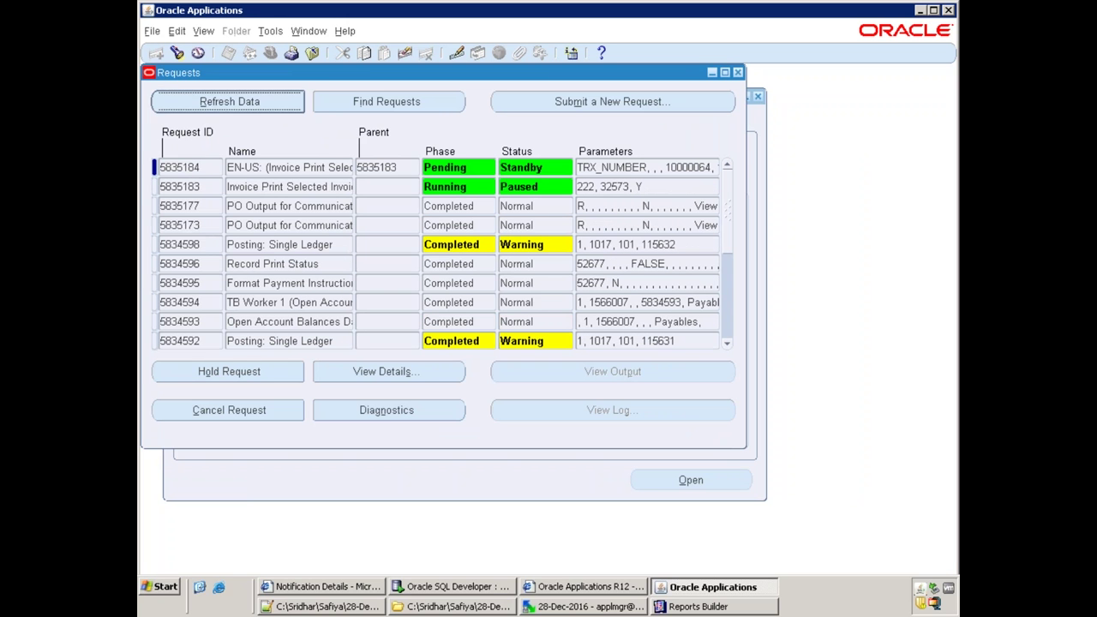
key(alt+r)
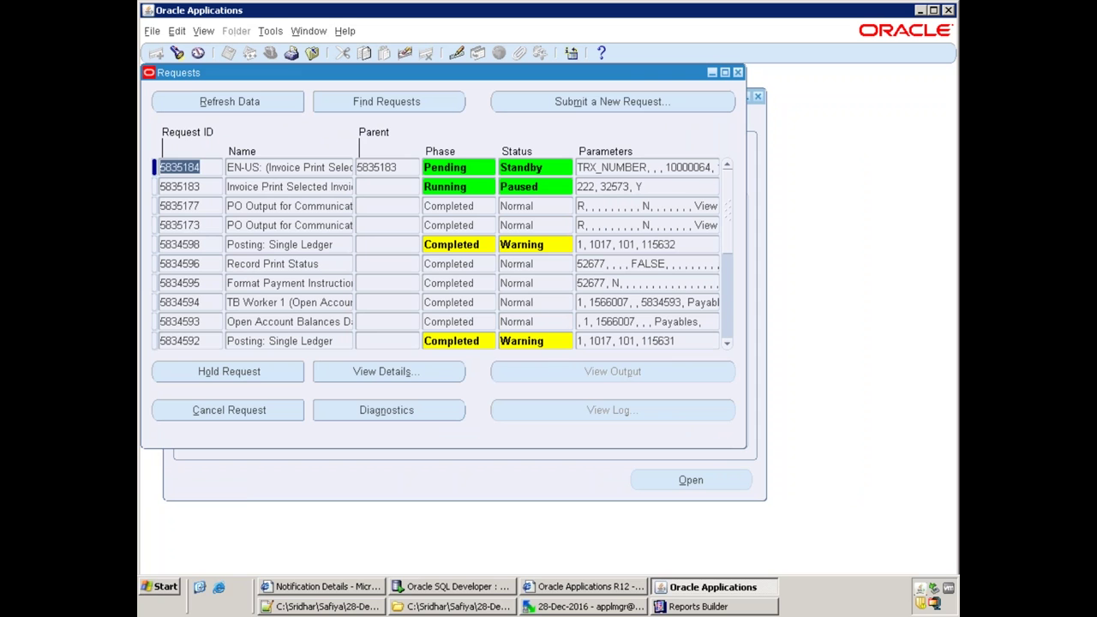
key(alt+r)
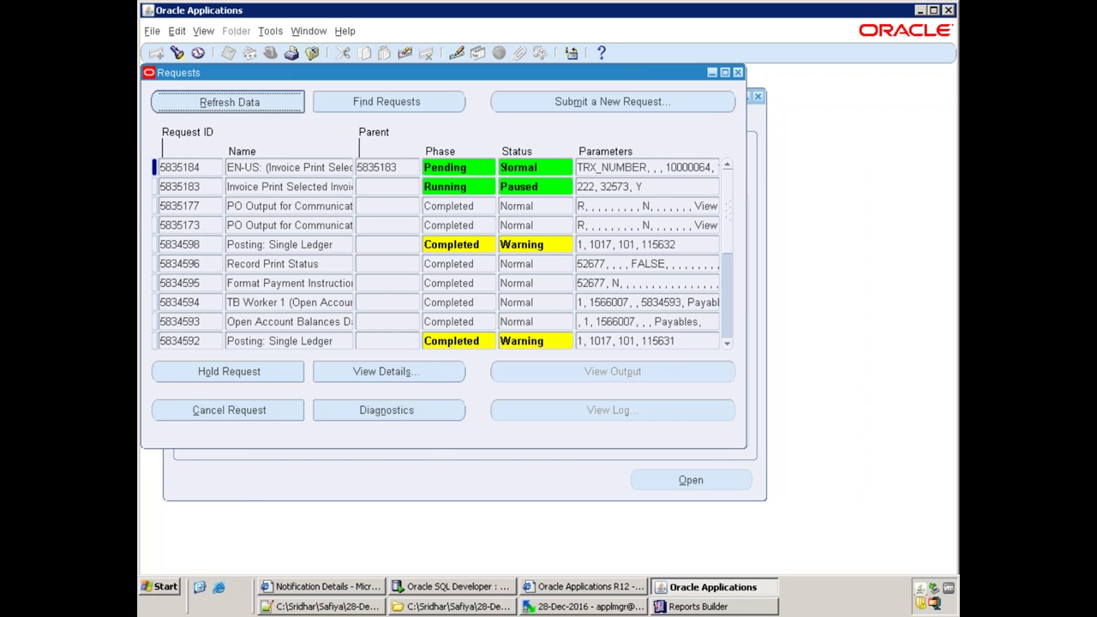
key(alt+r)
key(alt+r)
key(alt+r)
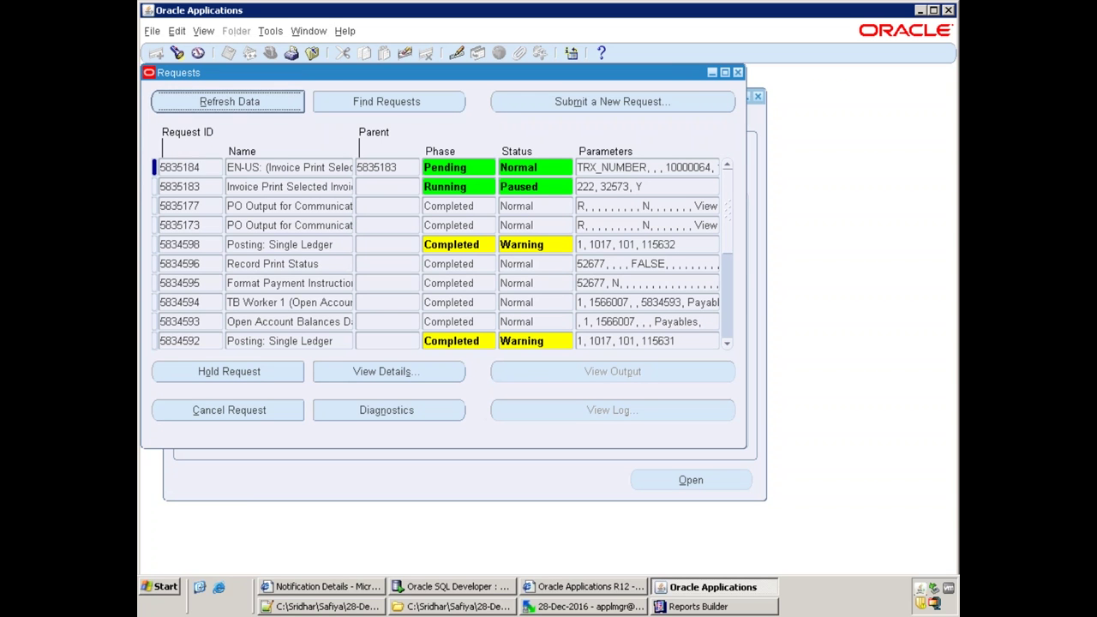
key(alt+r)
key(alt+r)
key(alt+r)
key(alt+r)
key(alt+r)
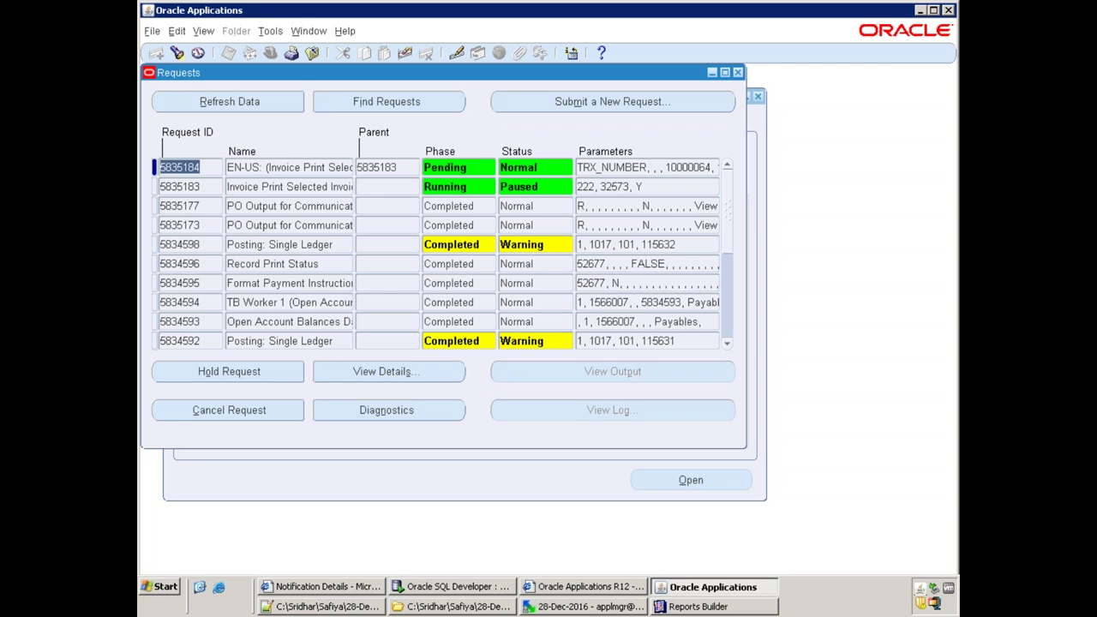
key(alt+r)
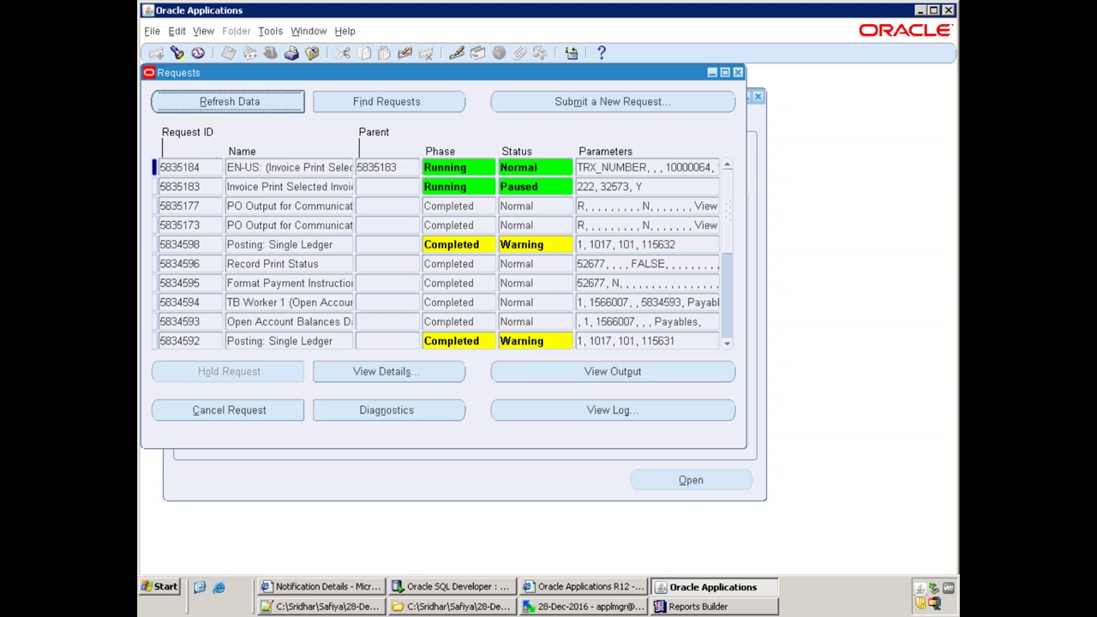
key(alt+r)
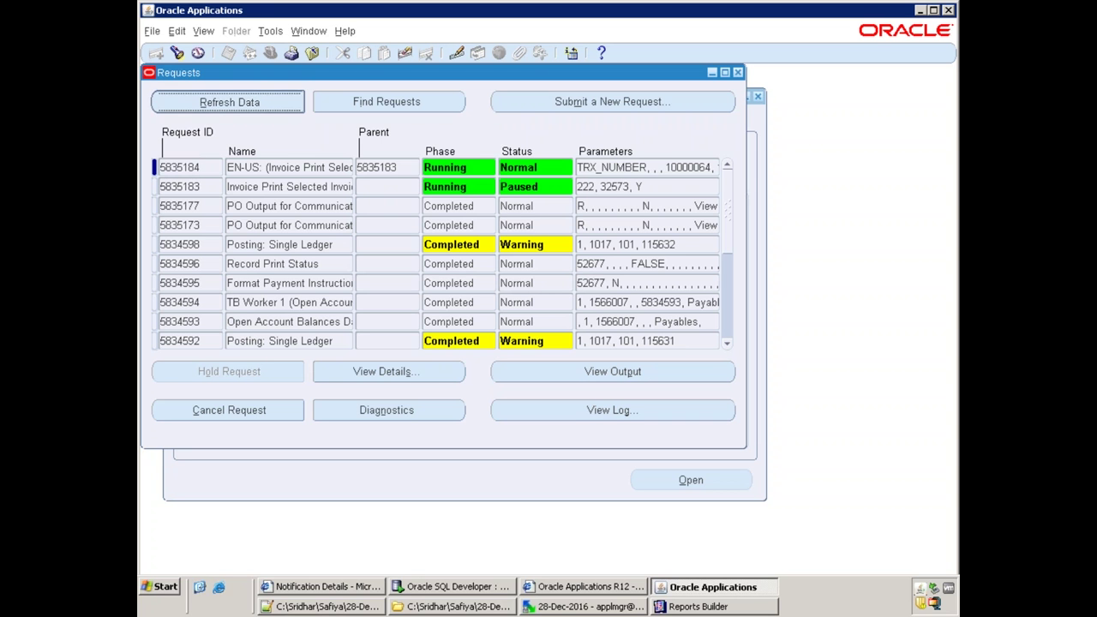
key(alt+r)
key(alt+r)
key(alt+r)
key(alt+r)
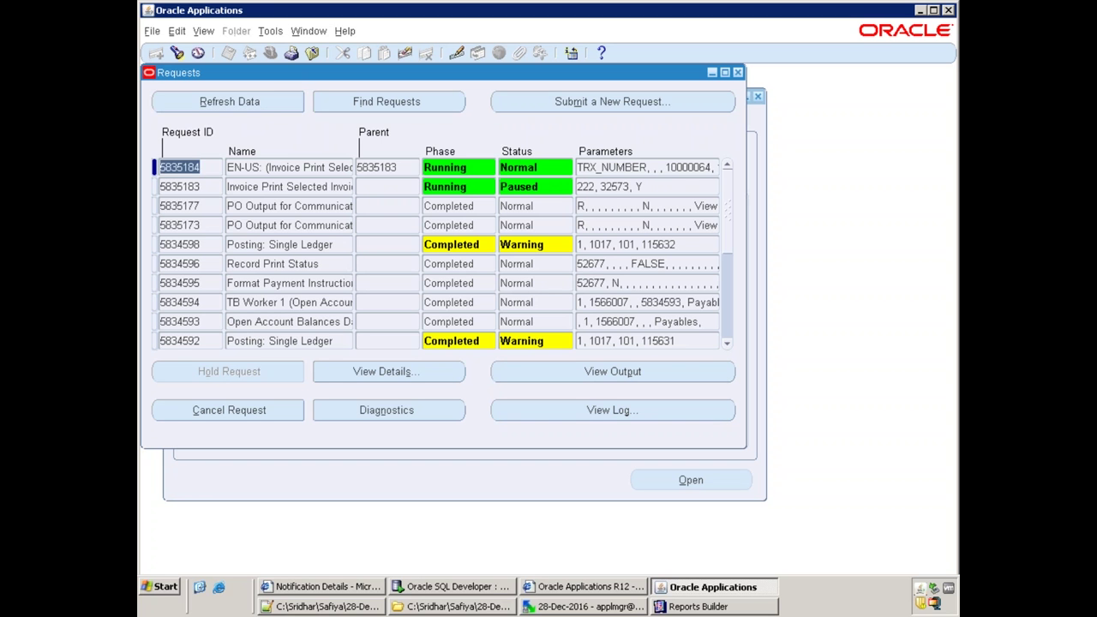
key(alt+r)
key(alt+r)
key(alt+r)
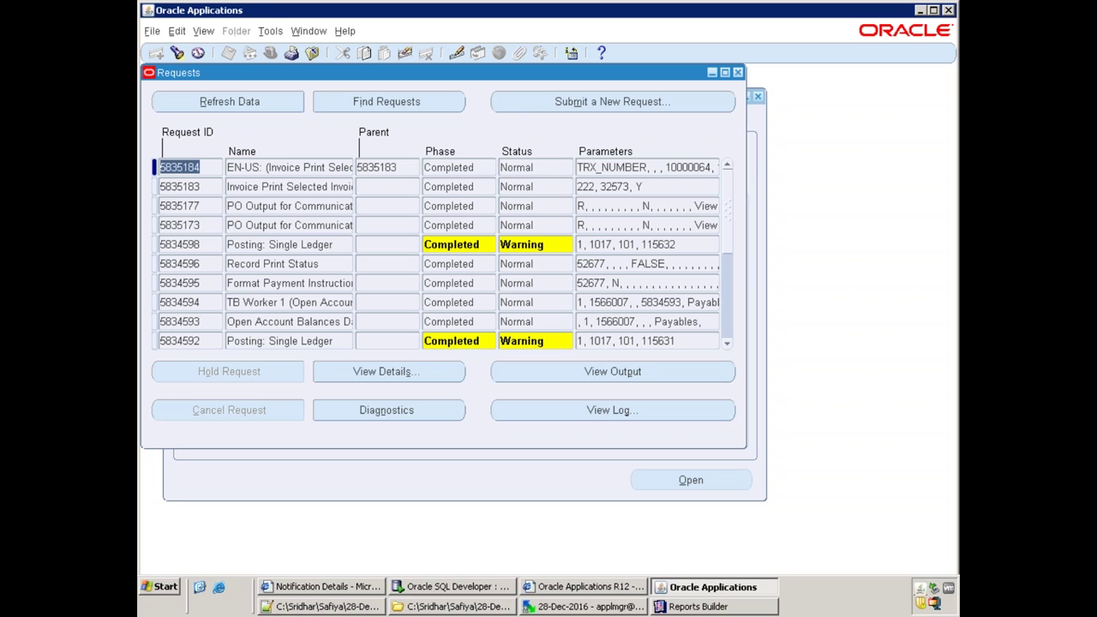
click(609, 377)
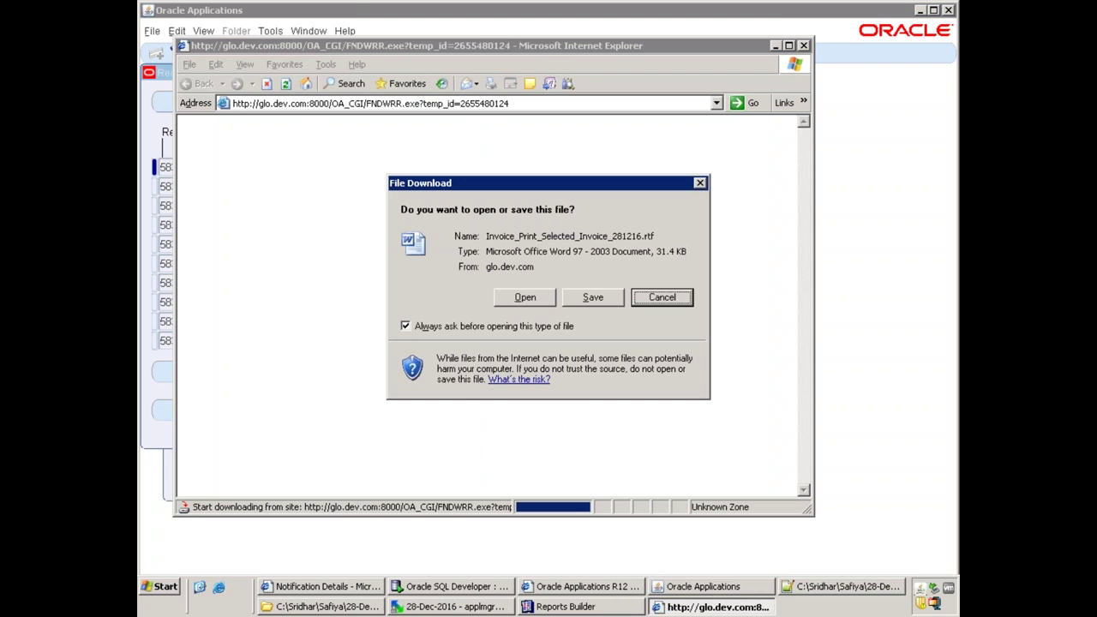
click(525, 298)
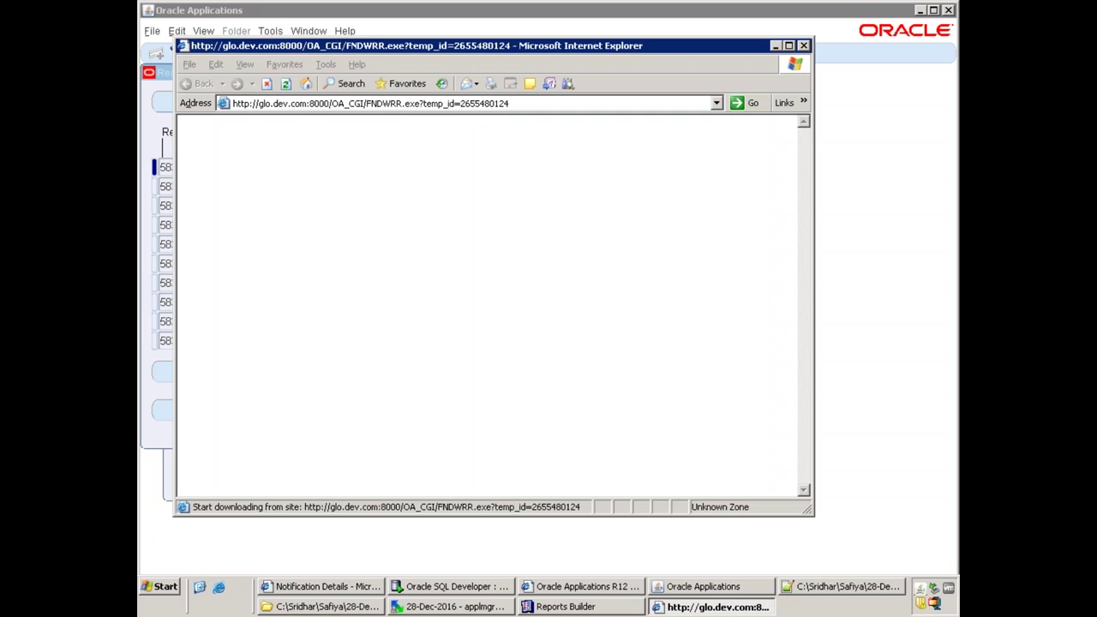
scroll(580, 332, down, 6)
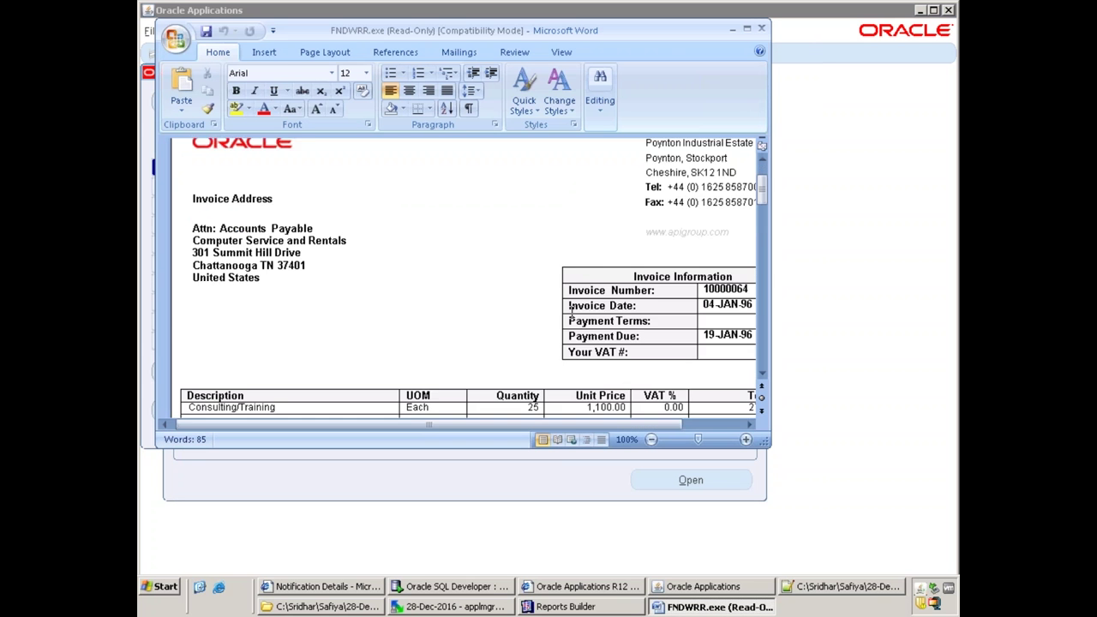
scroll(580, 332, down, 10)
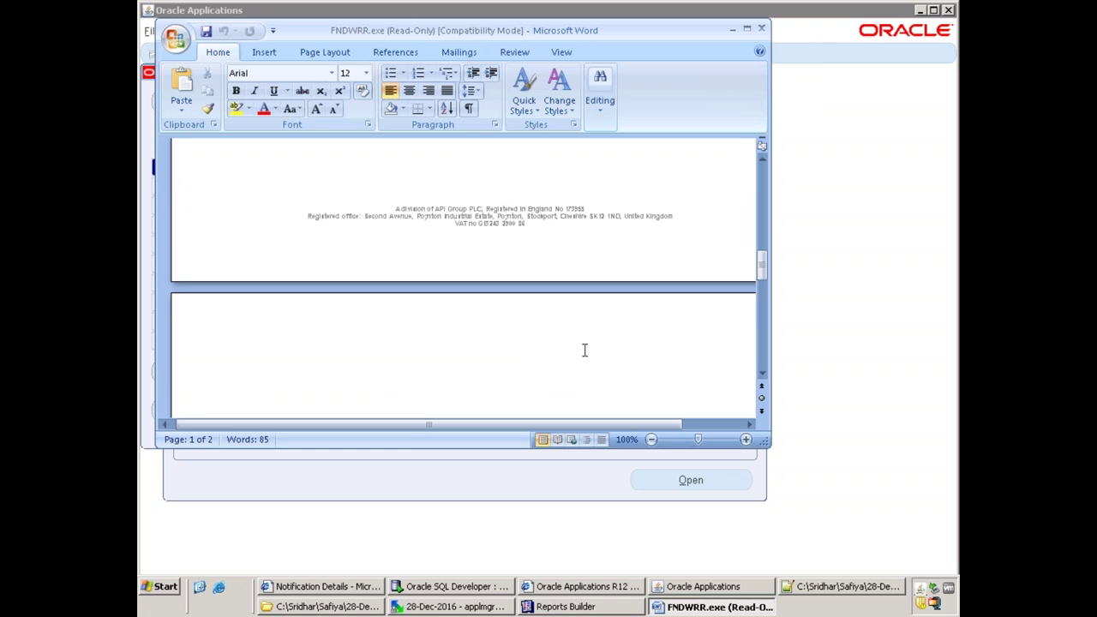
scroll(651, 340, down, 3)
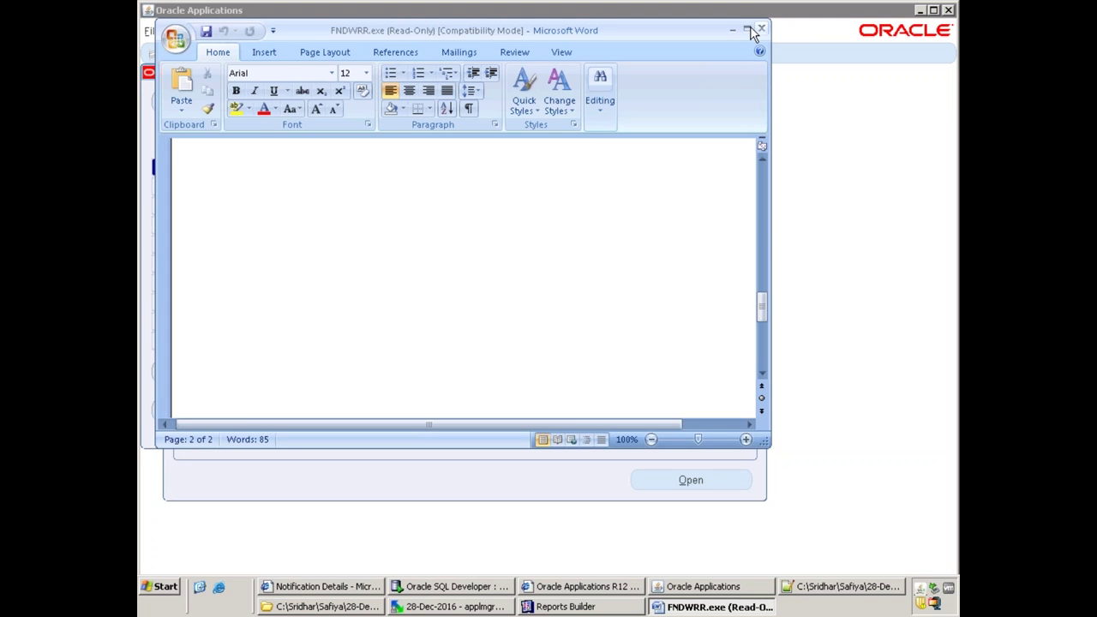
click(746, 30)
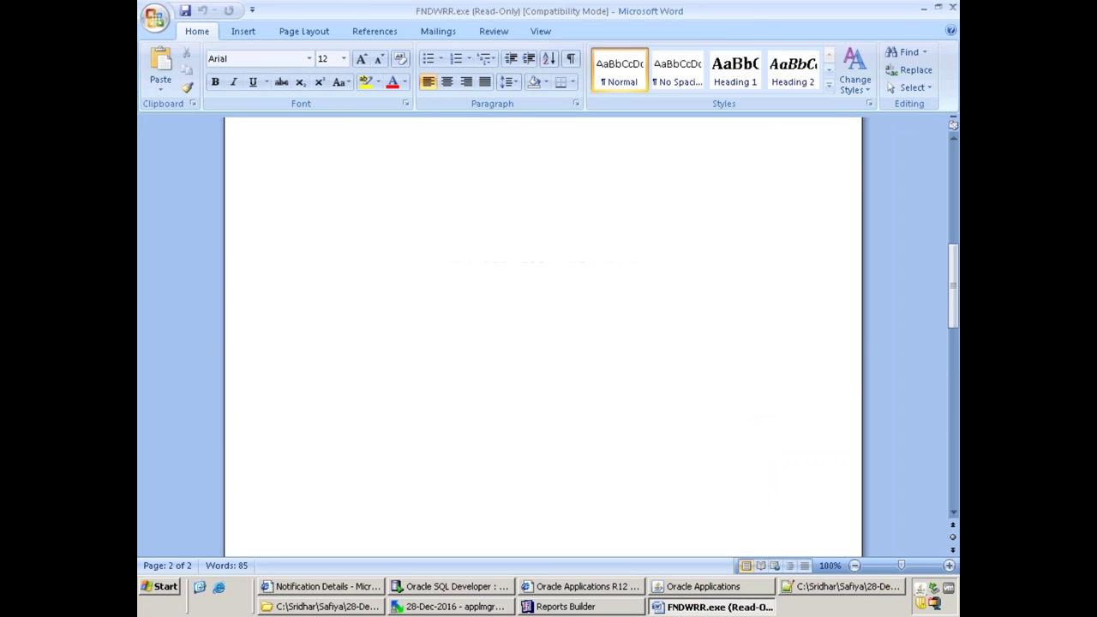
scroll(771, 233, up, 1)
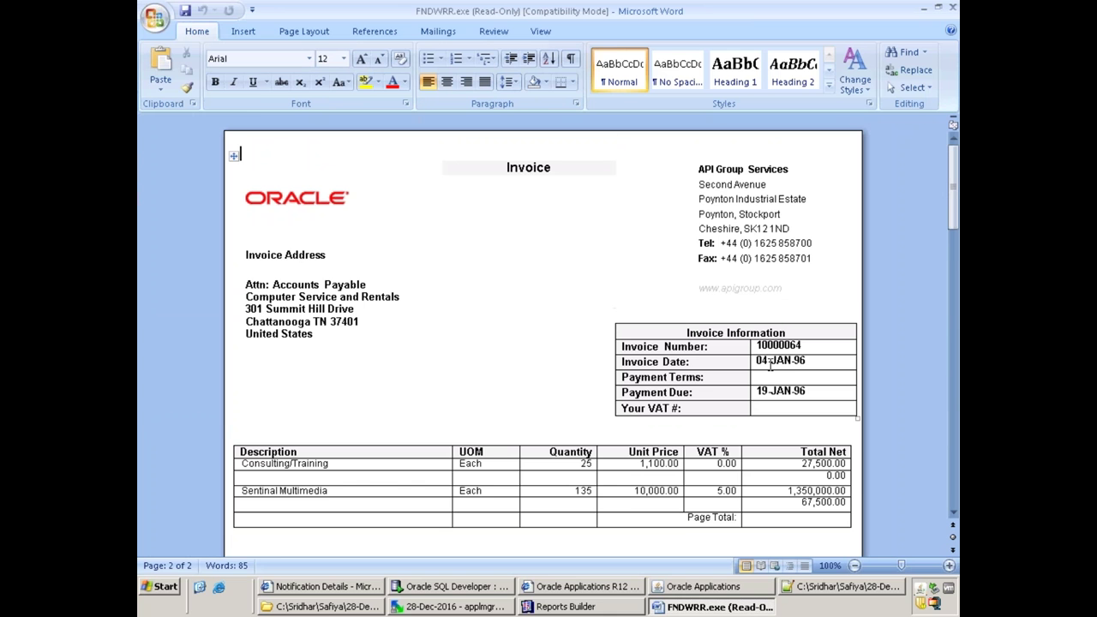
scroll(369, 494, down, 2)
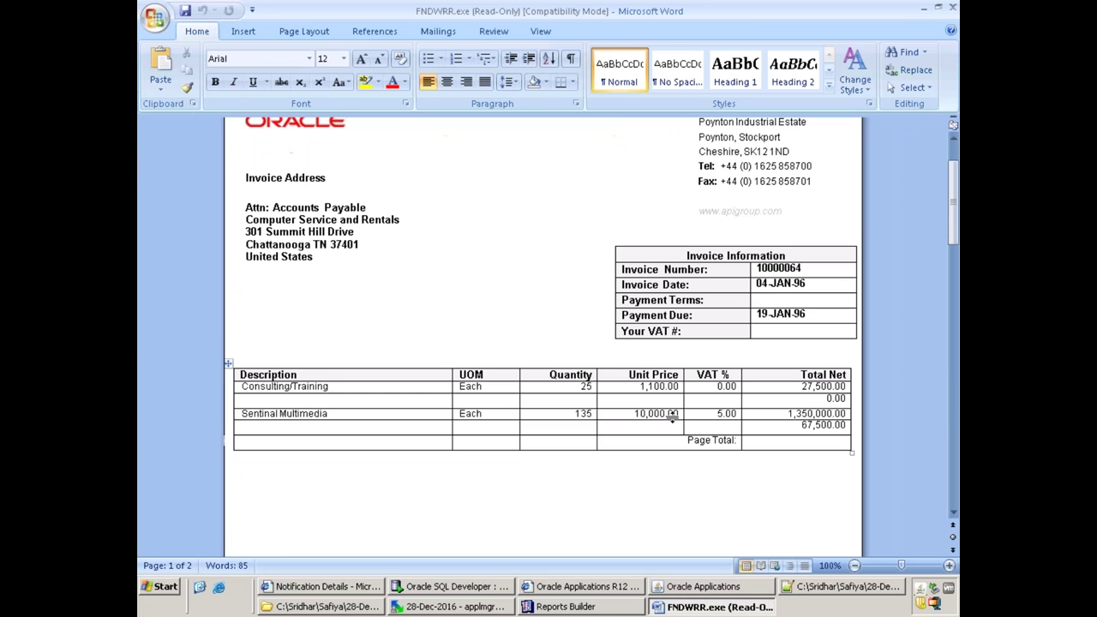
scroll(526, 422, down, 1)
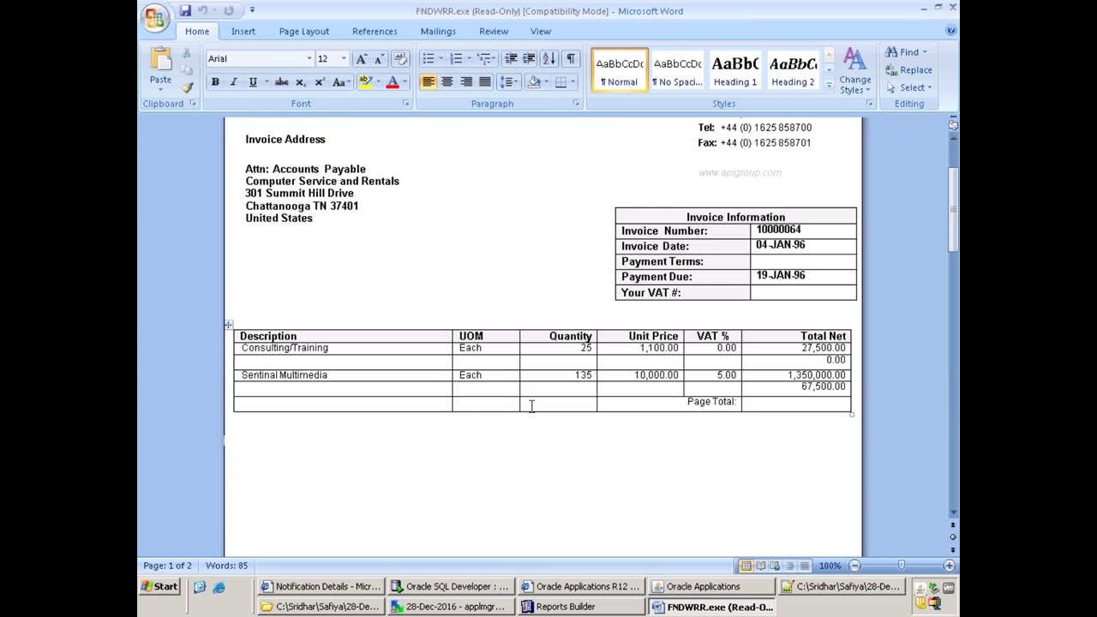
click(954, 10)
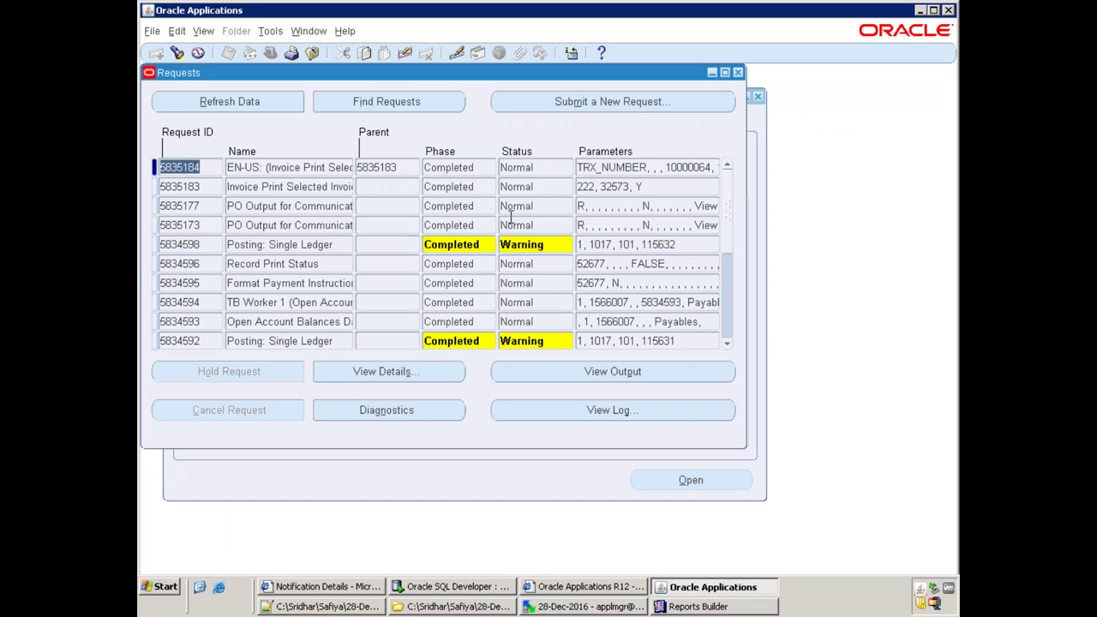
Step: Copy invoice number 10000064 and start a single request for XXLT Invoice Print Selected Invoices
double_click(689, 168)
key(ctrl+c)
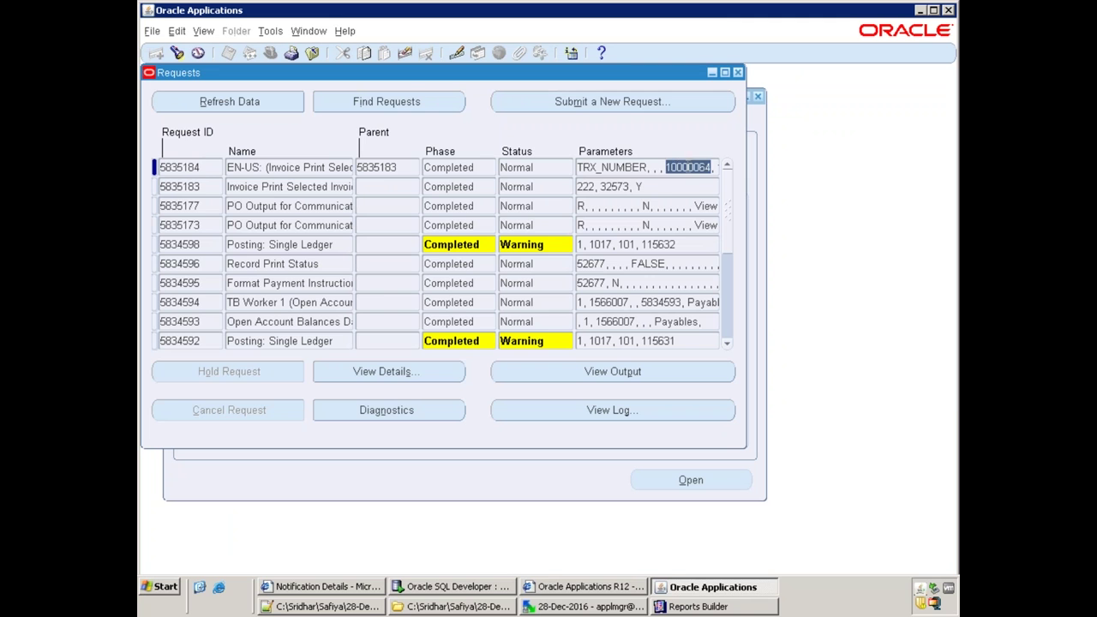
click(633, 102)
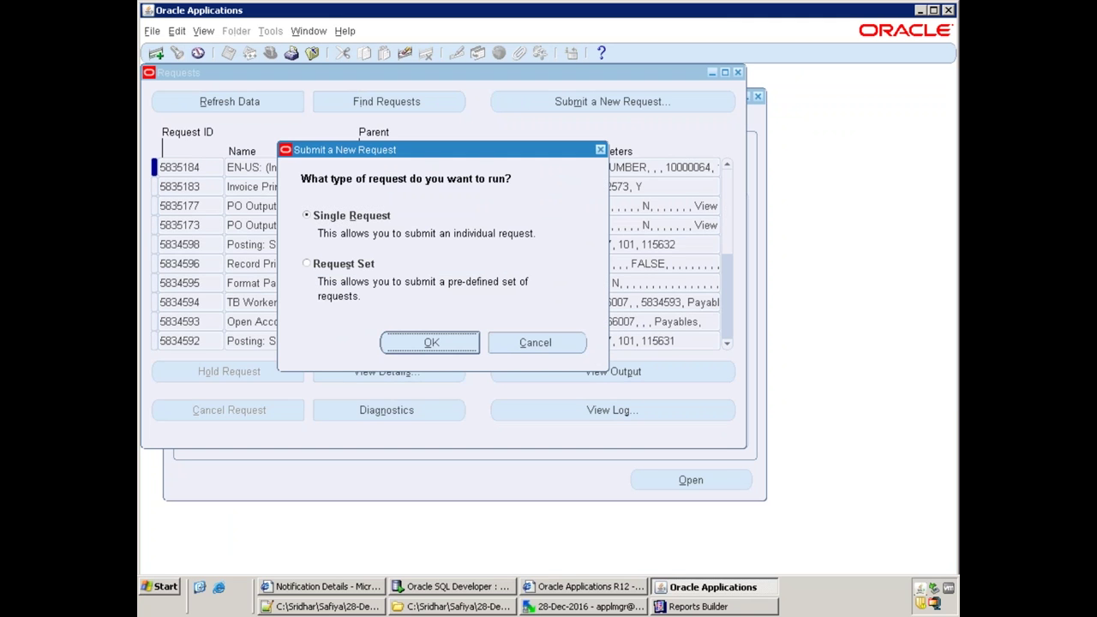
click(447, 340)
text(xxlt)
key(Tab)
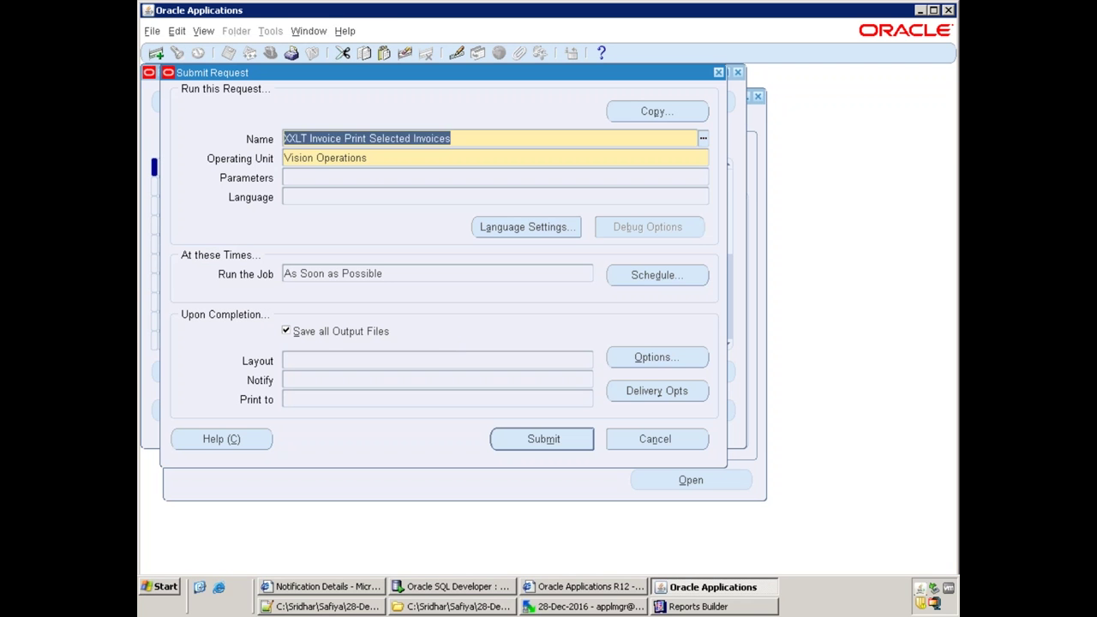
Step: Set Transaction Number Low/High to 10000064 and Open Invoices Only to No
click(409, 252)
key(ctrl+v)
key(Tab)
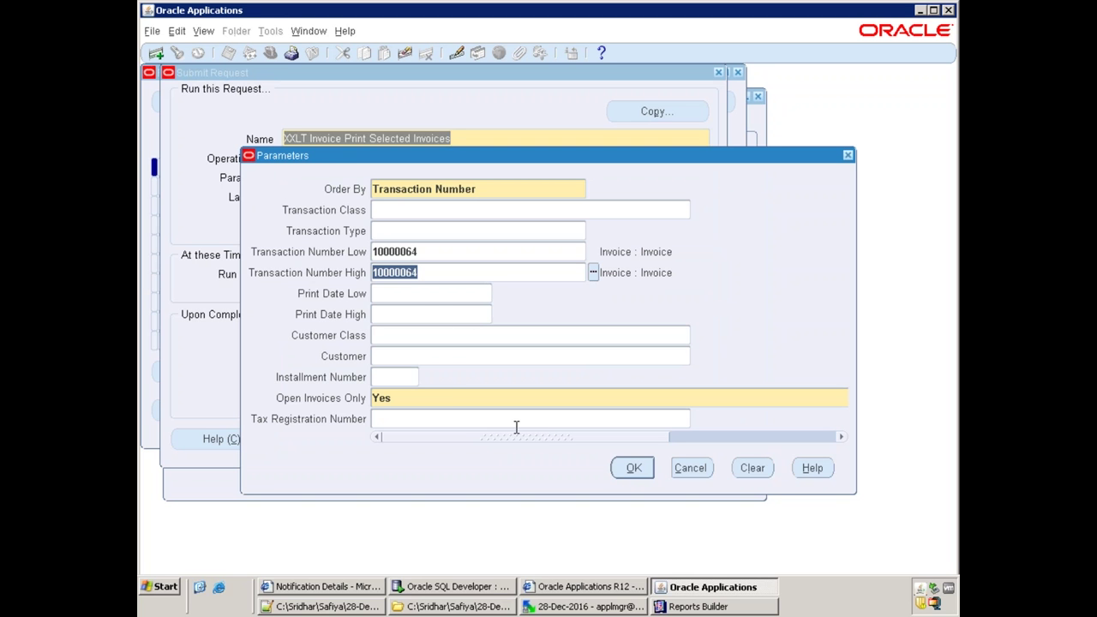
click(451, 397)
text(No)
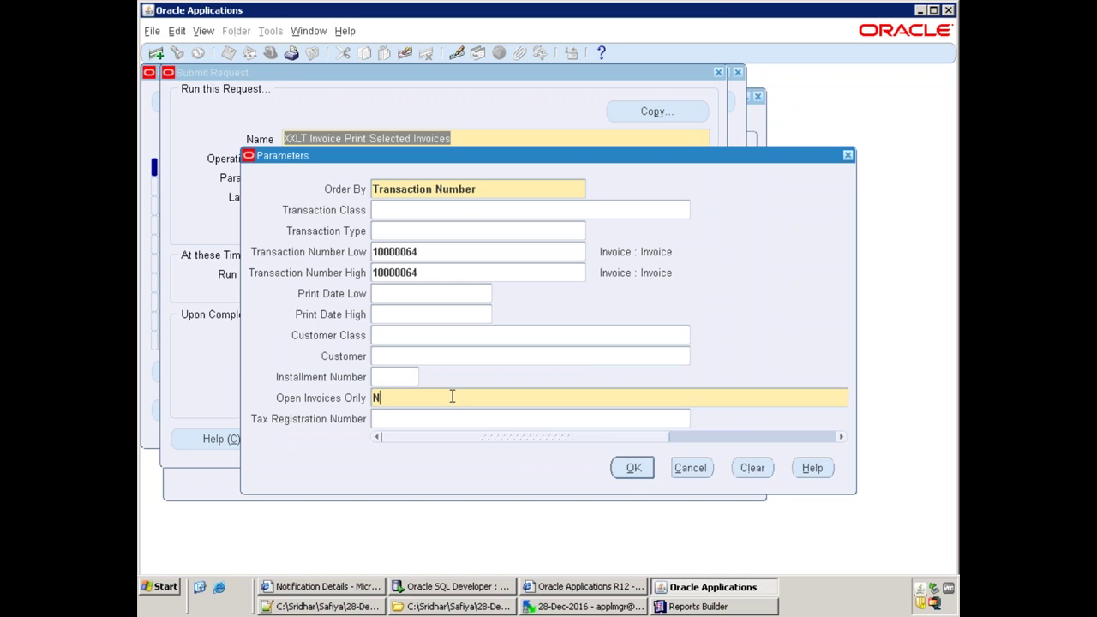
click(632, 467)
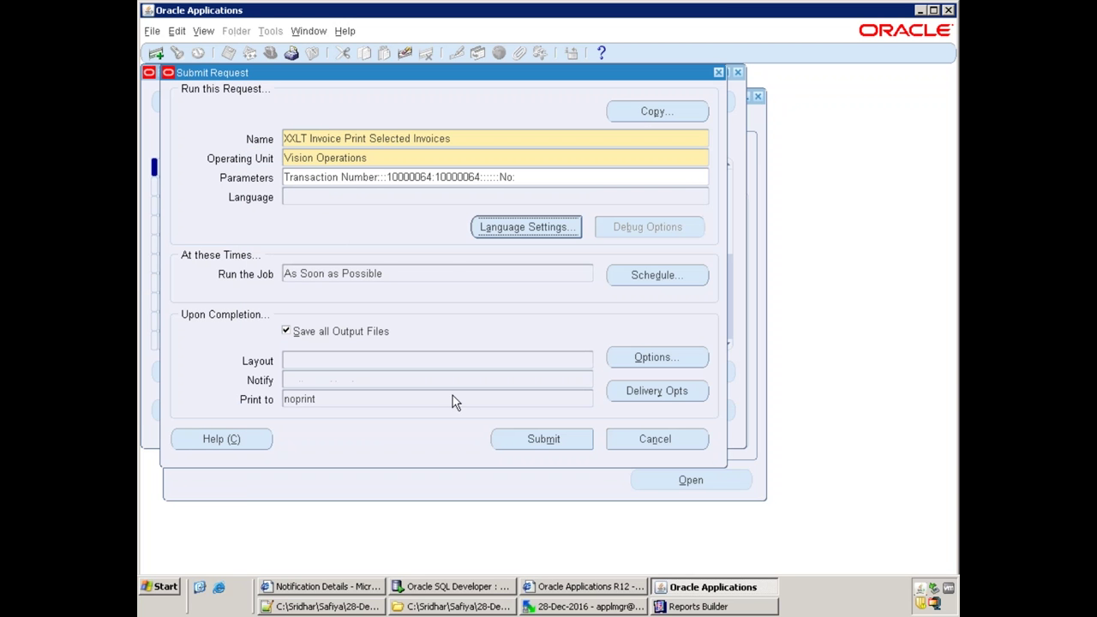
click(430, 160)
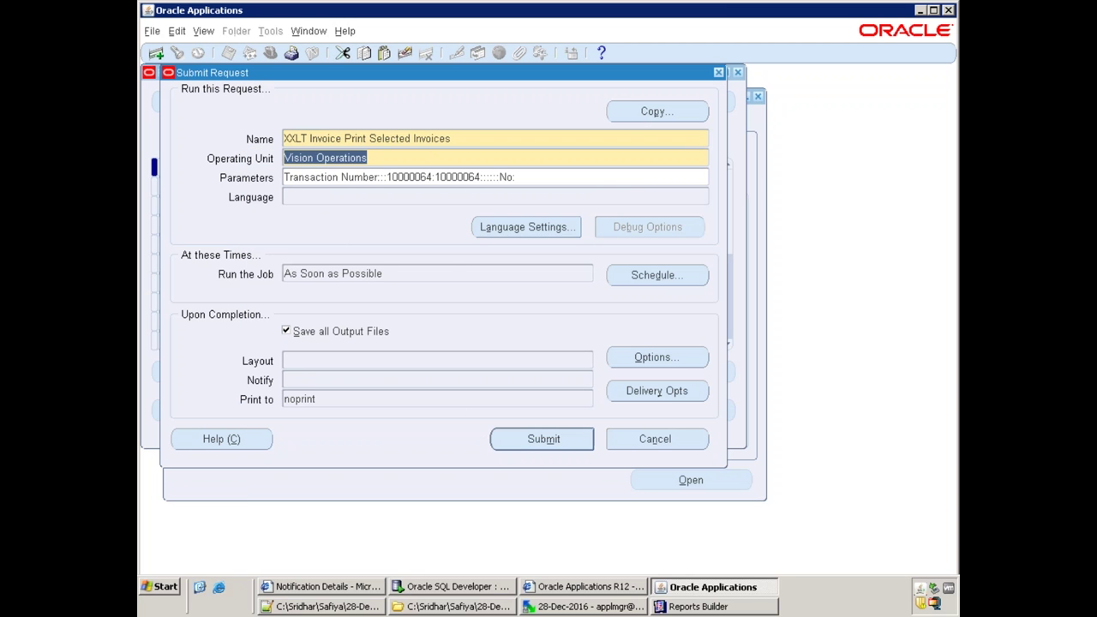
click(431, 177)
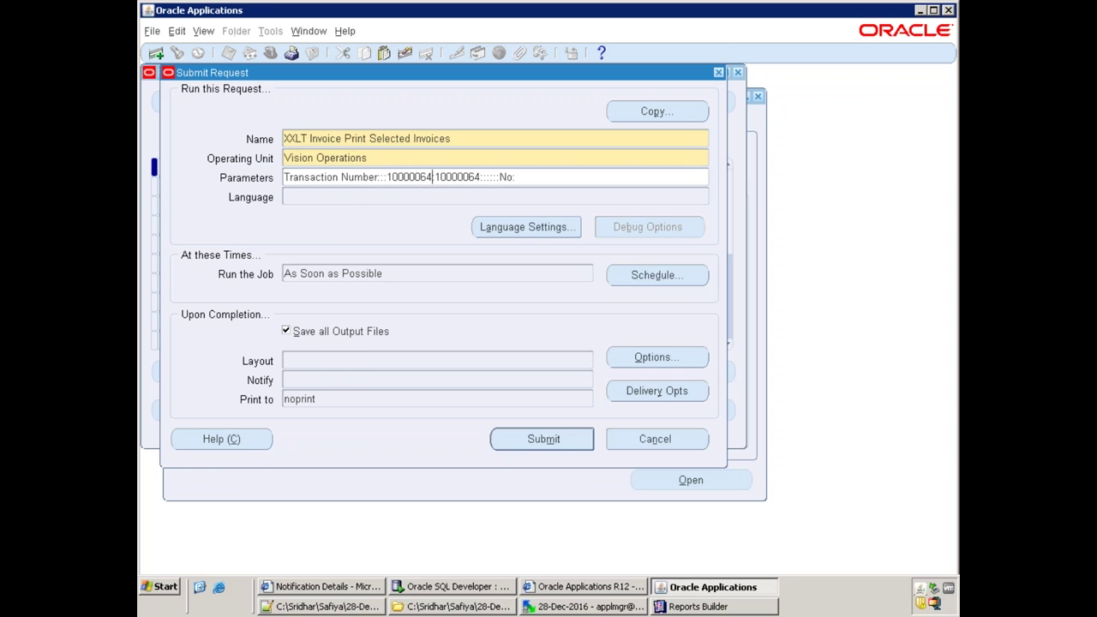
click(634, 468)
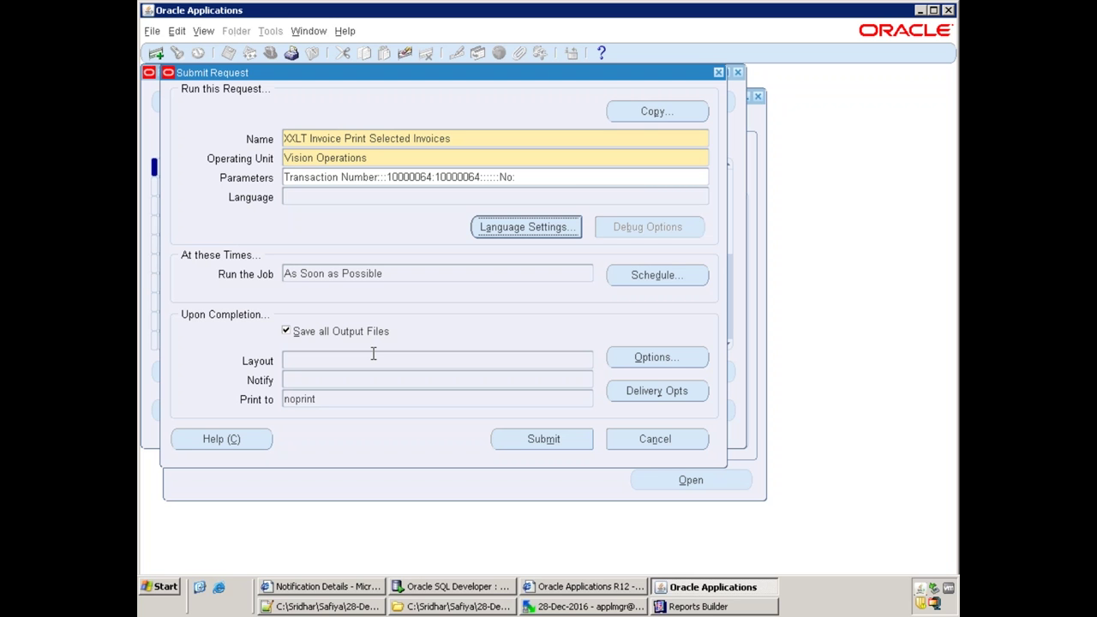
Step: Close Submit Request, saving changes, and switch to the Application Developer responsibility
click(655, 438)
click(525, 367)
double_click(502, 254)
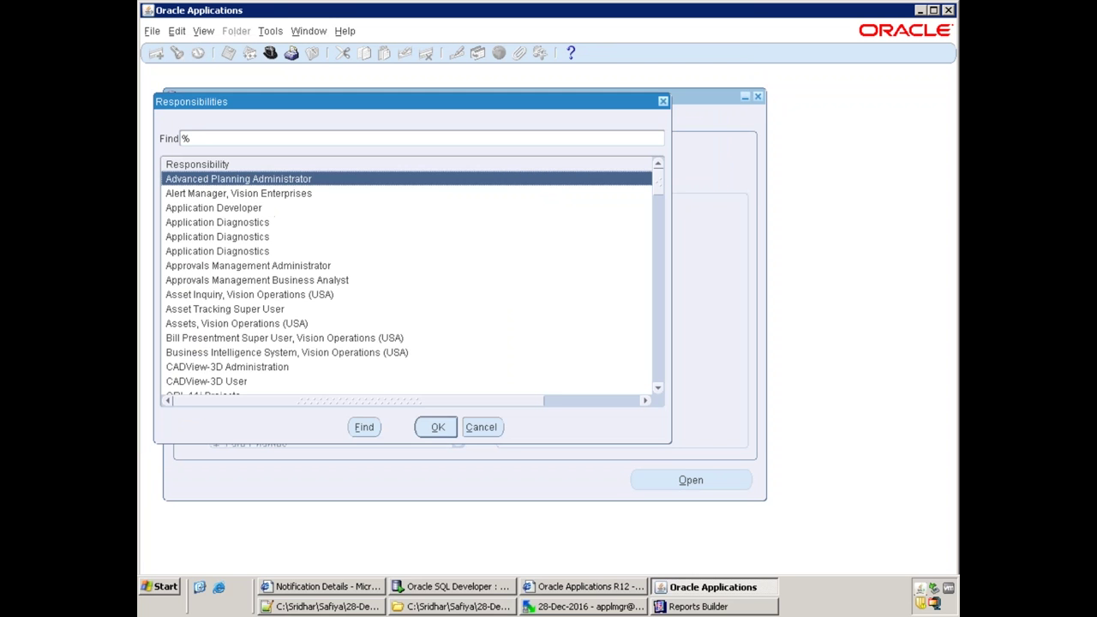
text(app)
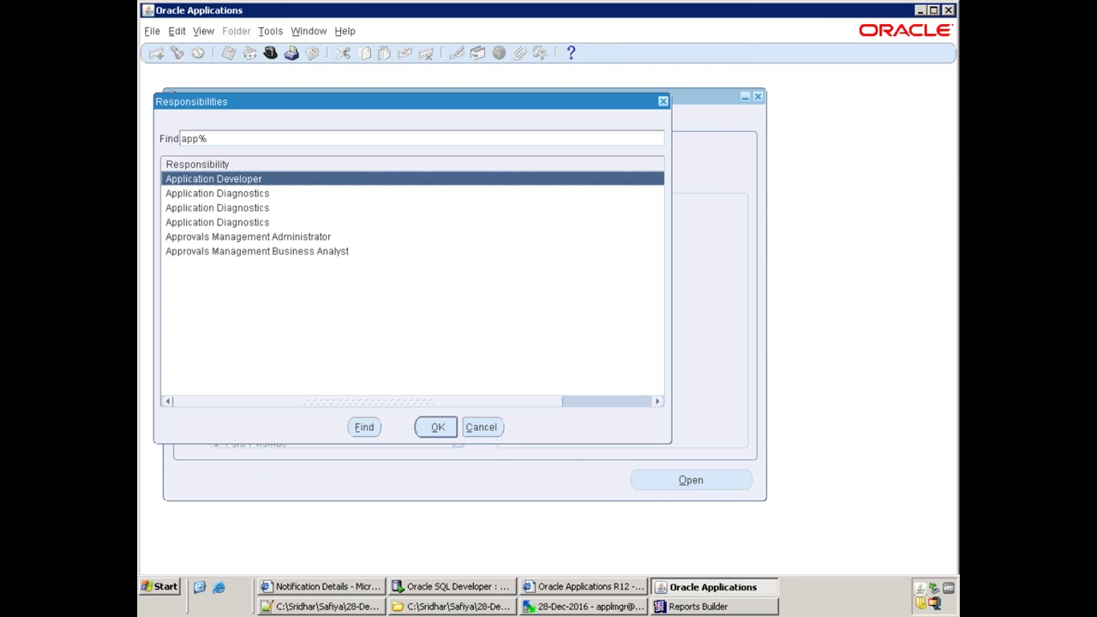
key(Return)
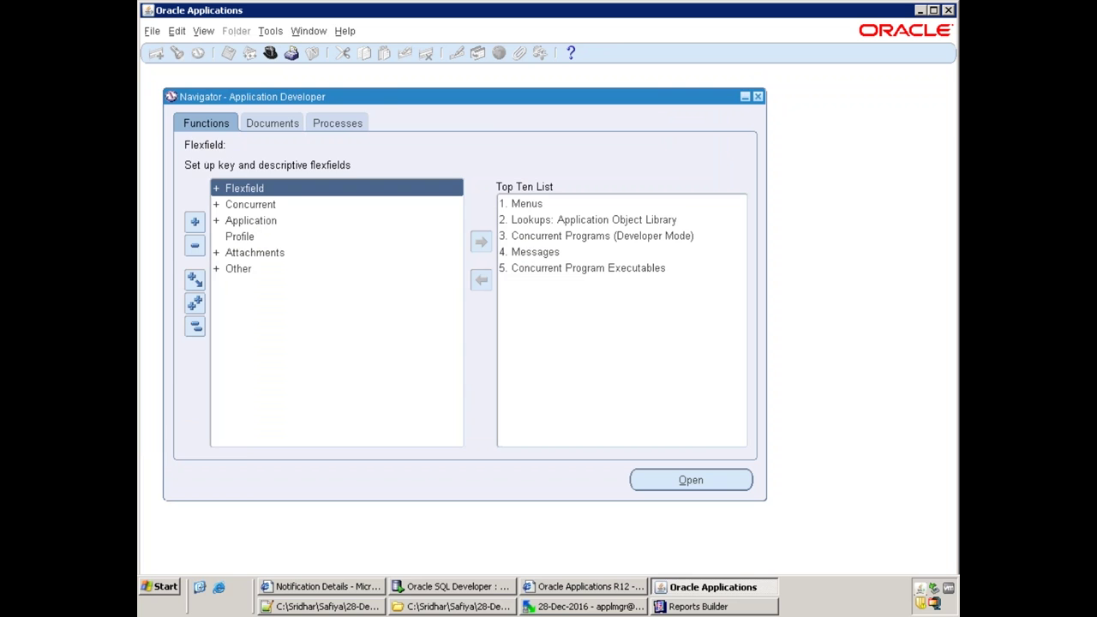
Step: Query the 'Invoice Print Selected Invoices' program in Concurrent Programs, dropping the XXLT prefix
double_click(578, 238)
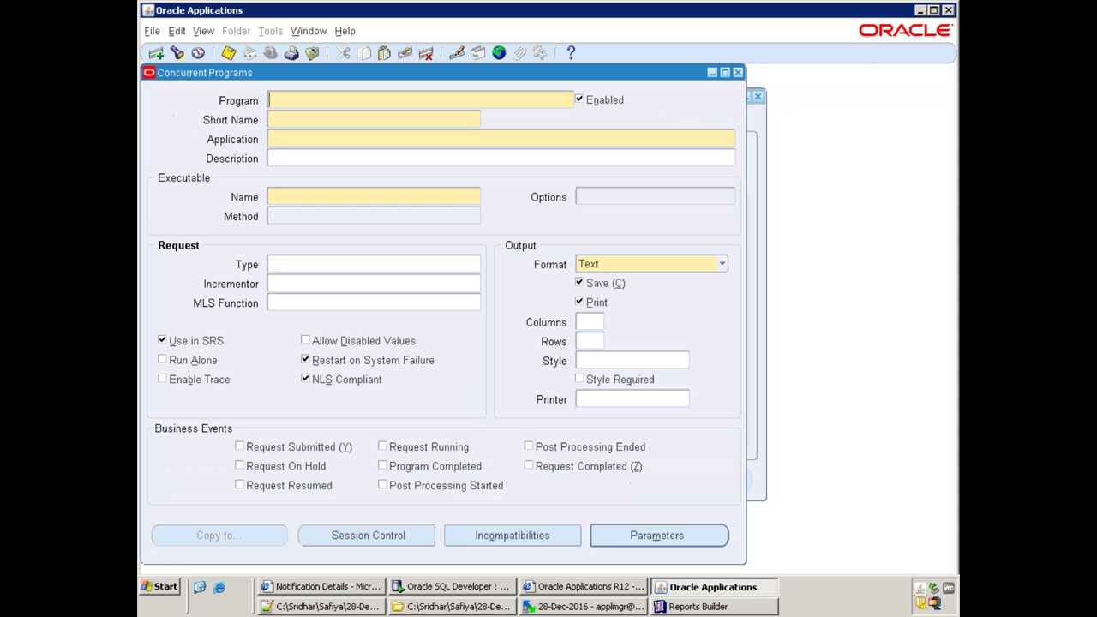
click(381, 606)
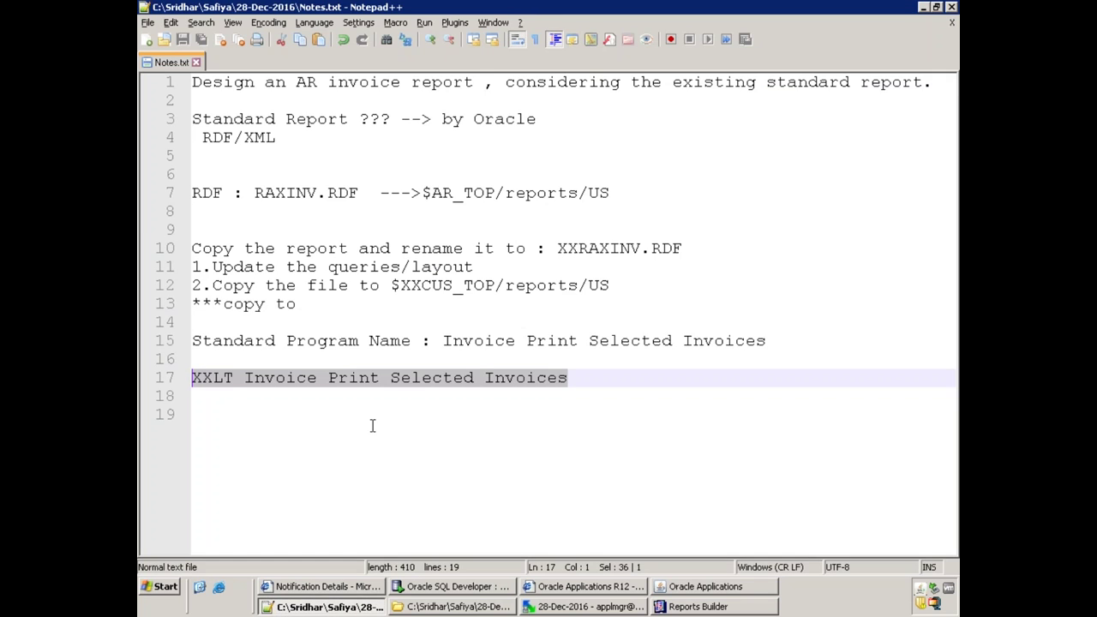
key(alt+Tab)
text(XXLT Invoice Print Selected Invoices)
key(Home)
key(Delete)
key(Delete)
key(Delete)
key(Delete)
key(Delete)
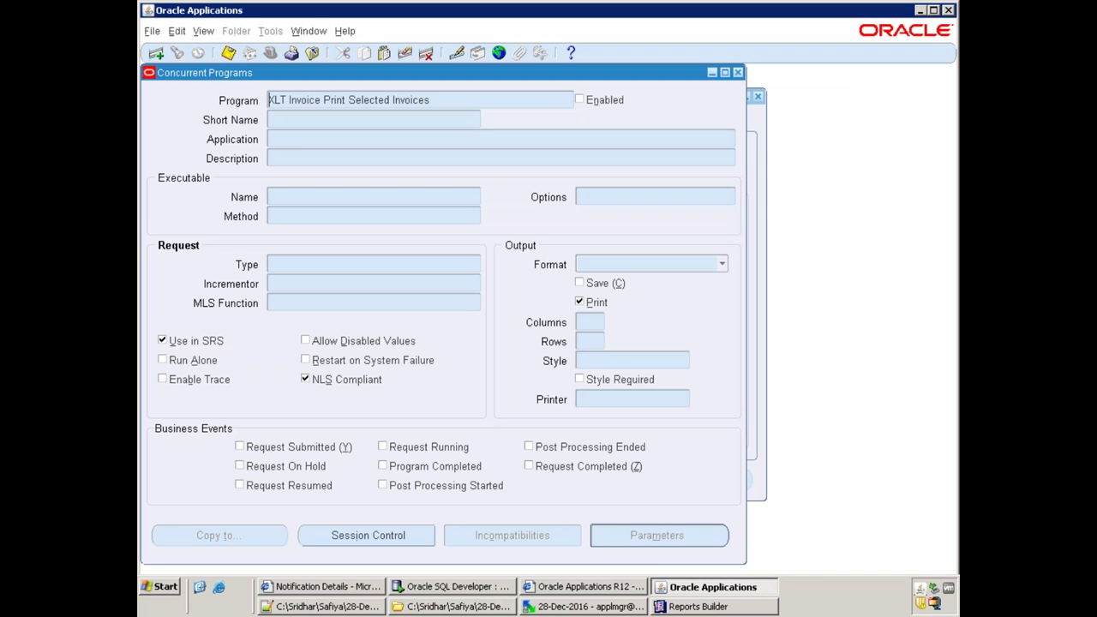
key(Delete)
key(ctrl+F11)
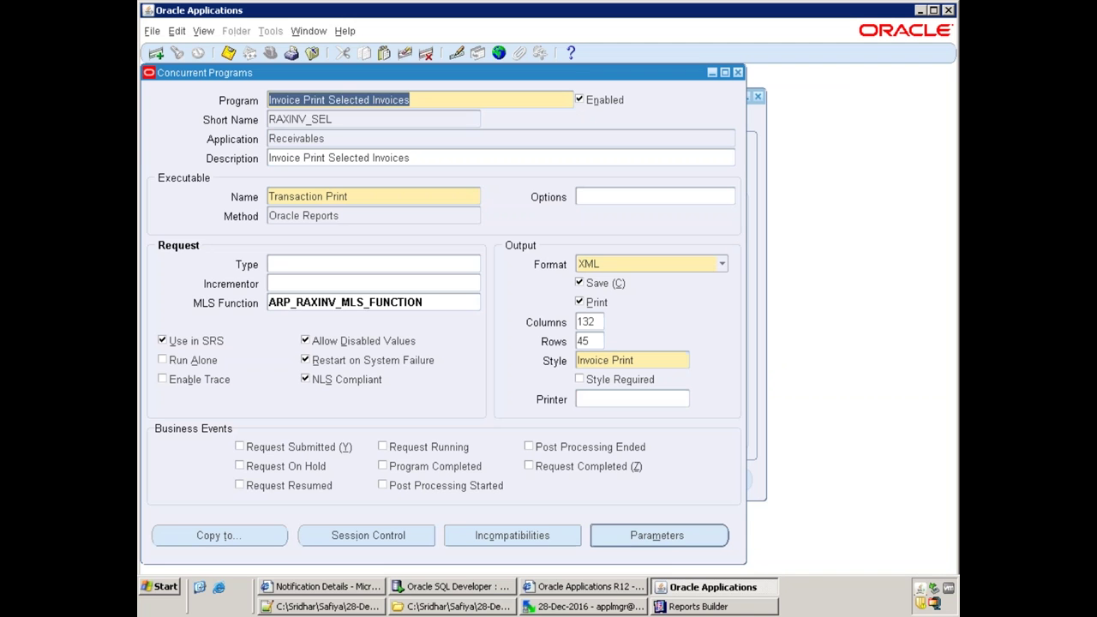
Step: Copy the program's short name RAXINV_SEL
click(300, 119)
key(ctrl+a)
key(ctrl+c)
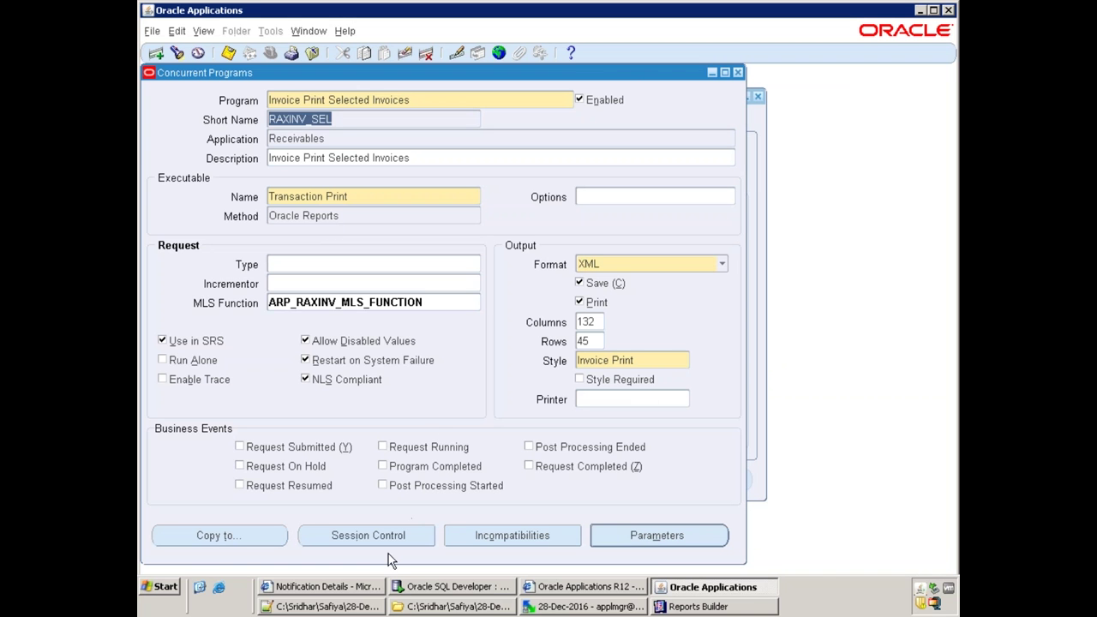
click(362, 588)
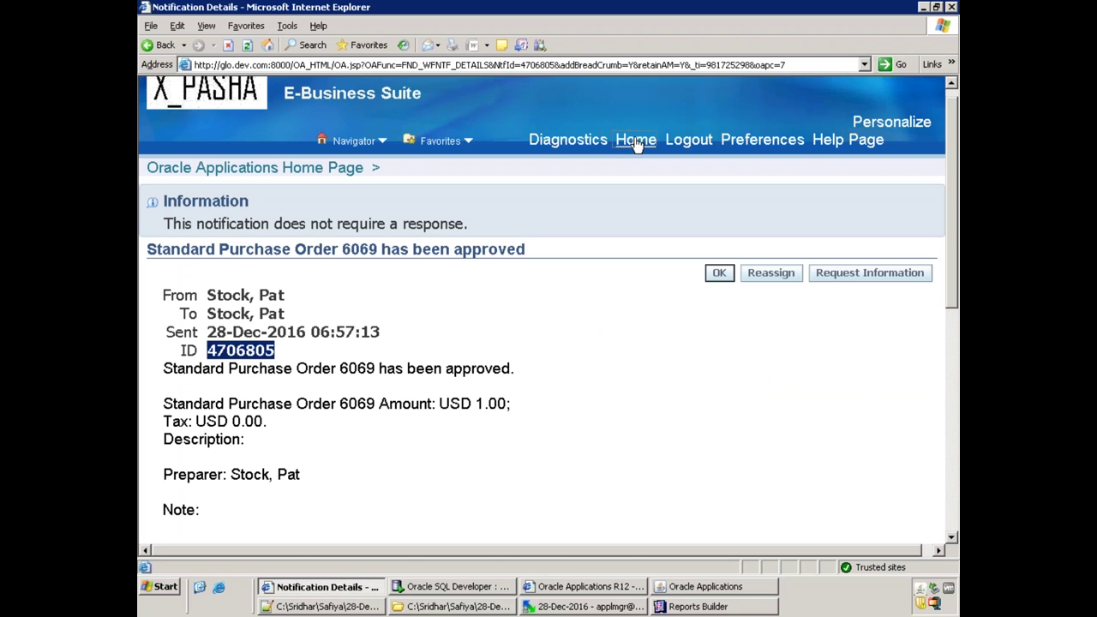
Step: Go to the Oracle Applications home page, look over the Worklist and refresh it
click(636, 141)
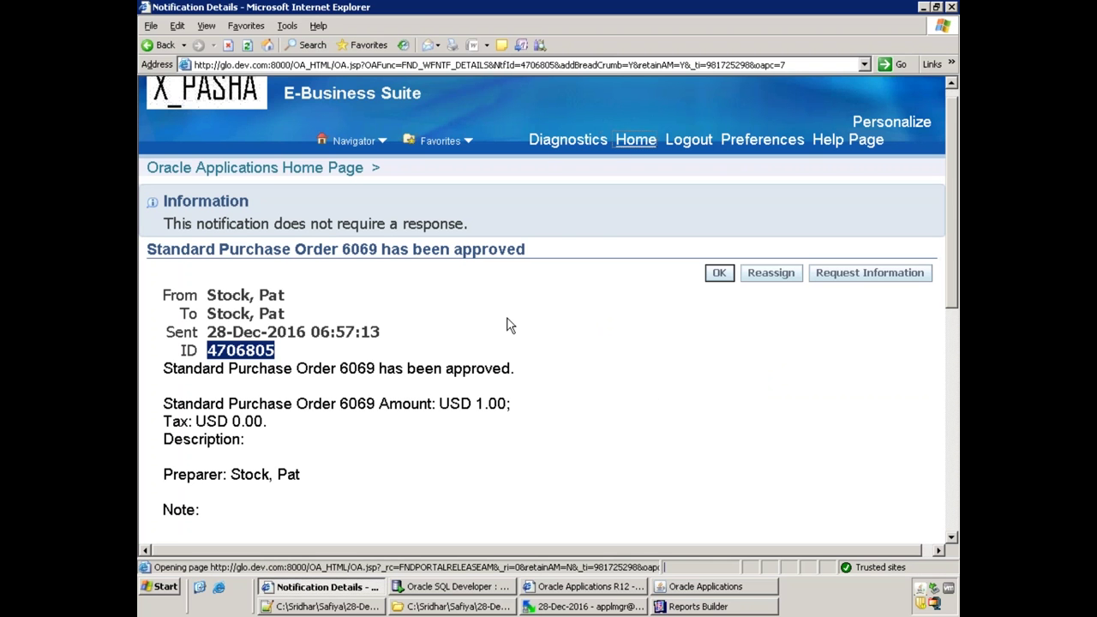
scroll(380, 386, down, 5)
scroll(380, 388, up, 5)
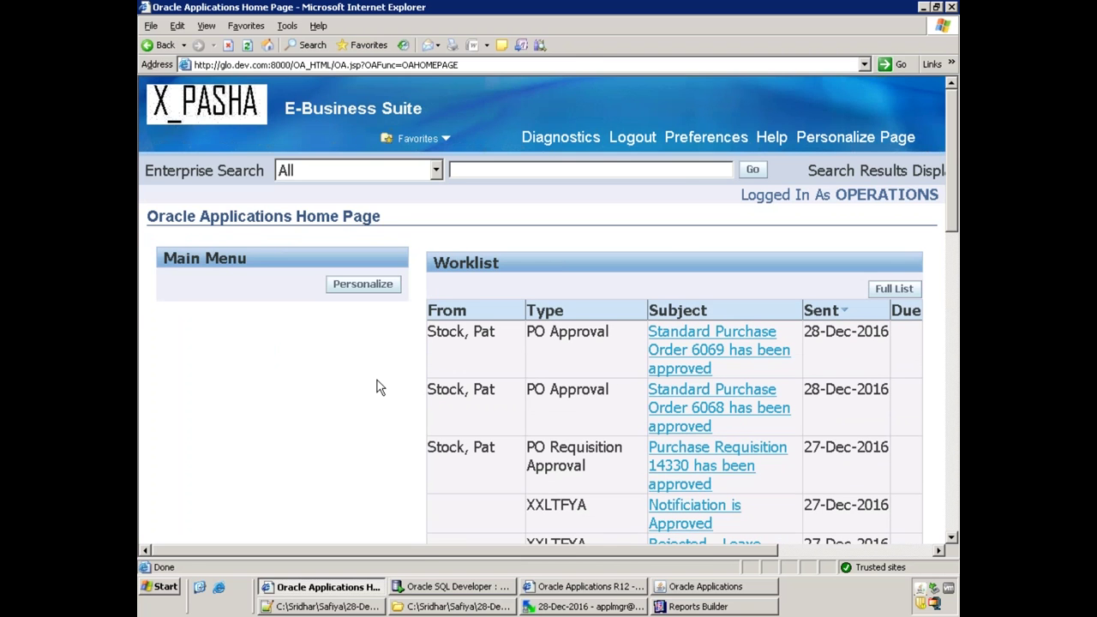
scroll(416, 325, down, 10)
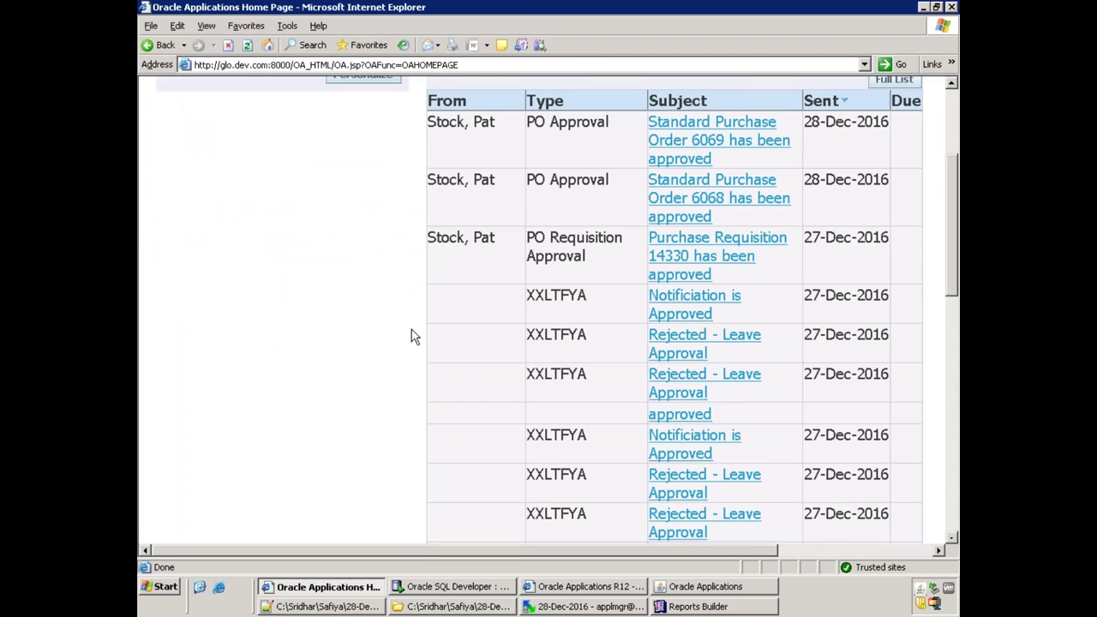
scroll(420, 401, up, 10)
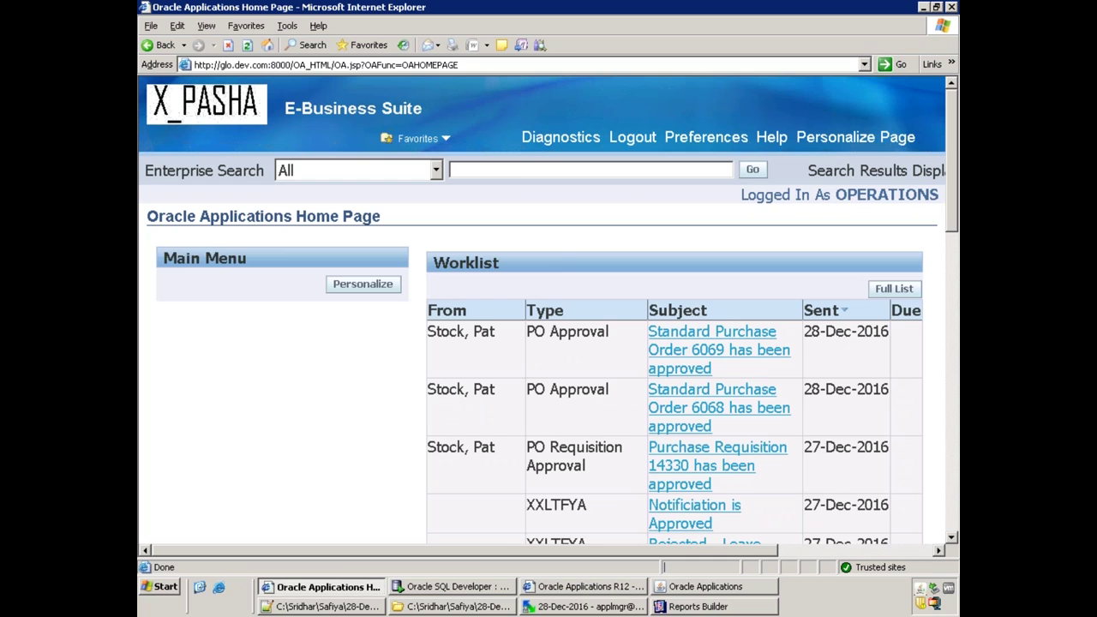
key(F5)
Step: Close Concurrent Programs and switch to the XML Publisher Administrator responsibility
click(694, 588)
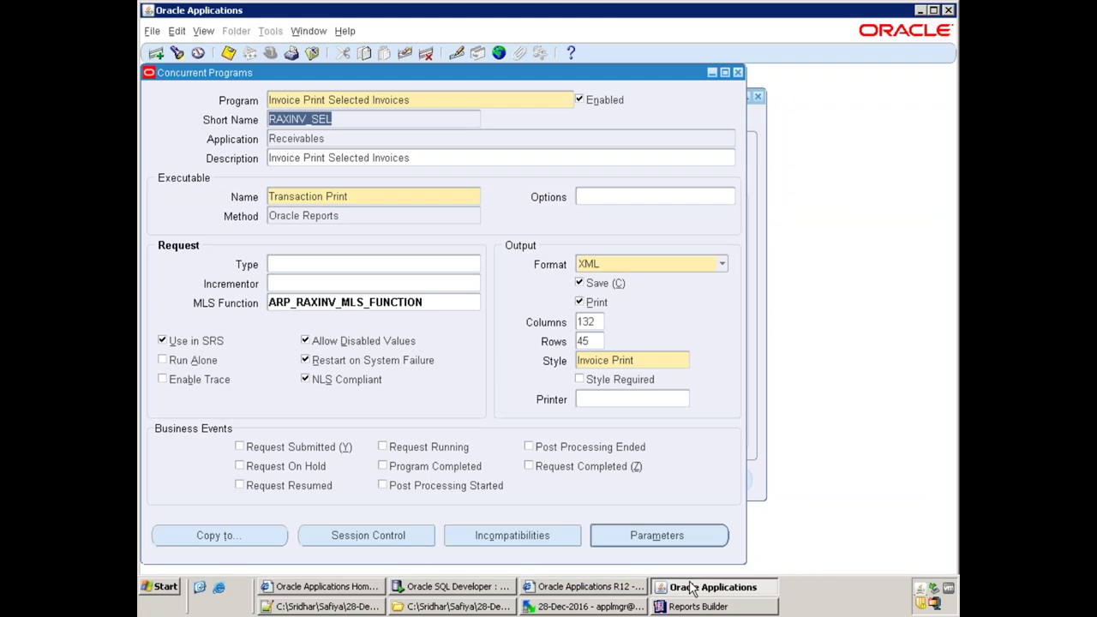
key(ctrl+F4)
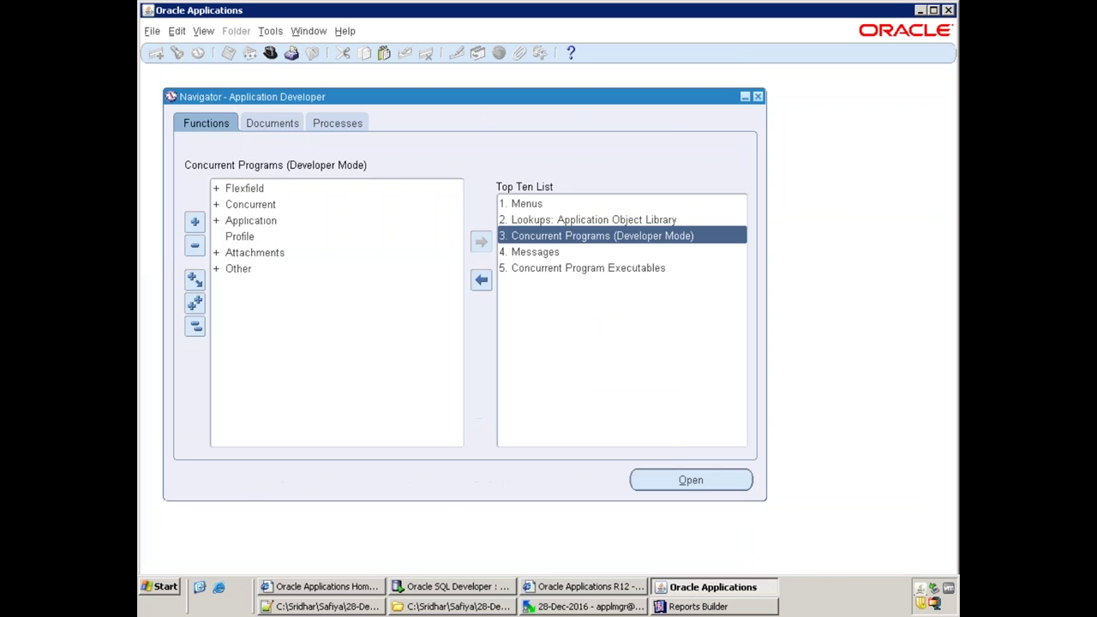
key(ctrl+l)
key(Down)
key(Down)
key(Up)
key(Return)
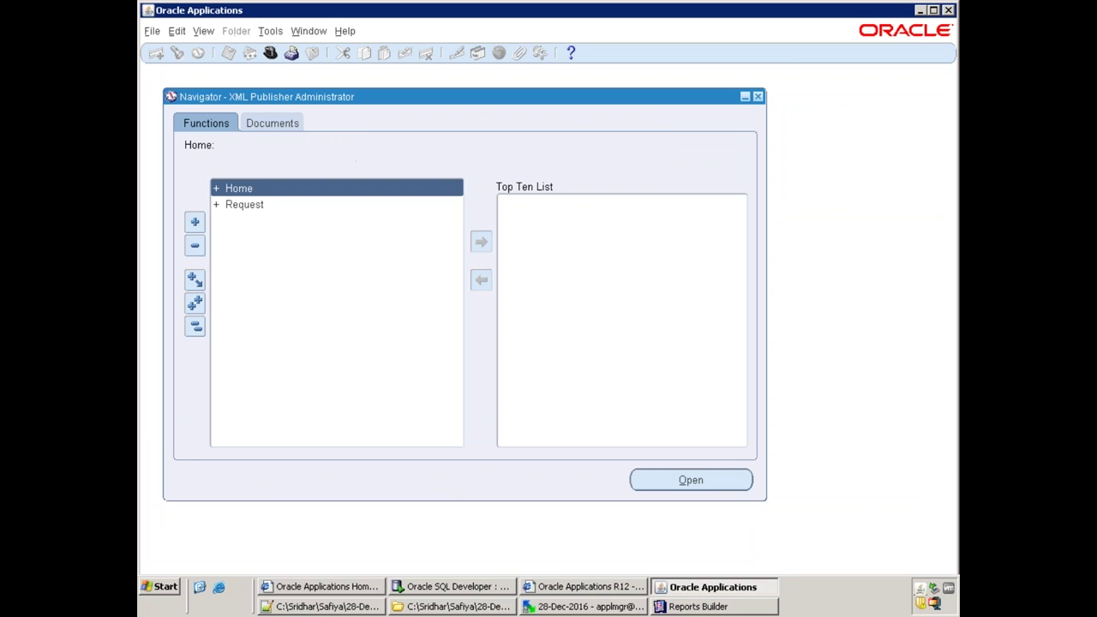
Step: Launch Data Definitions from the Home menu and maximize the new browser window
key(Return)
key(Down)
key(Return)
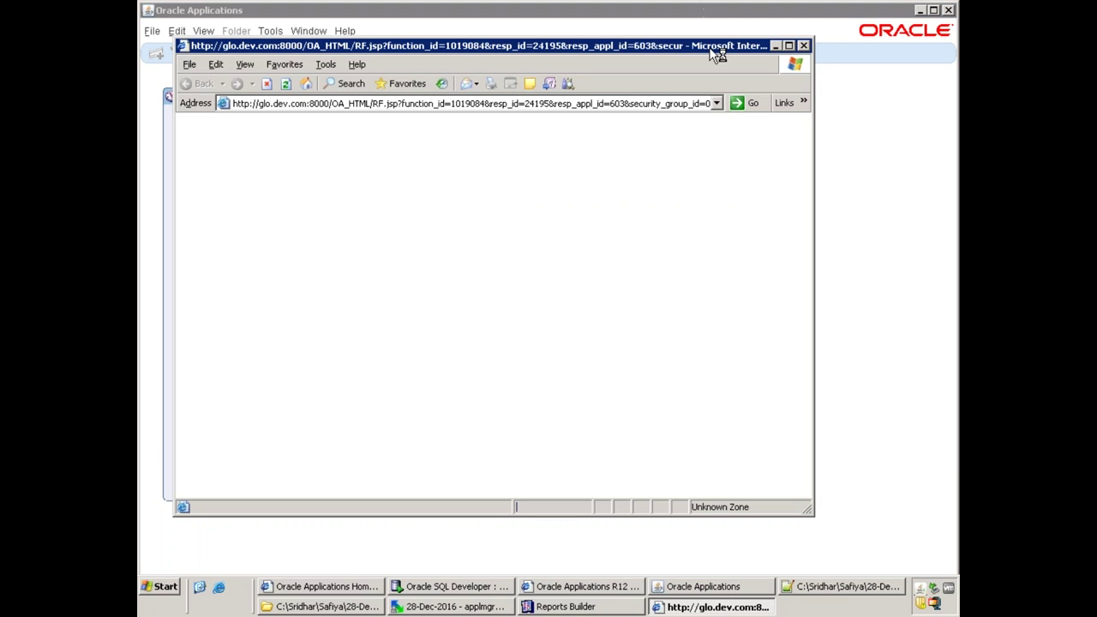
double_click(716, 52)
Step: Search data definitions for code RAXINV_SEL
click(695, 263)
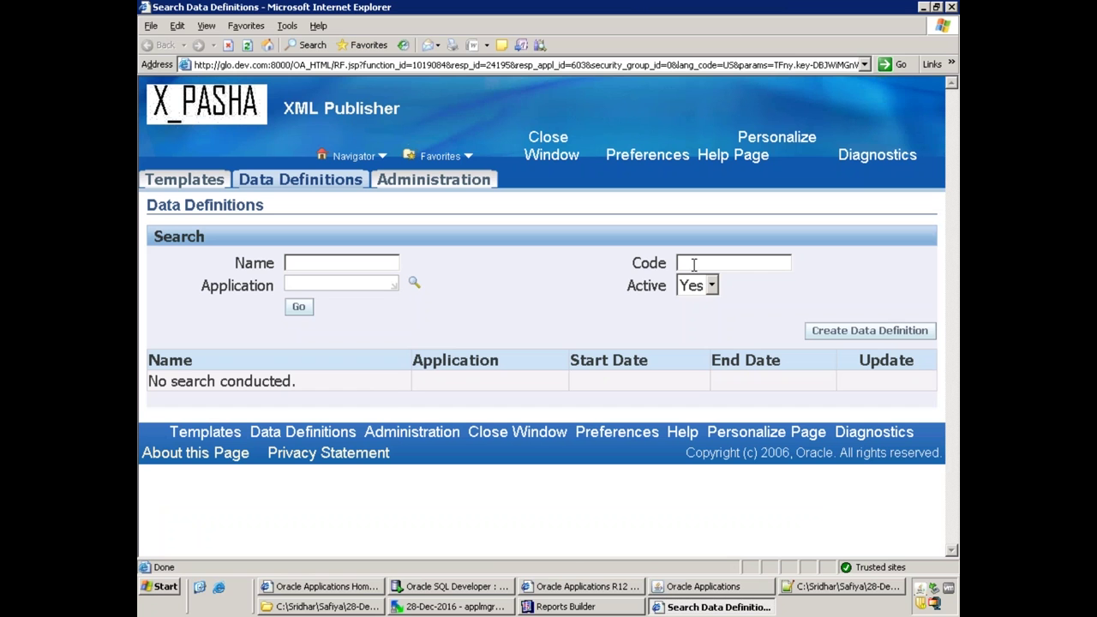
key(ctrl+v)
click(299, 309)
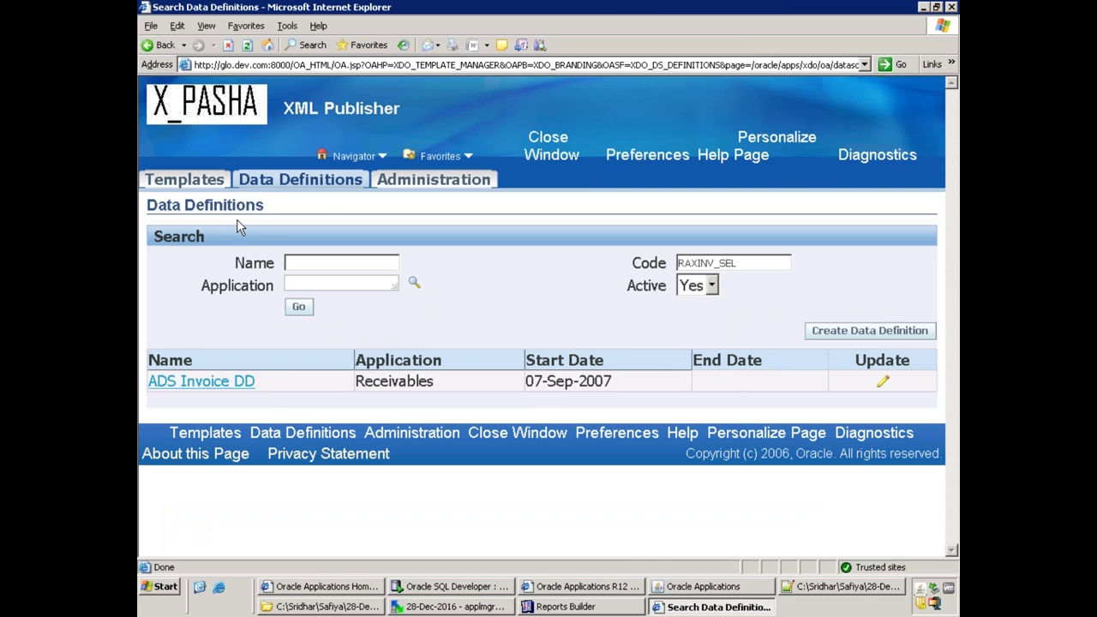
Step: Search templates by data definition ADS Invoice DD and open ADS Bursting Invoice Template
click(214, 180)
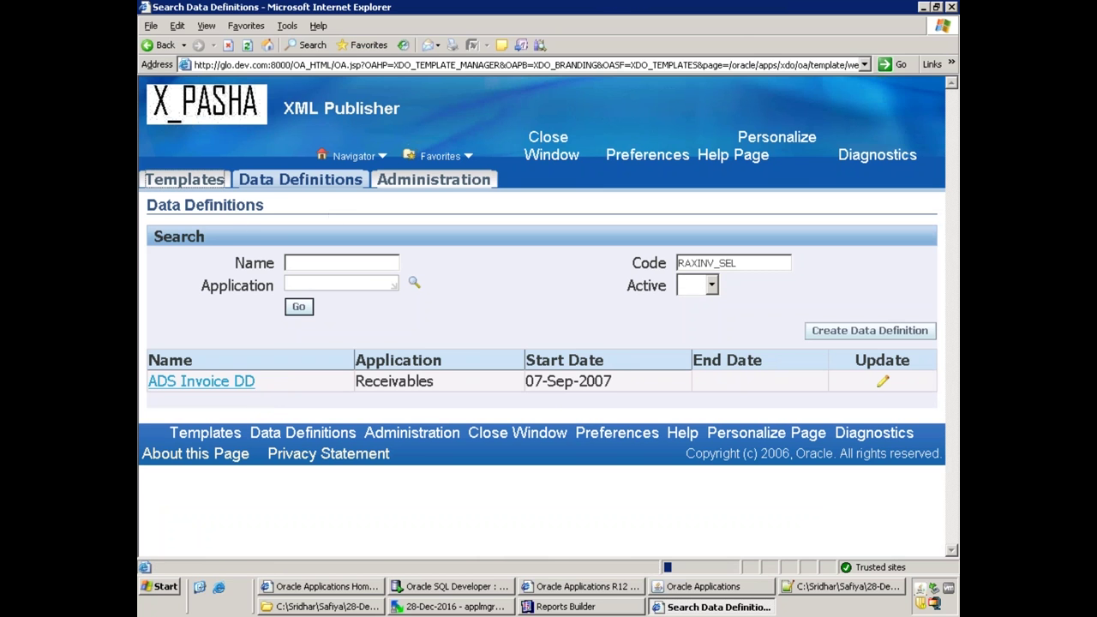
click(722, 284)
text(ADS Invoice DD)
key(Tab)
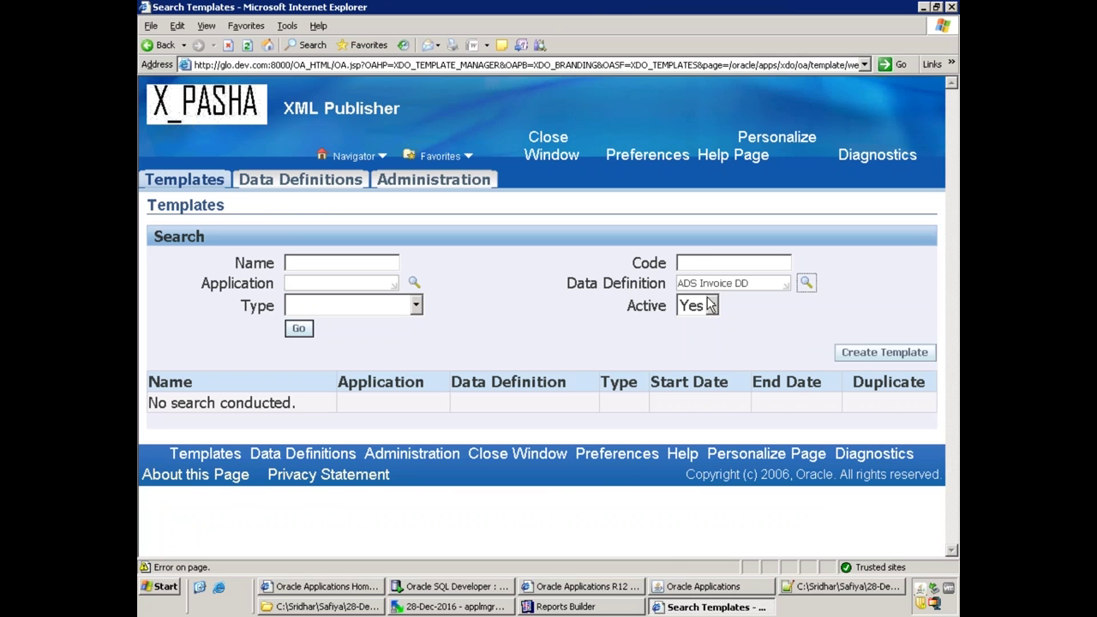
click(299, 328)
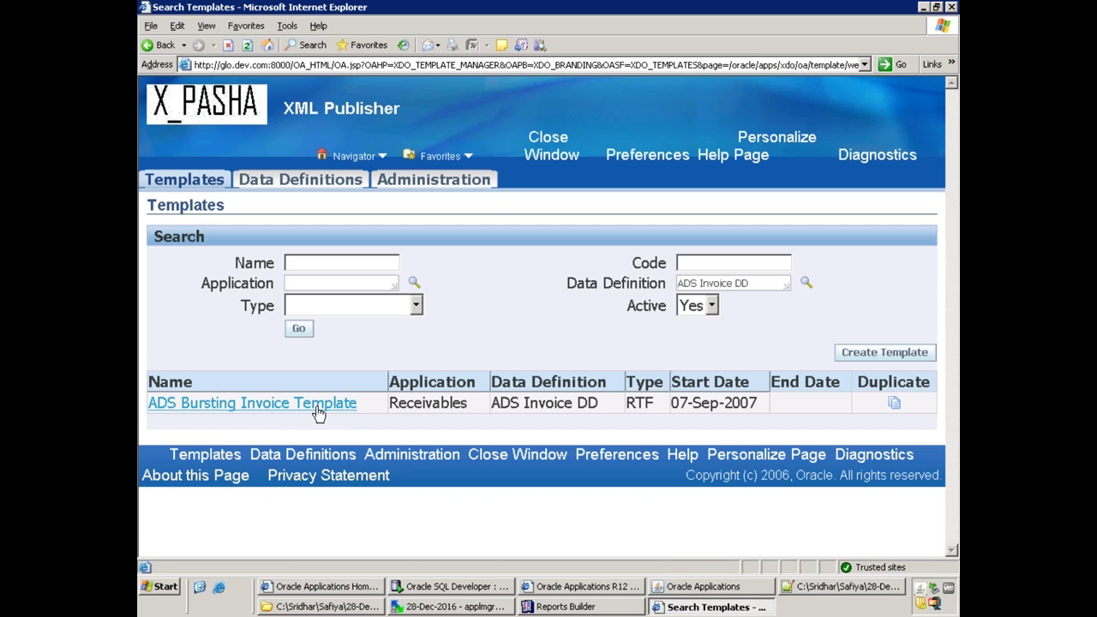
click(316, 409)
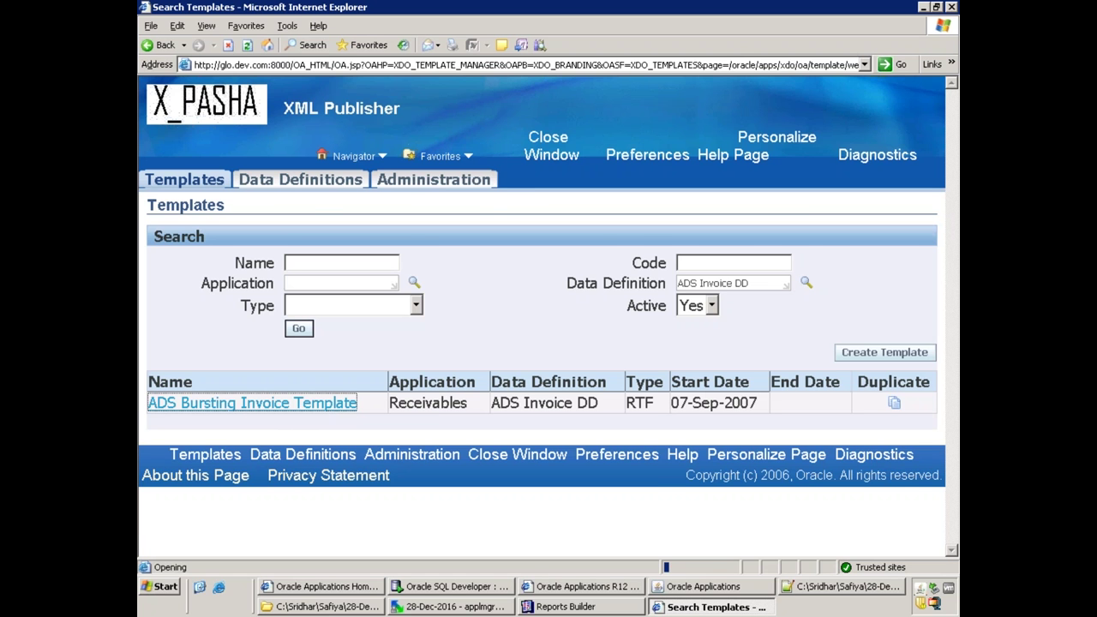
scroll(460, 399, down, 4)
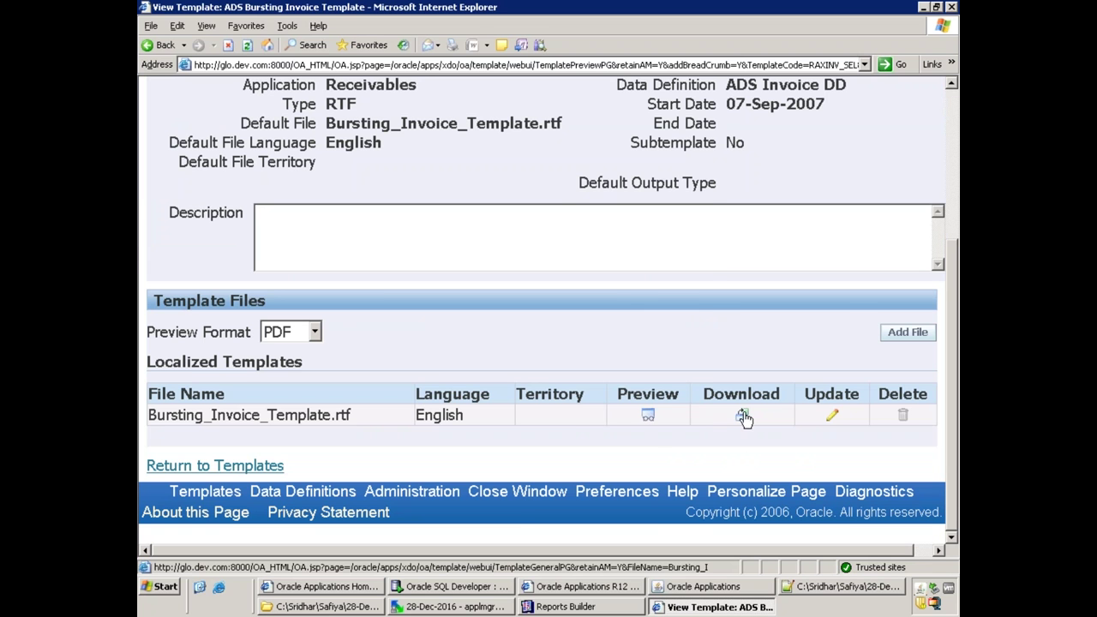
Step: Try saving the template RTF into the 28-Dec-2016 folder, then cancel the download
click(743, 417)
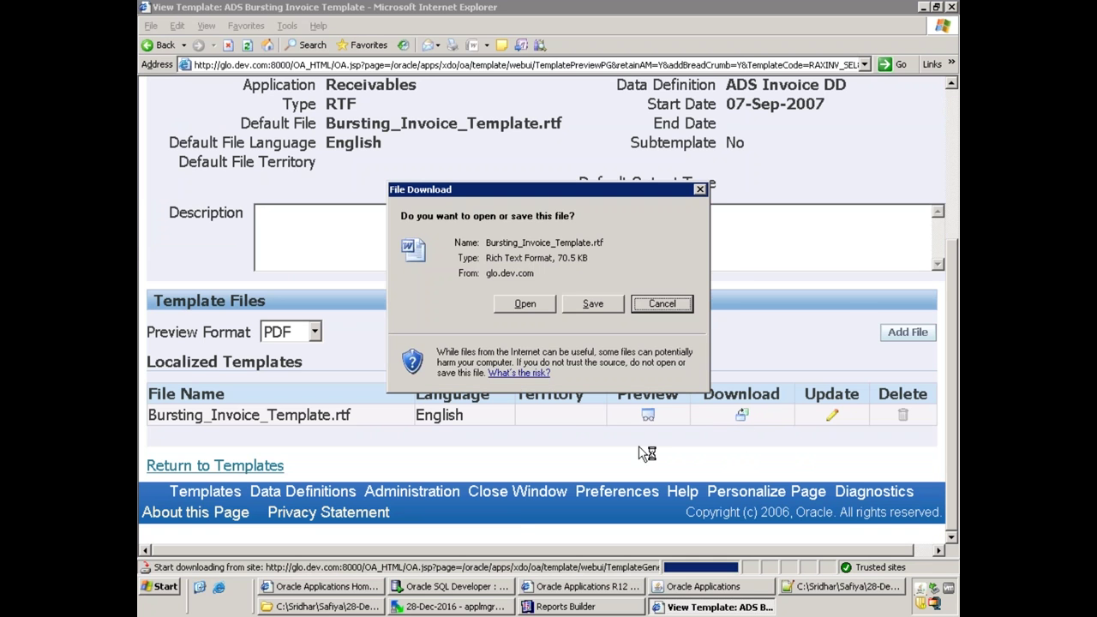
click(593, 304)
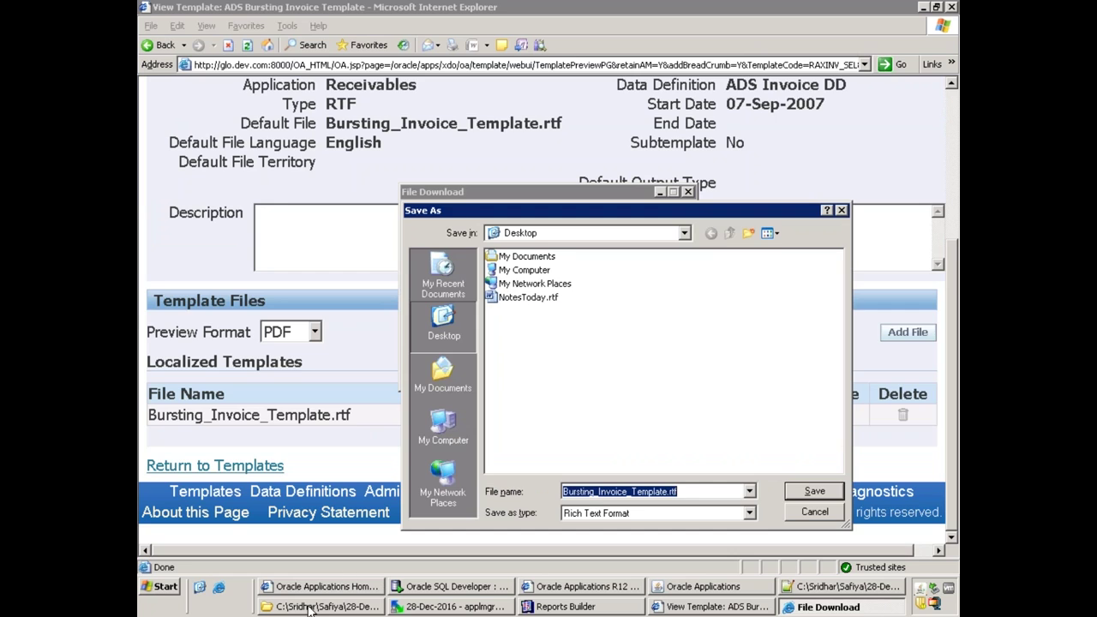
click(312, 606)
click(367, 69)
key(ctrl+c)
key(alt+Tab)
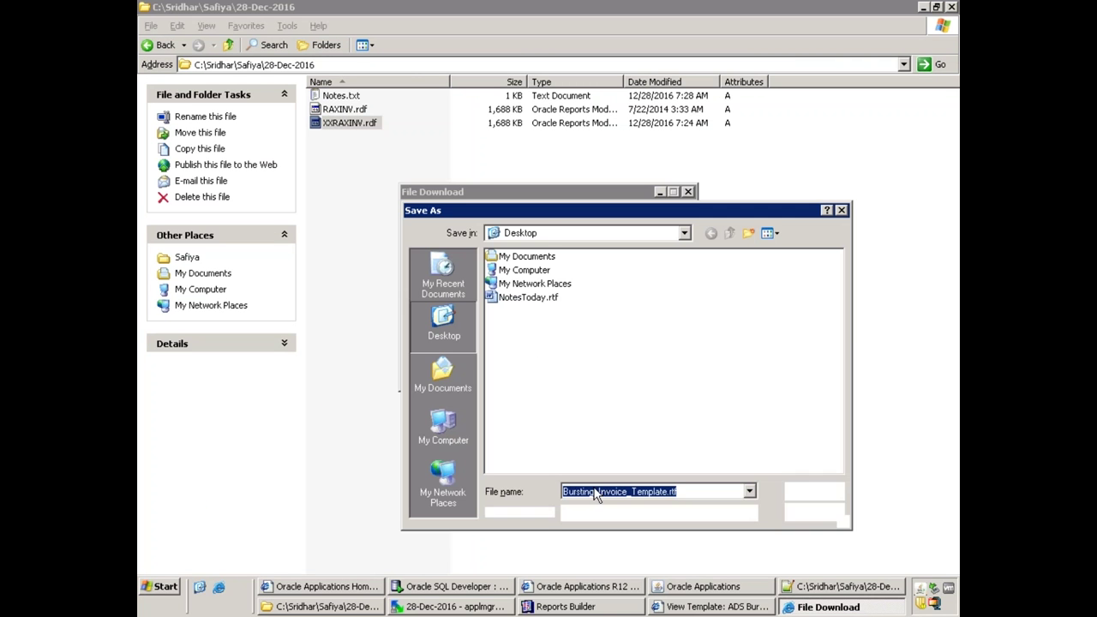
key(ctrl+v)
click(799, 494)
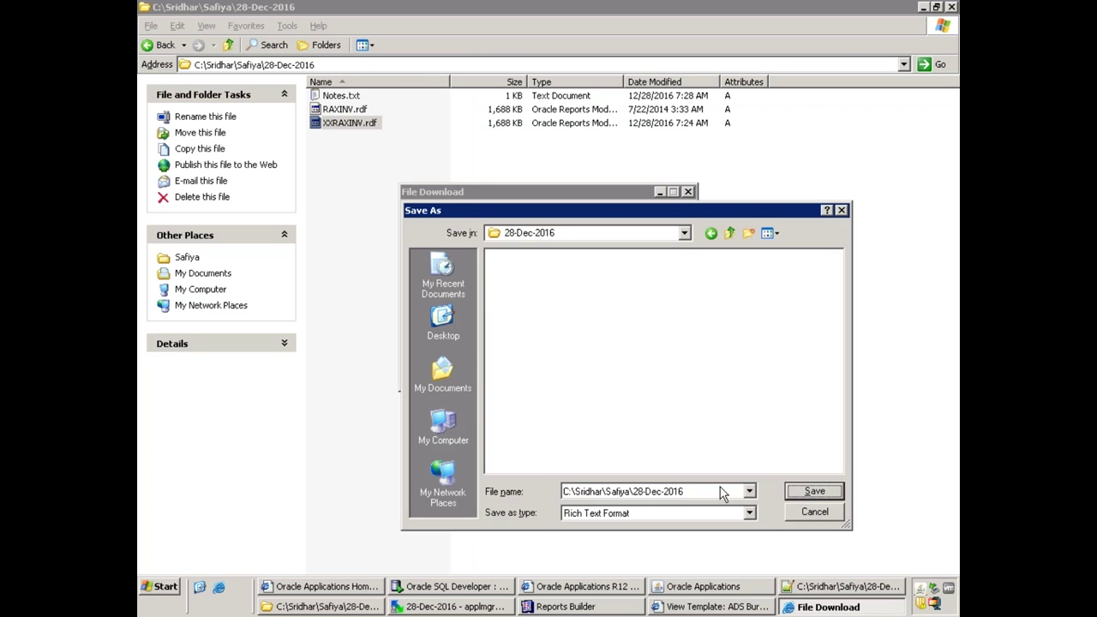
click(807, 492)
double_click(698, 492)
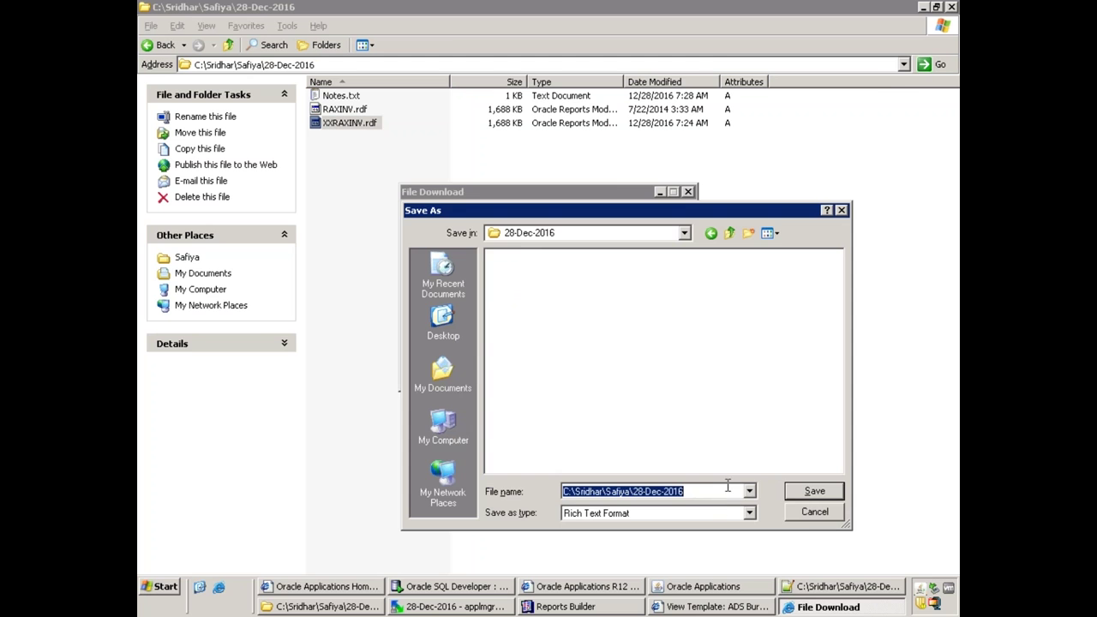
click(809, 492)
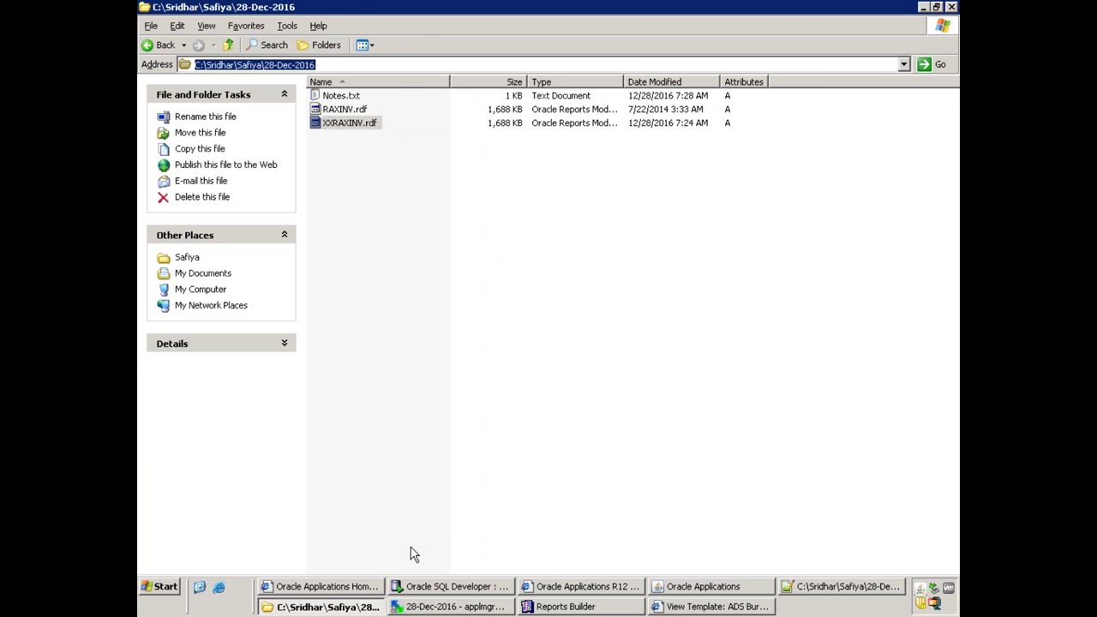
key(alt+Tab)
Step: Download Bursting_Invoice_Template.rtf again and save it to the Desktop
click(741, 414)
click(652, 438)
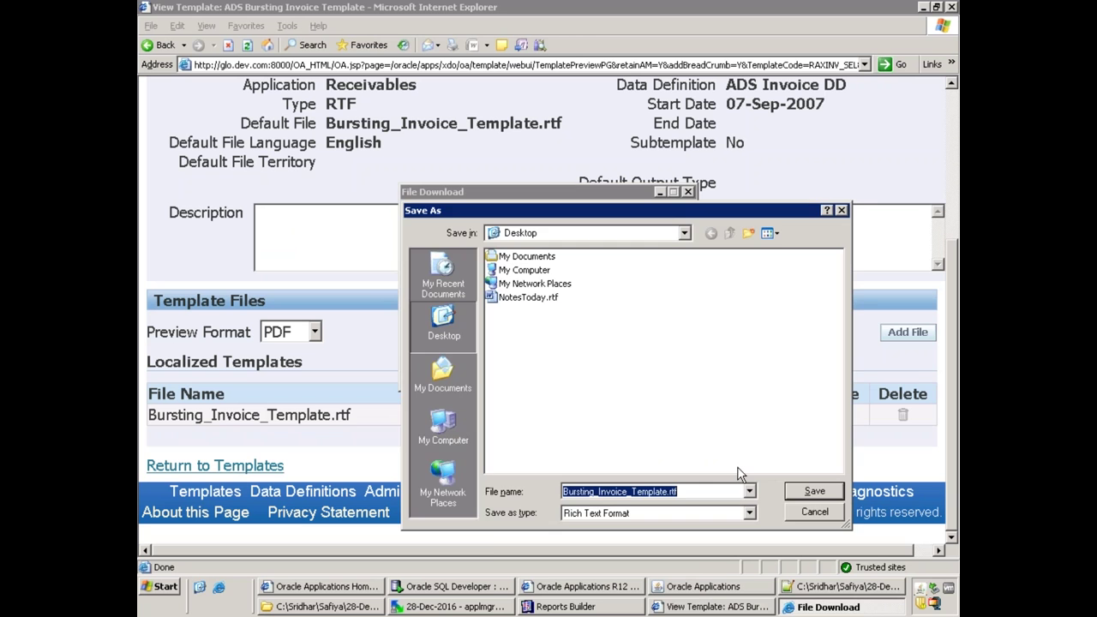
click(814, 491)
click(588, 375)
click(550, 332)
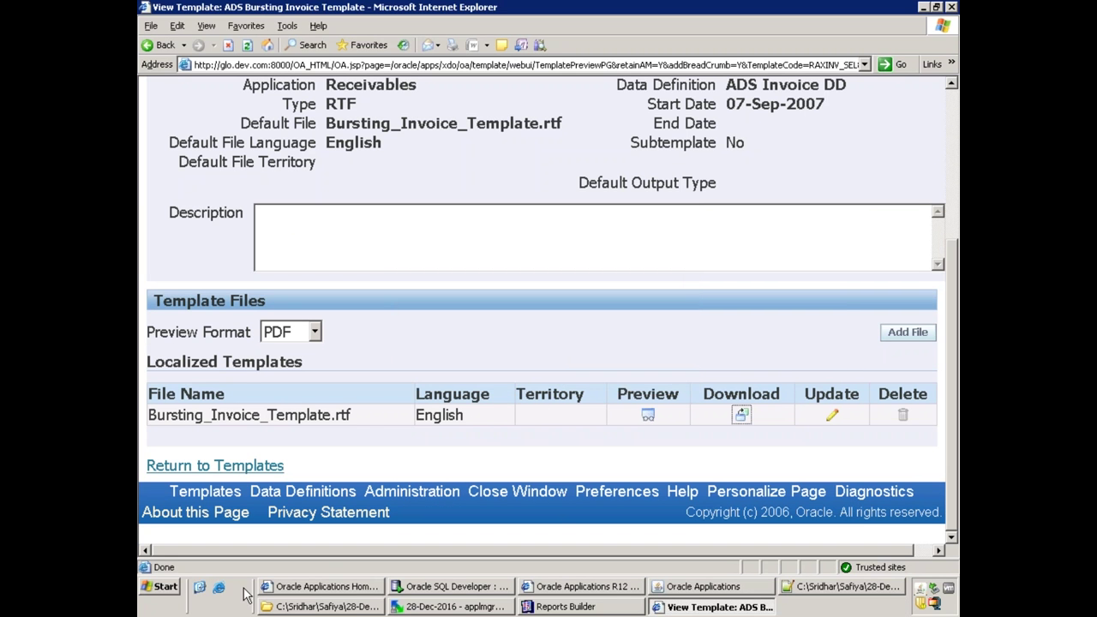
key(super+d)
Step: Move Bursting_Invoice_Template.rtf into 28-Dec-2016, rename it XXRAINVOICE_TMP.rtf and open it
click(540, 411)
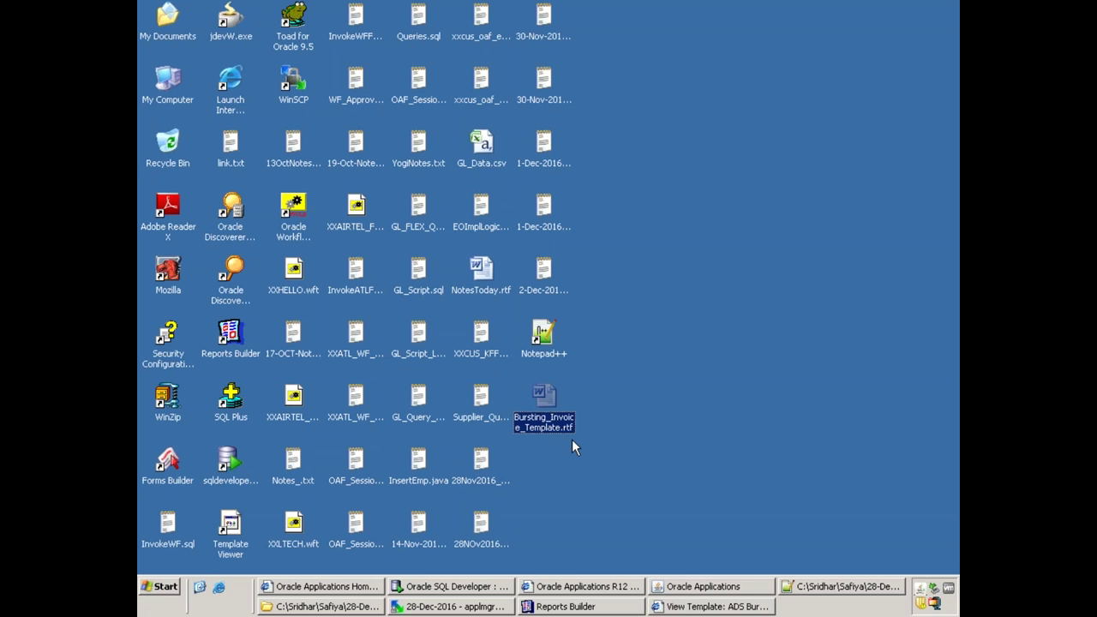
drag(548, 418, 514, 380)
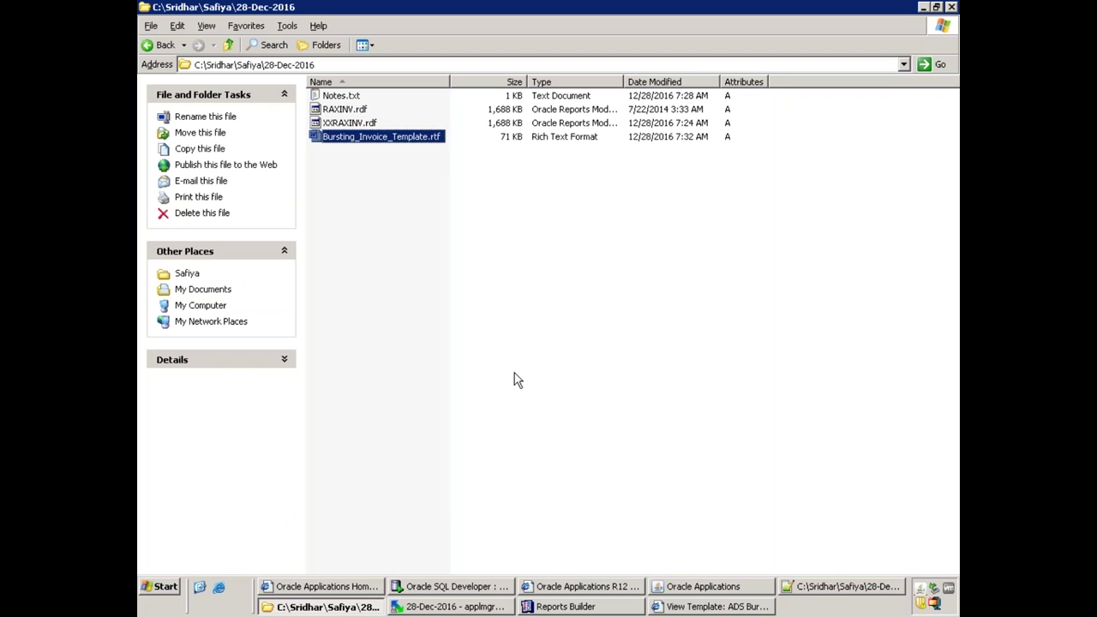
key(F2)
key(Home)
key(Delete)
key(Delete)
key(Delete)
key(Delete)
key(Delete)
key(Delete)
key(Delete)
key(Delete)
key(Delete)
key(Delete)
key(Delete)
key(Delete)
key(Delete)
key(Delete)
key(Delete)
key(Delete)
key(Delete)
key(Delete)
key(Delete)
key(Delete)
key(Delete)
key(Delete)
key(Delete)
key(Delete)
key(Delete)
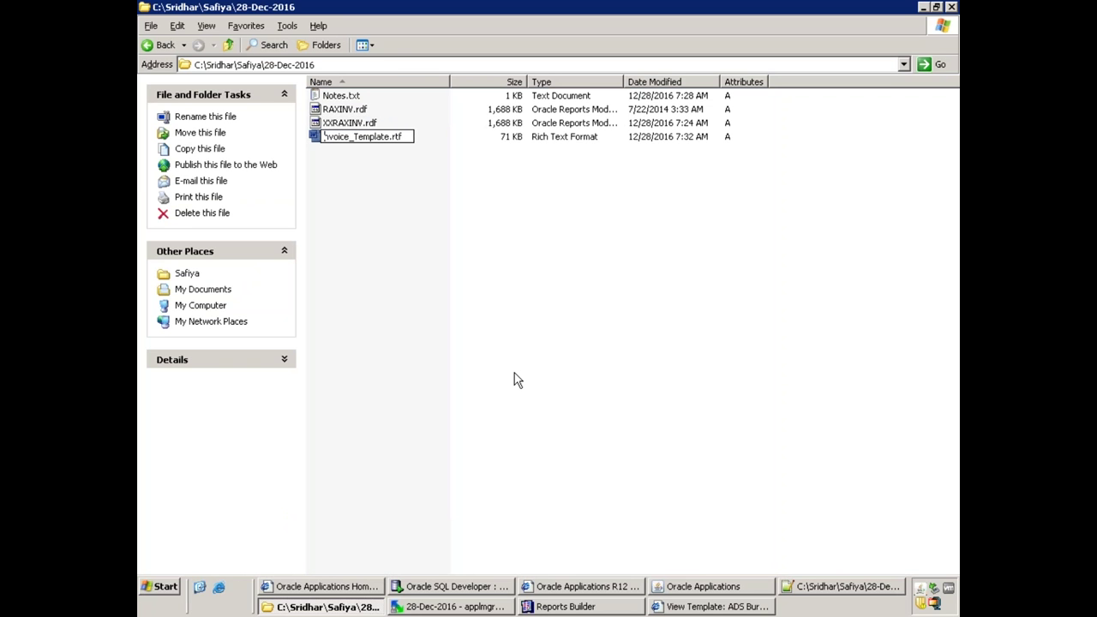
text(XX)
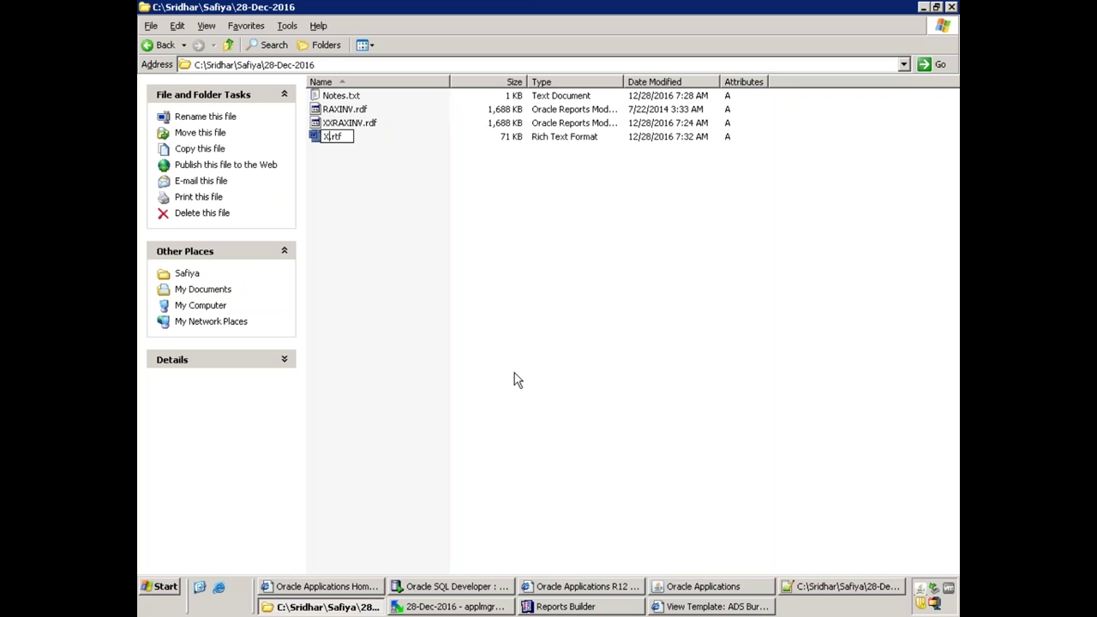
text(RAINVOICE_TMP)
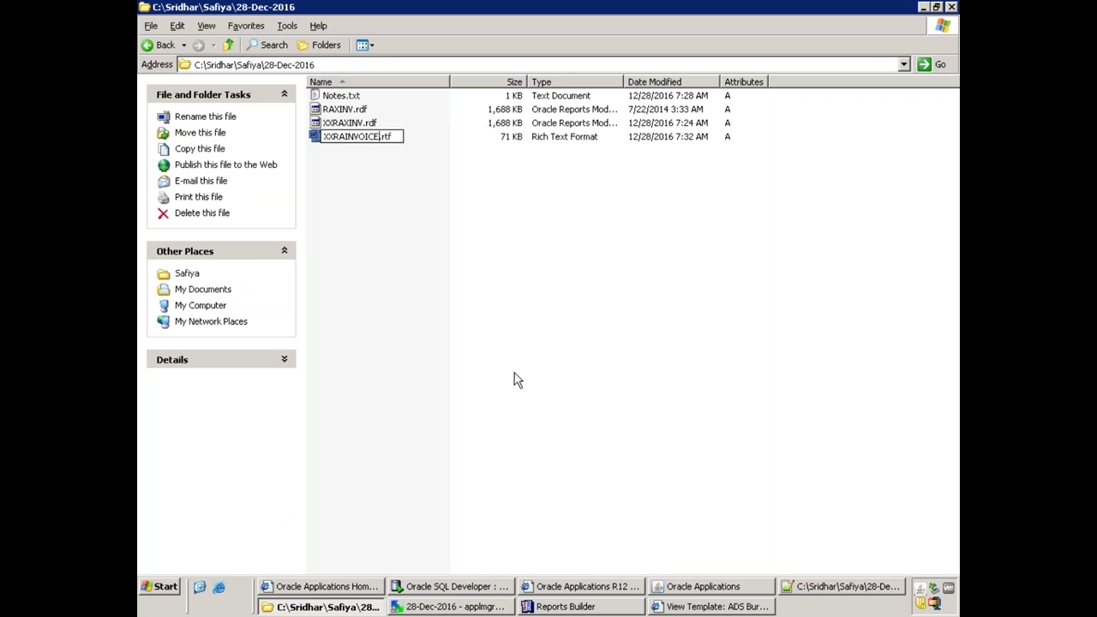
key(Return)
key(Return)
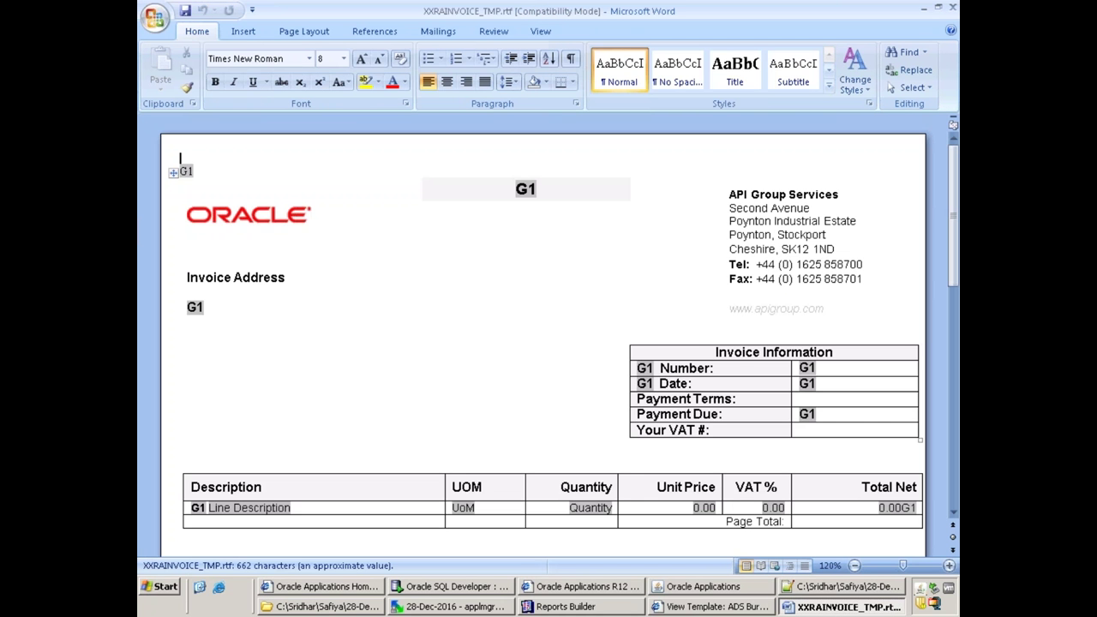
Step: Delete the Oracle logo from the invoice template
ctrl+scroll(502, 357, down, 2)
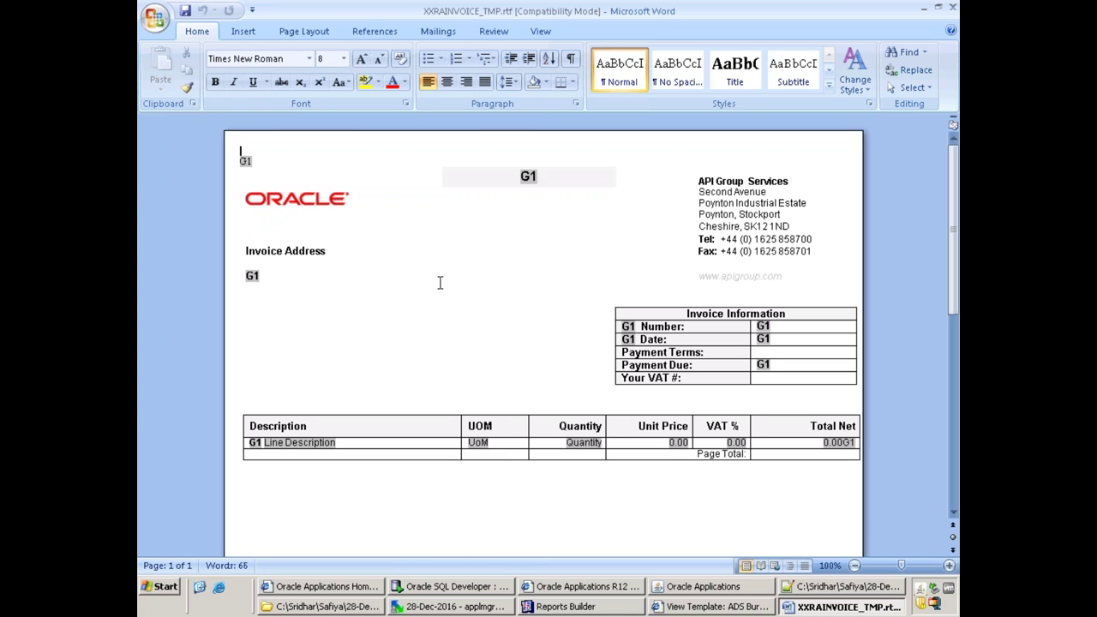
click(330, 213)
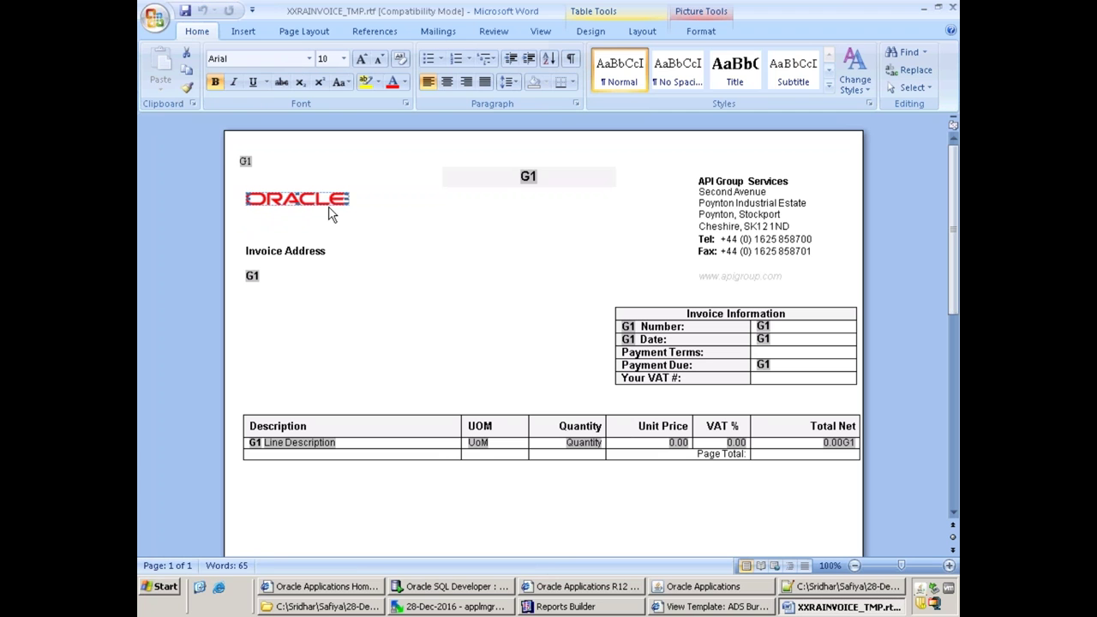
key(Delete)
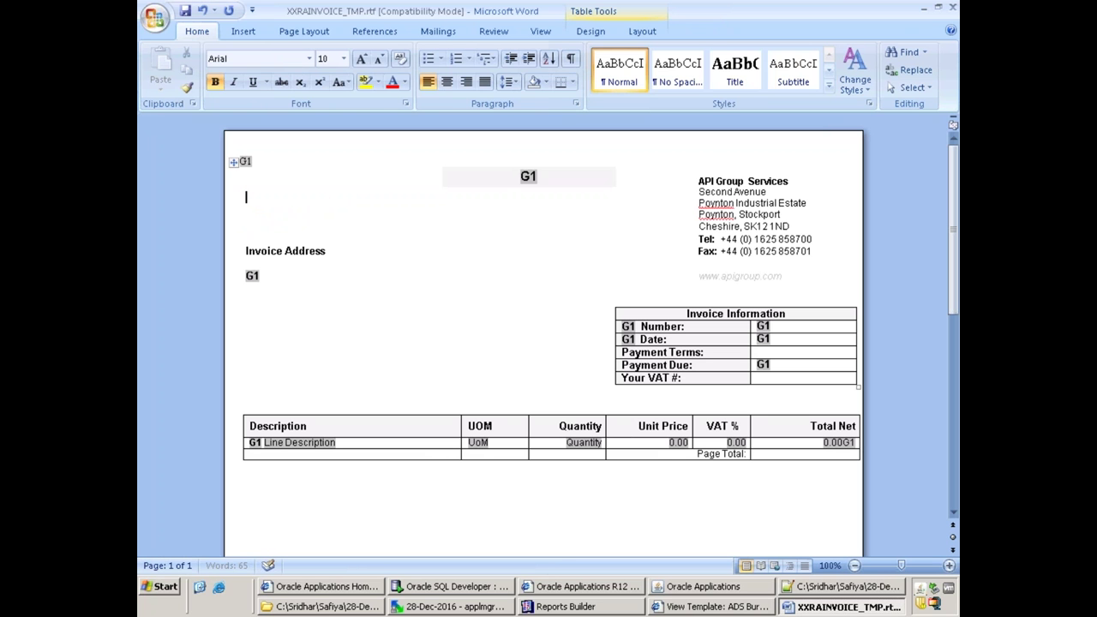
Step: Copy the gears clip from Clip Organizer's Office Collections > AutoShapes > Conceptual
click(242, 30)
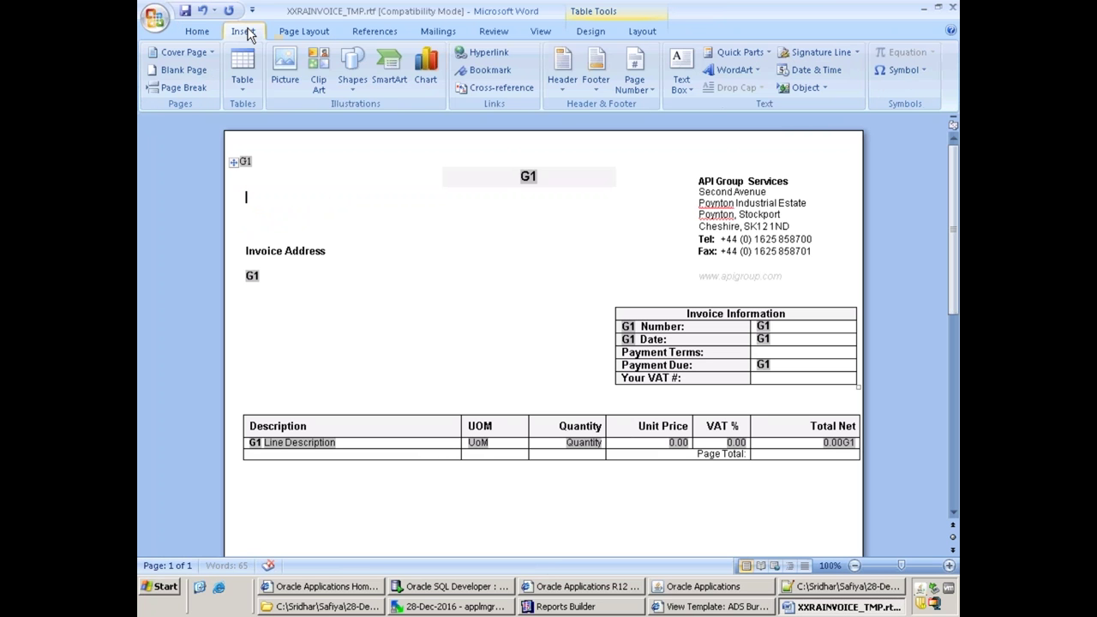
click(321, 78)
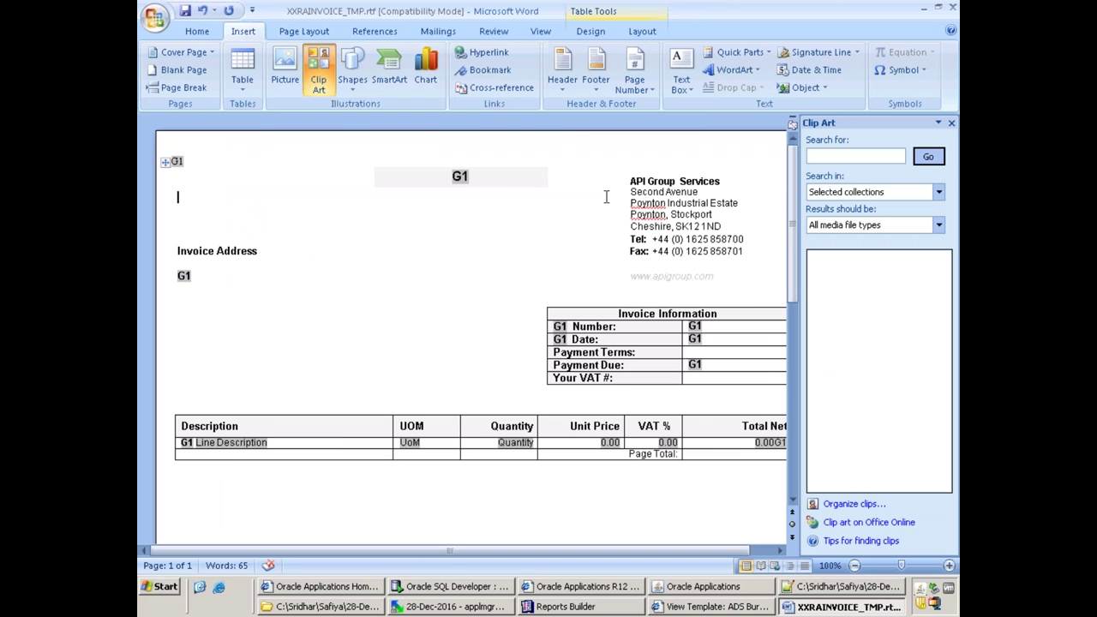
click(848, 506)
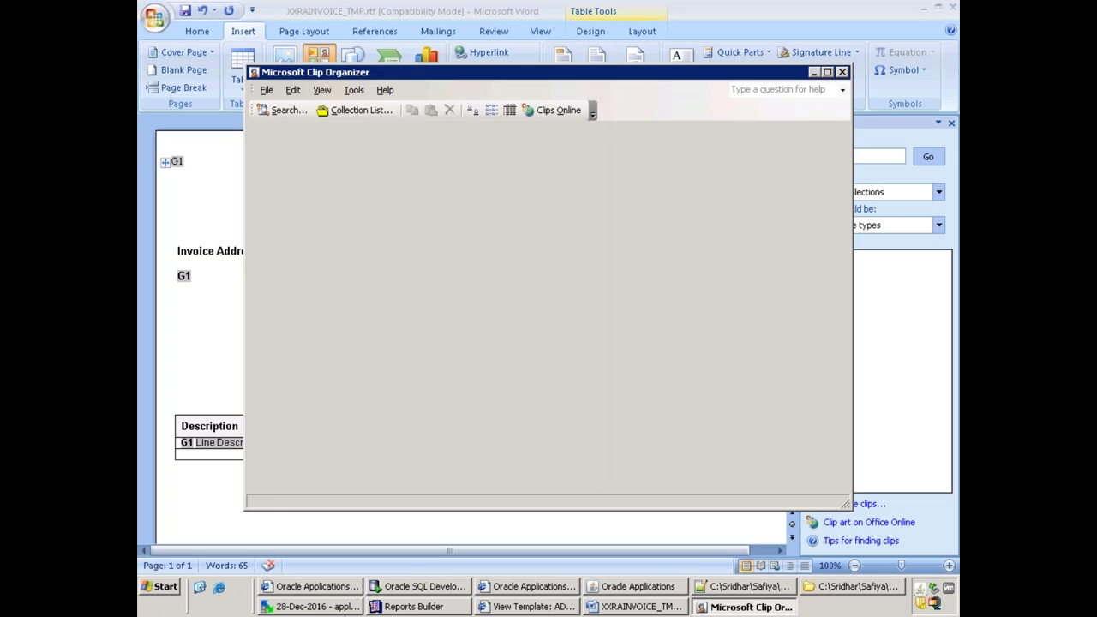
double_click(322, 210)
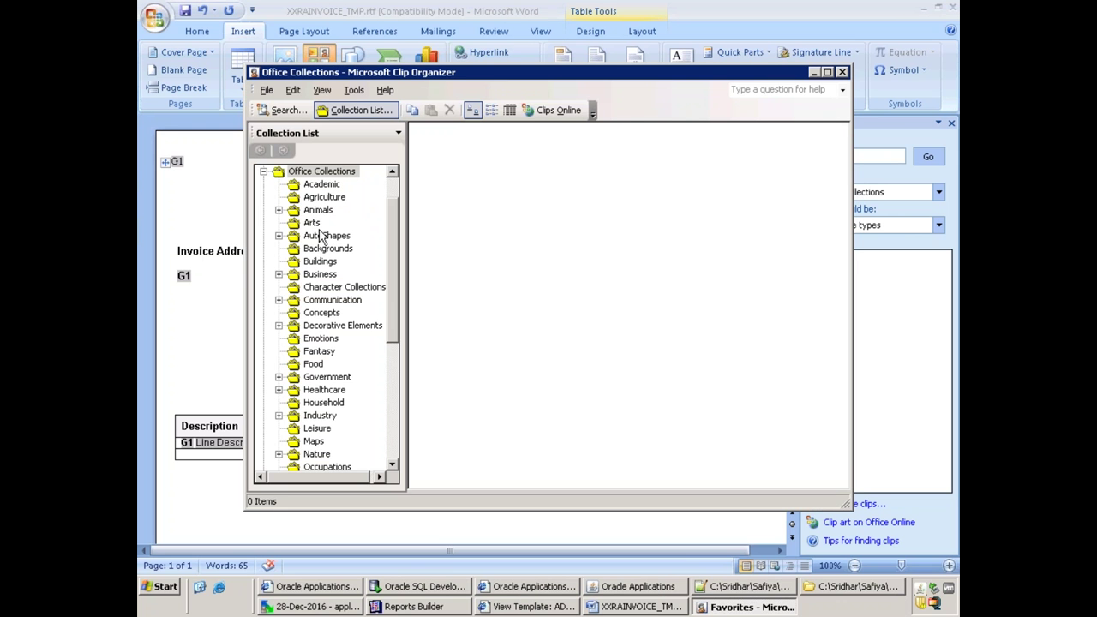
double_click(324, 236)
click(326, 249)
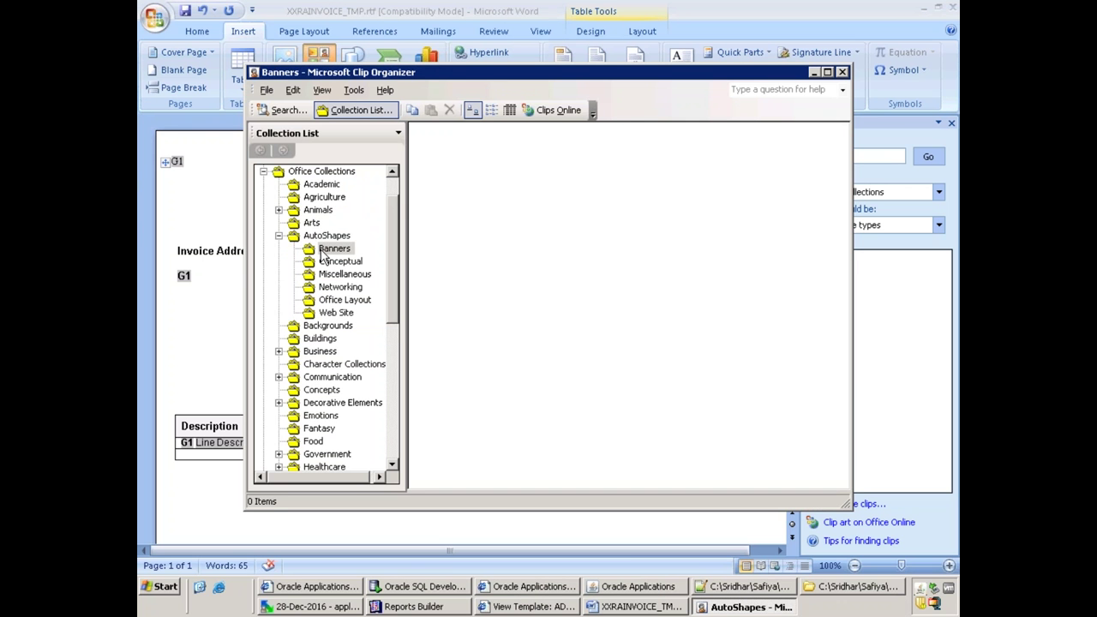
click(349, 262)
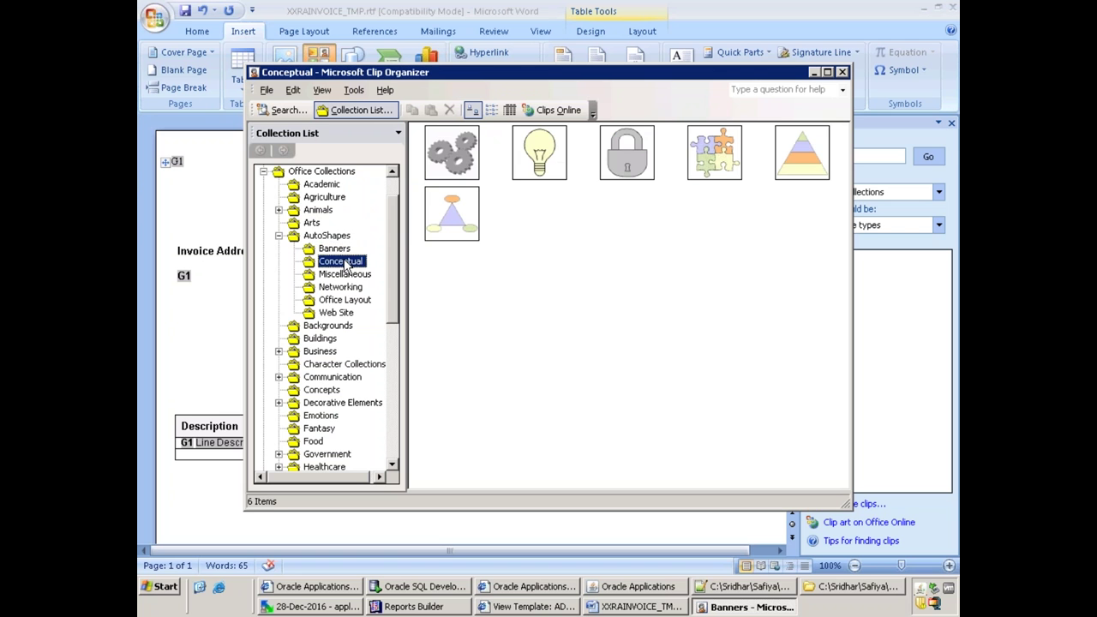
click(467, 161)
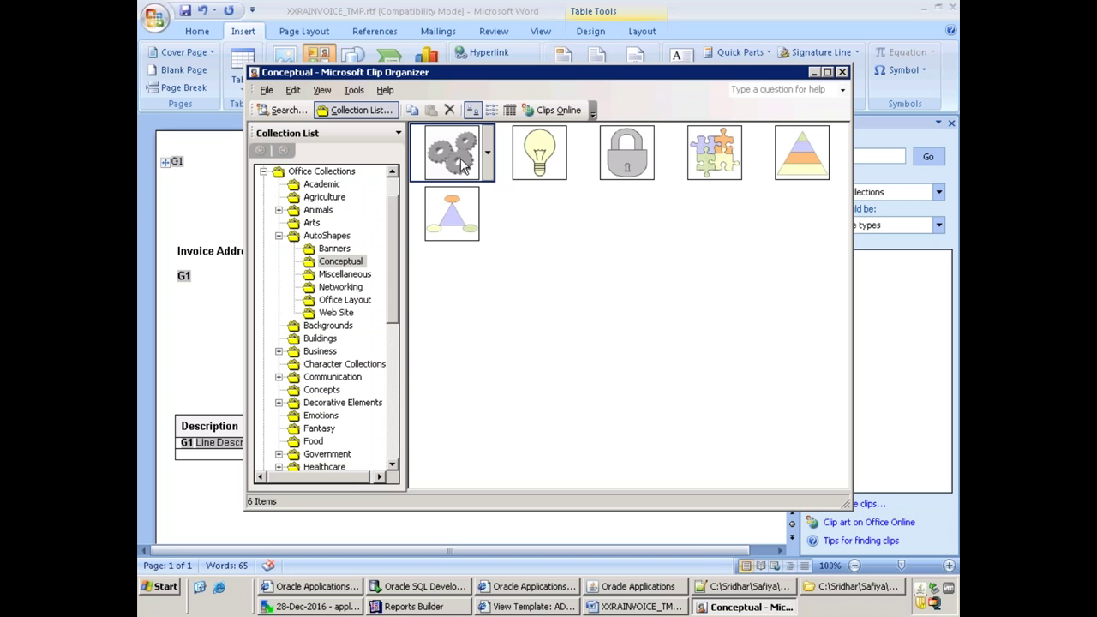
click(488, 154)
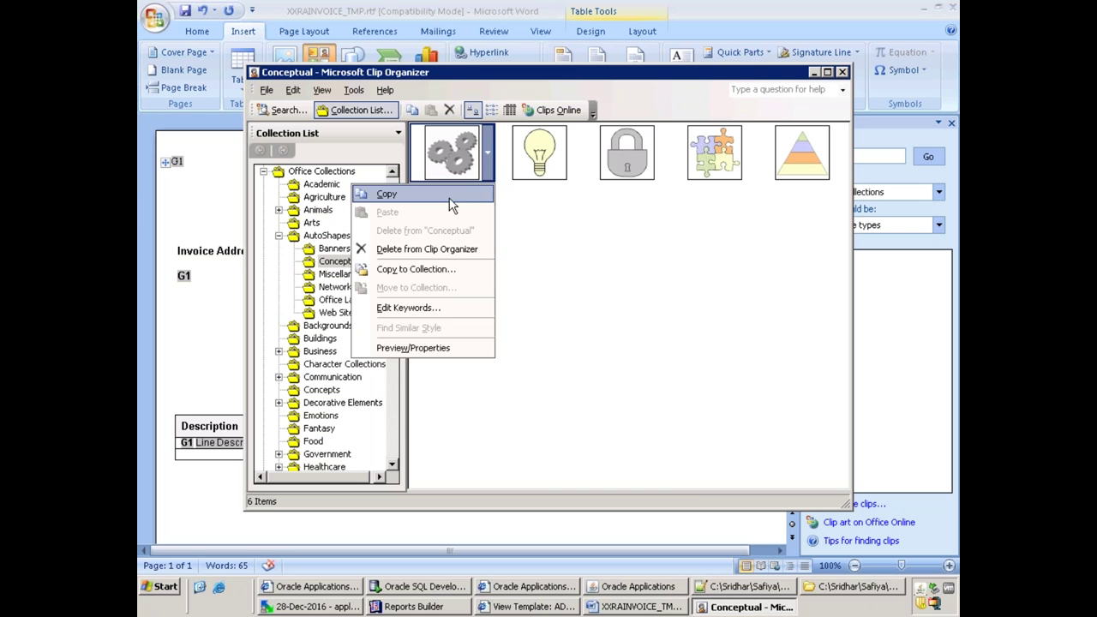
click(384, 191)
click(842, 72)
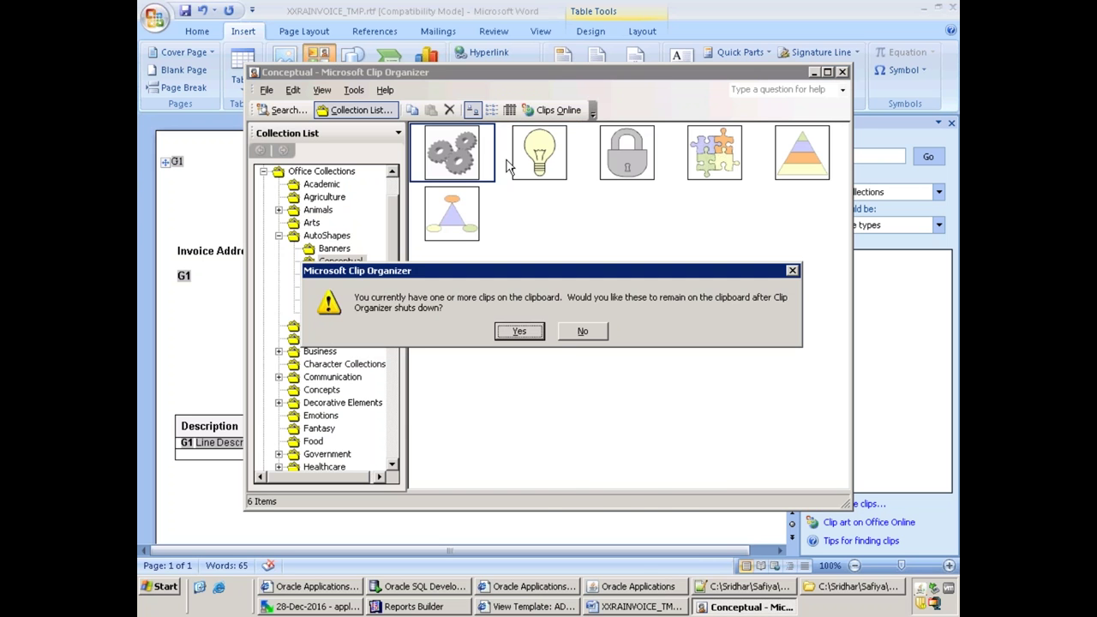
click(510, 332)
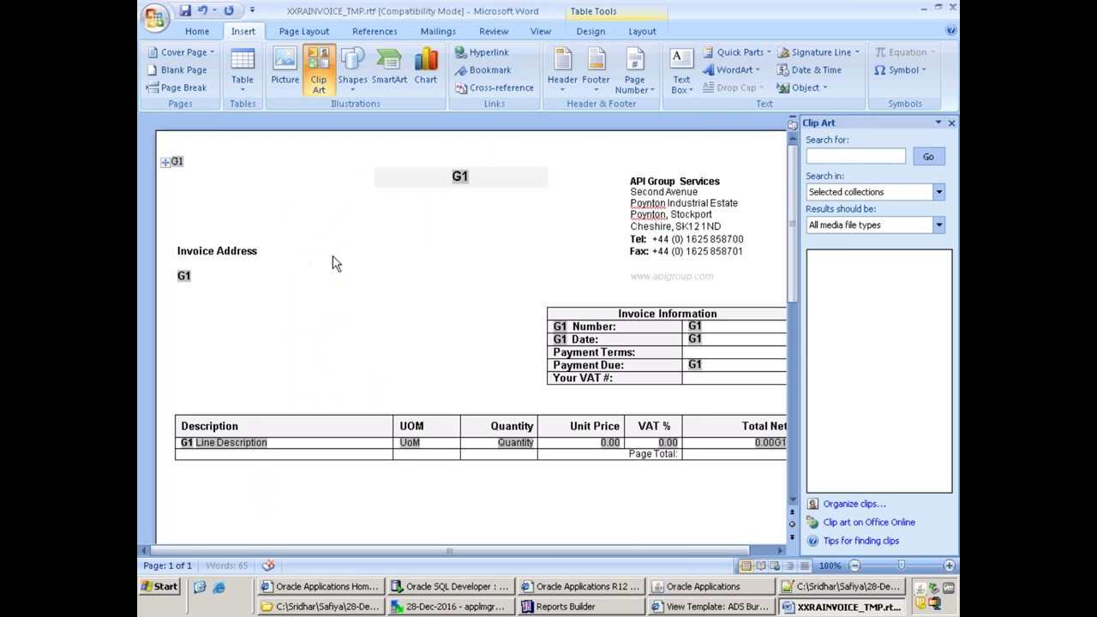
Step: Paste the gears image in place of the logo and shrink it to logo size
key(ctrl+v)
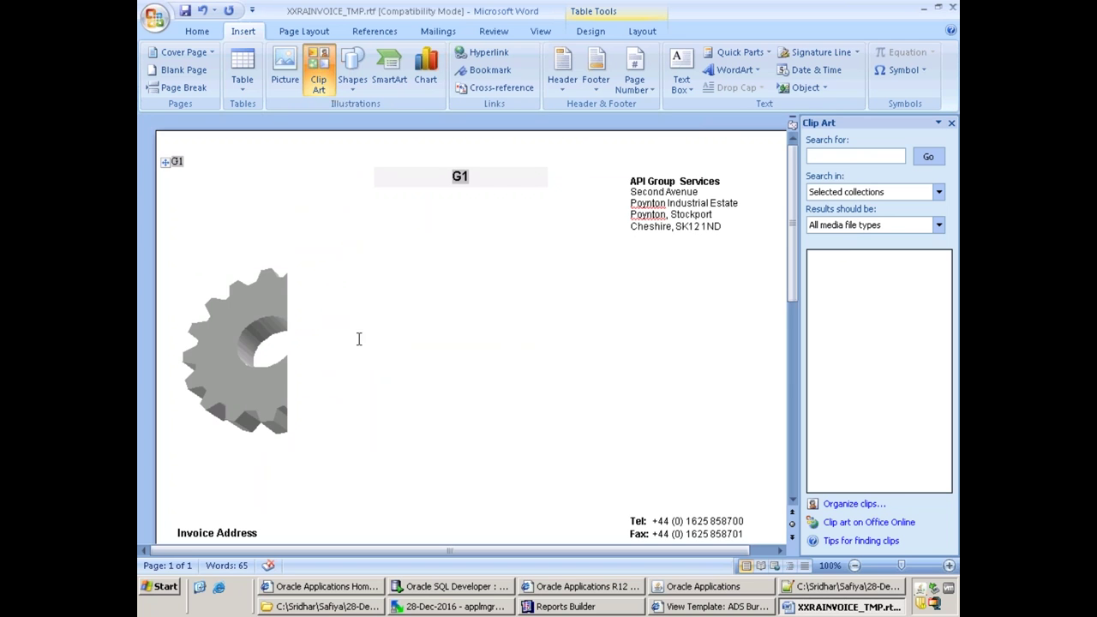
click(951, 123)
click(534, 292)
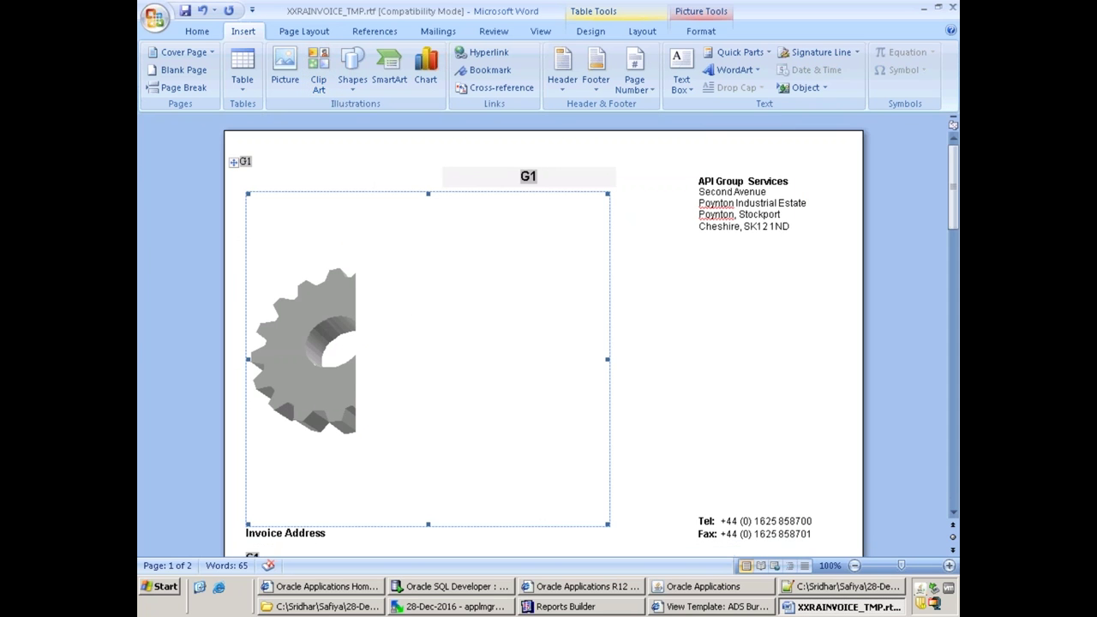
drag(558, 469, 310, 249)
click(424, 295)
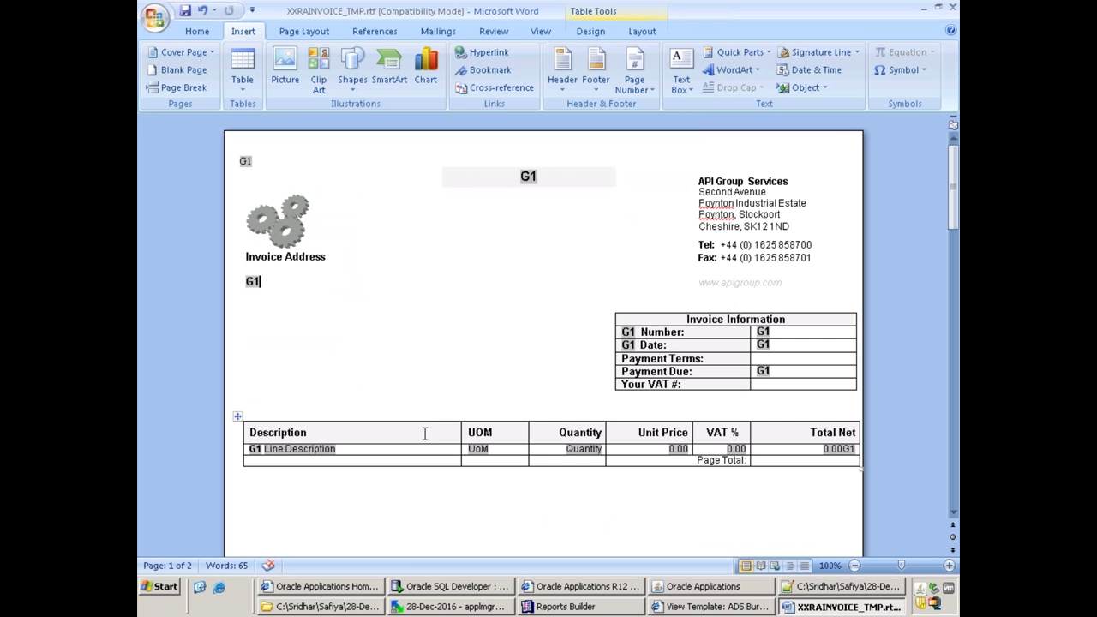
click(365, 589)
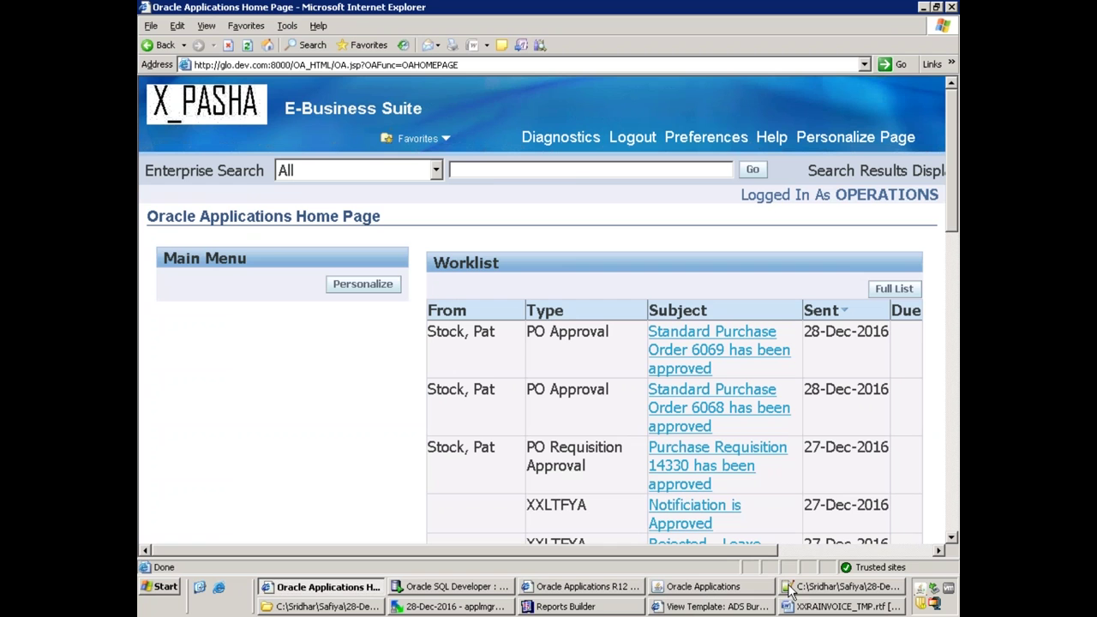
Step: From the View Template page, open Data Definitions and start Create Data Definition
click(694, 587)
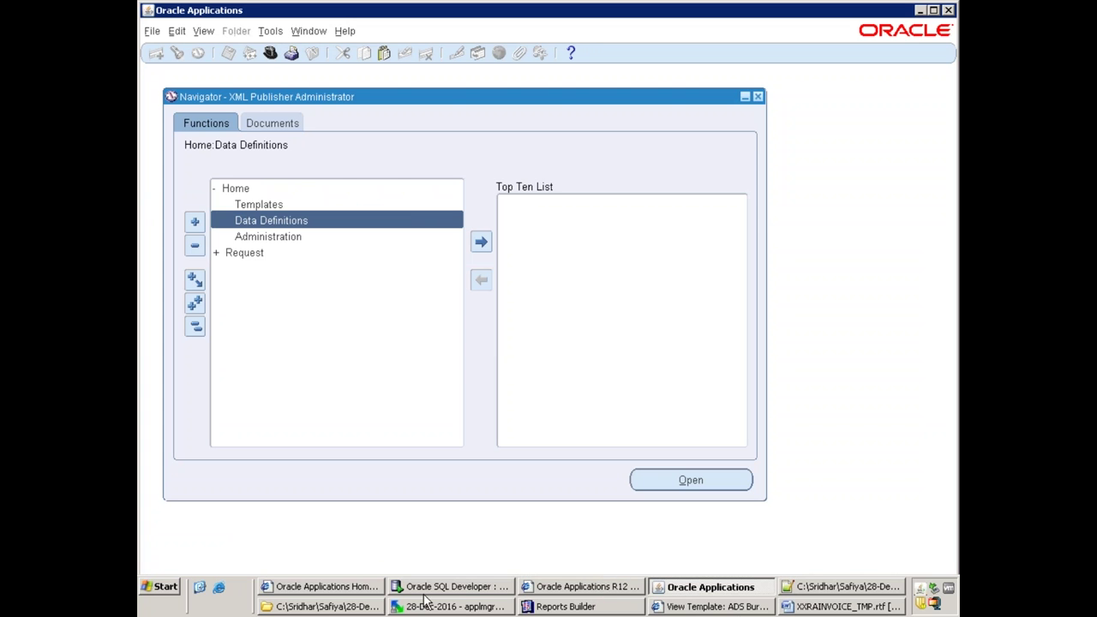
click(725, 607)
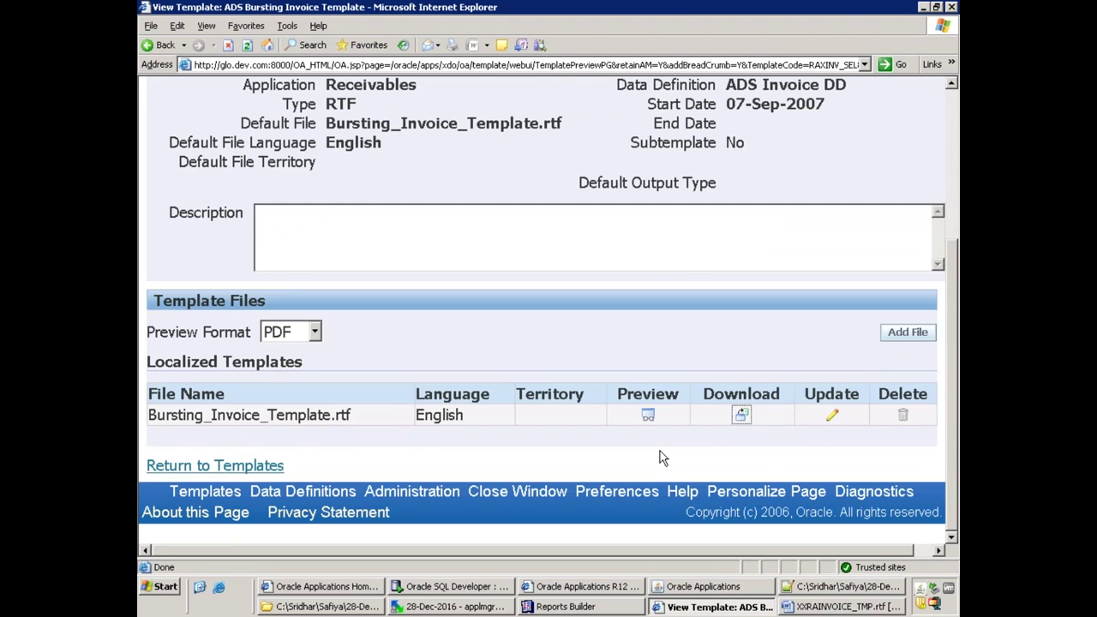
scroll(659, 455, up, 3)
scroll(609, 395, down, 1)
scroll(609, 396, up, 2)
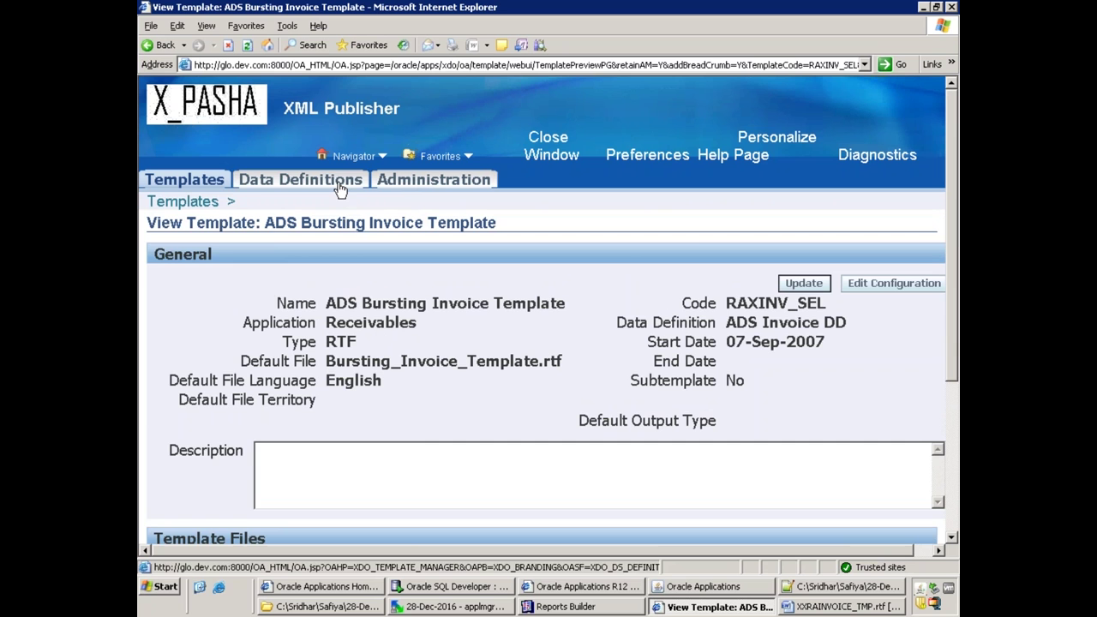
click(341, 186)
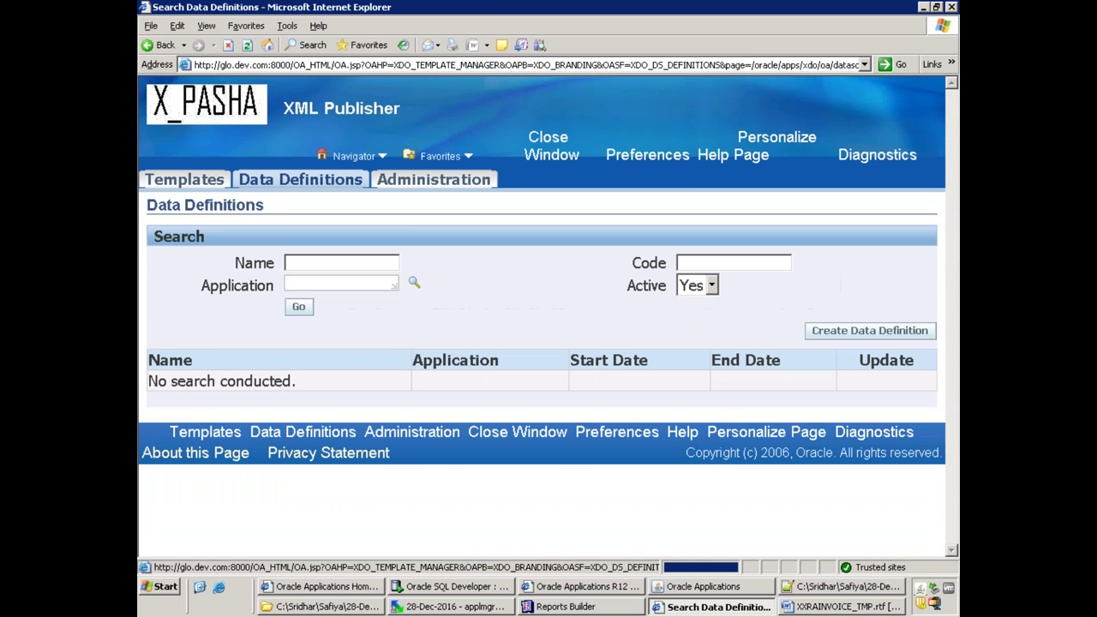
click(835, 332)
click(357, 606)
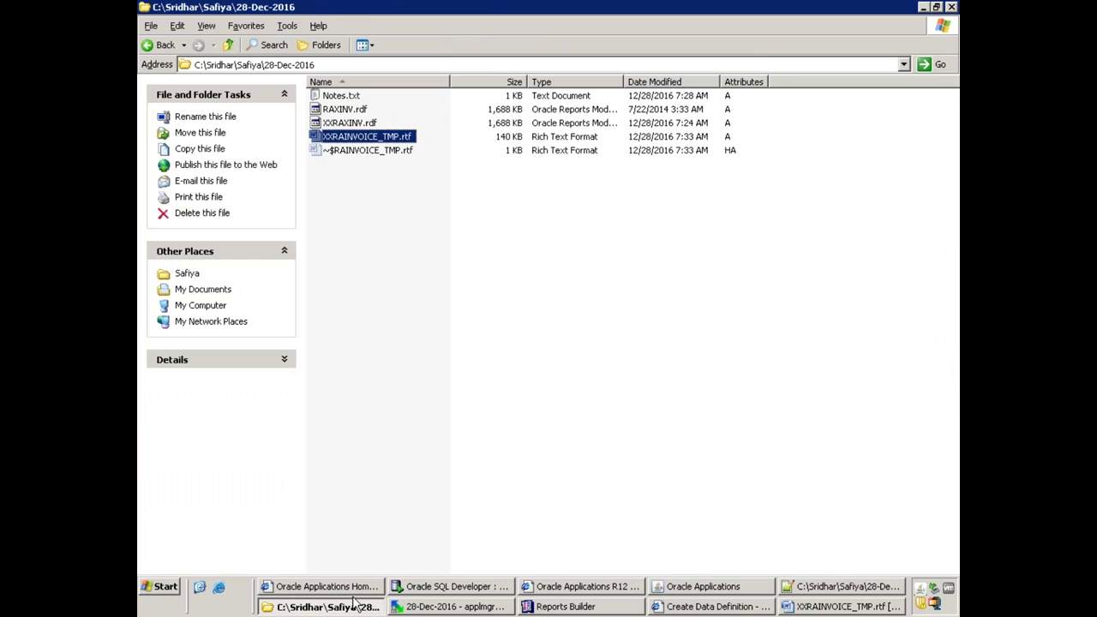
Step: Create data definition XXRAXINV, with name and code from XXRAXINV.rdf, under Application Object Library
click(350, 123)
key(F2)
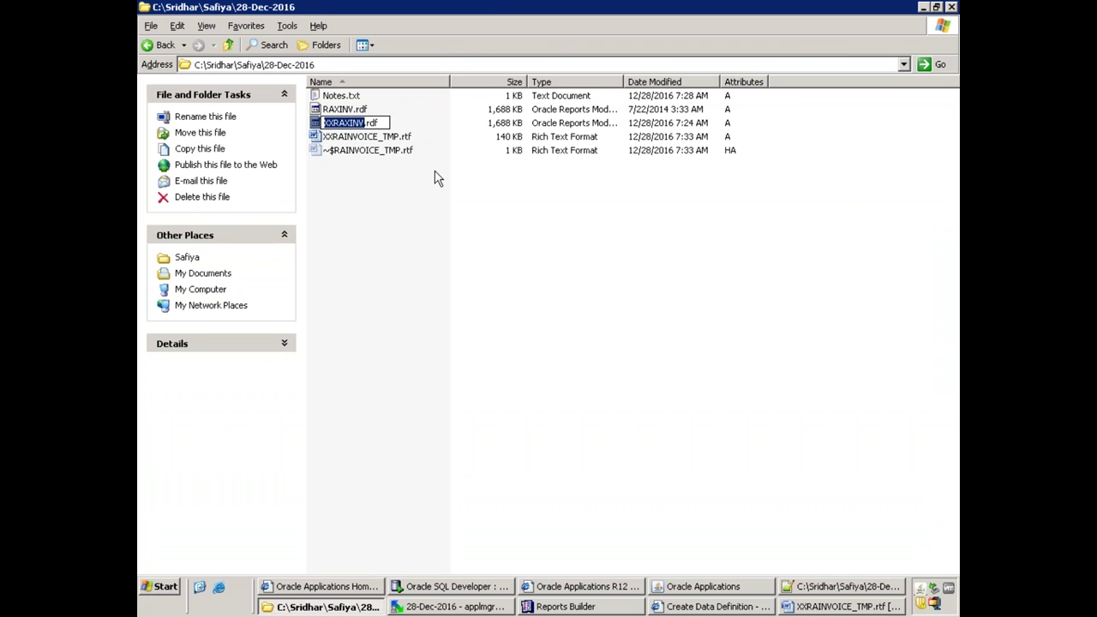
key(alt+Tab)
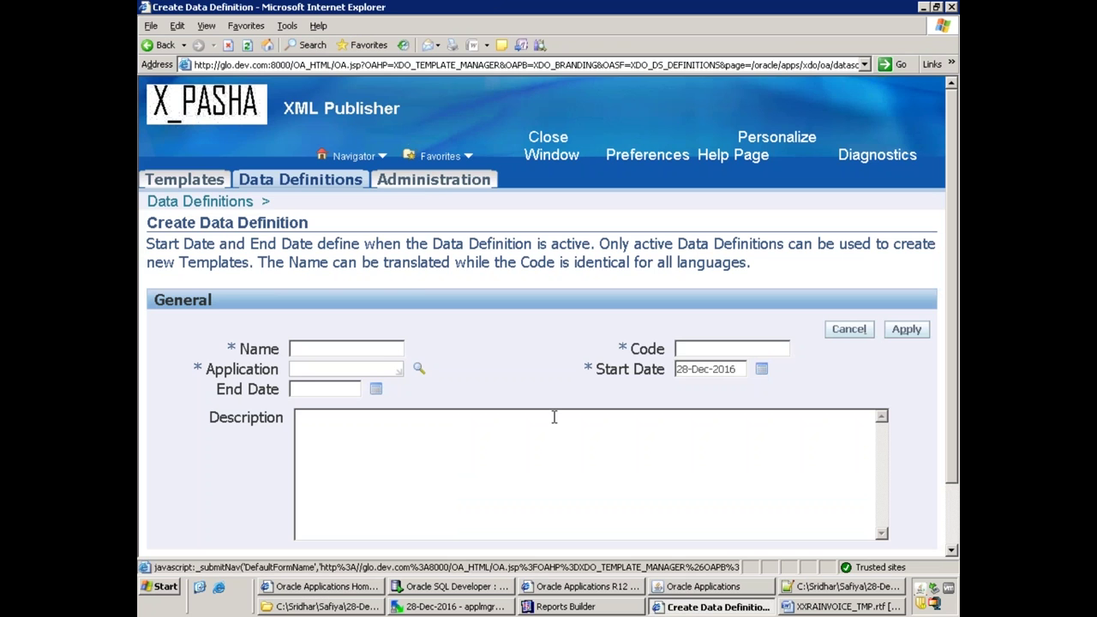
click(700, 348)
key(ctrl+v)
click(341, 352)
key(ctrl+v)
click(339, 374)
text(Application o)
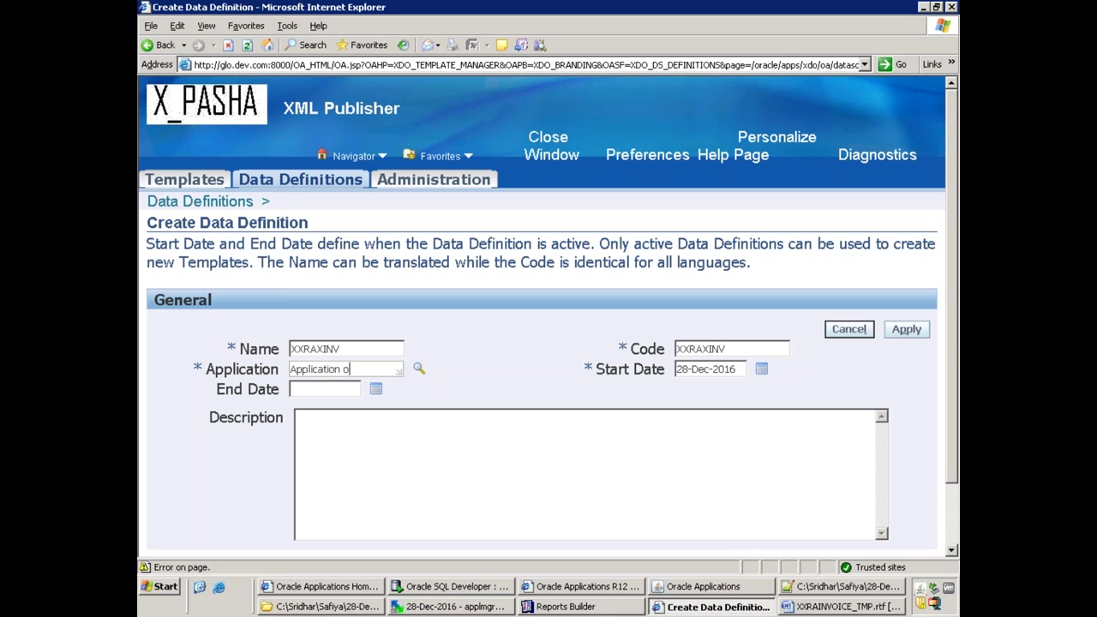
text(bj)
key(Tab)
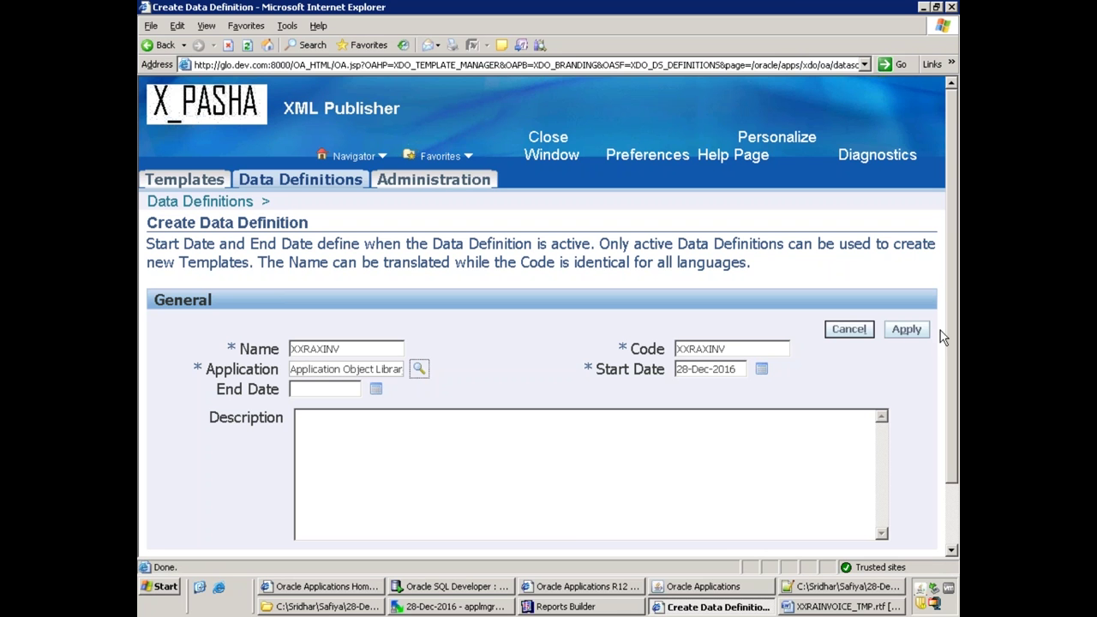
click(909, 329)
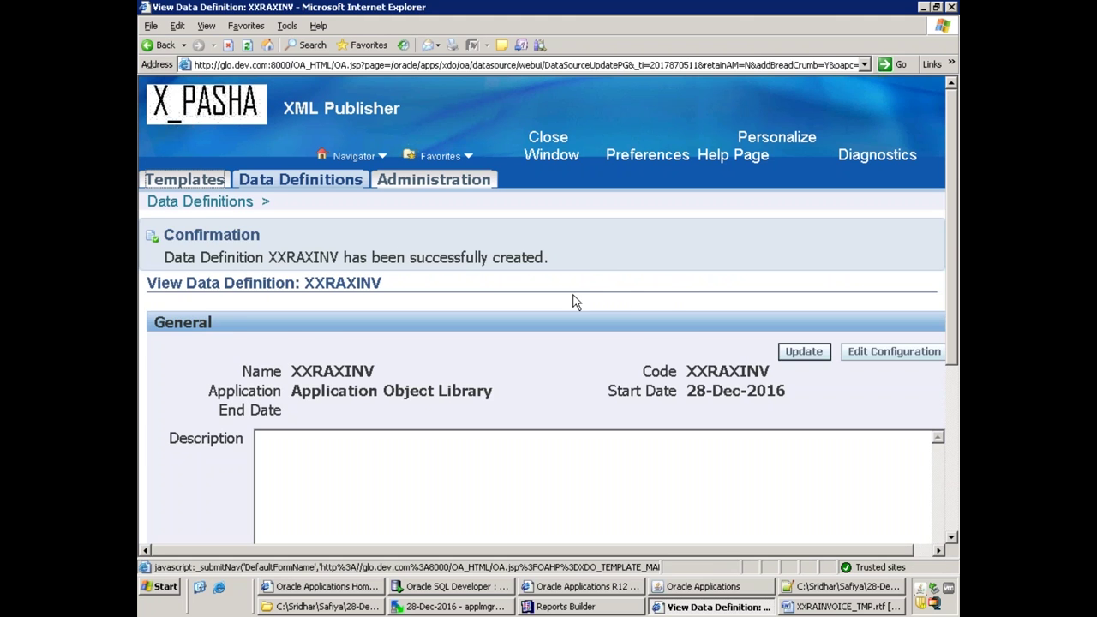
Step: Start a template named and coded XXRAXINV_TMPL for data definition XXRAXINV with PDF output
click(868, 353)
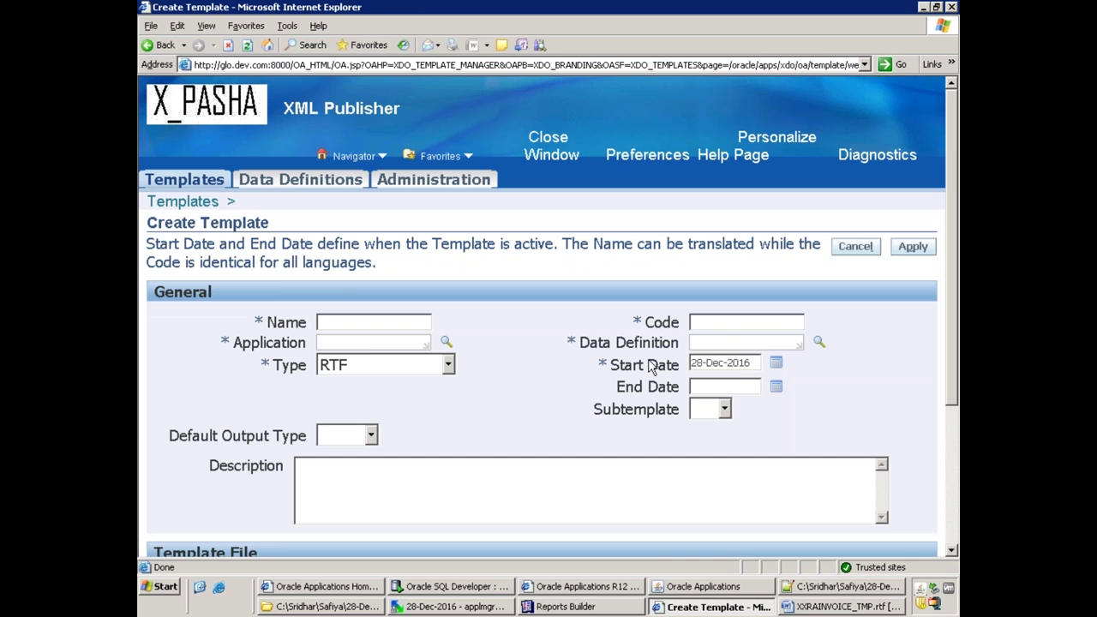
click(714, 341)
key(ctrl+v)
click(368, 343)
text(application)
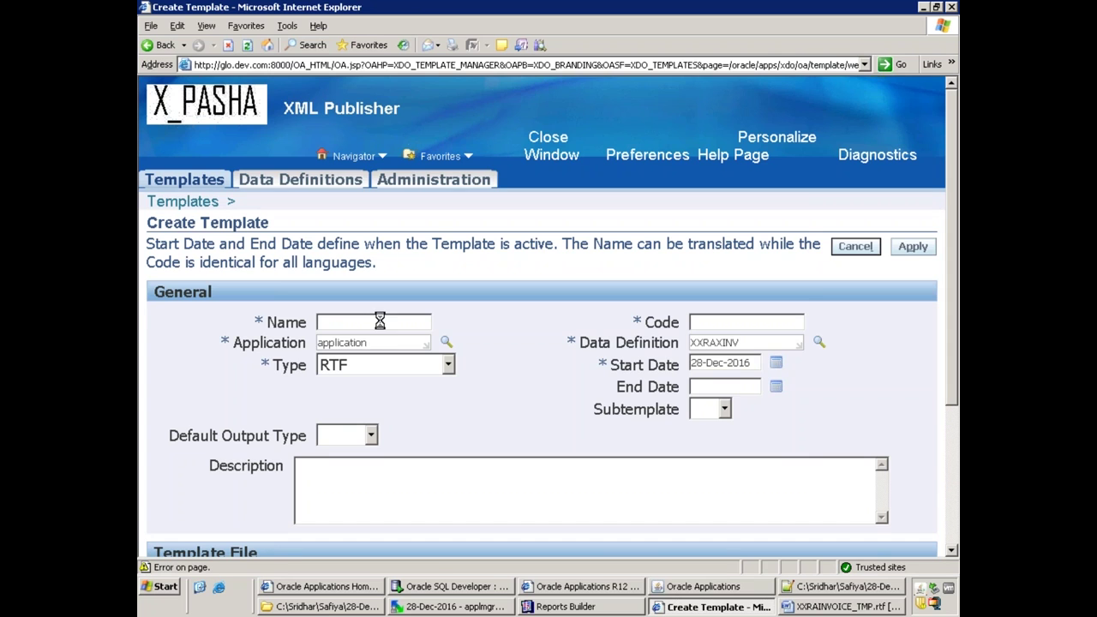
key(Tab)
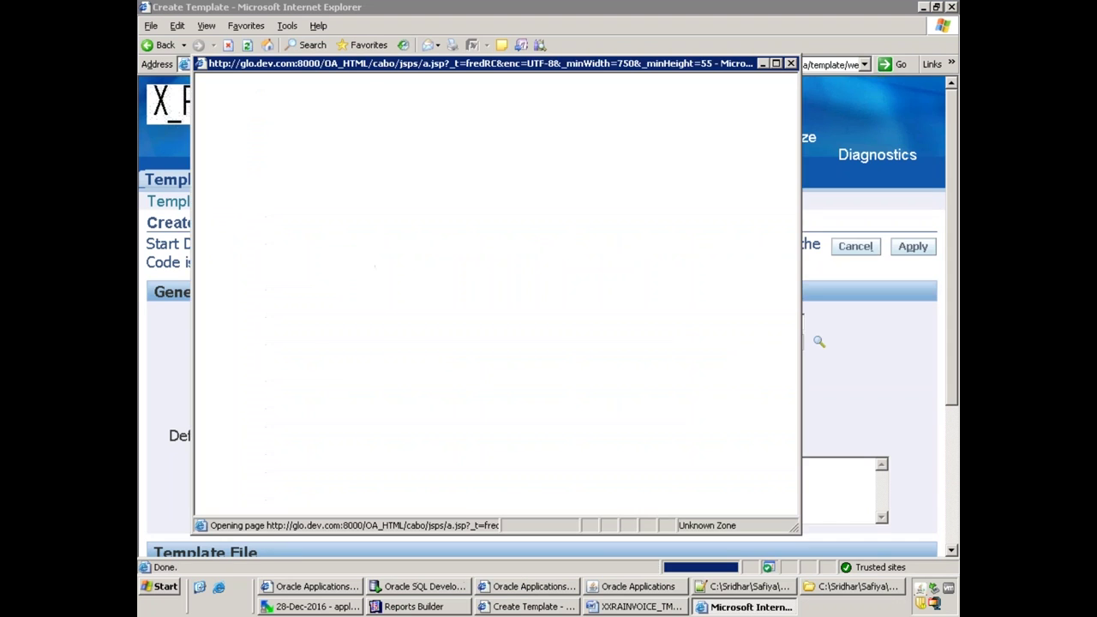
click(315, 309)
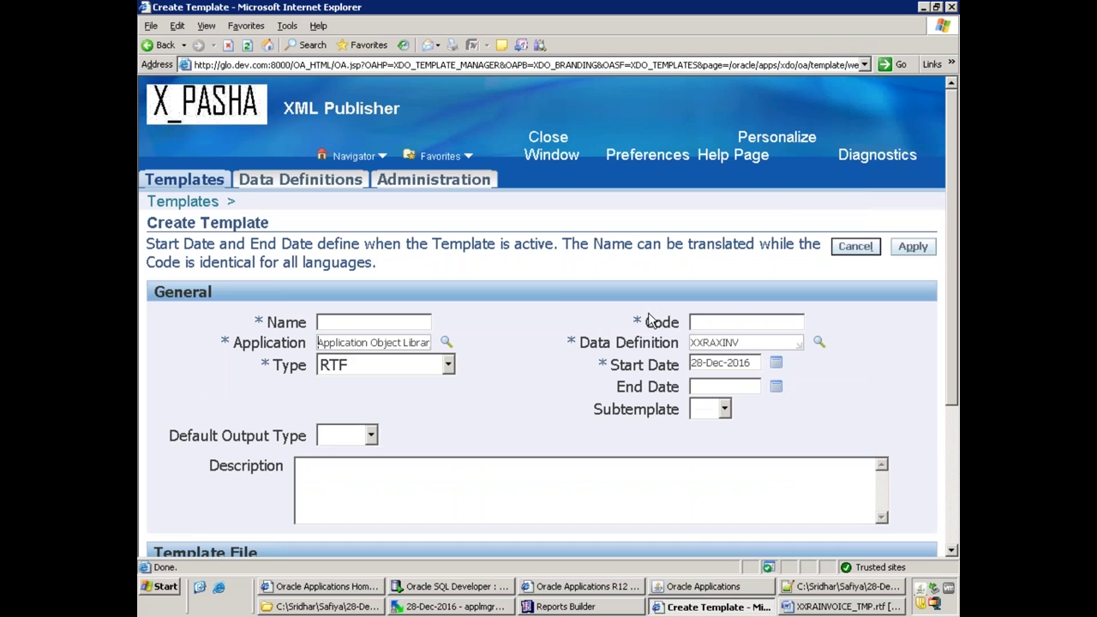
key(ctrl+v)
key(ctrl+a)
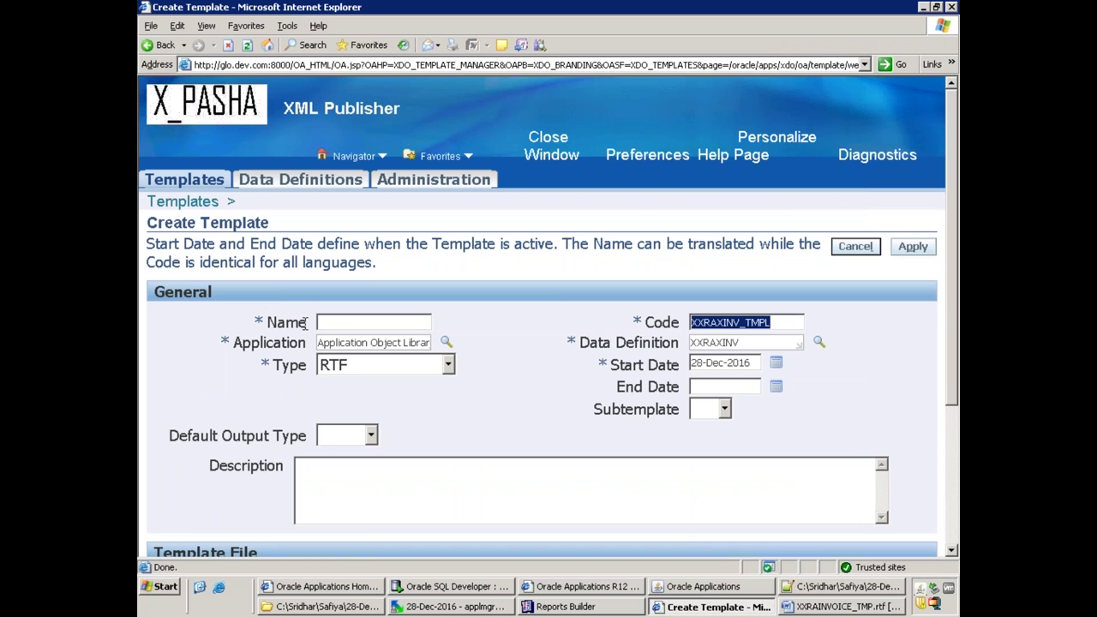
click(369, 323)
key(ctrl+v)
scroll(397, 487, down, 3)
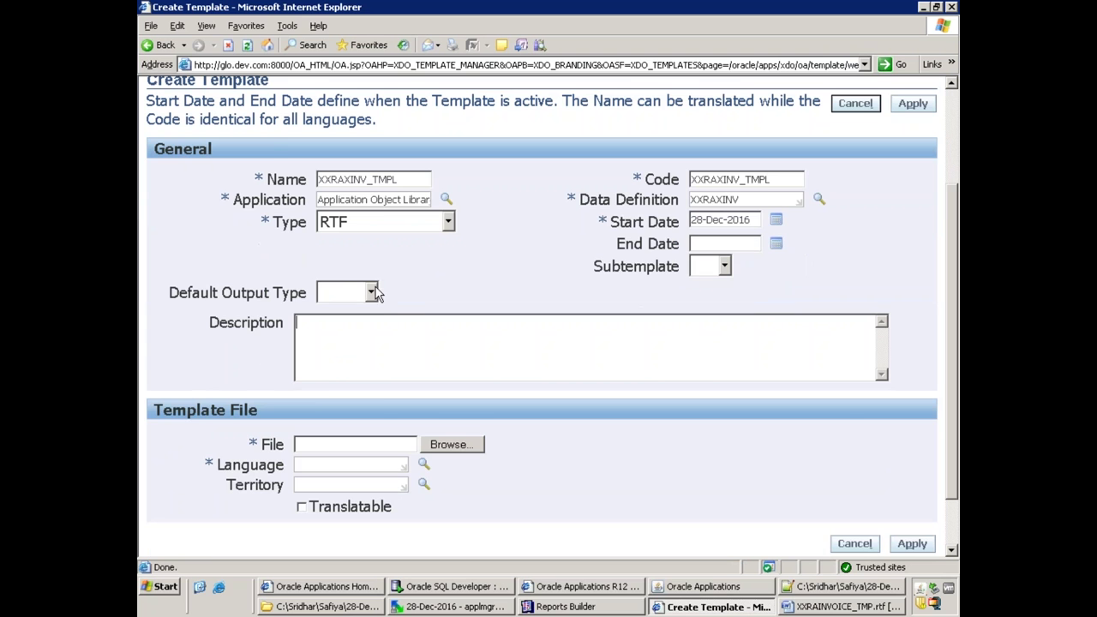
click(350, 296)
click(343, 389)
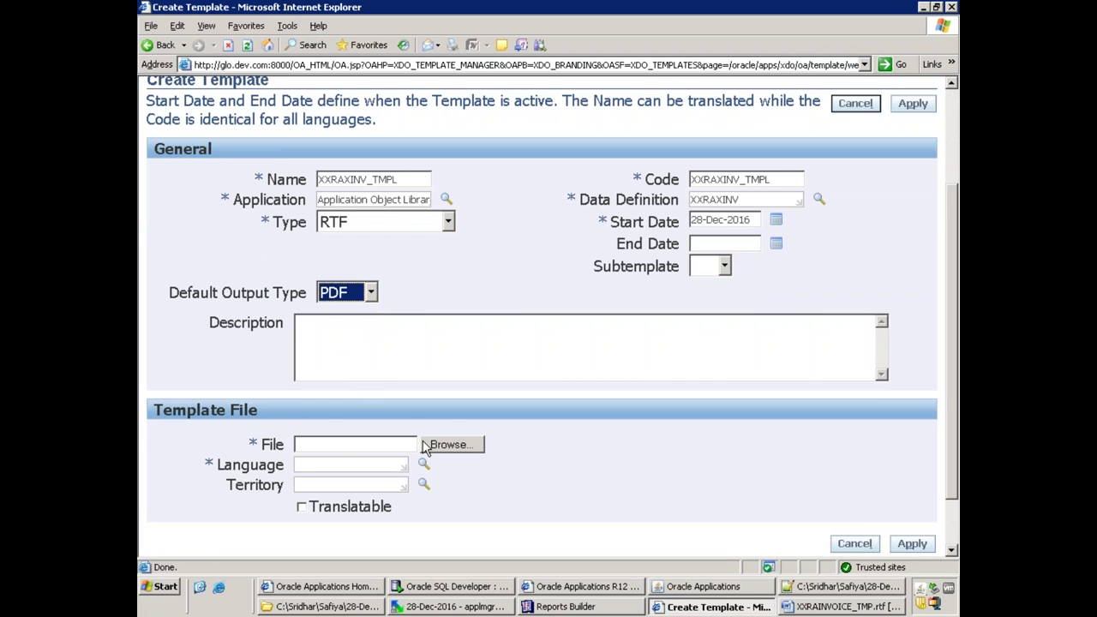
Step: Attach XXRAINVOICE_TMP.rtf from 28-Dec-2016 with language English and apply the template
click(428, 446)
click(361, 608)
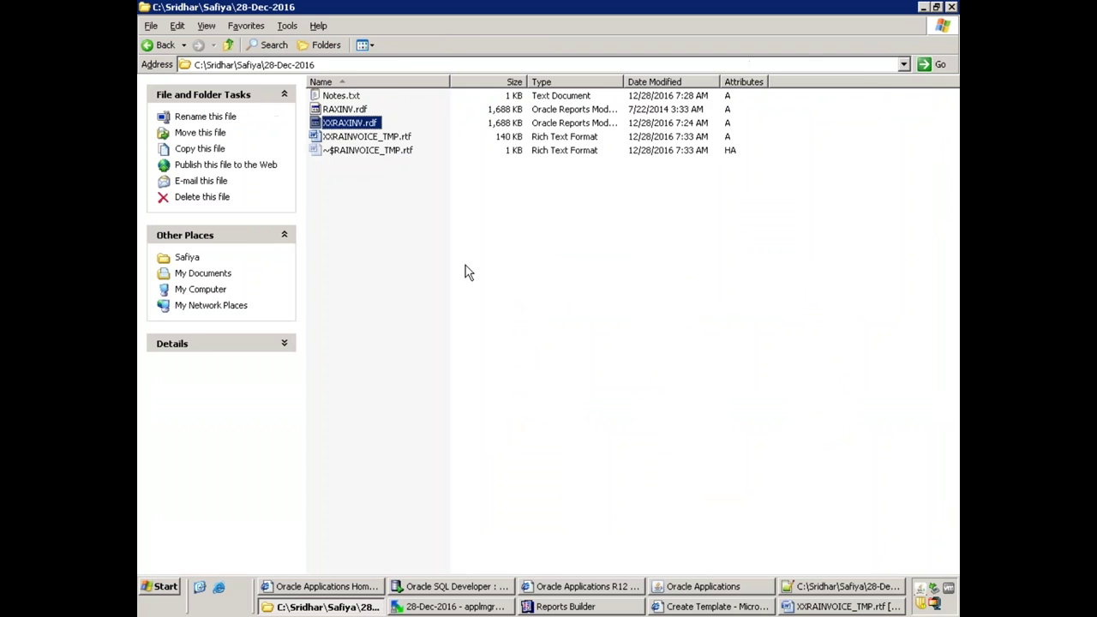
click(333, 66)
key(ctrl+c)
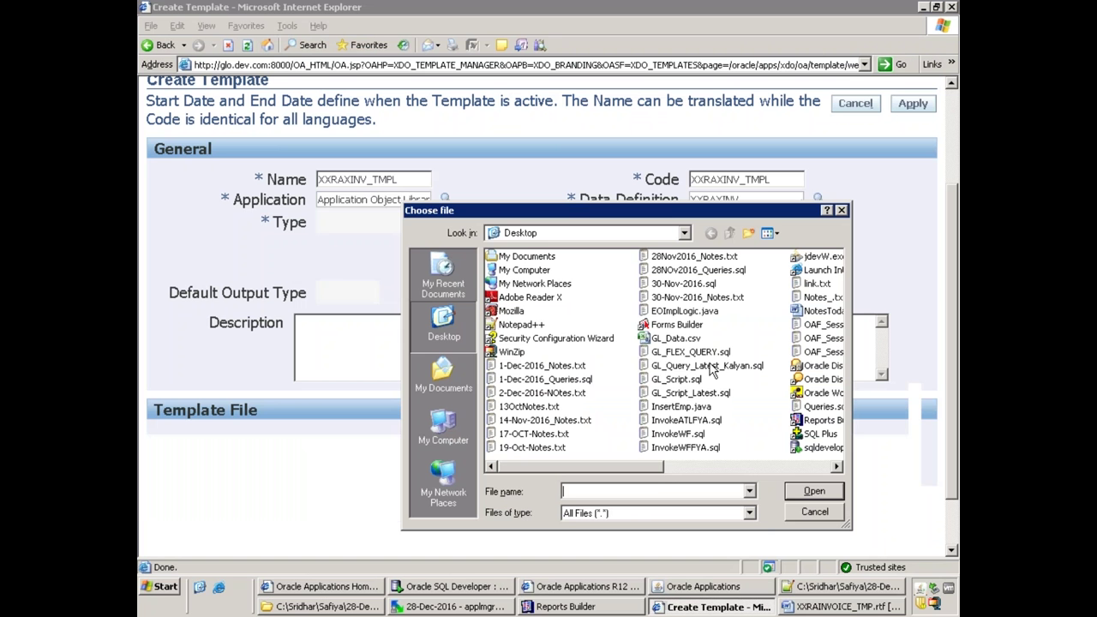
key(alt+Tab)
key(ctrl+v)
click(799, 496)
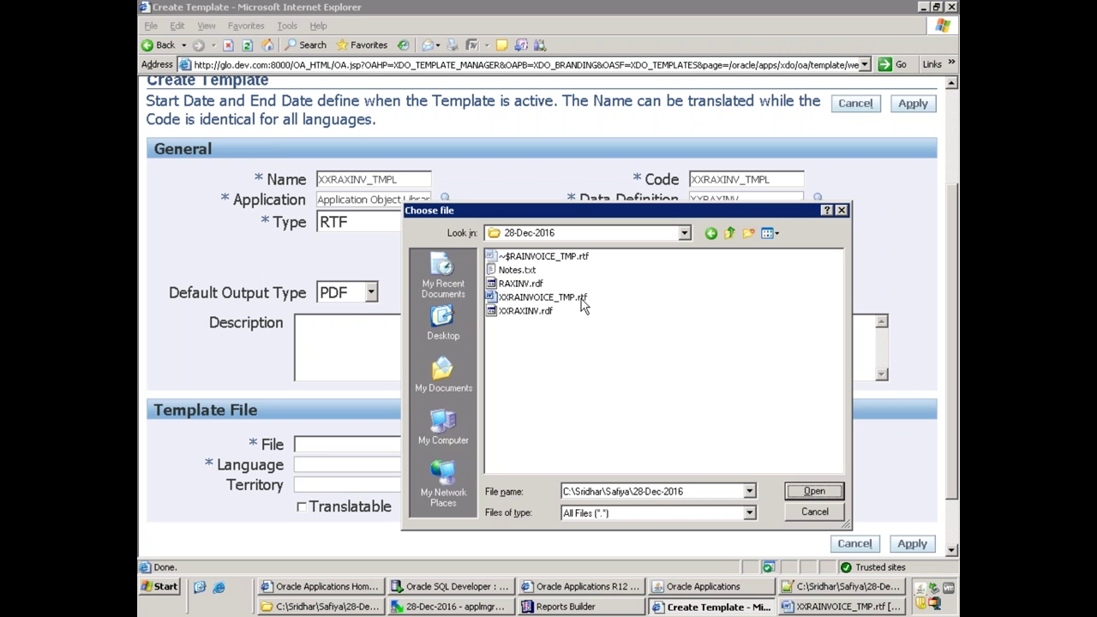
double_click(583, 302)
key(Tab)
text(English)
key(Tab)
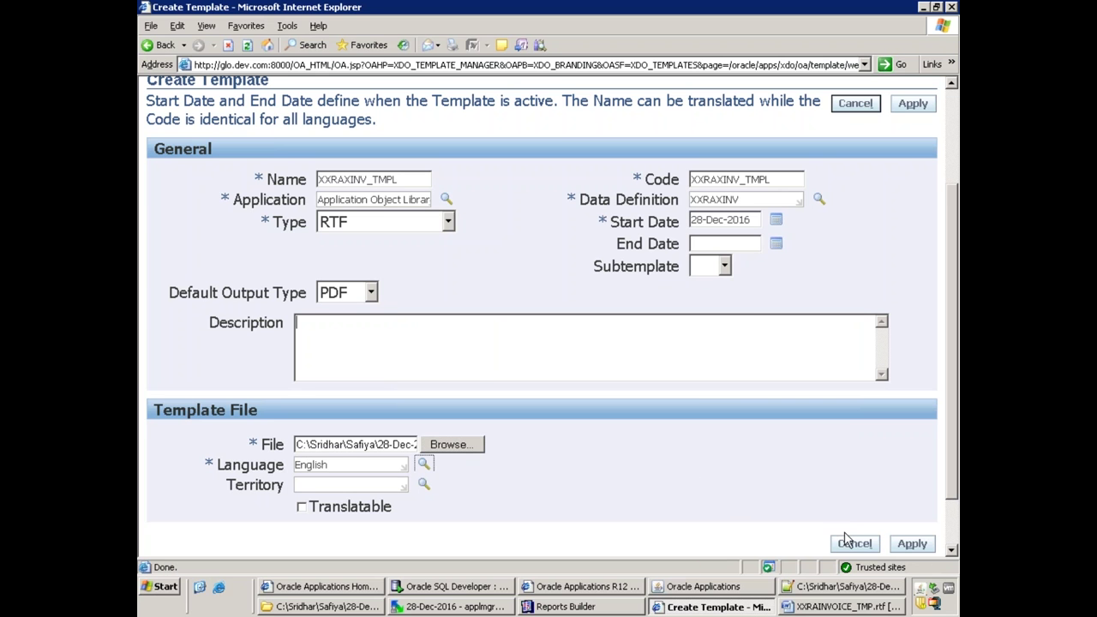
click(910, 543)
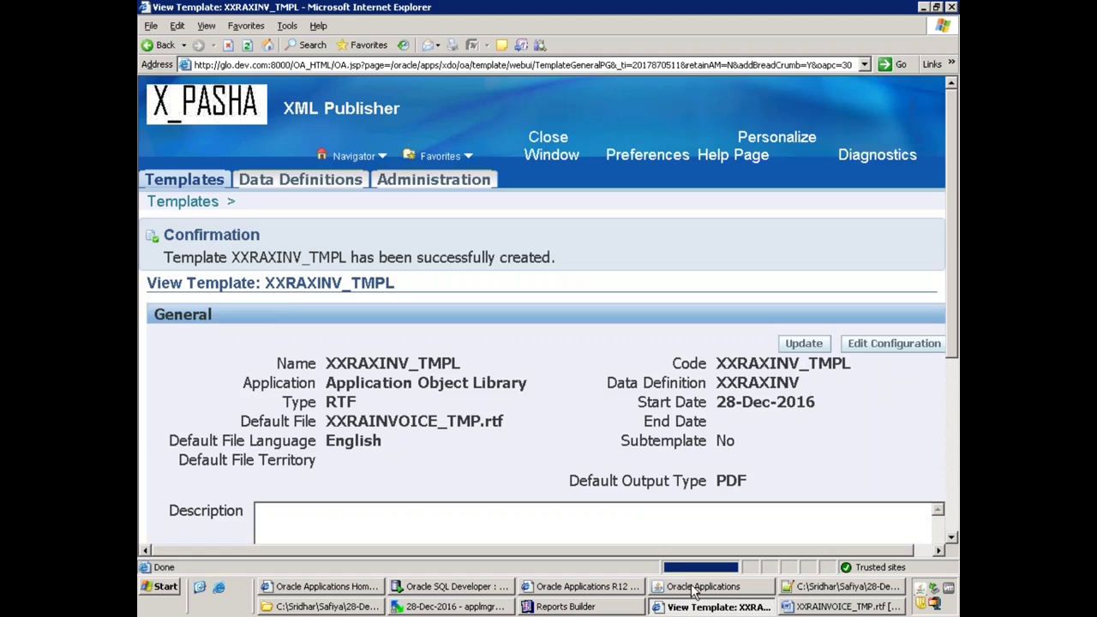
Step: Switch to the Receivables responsibility and bring up the Find Requests window
click(695, 587)
key(ctrl+l)
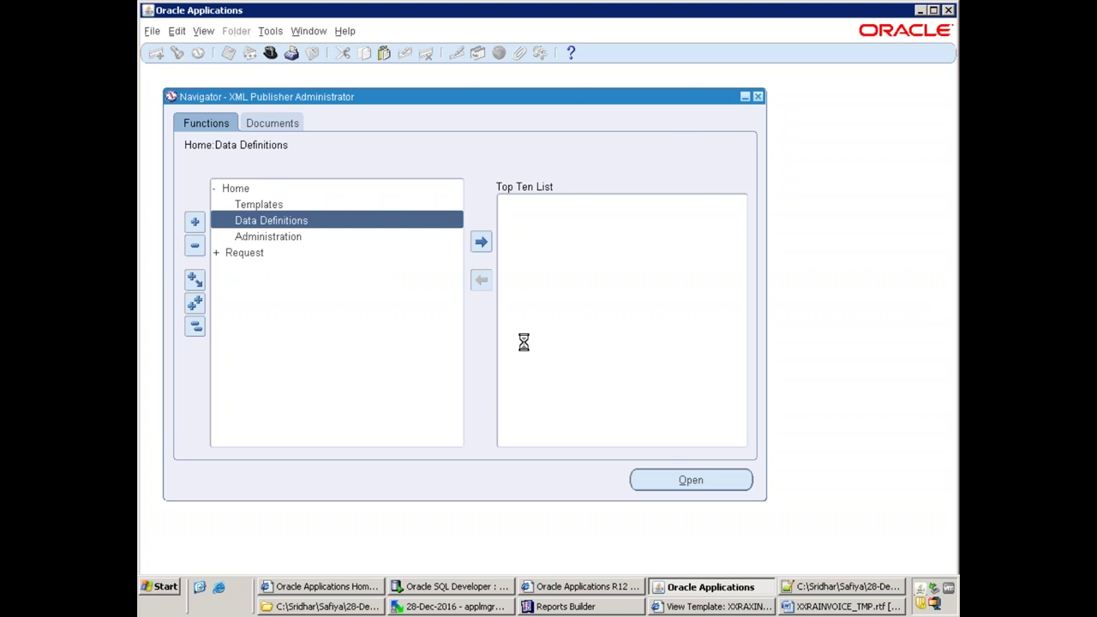
text(re%)
key(Return)
key(Return)
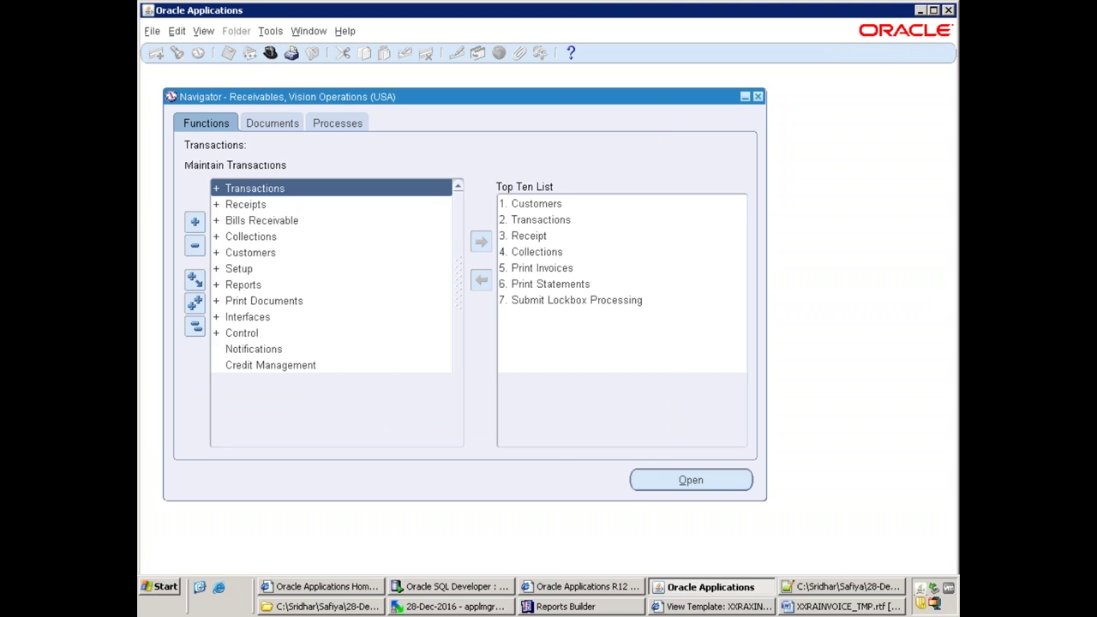
key(alt+v)
key(q)
Step: List recent requests and copy invoice number 10000064 from an earlier run
key(alt+n)
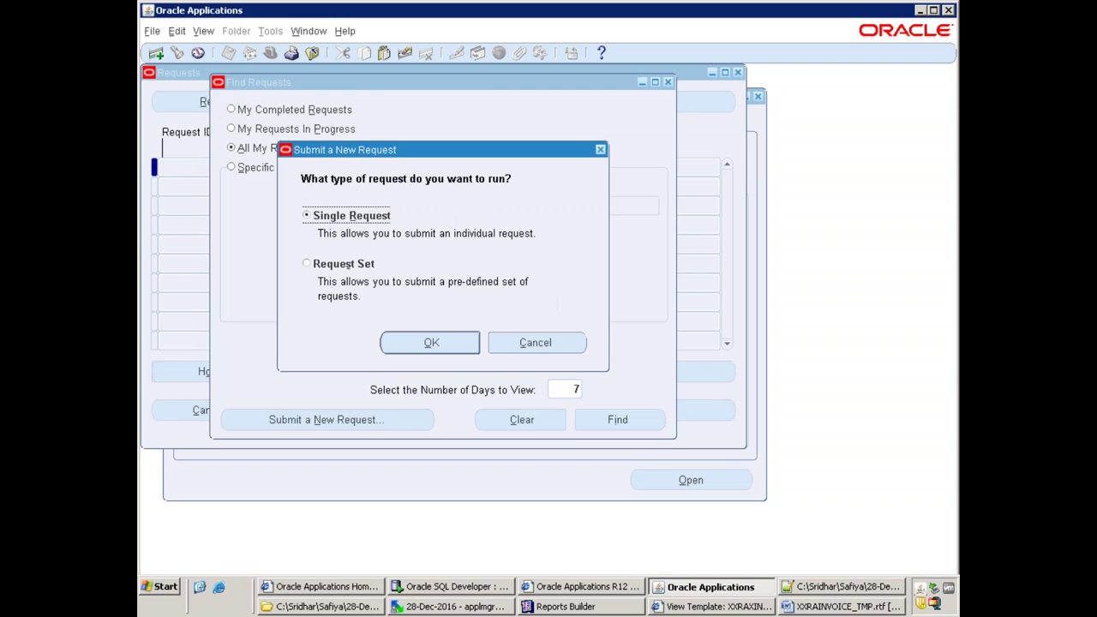
click(531, 344)
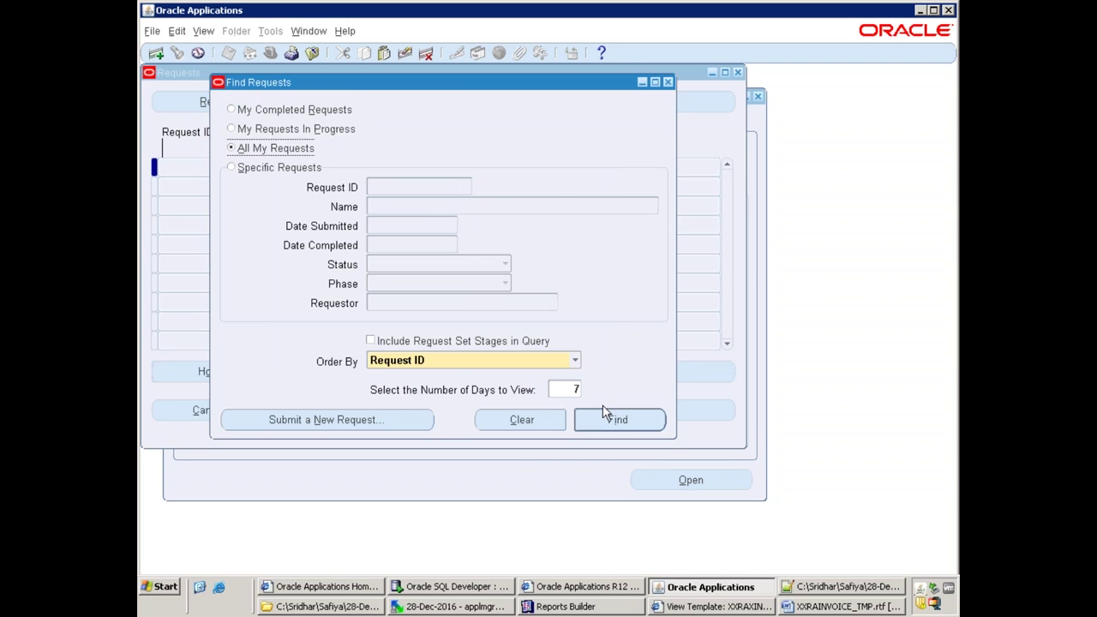
click(604, 420)
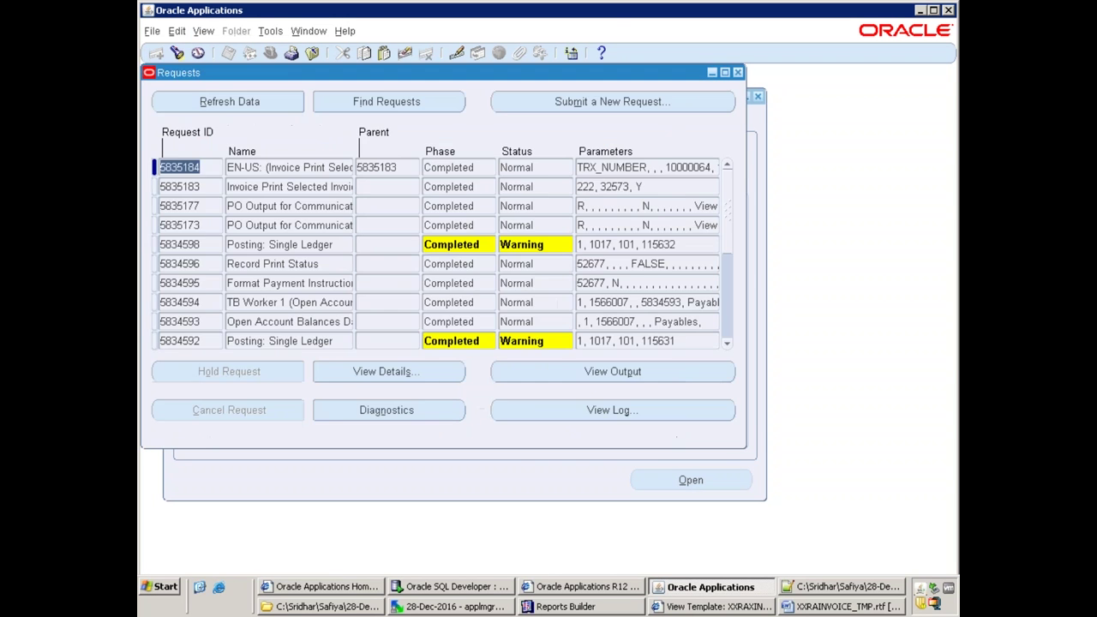
double_click(678, 167)
key(ctrl+c)
Step: Submit a single request for transaction number 10000064 with Open Invoices Only set to No
click(658, 104)
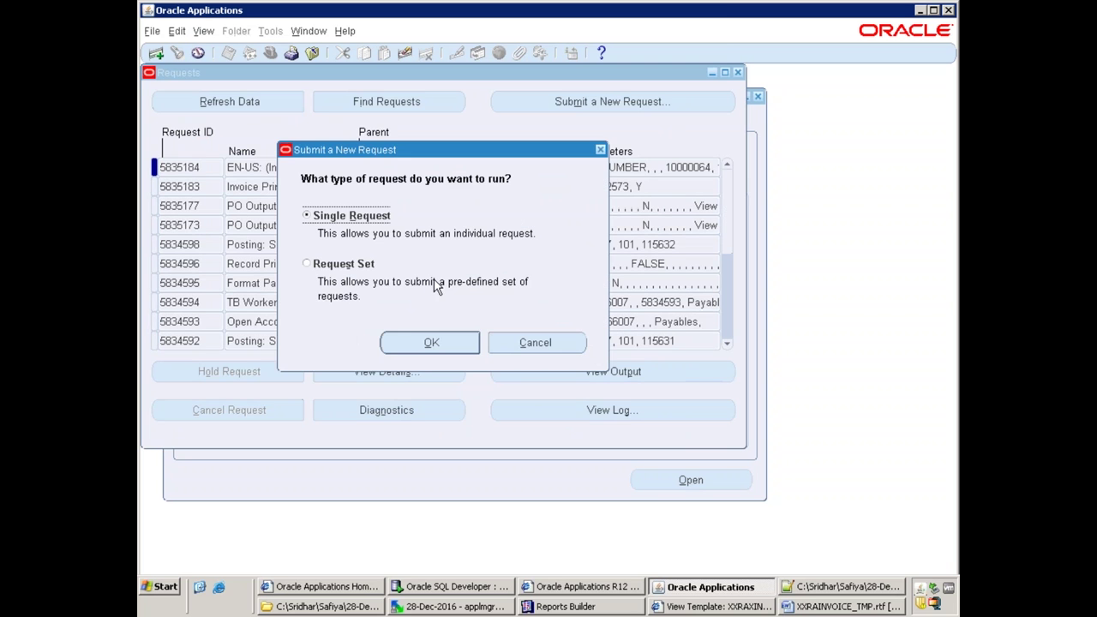
click(432, 341)
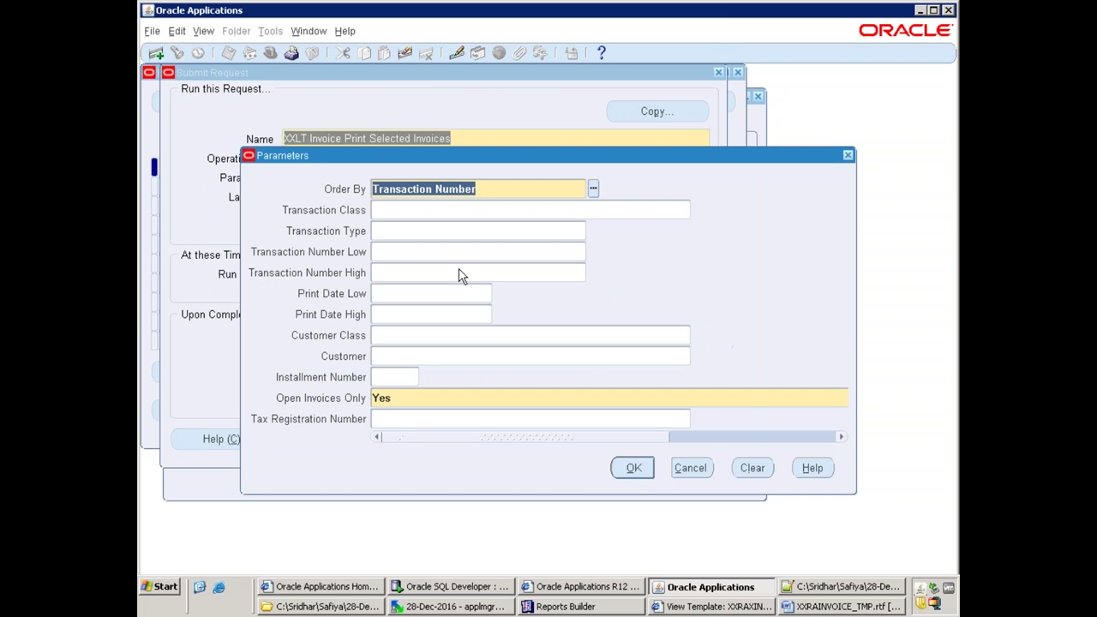
click(422, 254)
key(ctrl+v)
click(428, 272)
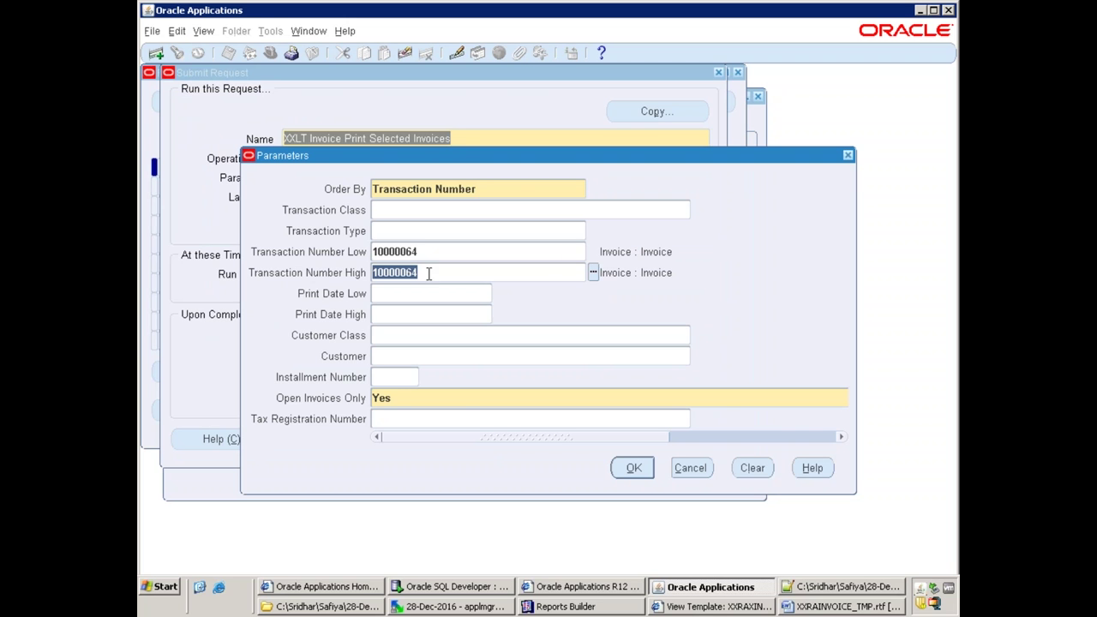
click(457, 398)
text(No)
key(Return)
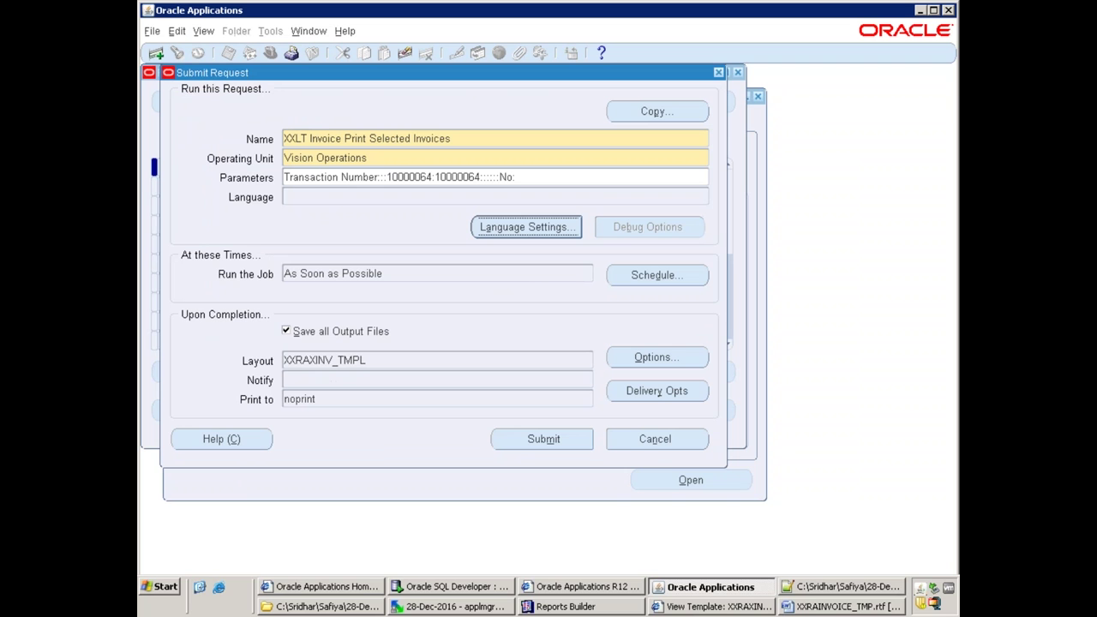
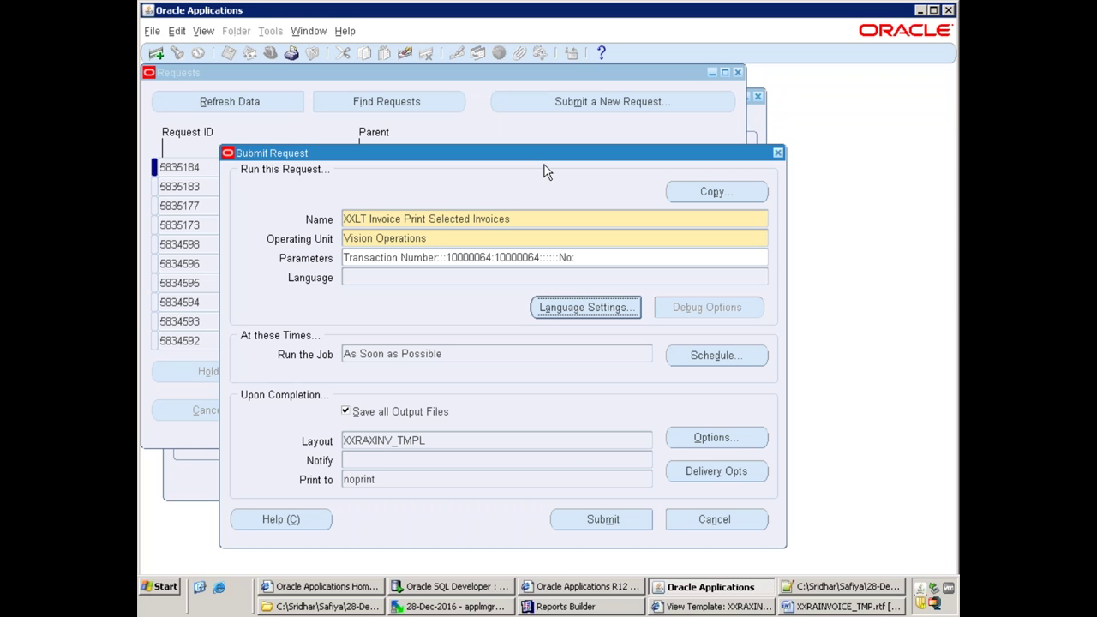
Step: Submit the XXLT invoice print request, refresh until request 5835185 completes, then view its invoice output
click(600, 520)
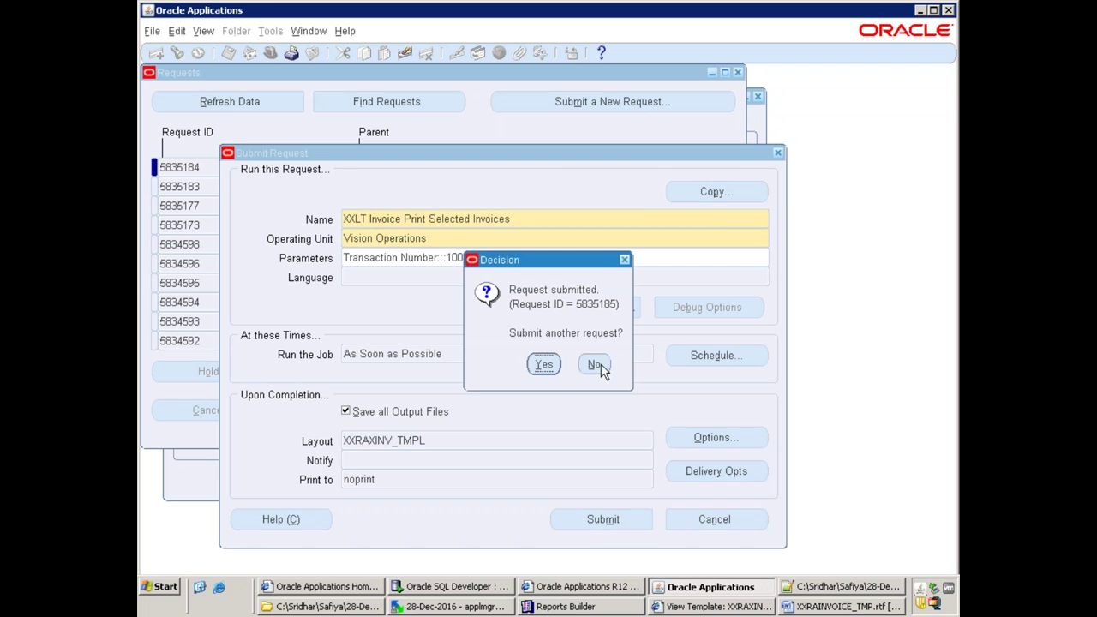
click(595, 364)
click(273, 108)
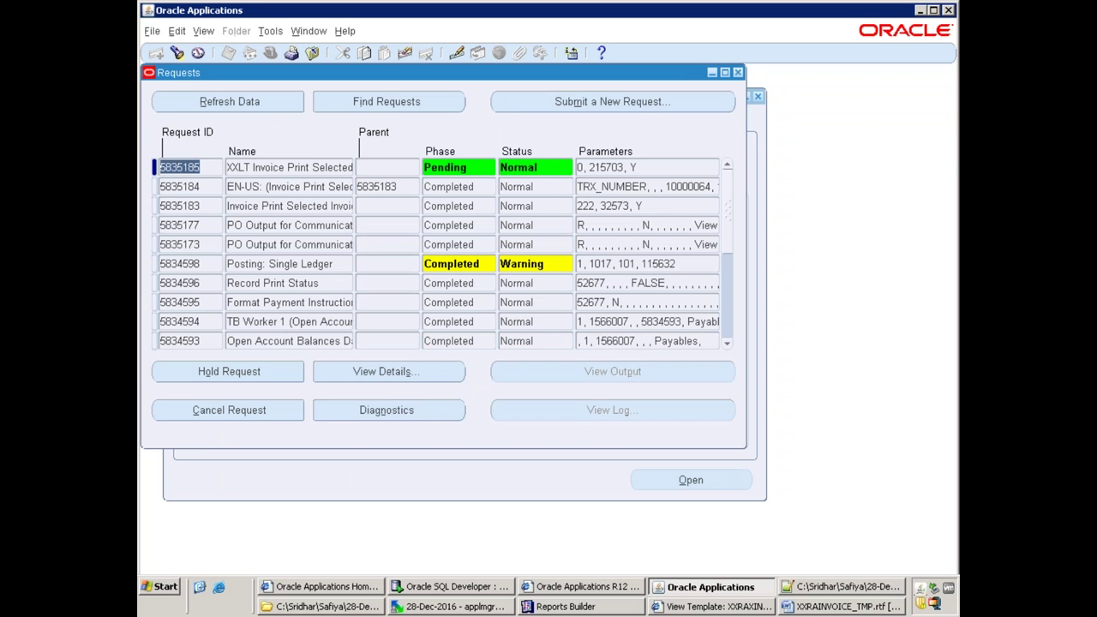
key(alt+r)
key(alt+r)
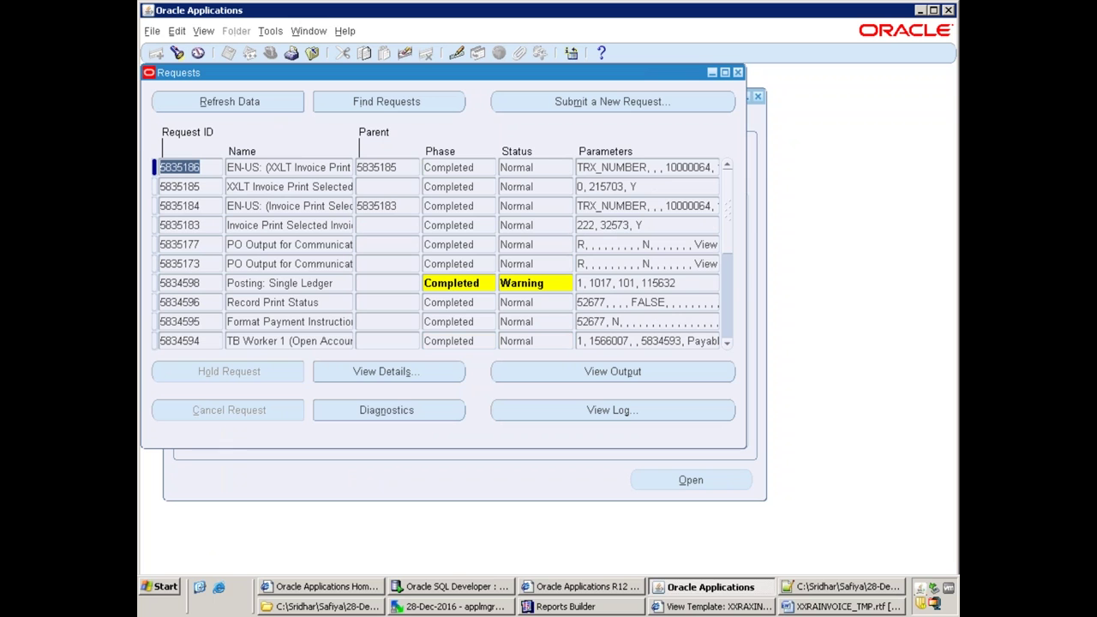
click(580, 374)
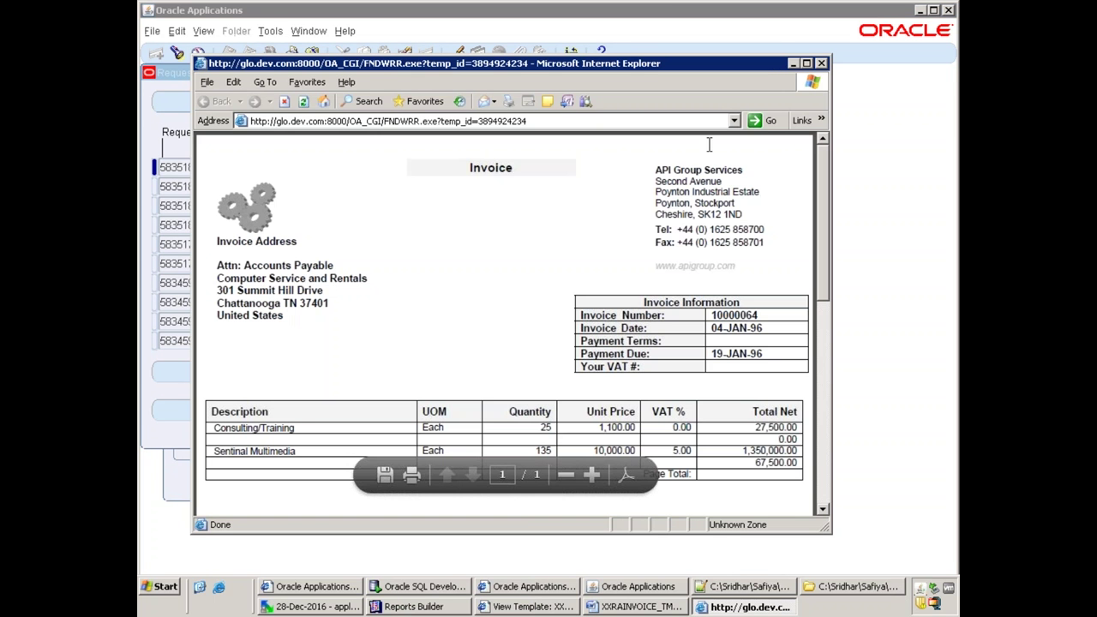
Step: Maximize and review the invoice 10000064 PDF, then close the browser window
double_click(775, 60)
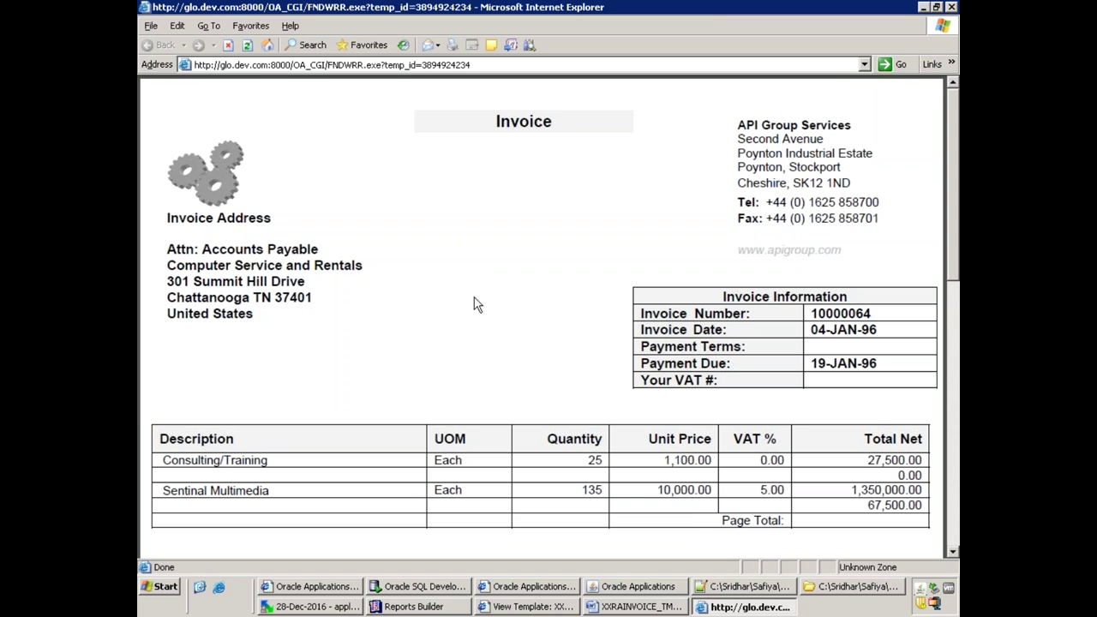
click(950, 7)
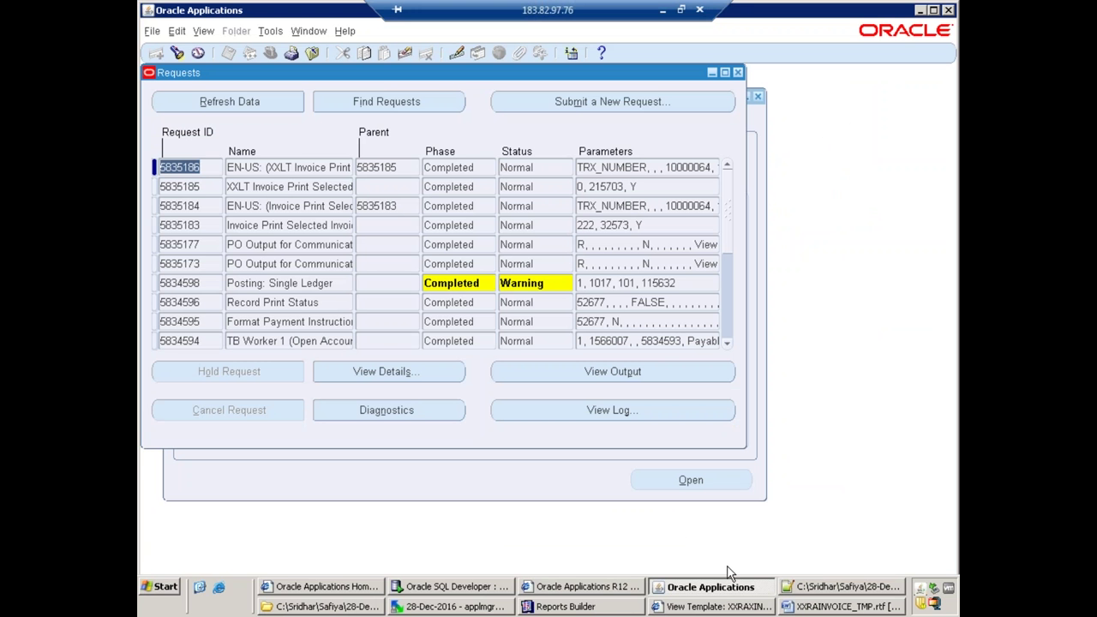
Step: Close the XXRAINVOICE_TMP.rtf document and launch Notepad++ with Notes.txt via Run
right_click(805, 607)
click(833, 593)
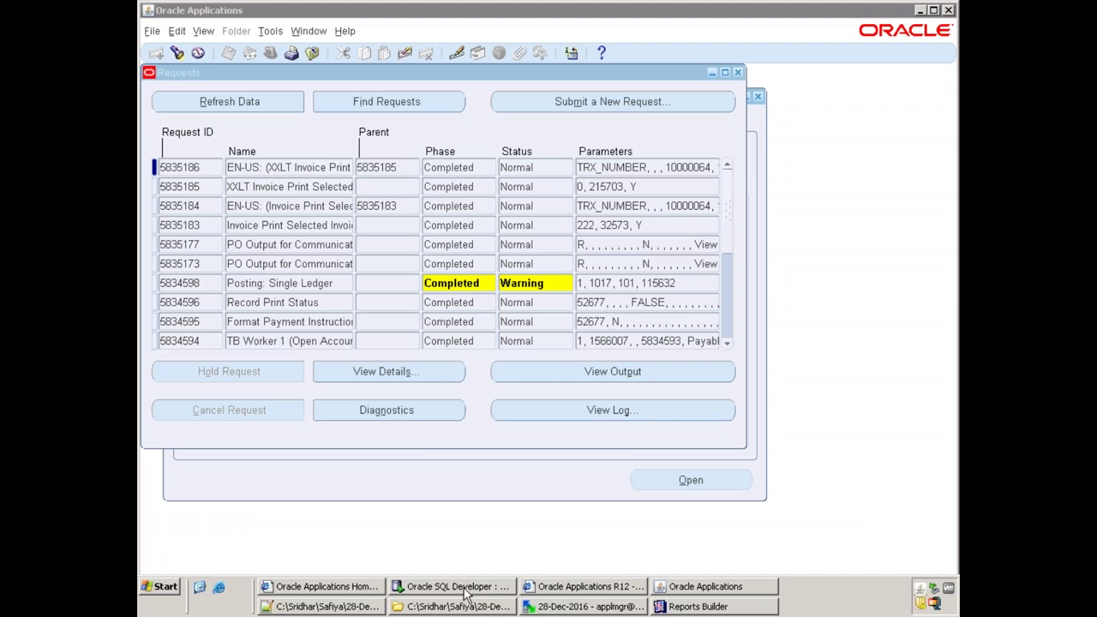
key(super+r)
text(n)
key(Down)
key(Down)
key(Return)
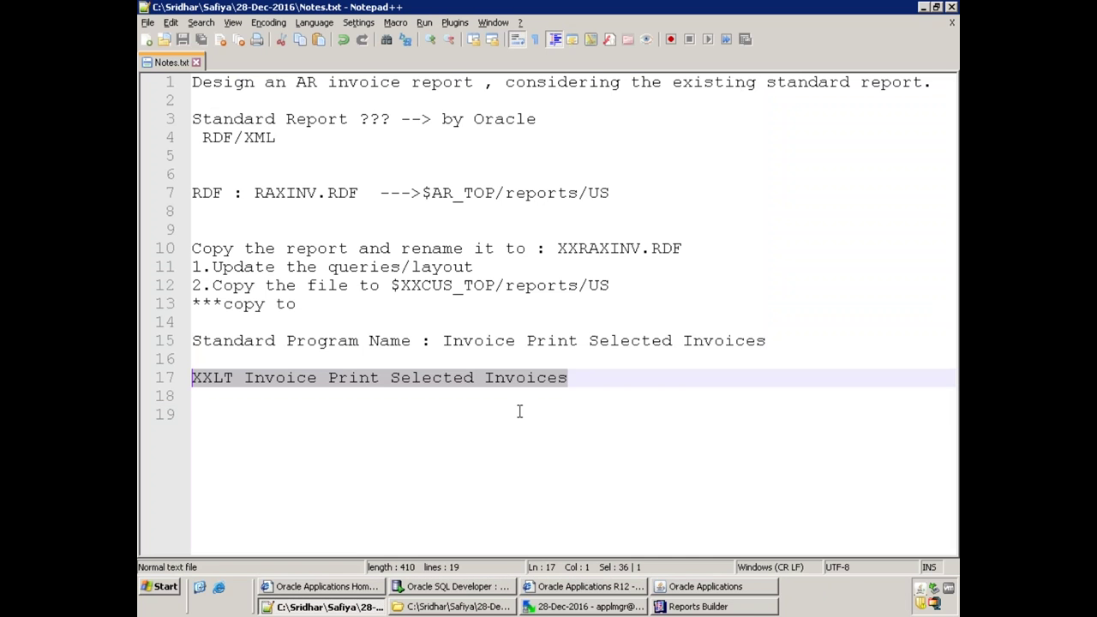
Step: Add a dashed divider and an underlined 'Standard Workflow...' heading to Notes.txt, and save
click(598, 412)
text(-------------------------------------------)
key(Return)
key(Return)
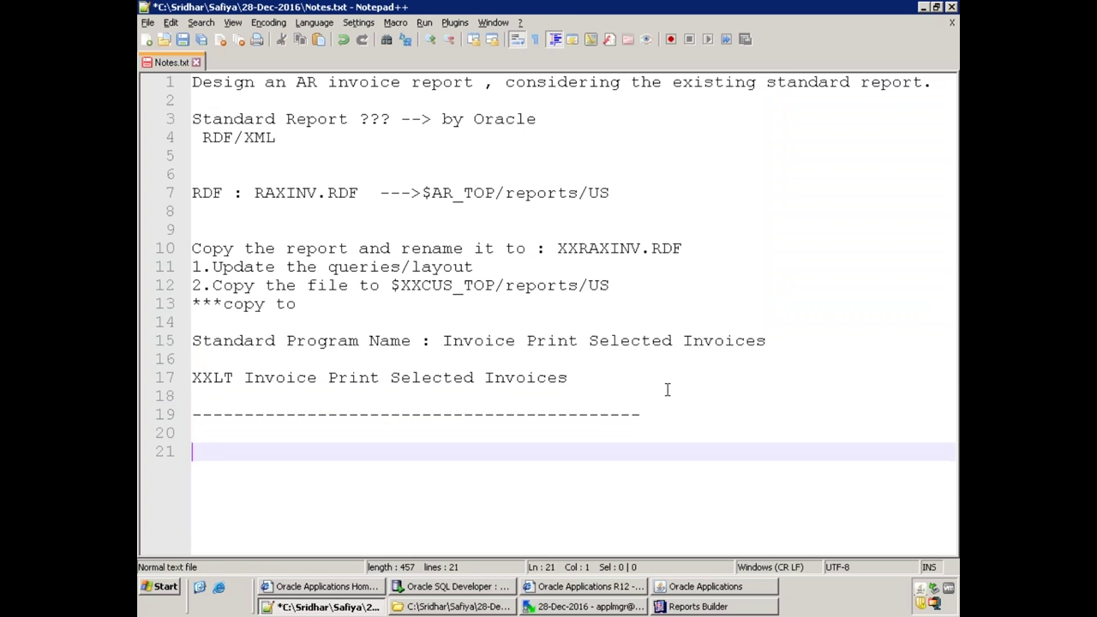
text(Standard Workflow...)
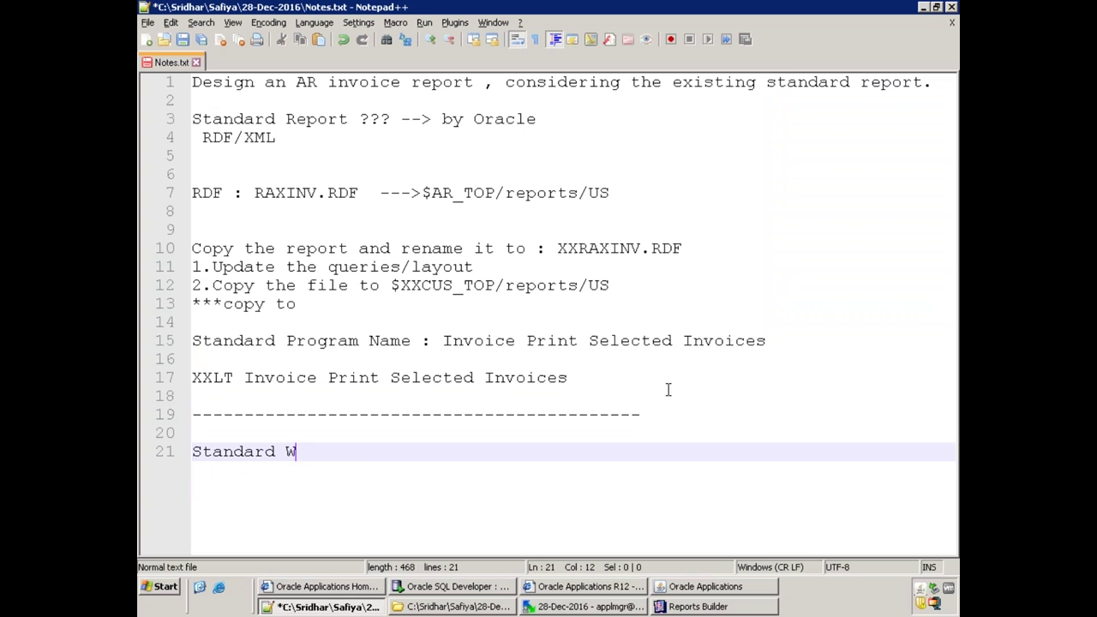
key(Return)
text(-------------------------)
key(Return)
key(Return)
key(Return)
key(Return)
key(Return)
key(Return)
key(Return)
key(Return)
key(Return)
key(Return)
key(Return)
key(Return)
key(Return)
key(Return)
key(Return)
key(Return)
key(Return)
key(Return)
key(Return)
key(Return)
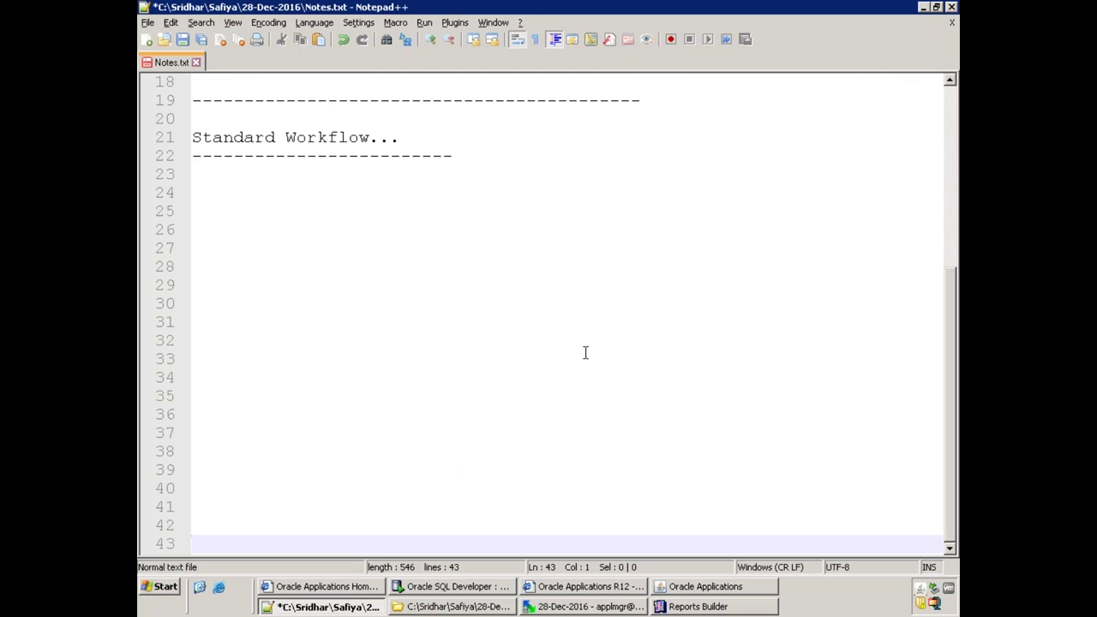
click(261, 171)
key(ctrl+s)
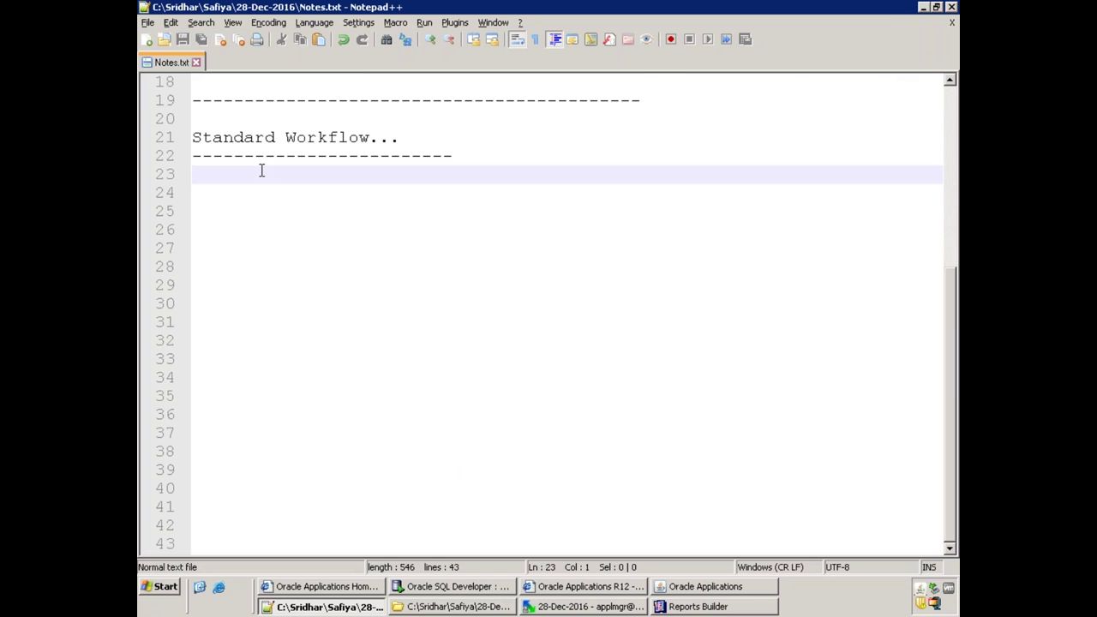
Step: Close Reports Builder, add a 'PO Workflow' line under the heading, and save Notes.txt
key(Return)
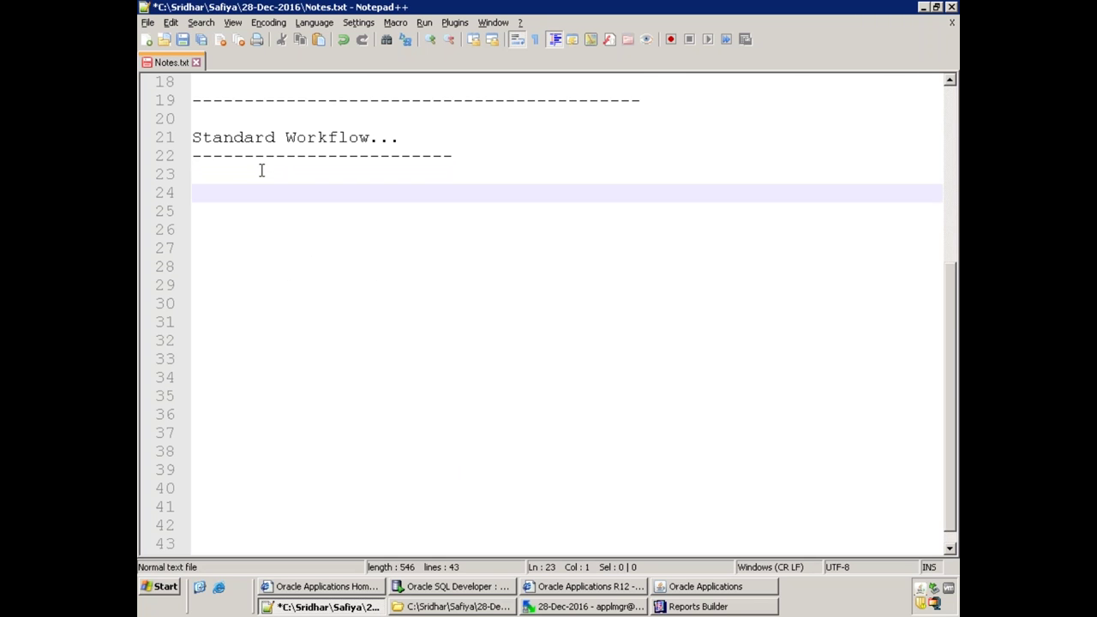
right_click(683, 604)
click(690, 593)
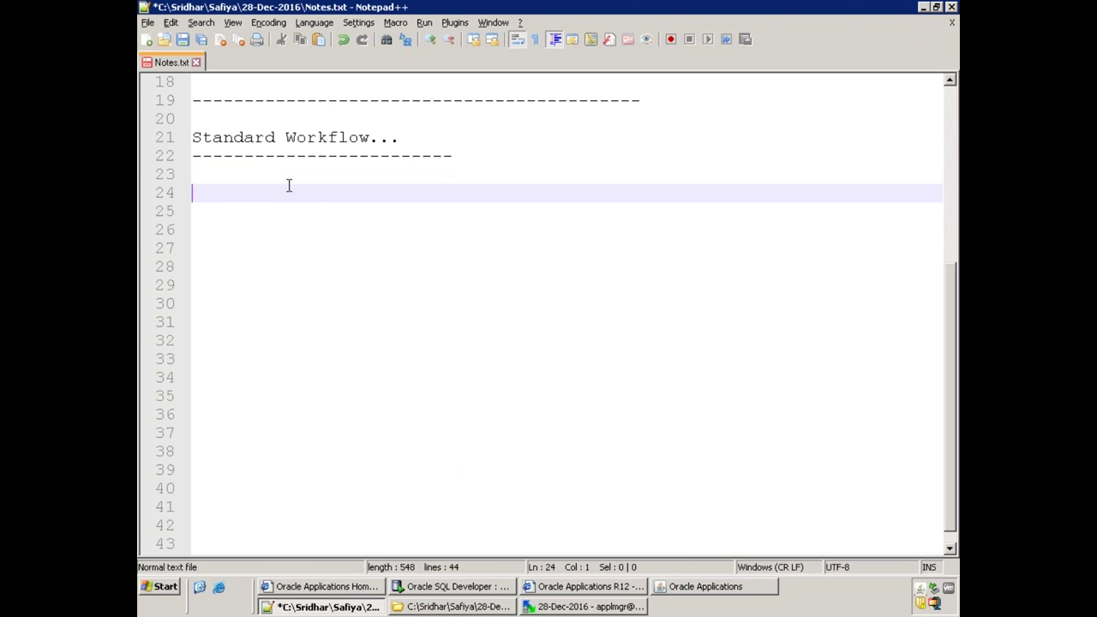
text(PO Work)
key(Return)
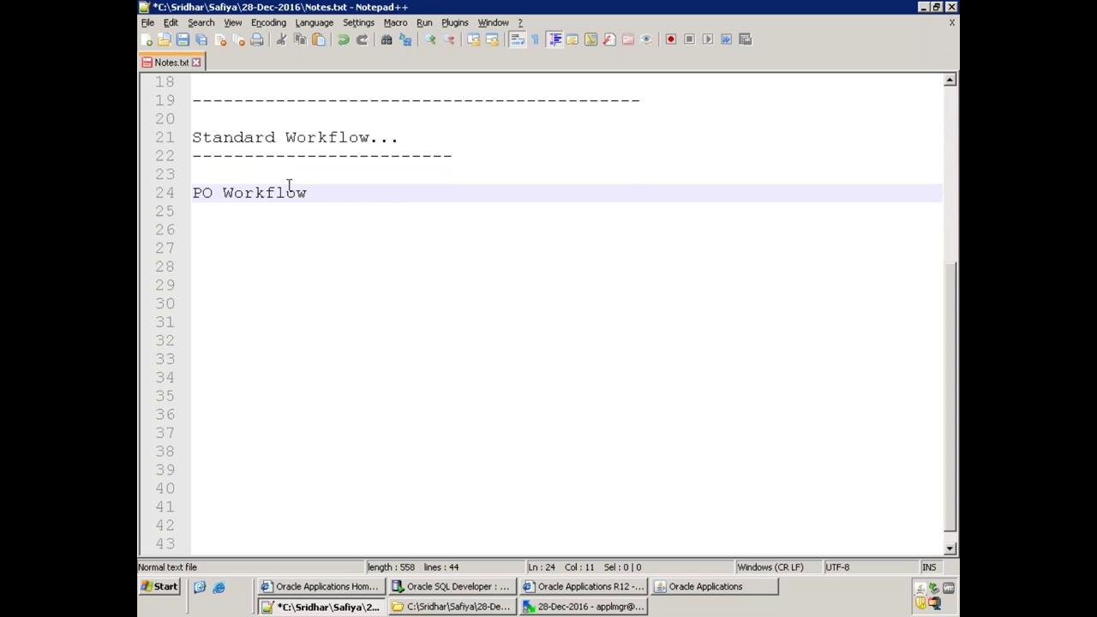
key(Return)
key(Return)
key(ctrl+s)
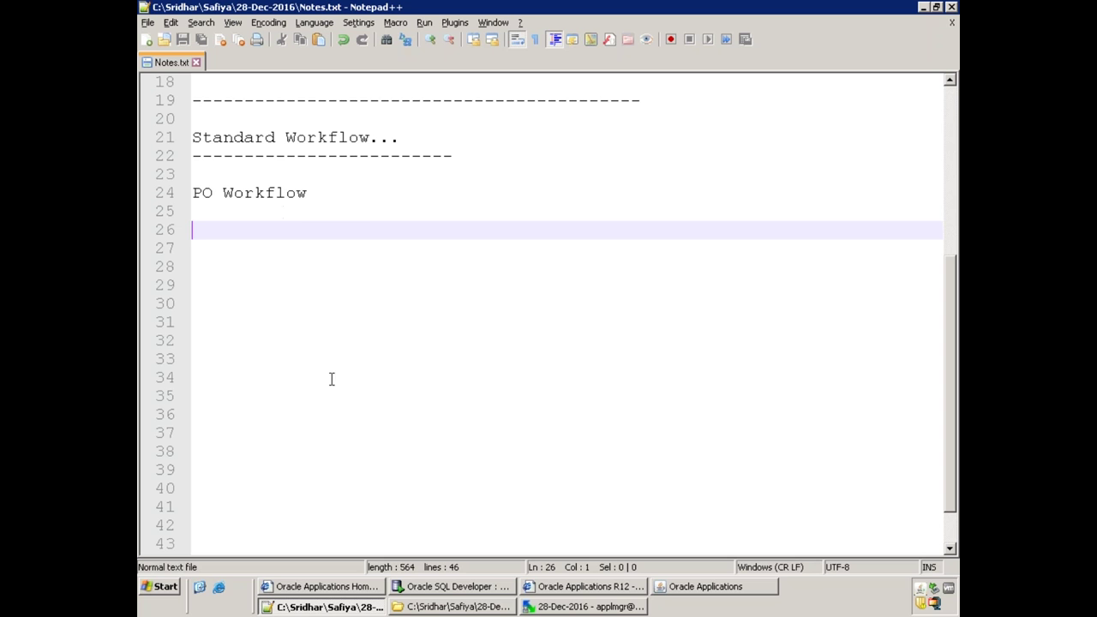
Step: Close Requests, switch to the Purchasing, Vision Operations (USA) responsibility, and open Purchase Orders
click(703, 588)
key(F4)
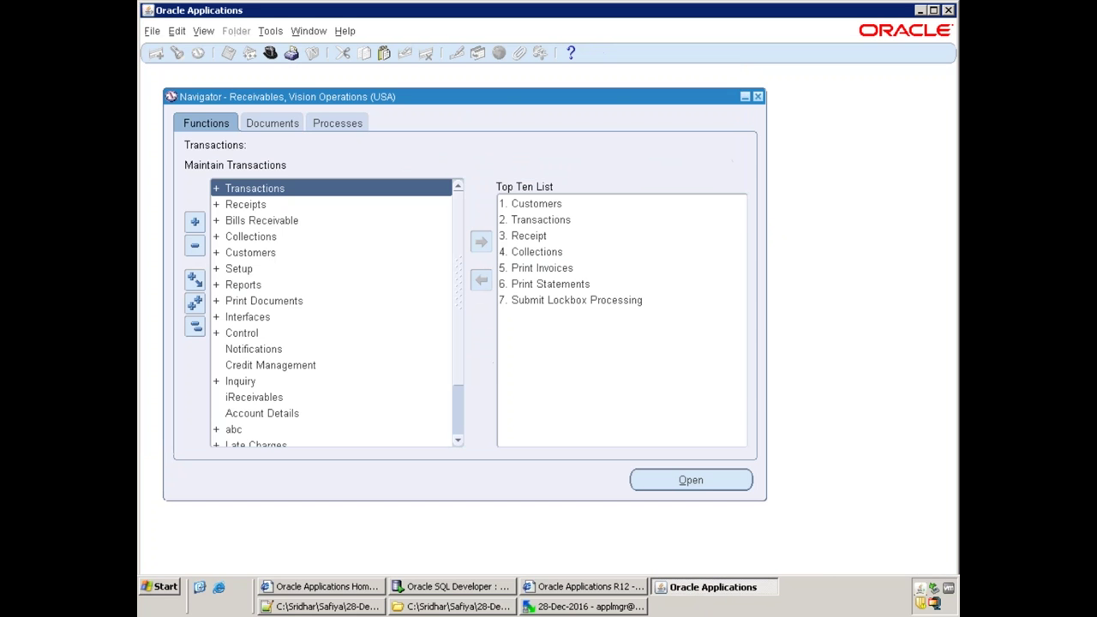
click(270, 52)
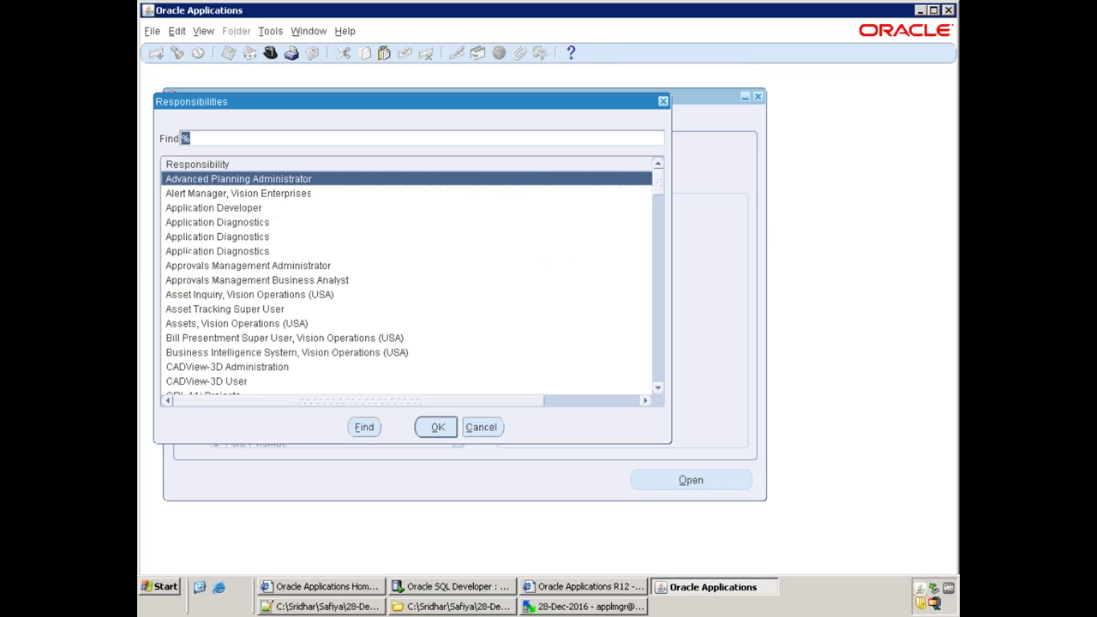
double_click(257, 324)
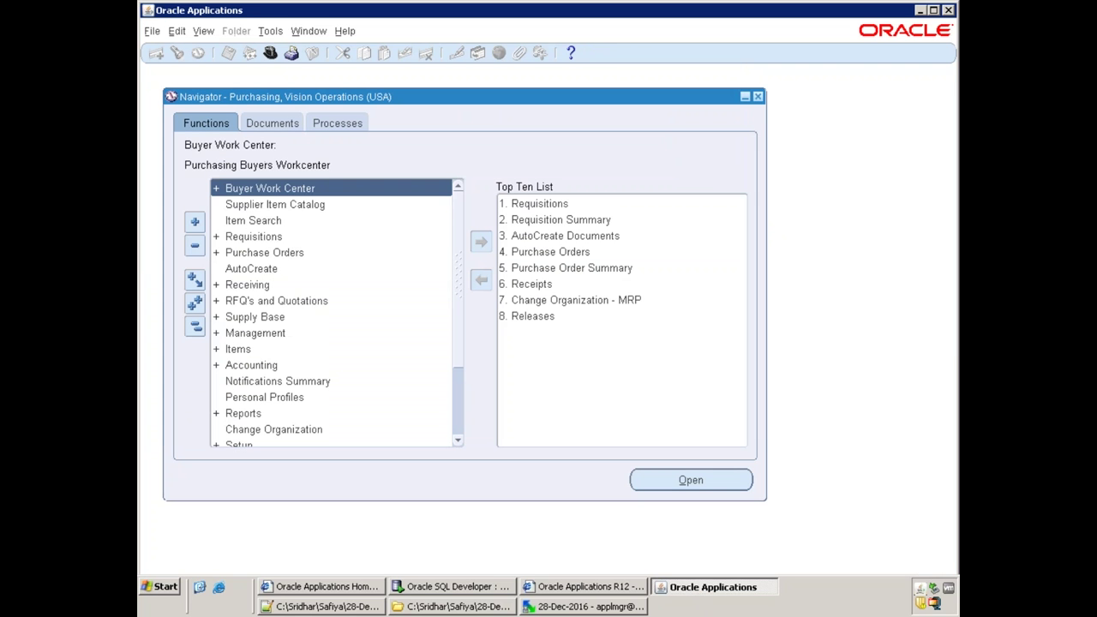
key(Down)
key(Down)
key(Down)
key(Down)
key(Return)
key(Down)
key(Down)
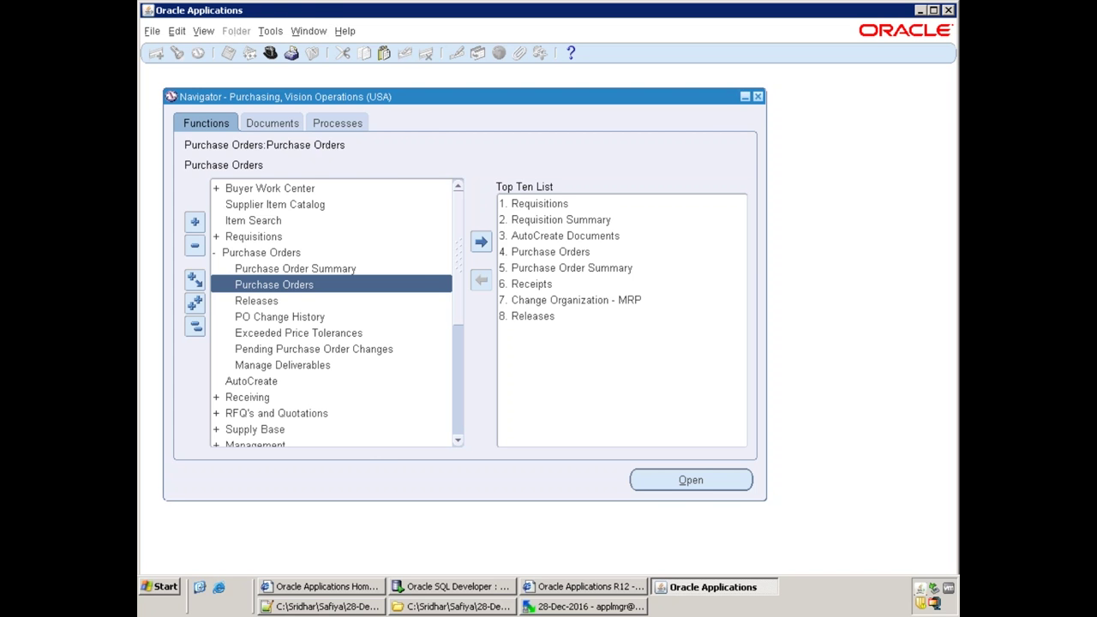
key(Return)
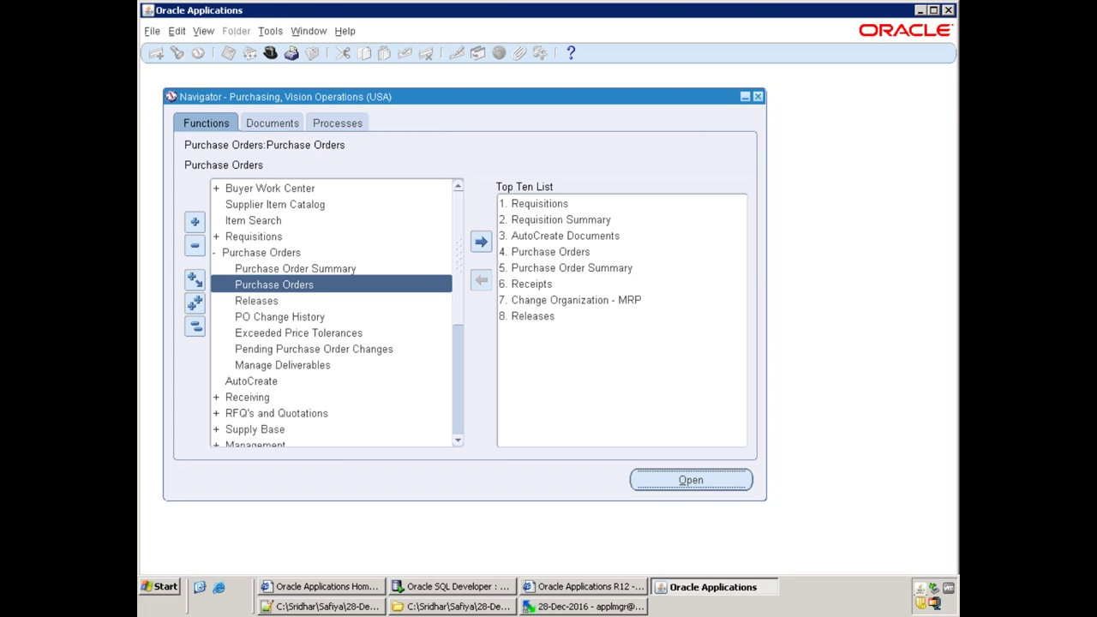
Step: Set the purchase order's supplier to ABC Technologies and ship-to to ABC Location
click(265, 128)
text(abc)
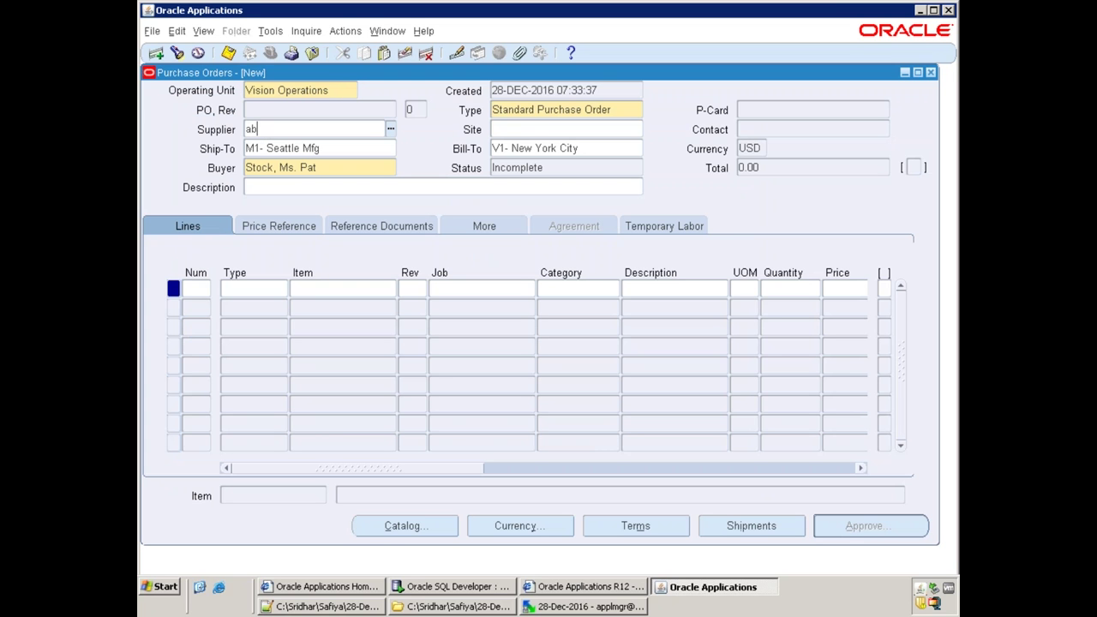
key(Tab)
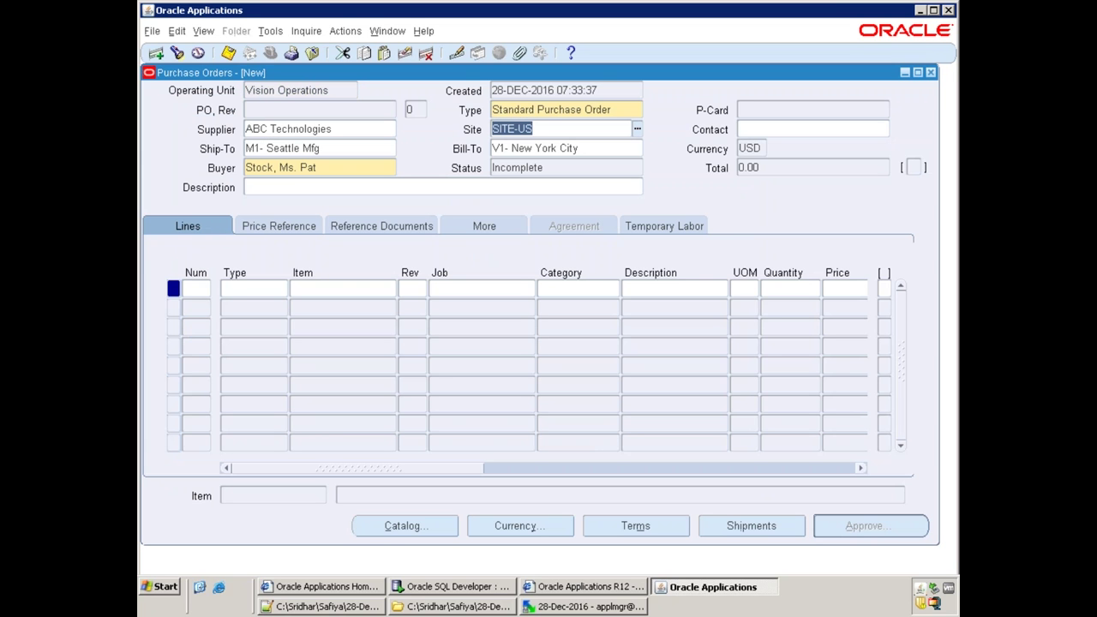
key(Tab)
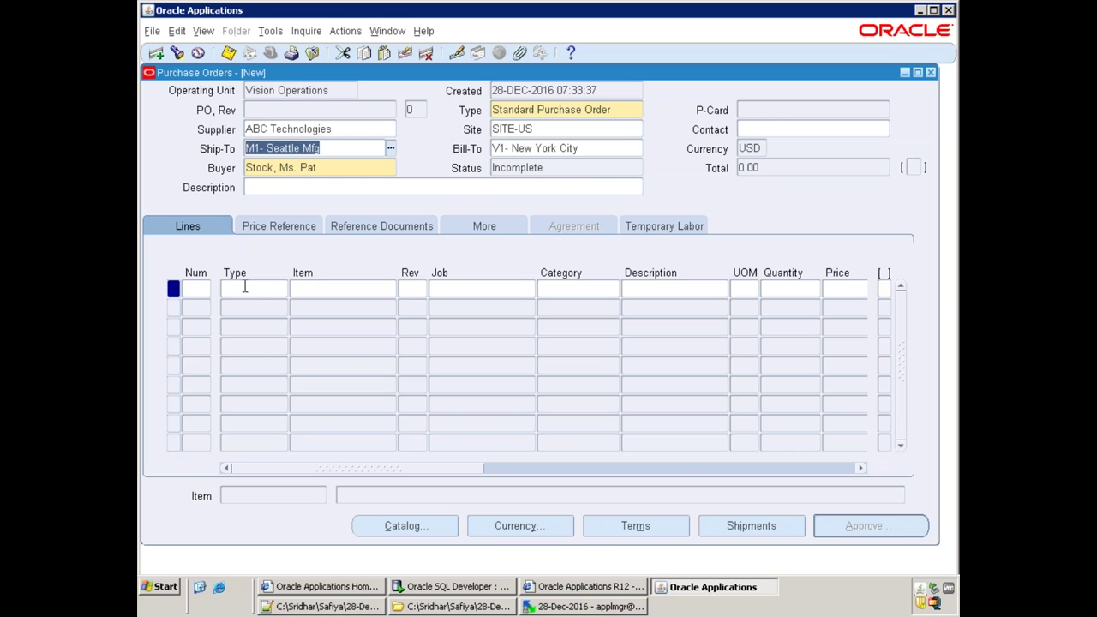
text(%)
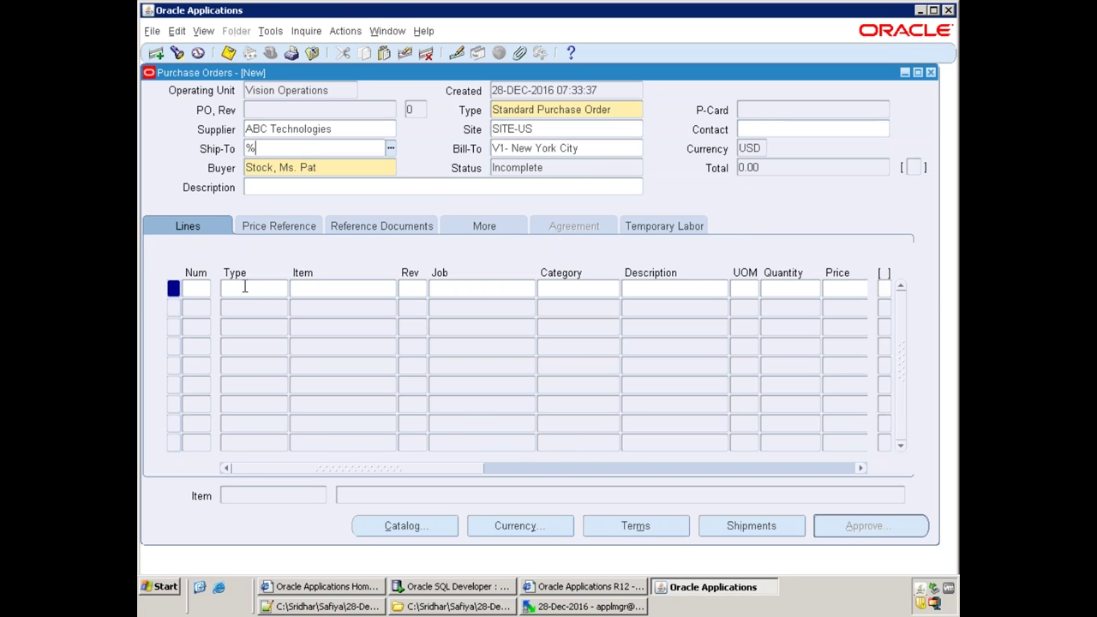
key(Tab)
text(%)
key(Return)
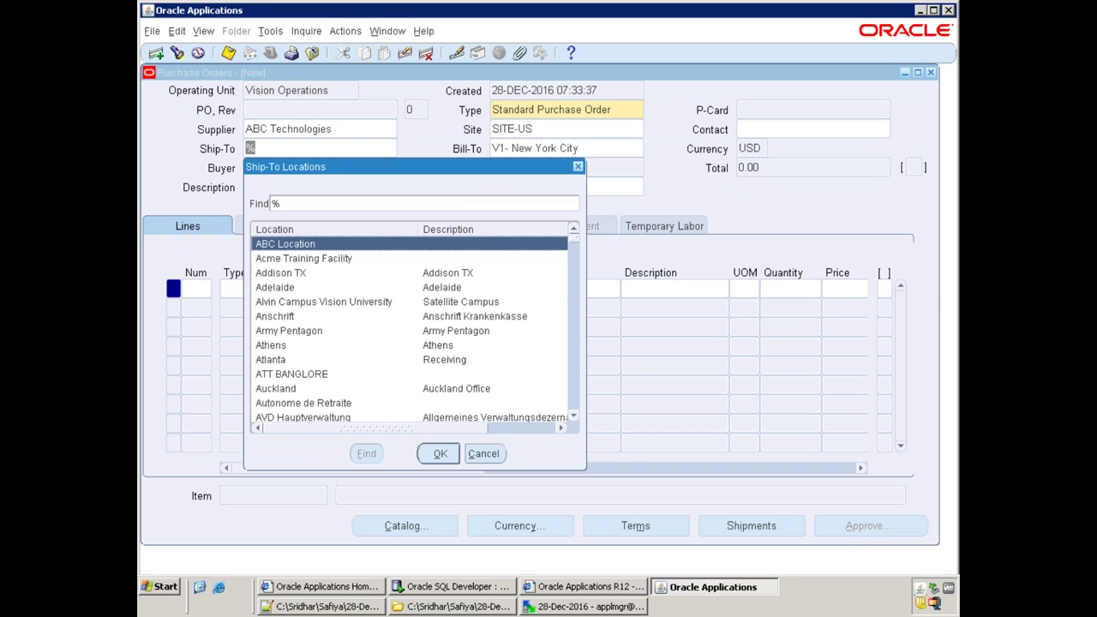
key(Return)
Step: Give line 1 category 060.36, after the attempted category 110 is rejected
click(247, 294)
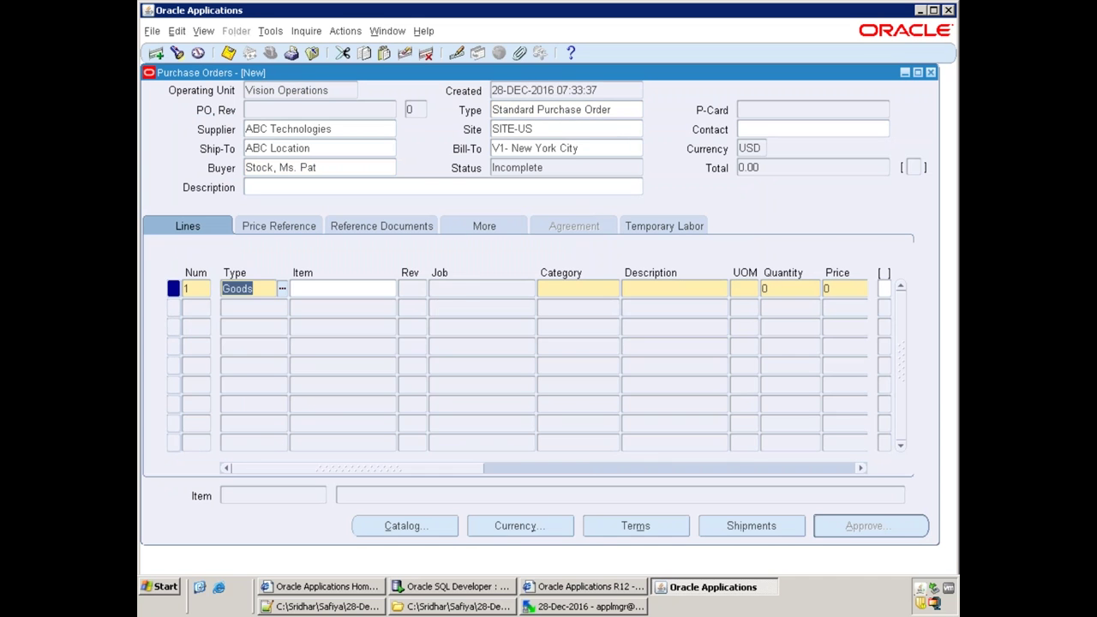
click(591, 290)
text(1)
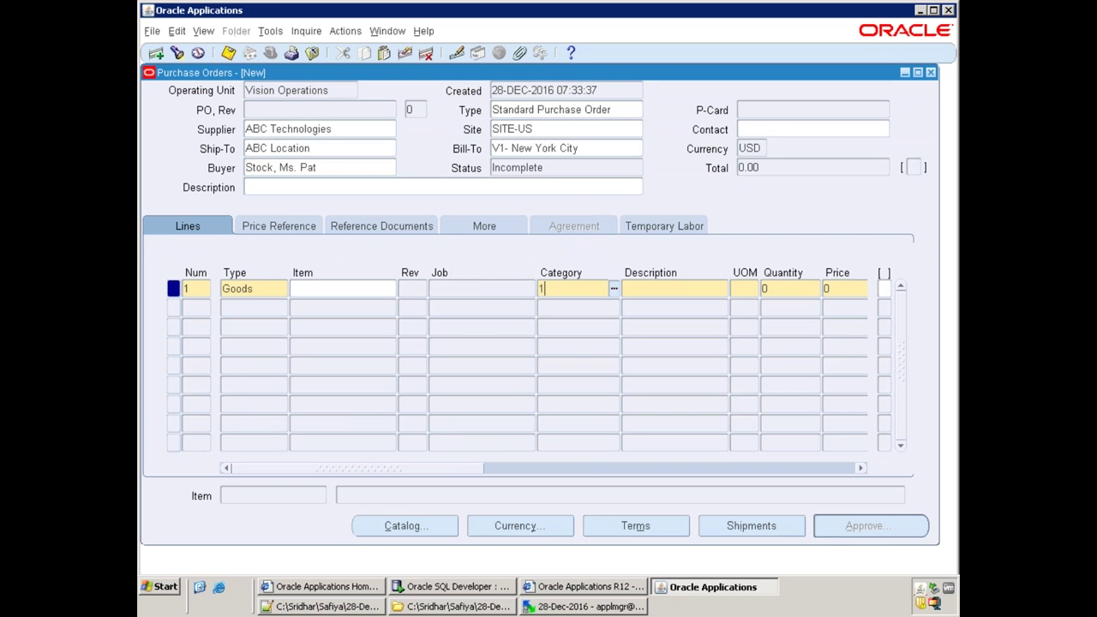
key(Tab)
key(Tab)
key(Return)
text(110)
key(Return)
click(593, 347)
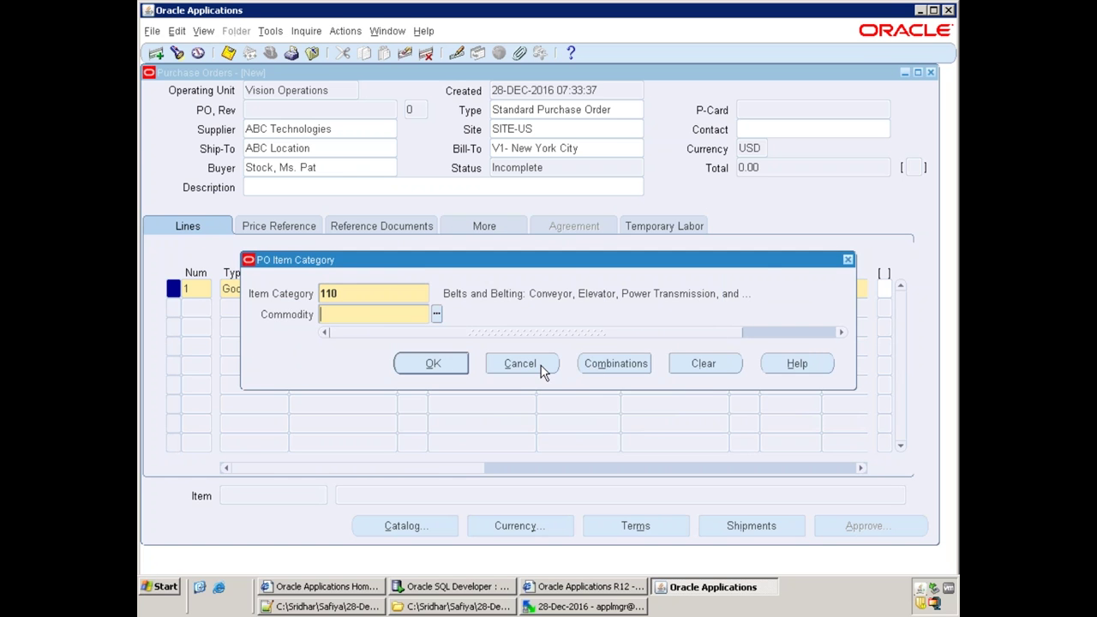
click(543, 370)
key(BackSpace)
text(%)
key(Tab)
key(Return)
Step: Fill line 1 with description 'Test', UOM EA, quantity 100 and price 10
click(671, 294)
text(Test)
key(Tab)
text(EA)
key(Tab)
text(10)
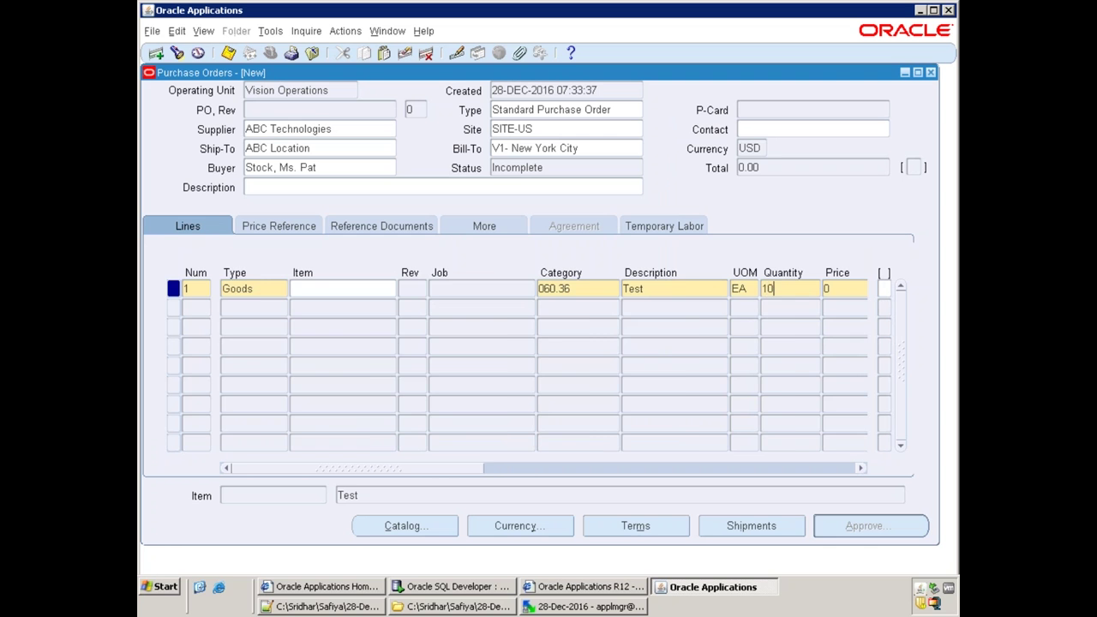
text(0)
key(Tab)
text(10)
key(Tab)
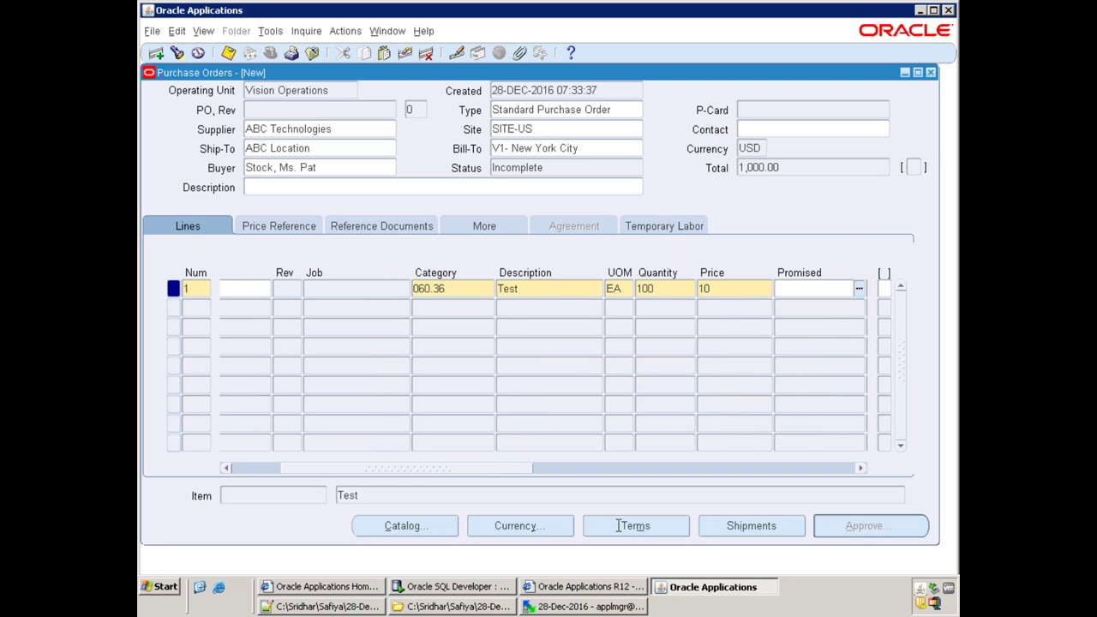
click(717, 529)
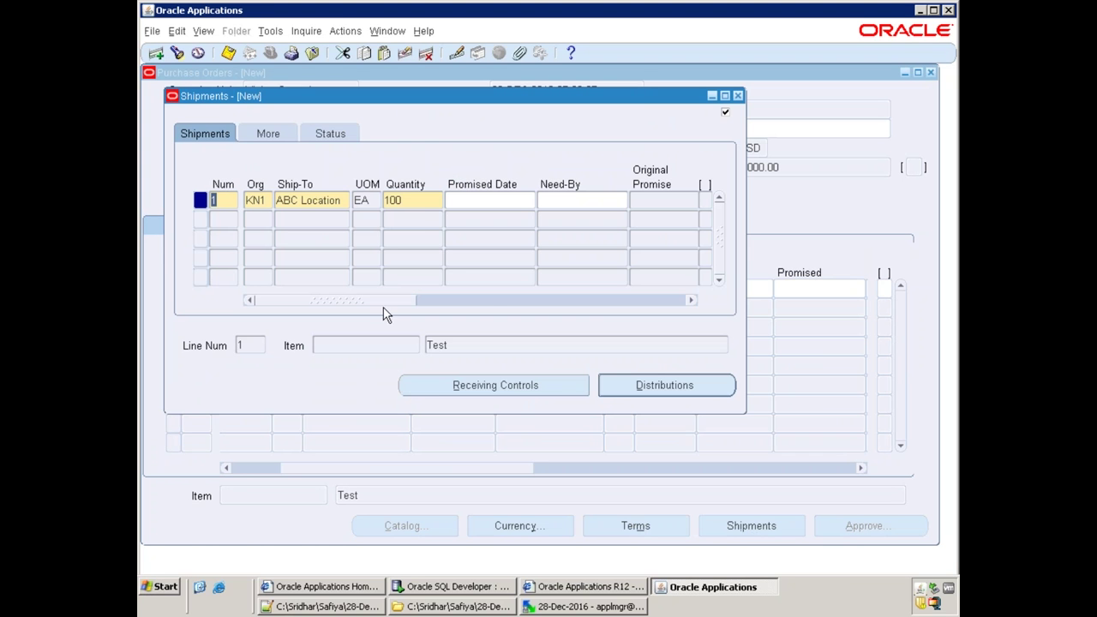
click(669, 388)
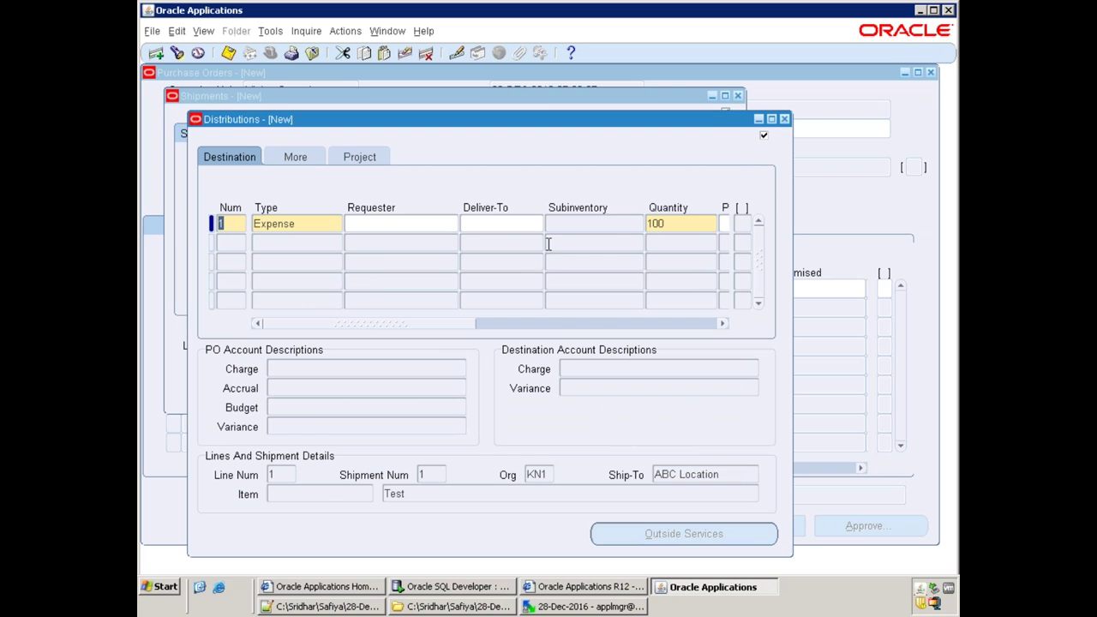
drag(429, 333, 552, 333)
click(567, 225)
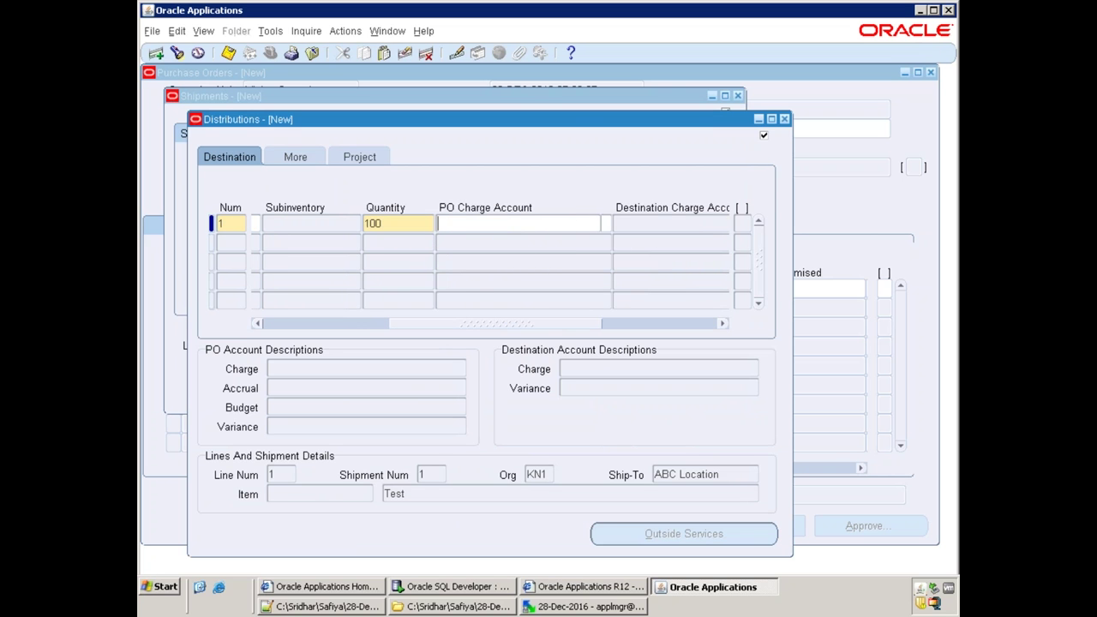
click(606, 223)
key(Return)
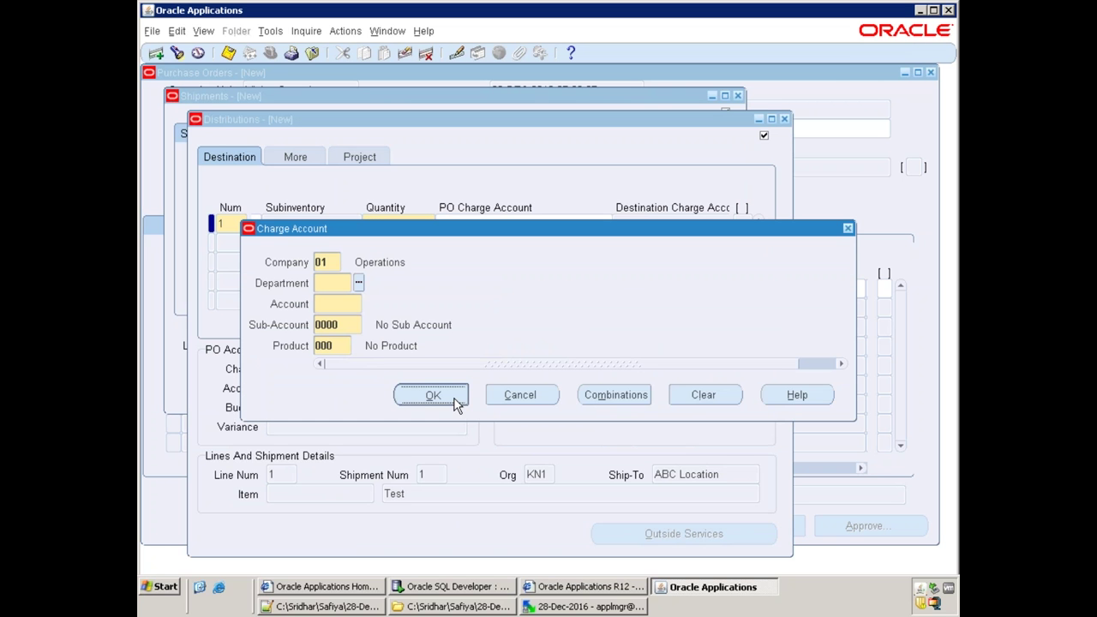
click(454, 401)
click(572, 349)
click(604, 394)
click(627, 393)
click(348, 427)
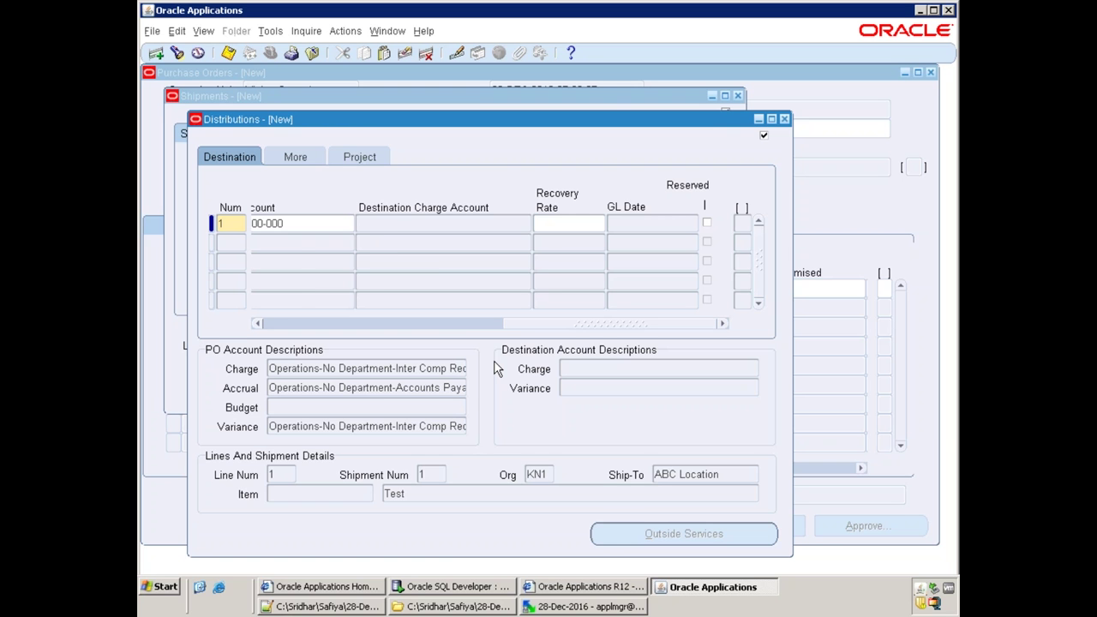
Step: Close the Distributions and Shipments windows, returning to PO 6070 totalling 1,000.00
drag(542, 324, 466, 326)
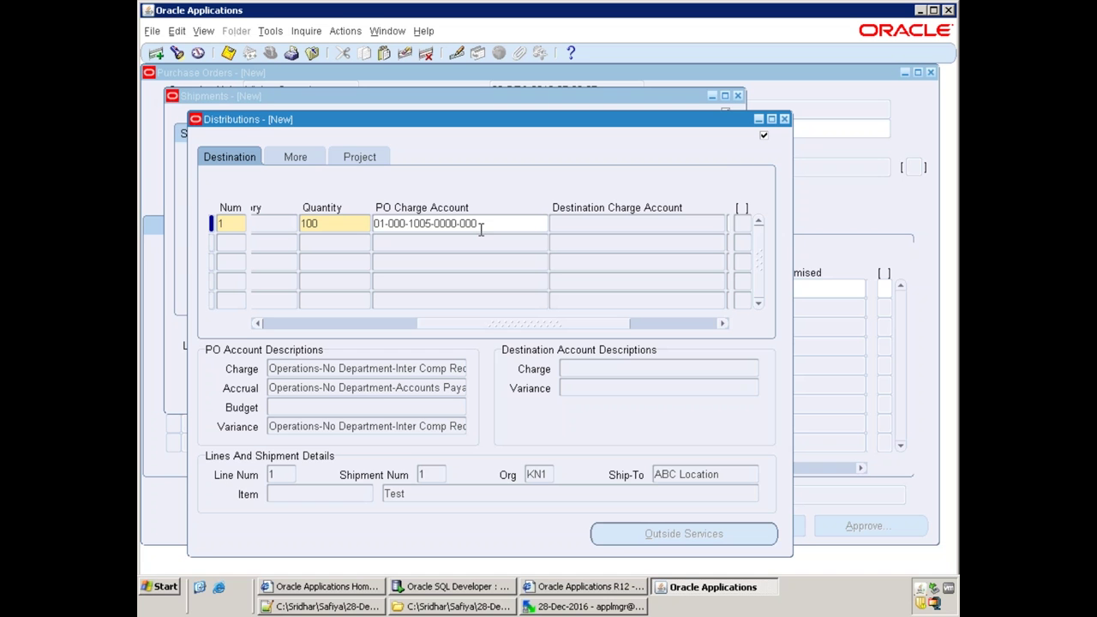
click(800, 125)
click(739, 96)
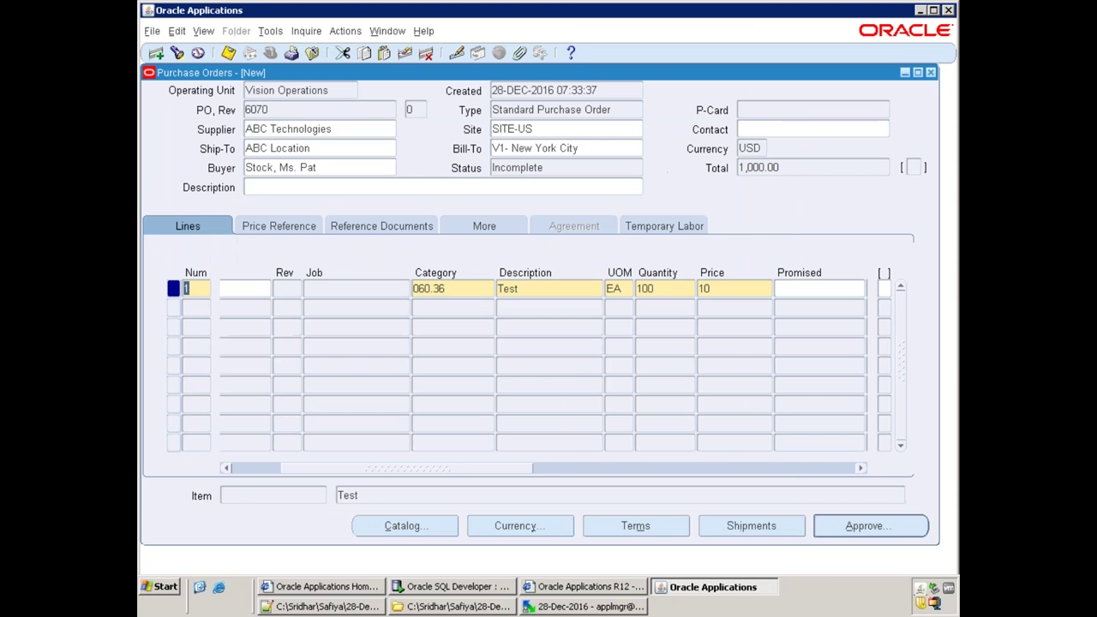